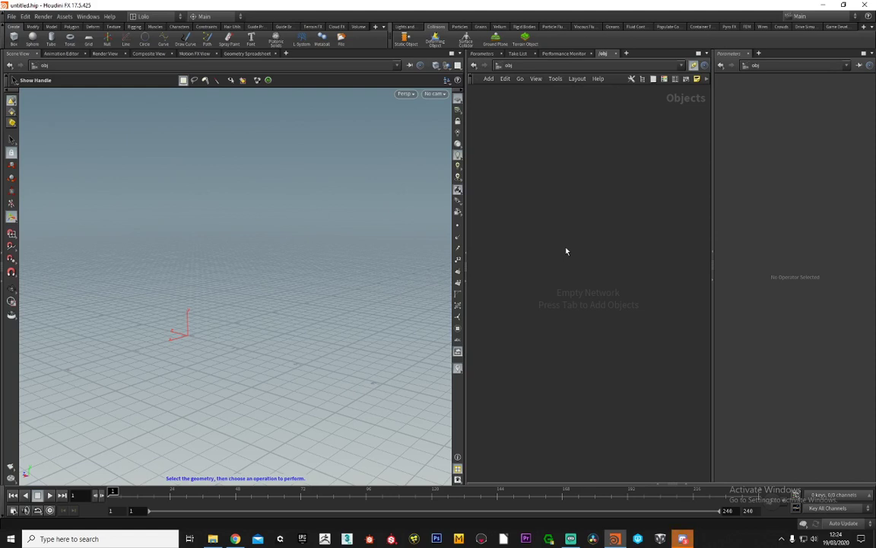
# Create a geometry object named Walls and go inside its network
pyautogui.press('Tab')
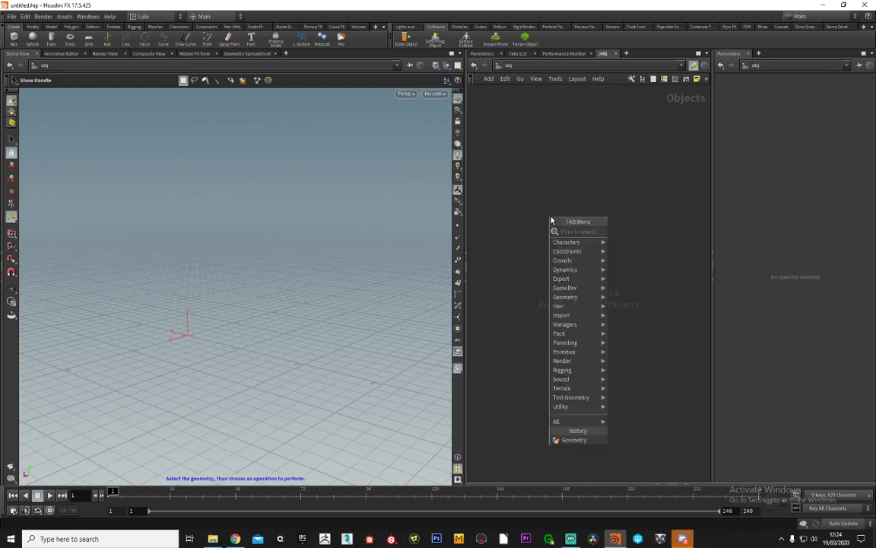
pyautogui.write('ge')
pyautogui.press('Return')
pyautogui.click(552, 221)
pyautogui.doubleClick(599, 216)
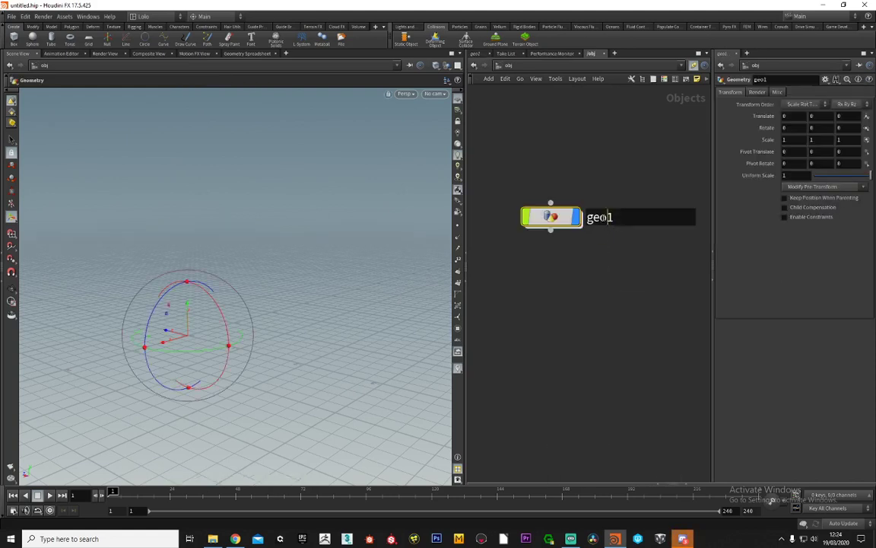
pyautogui.write('W')
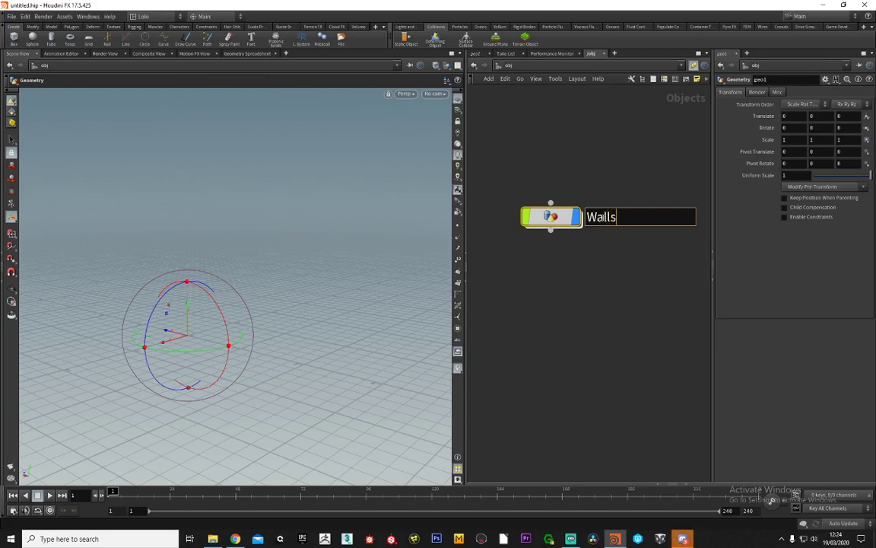
pyautogui.write('alls')
pyautogui.press('Return')
pyautogui.press('Return')
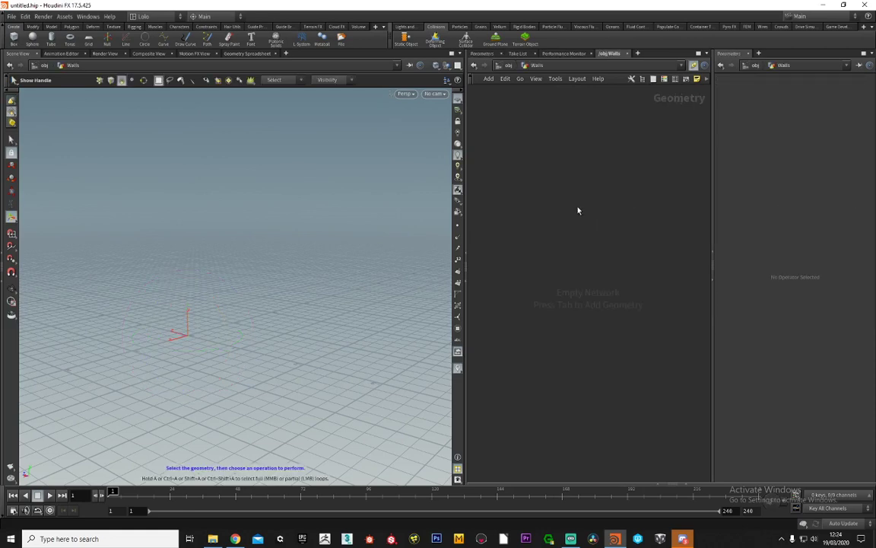
# Add a Box node to the Walls network and position it in the upper part of the graph
pyautogui.press('Tab')
pyautogui.write('box')
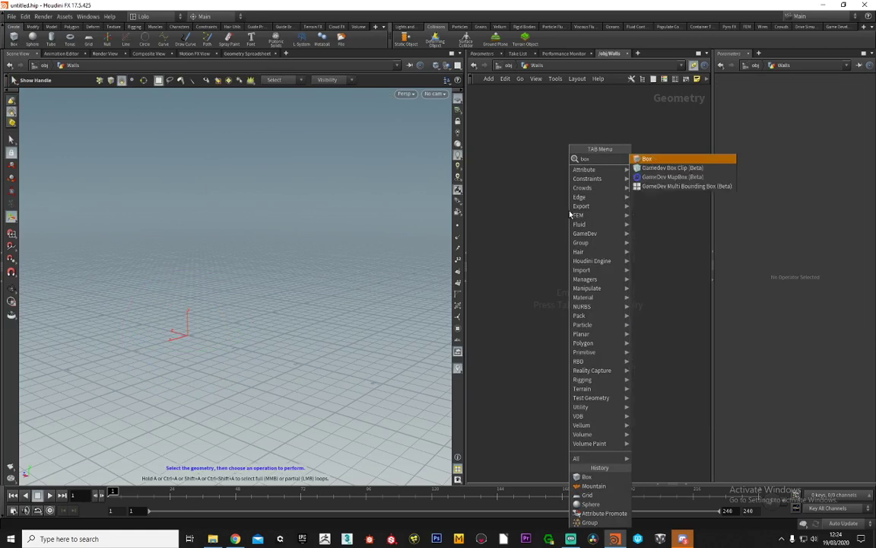
pyautogui.press('Return')
pyautogui.click(550, 208)
pyautogui.moveTo(550, 208); pyautogui.dragTo(546, 213)
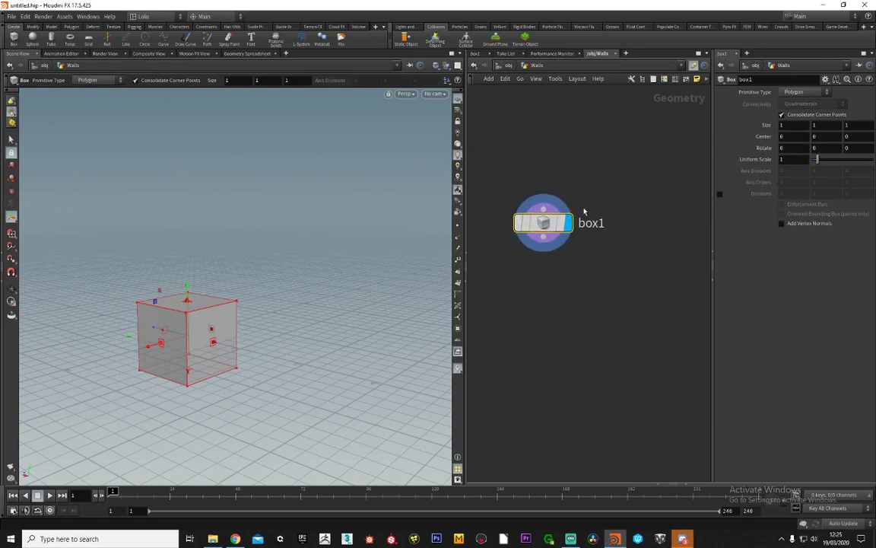
pyautogui.moveTo(549, 221); pyautogui.dragTo(546, 212)
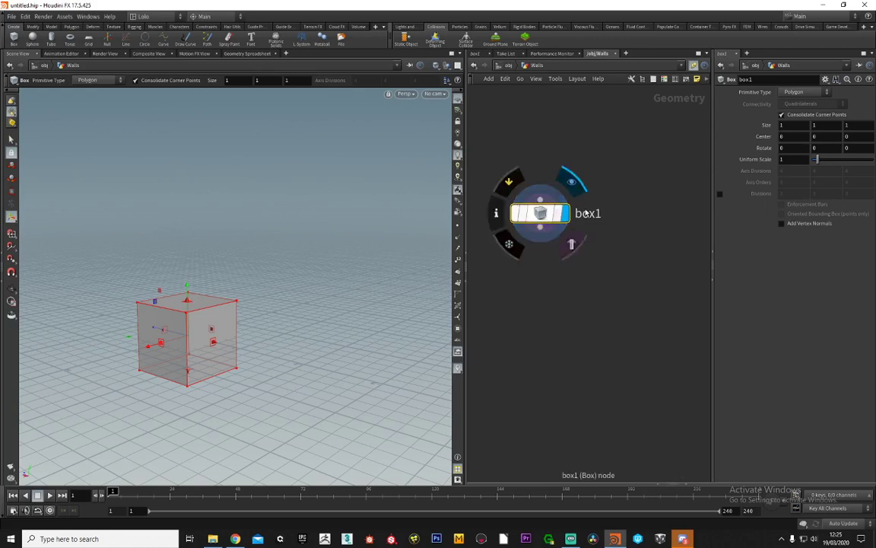
# Reference the box's Y size in its Y center and divide it by 2 so the base rests on the grid
pyautogui.click(820, 124)
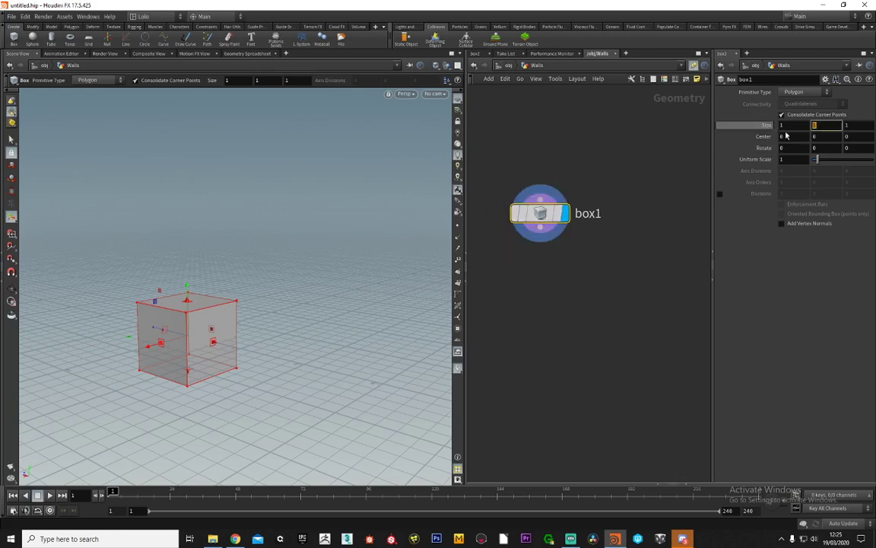
pyautogui.rightClick(812, 127)
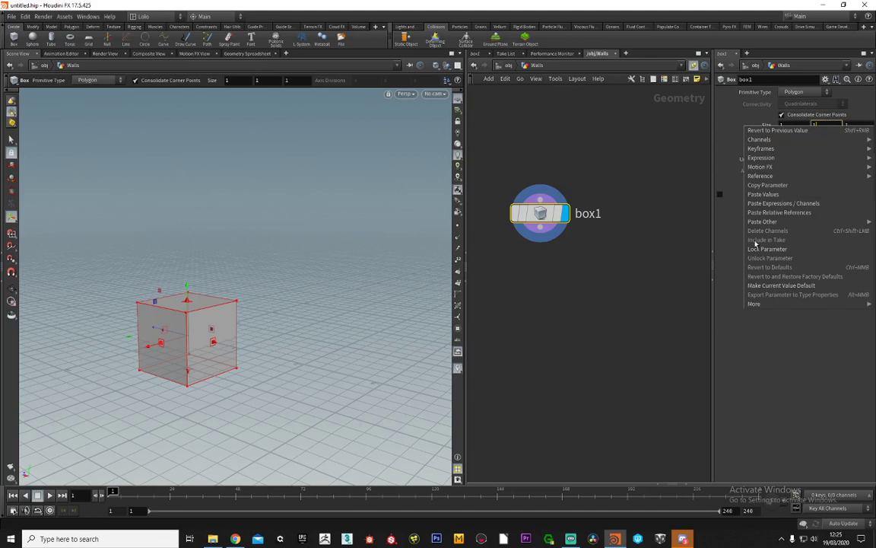
pyautogui.click(768, 185)
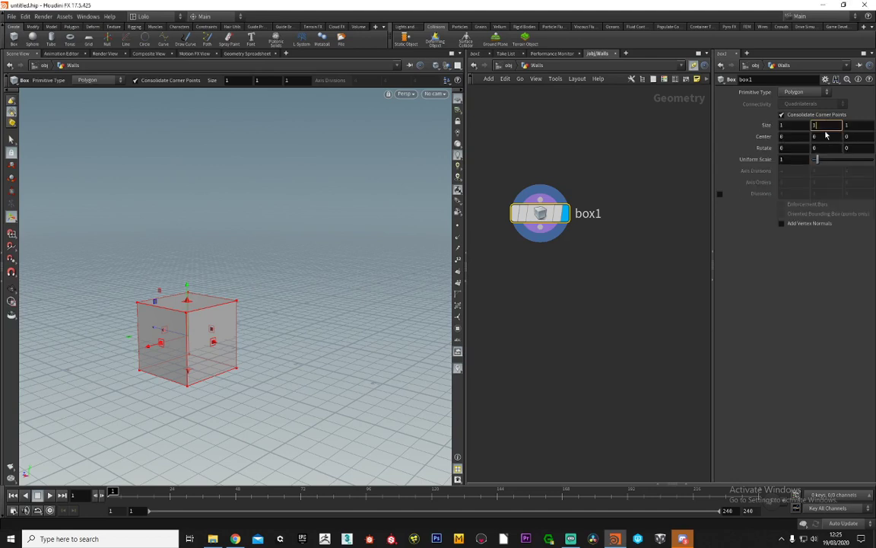
pyautogui.rightClick(814, 138)
pyautogui.click(797, 227)
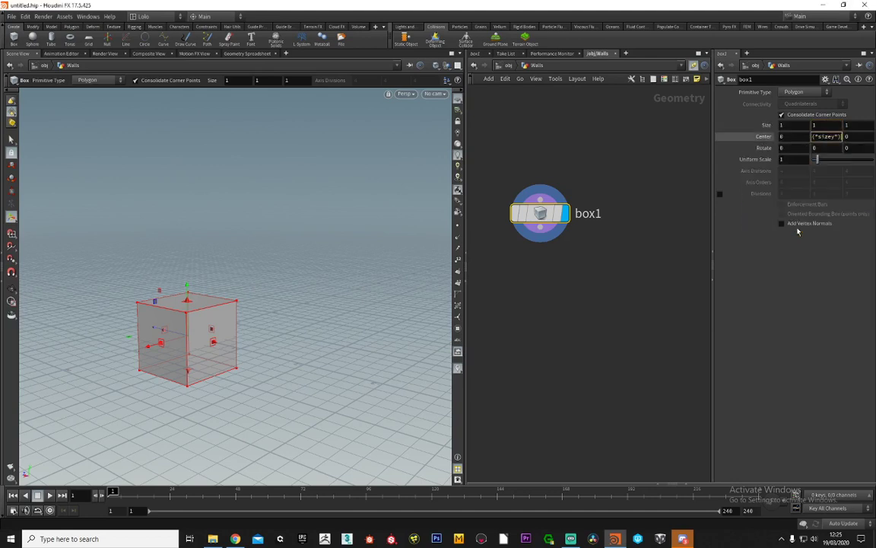
pyautogui.write('2')
pyautogui.press('Return')
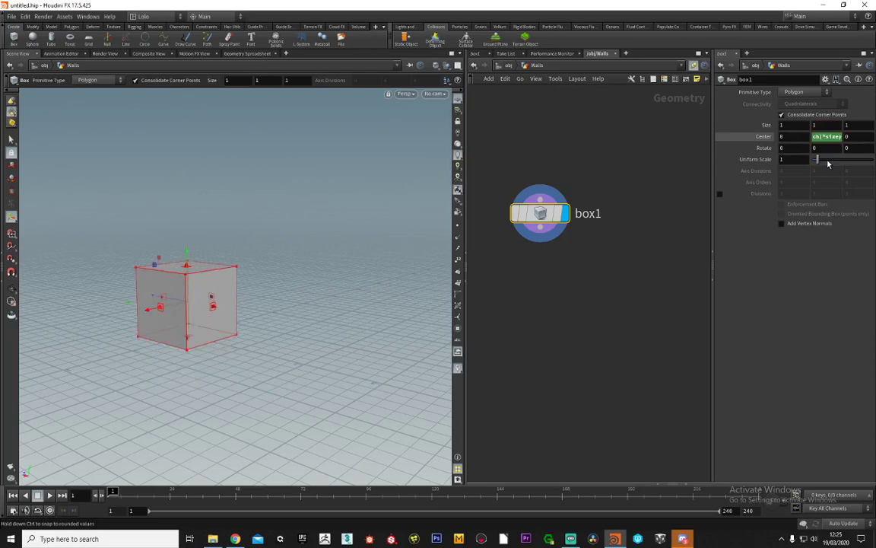
# Resize the box into a wall shape with size 0.87, 2.1 and 4.5
pyautogui.keyDown('alt'); pyautogui.moveTo(131, 252); pyautogui.dragTo(215, 228, button='middle'); pyautogui.keyUp('alt')
pyautogui.keyDown('alt'); pyautogui.moveTo(215, 228); pyautogui.dragTo(203, 270); pyautogui.keyUp('alt')
pyautogui.press('Return')
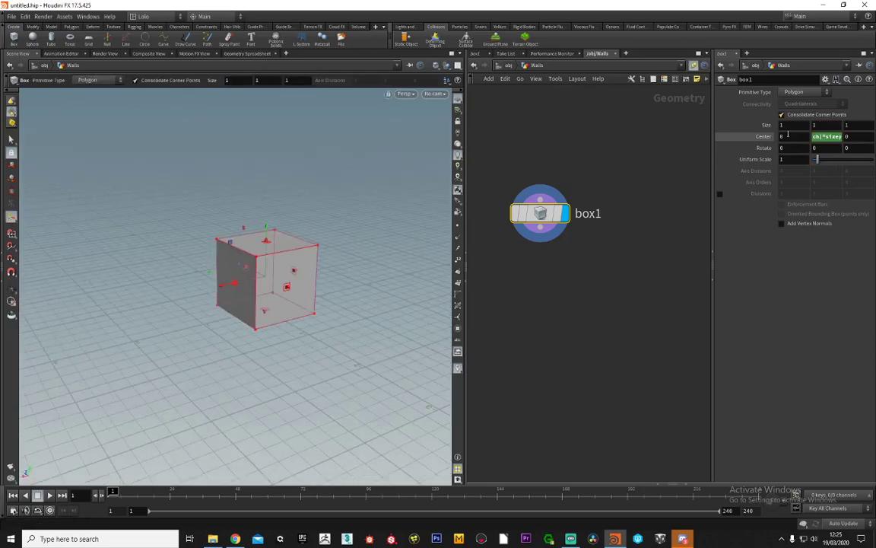
pyautogui.moveTo(790, 124); pyautogui.dragTo(759, 140, button='middle')
pyautogui.moveTo(844, 130); pyautogui.dragTo(820, 127, button='middle')
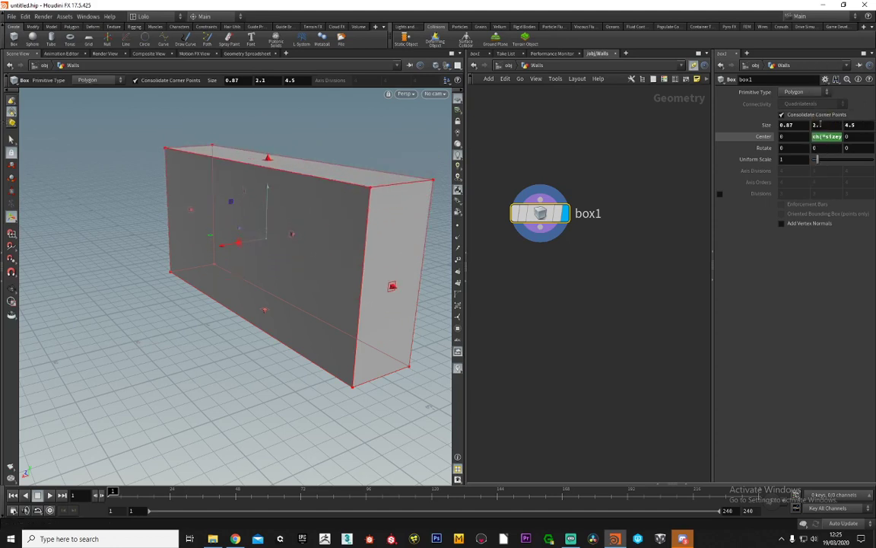
# Duplicate the box node, connect a Transform node to the copy's output and display the transform
pyautogui.keyDown('alt'); pyautogui.moveTo(537, 222); pyautogui.dragTo(640, 242); pyautogui.keyUp('alt')
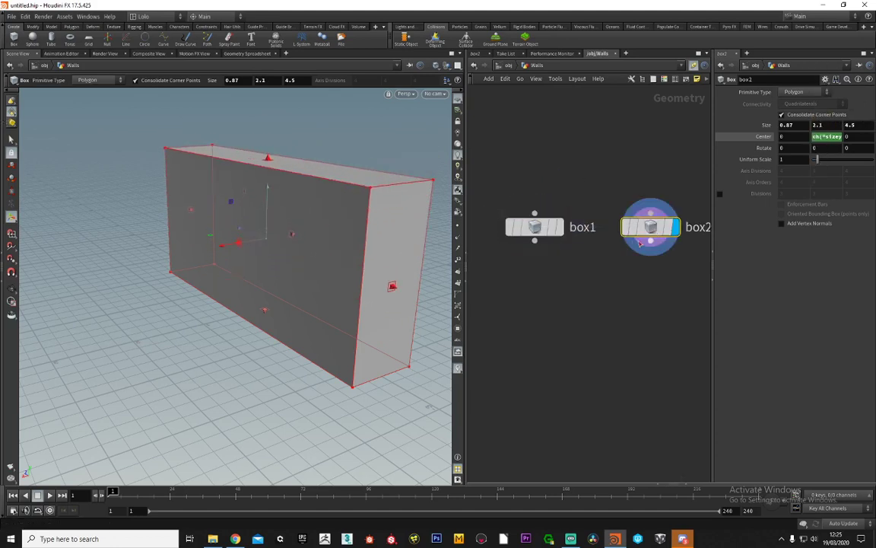
pyautogui.moveTo(610, 188); pyautogui.dragTo(573, 171, button='middle')
pyautogui.moveTo(596, 241); pyautogui.dragTo(602, 294)
pyautogui.moveTo(617, 287)
pyautogui.click(688, 291)
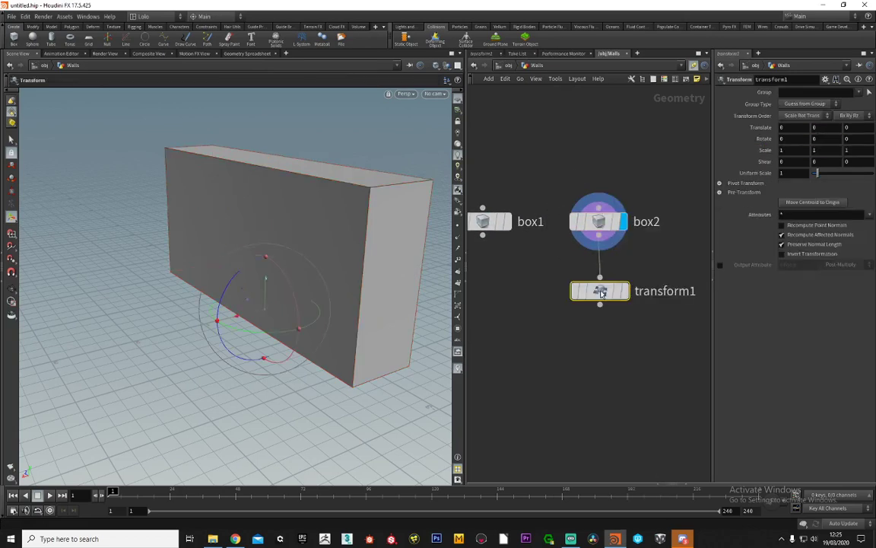
pyautogui.click(624, 291)
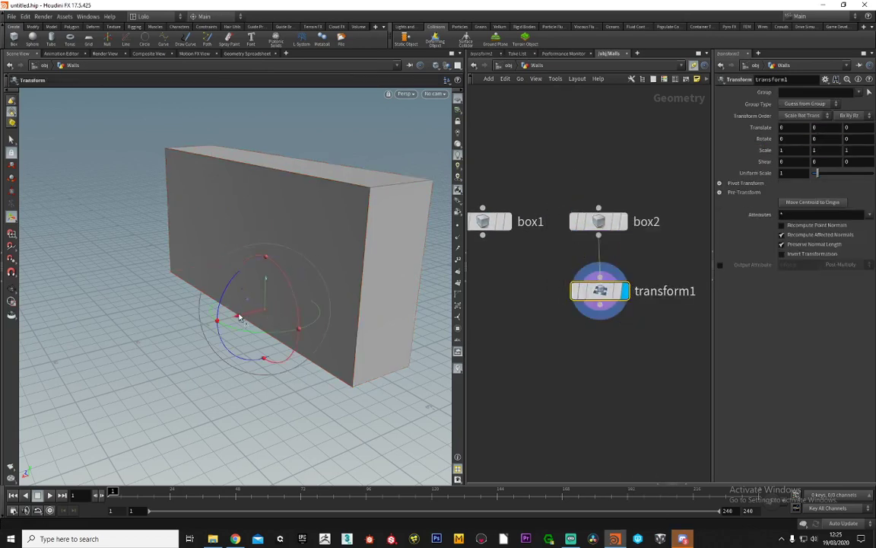
# Show the original box as a template and translate the copy about 0.87 along X until it sits flush against it
pyautogui.moveTo(238, 318); pyautogui.dragTo(209, 348)
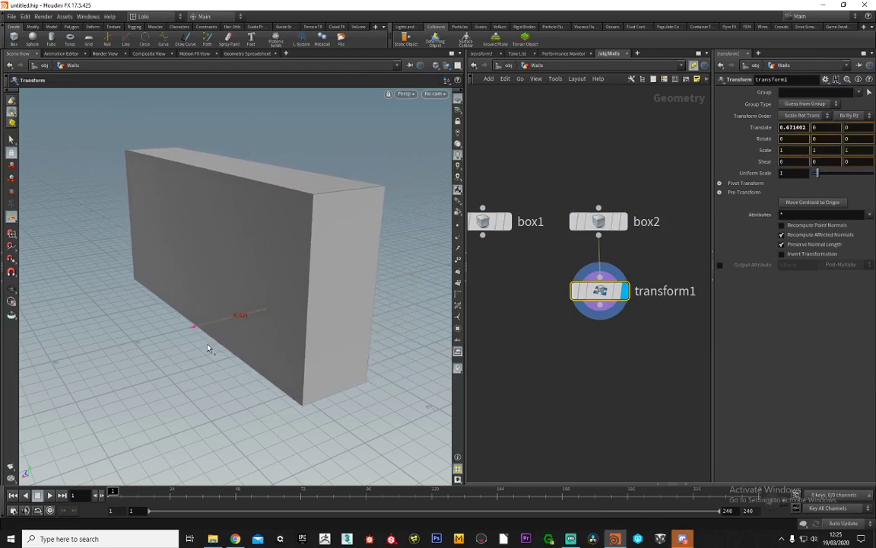
pyautogui.click(499, 221)
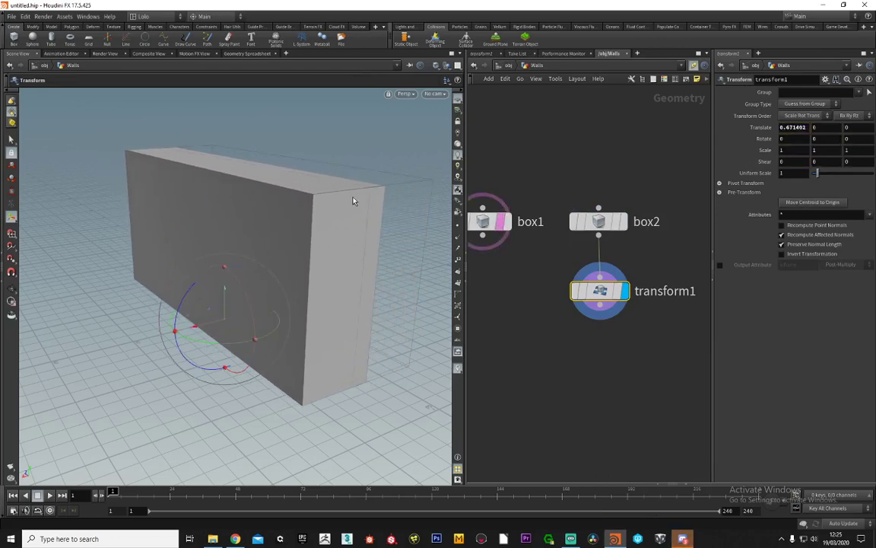
pyautogui.keyDown('alt'); pyautogui.moveTo(356, 202); pyautogui.dragTo(316, 243); pyautogui.keyUp('alt')
pyautogui.press('Return')
pyautogui.moveTo(276, 335); pyautogui.dragTo(255, 340)
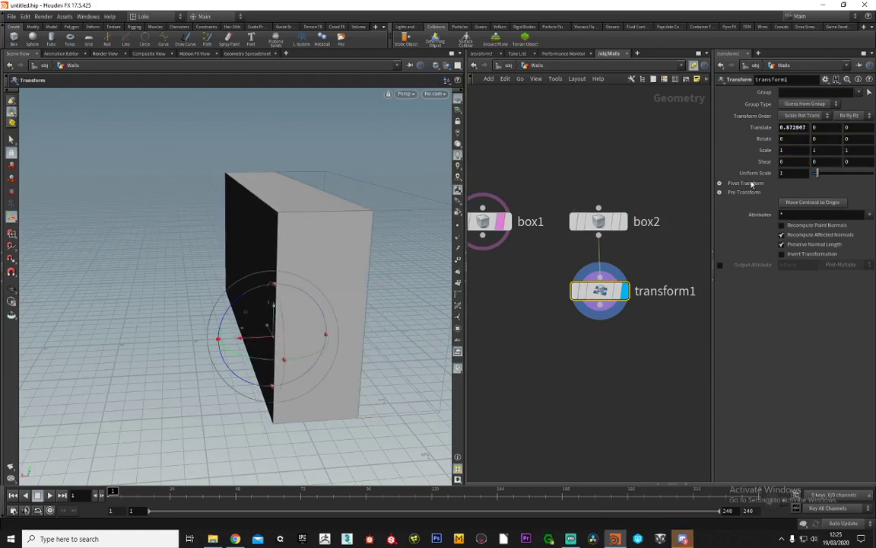
# Set the Y size of the copied box to 1
pyautogui.click(599, 221)
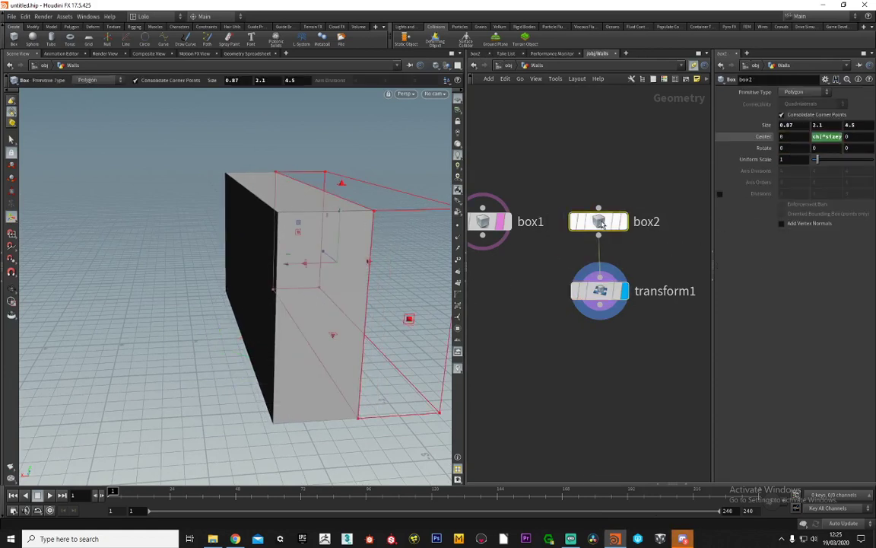
pyautogui.moveTo(818, 124); pyautogui.dragTo(781, 136, button='middle')
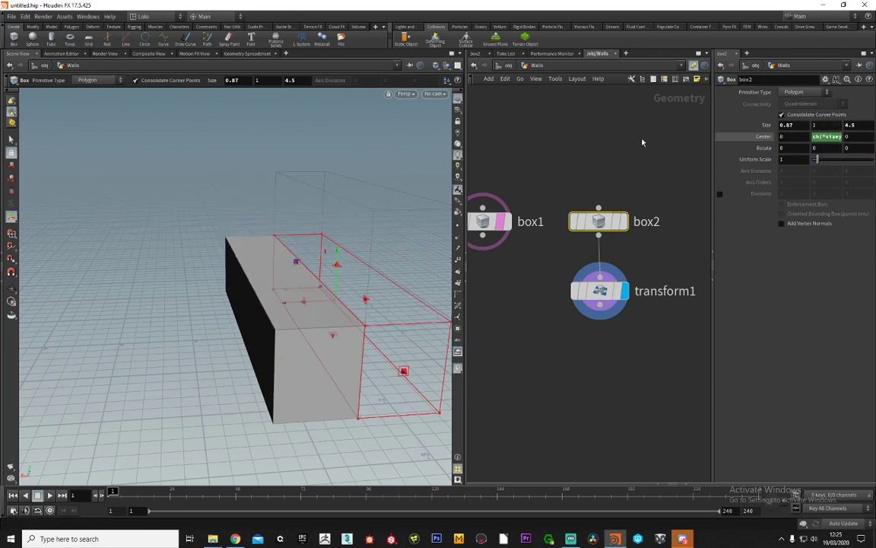
# Turn off the original box's template display, combine it with the transformed copy in a Merge node and display the result
pyautogui.scroll(-1, 542, 274)
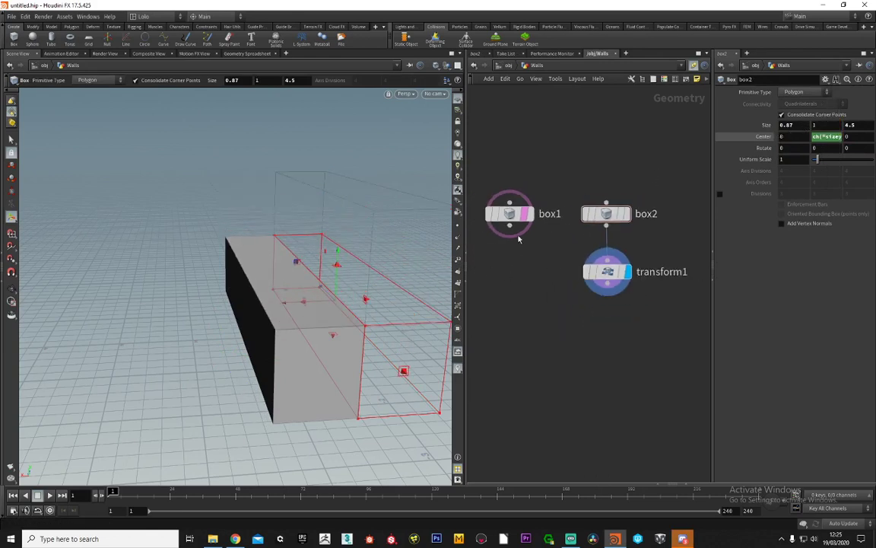
pyautogui.moveTo(525, 218)
pyautogui.moveTo(517, 256); pyautogui.dragTo(533, 249, button='middle')
pyautogui.moveTo(503, 170); pyautogui.dragTo(619, 264)
pyautogui.keyDown('shift'); pyautogui.moveTo(570, 299); pyautogui.dragTo(644, 263); pyautogui.keyUp('shift')
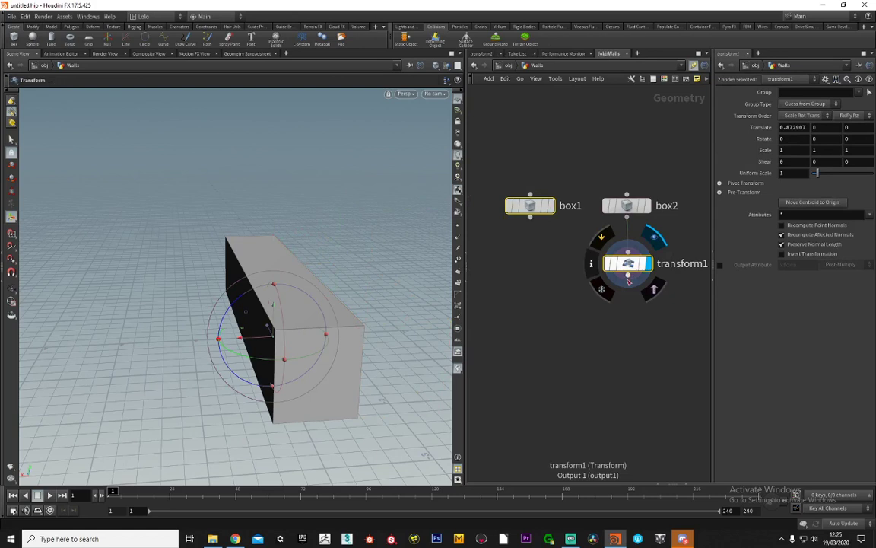
pyautogui.click(628, 276)
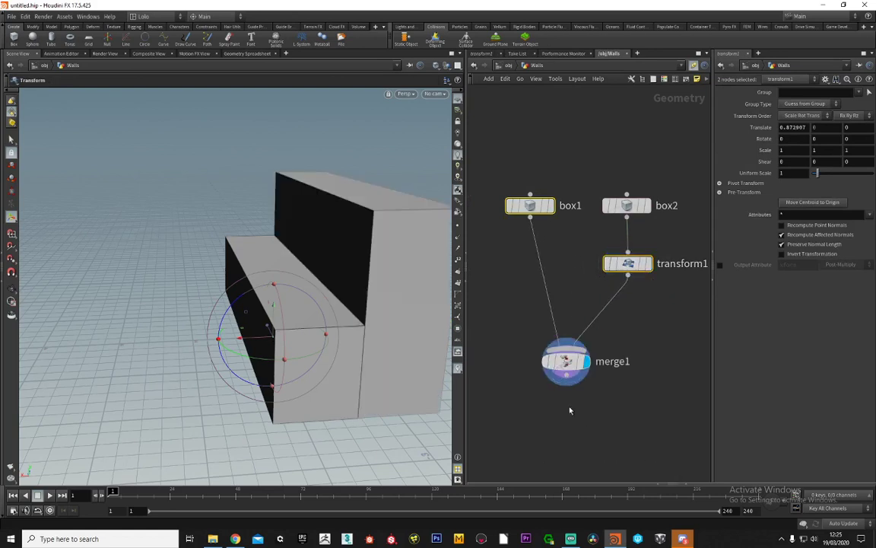
pyautogui.click(593, 359)
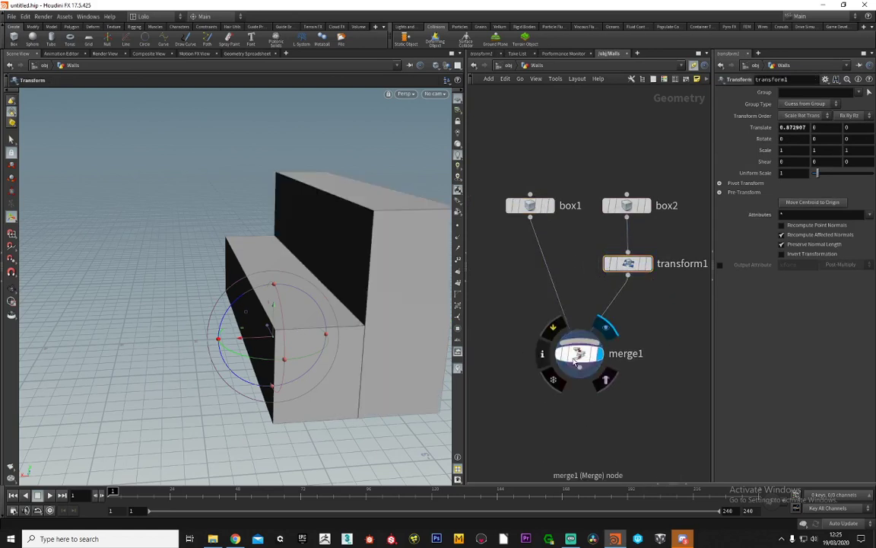
pyautogui.click(592, 357)
# Change the primitive type of both box nodes to Polygon Mesh
pyautogui.moveTo(372, 293); pyautogui.dragTo(326, 267)
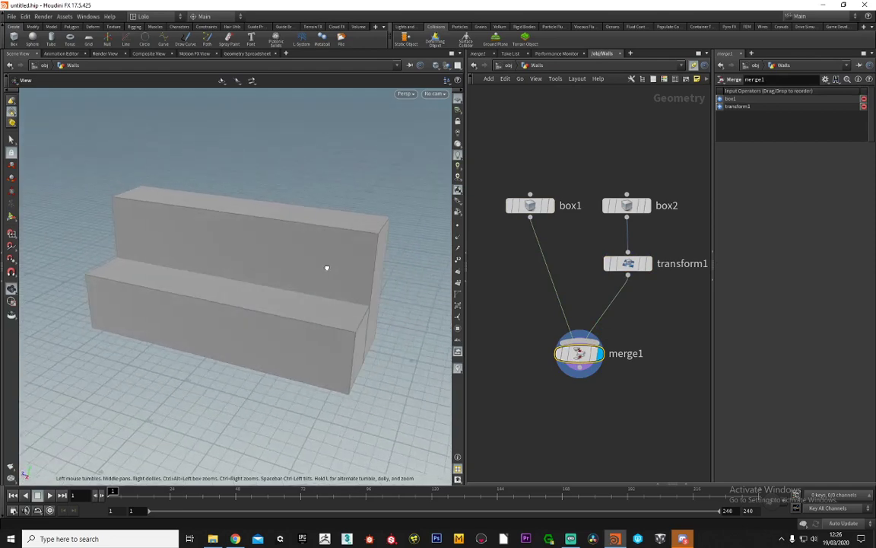
pyautogui.click(549, 205)
pyautogui.click(794, 92)
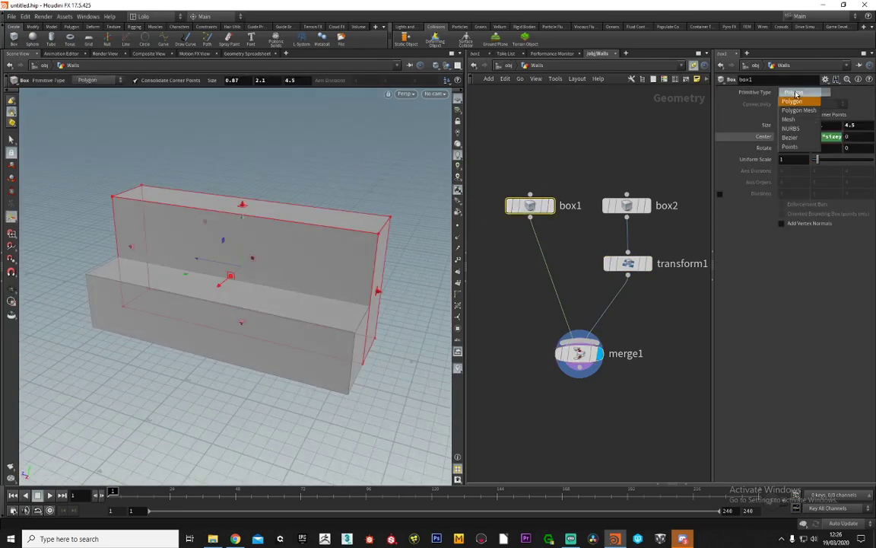
pyautogui.click(799, 110)
pyautogui.click(625, 204)
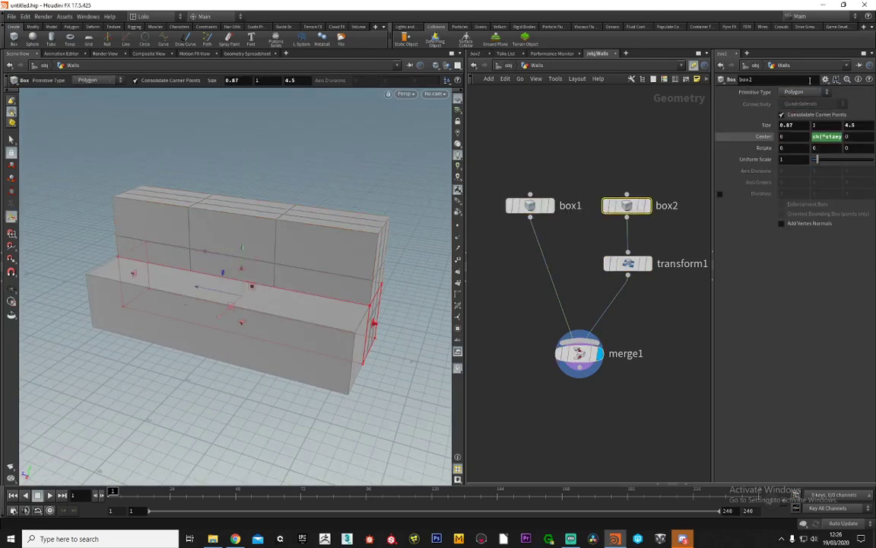
pyautogui.click(794, 92)
pyautogui.click(799, 110)
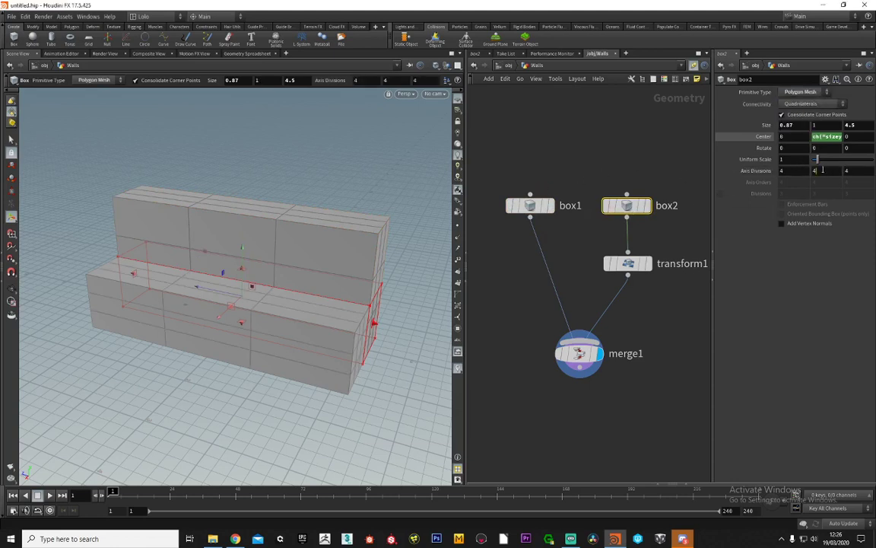
# Set the lower box's axis divisions to 7, 7 and 20
pyautogui.moveTo(776, 172); pyautogui.dragTo(769, 176)
pyautogui.write('15')
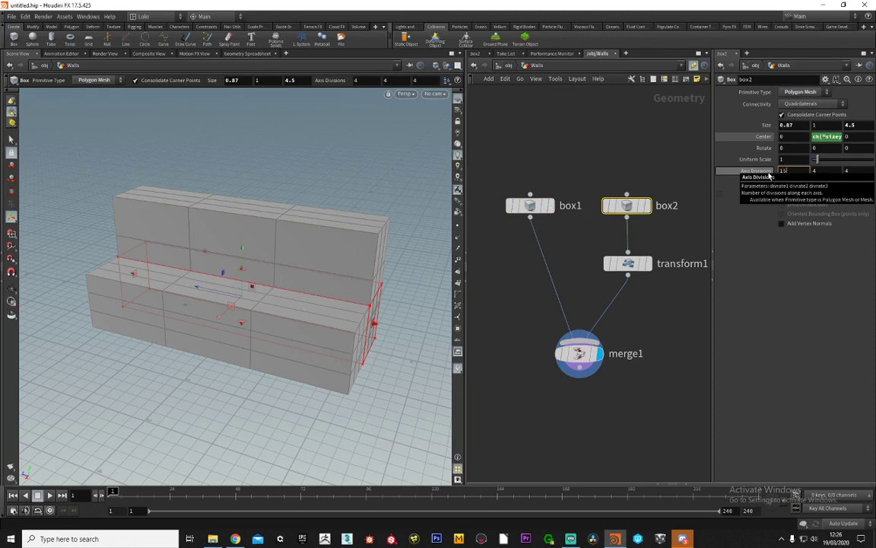
pyautogui.press('Return')
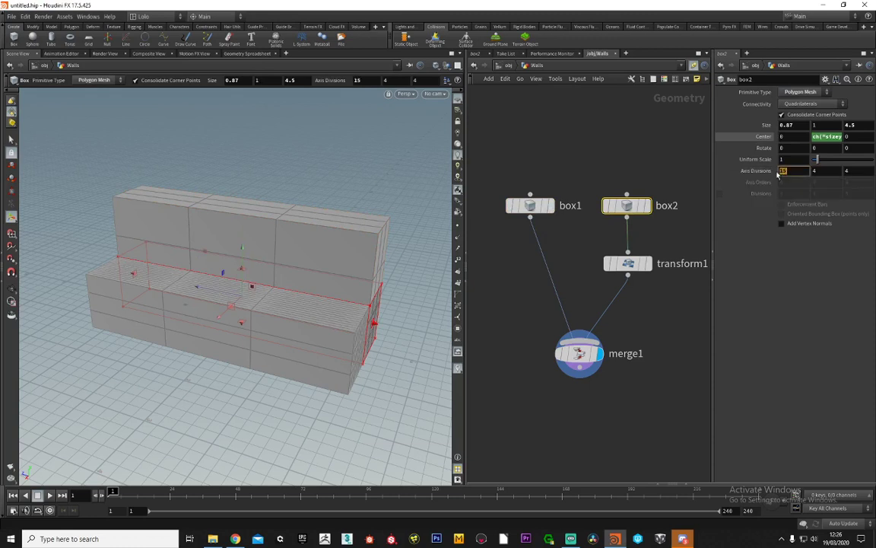
pyautogui.press('Tab')
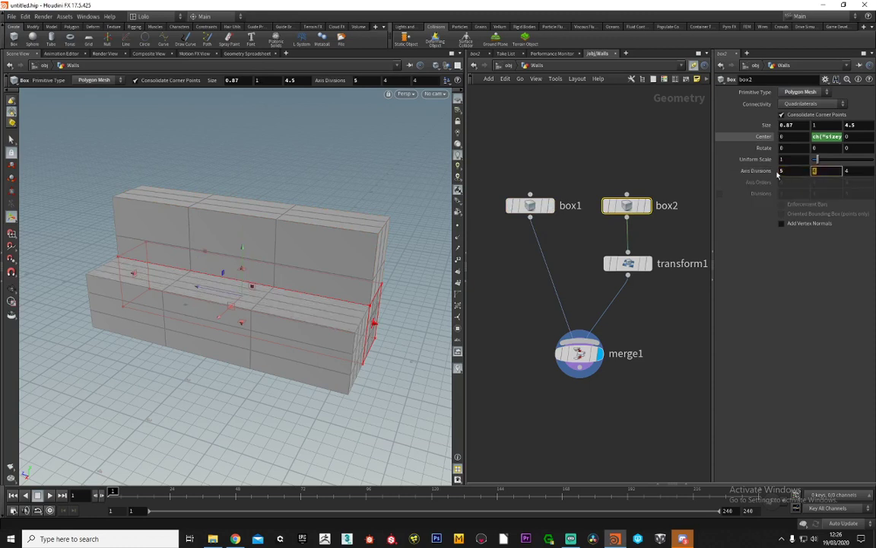
pyautogui.press('Tab')
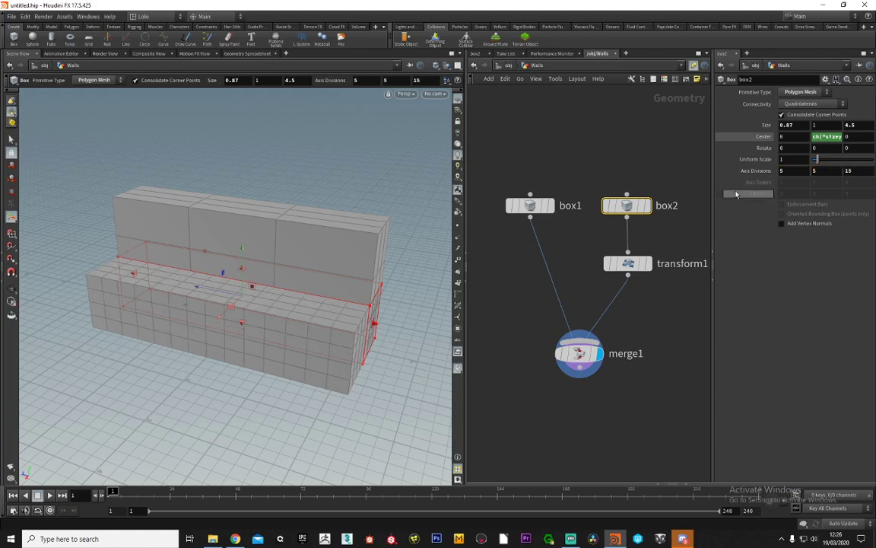
pyautogui.moveTo(808, 174); pyautogui.dragTo(760, 173)
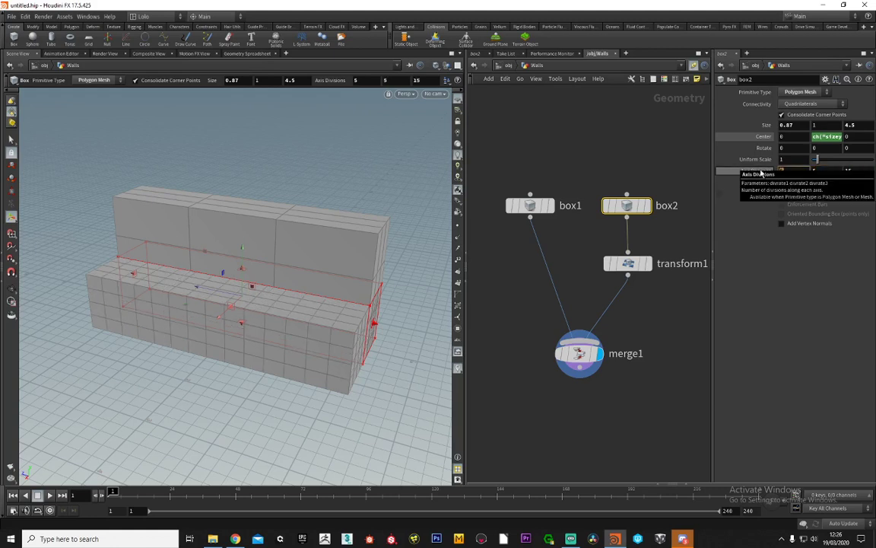
pyautogui.scroll(3, 760, 172)
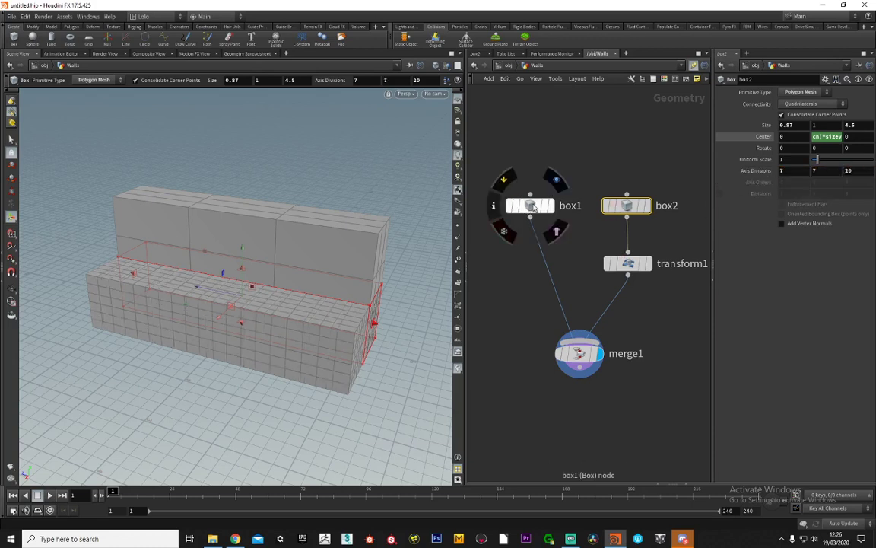
# Set the taller box's axis divisions to 7, 15 and 20
pyautogui.click(530, 207)
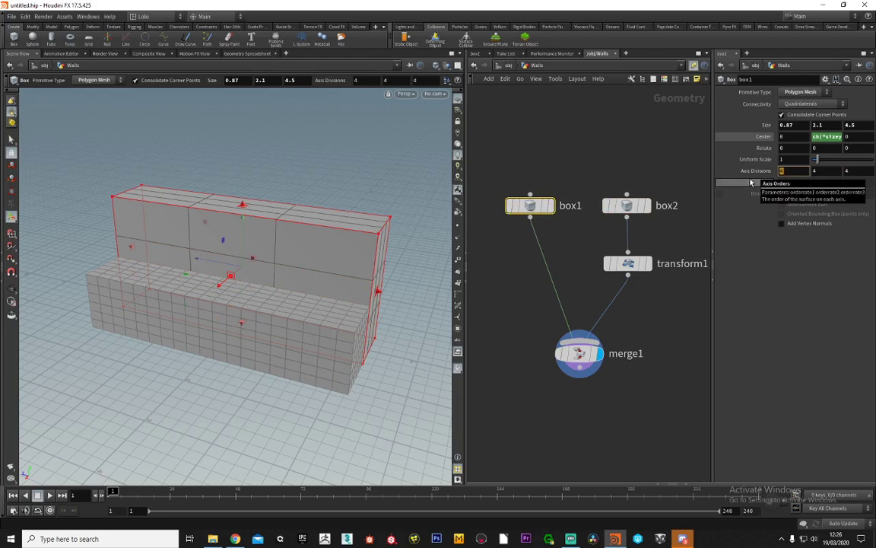
pyautogui.press('Tab')
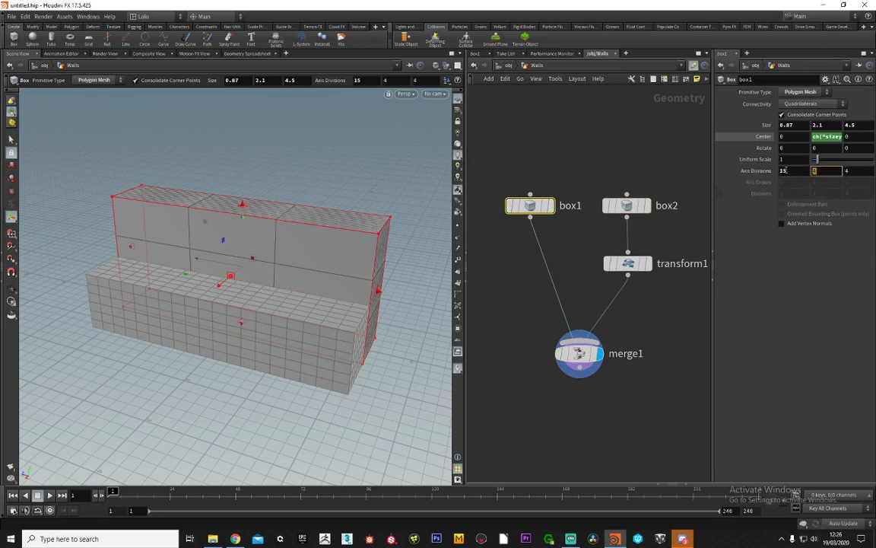
pyautogui.moveTo(788, 171); pyautogui.dragTo(769, 178)
pyautogui.write('7')
pyautogui.press('Tab')
pyautogui.write('15')
pyautogui.press('Tab')
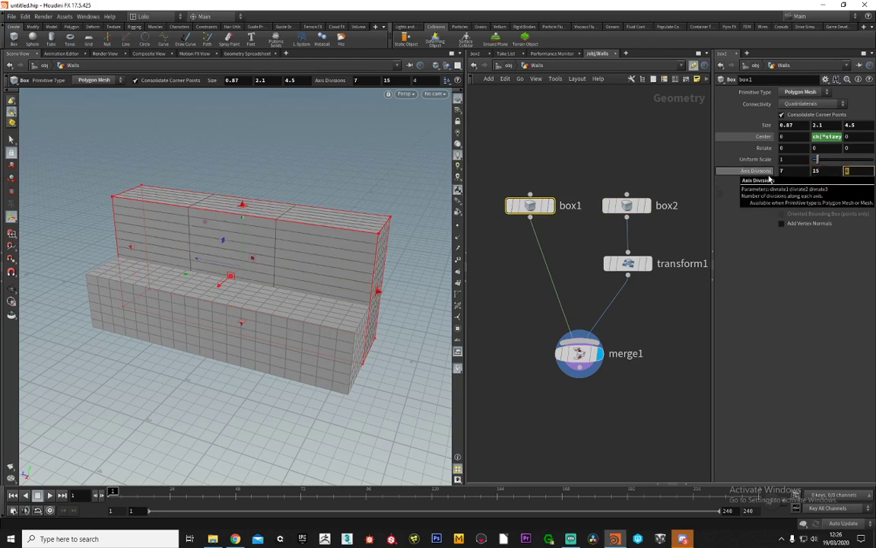
pyautogui.write('20')
pyautogui.press('Return')
pyautogui.press('Escape')
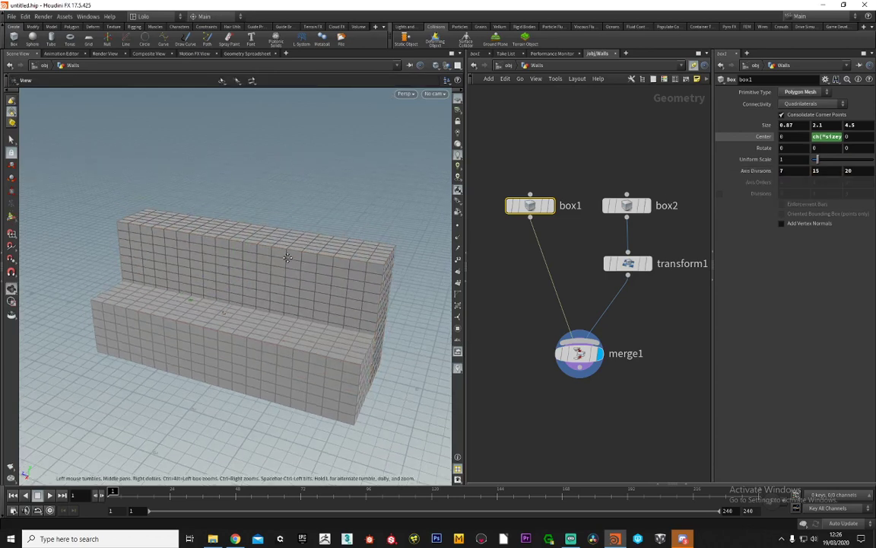
# Add a Voronoi Fracture node below the merge, with the merged boxes wired into its first input
pyautogui.moveTo(283, 254); pyautogui.dragTo(318, 238)
pyautogui.moveTo(579, 231); pyautogui.dragTo(576, 125, button='middle')
pyautogui.moveTo(576, 264); pyautogui.dragTo(603, 337)
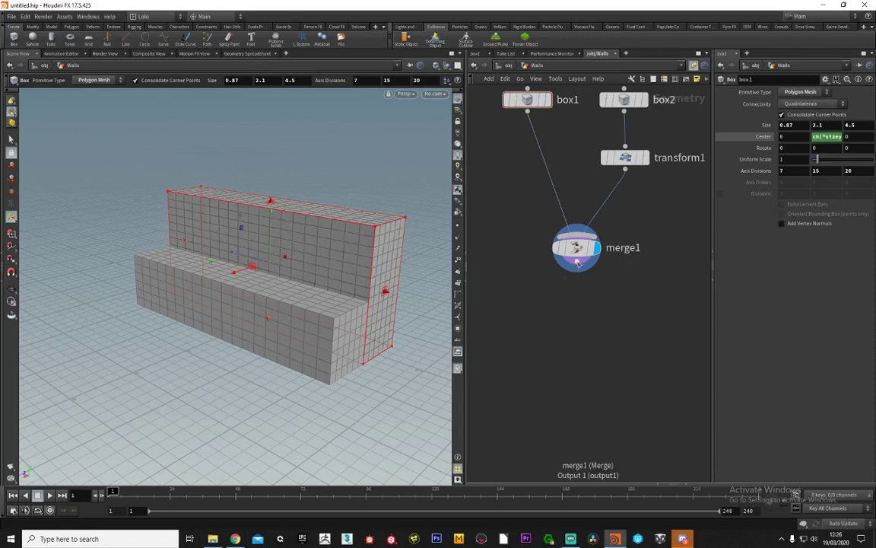
pyautogui.moveTo(577, 265); pyautogui.dragTo(612, 314)
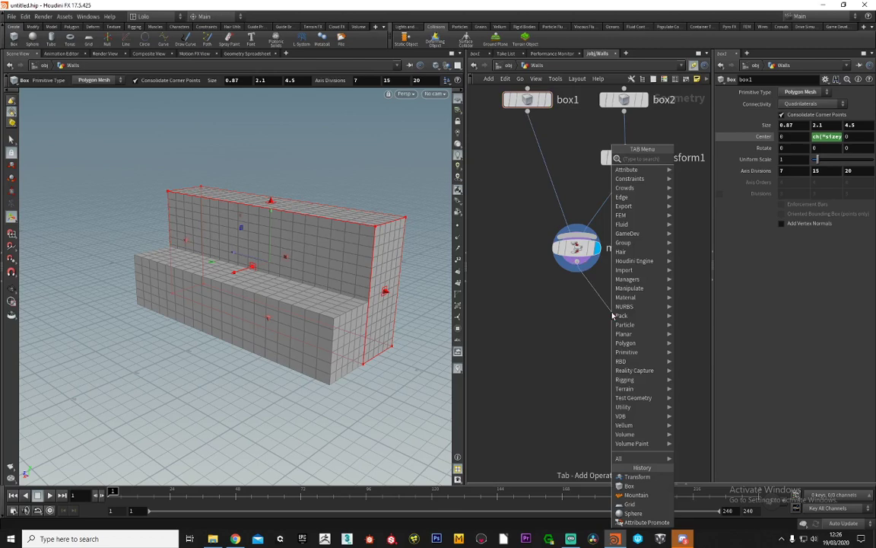
pyautogui.write('fractu')
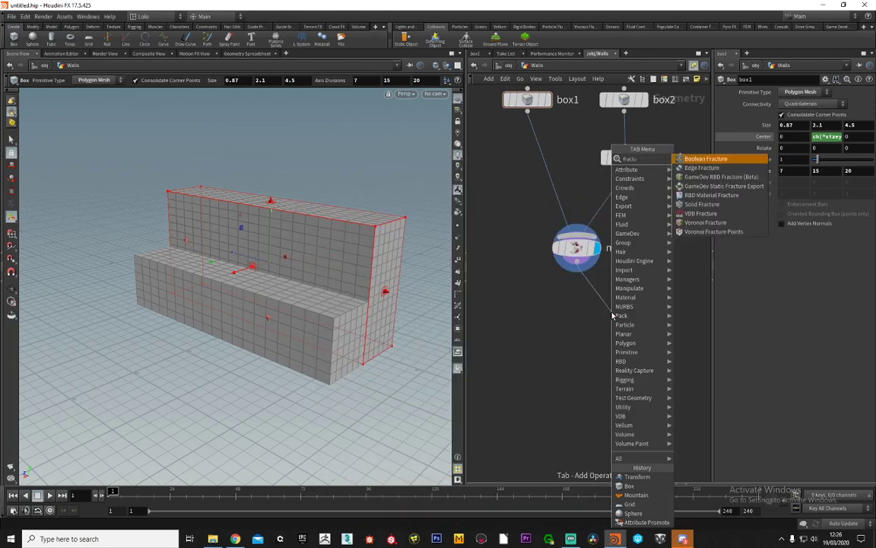
pyautogui.press('Down')
pyautogui.press('Down')
pyautogui.press('Down')
pyautogui.press('Down')
pyautogui.press('Down')
pyautogui.press('Down')
pyautogui.press('Return')
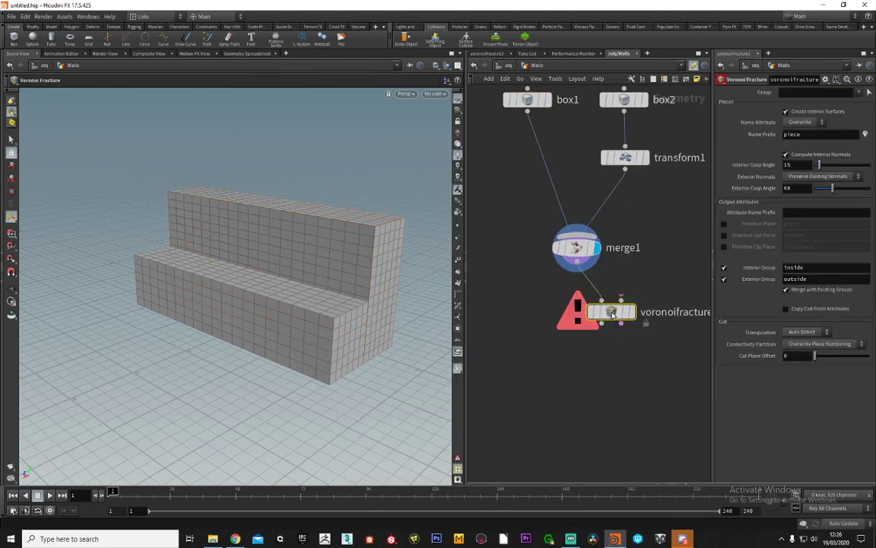
pyautogui.click(575, 345)
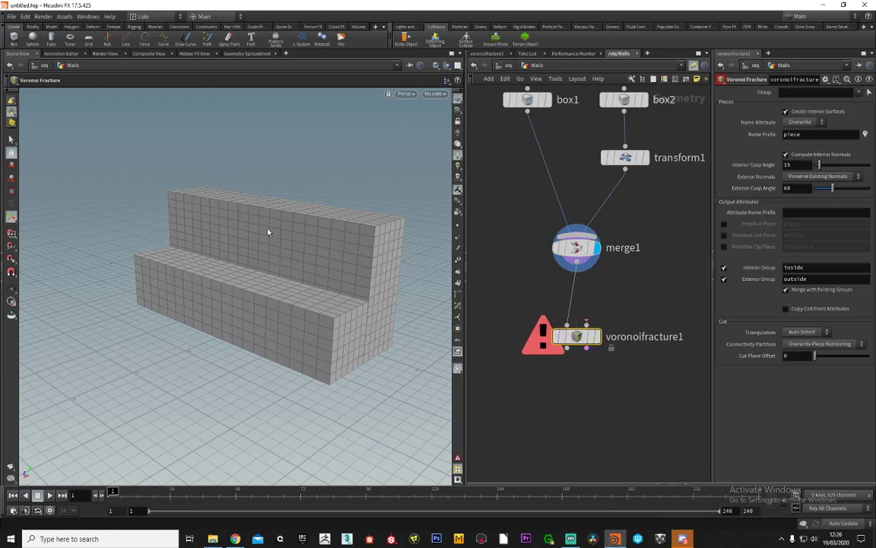
# Move the Voronoi Fracture node lower to make room and add an IsoOffset node fed by the merge
pyautogui.moveTo(291, 256); pyautogui.dragTo(232, 286)
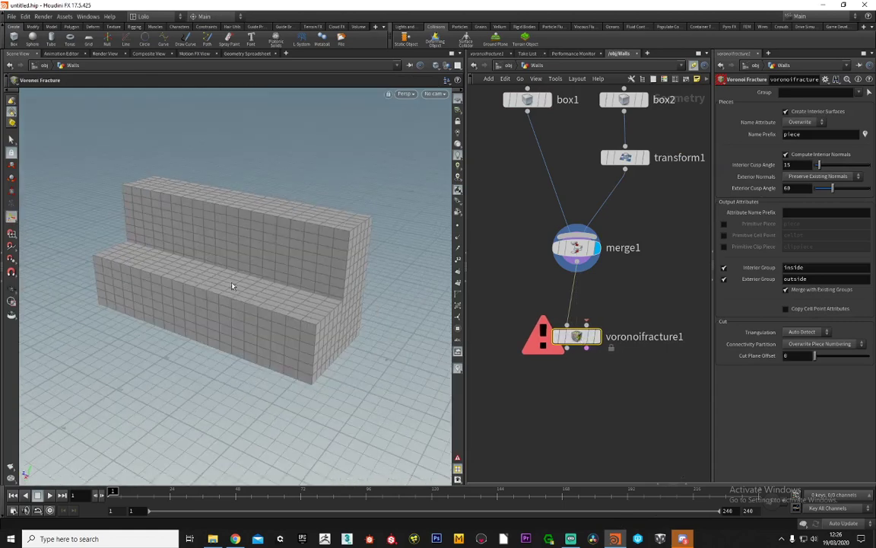
pyautogui.moveTo(608, 299); pyautogui.dragTo(590, 309, button='middle')
pyautogui.moveTo(561, 344); pyautogui.dragTo(560, 424)
pyautogui.moveTo(574, 335); pyautogui.dragTo(576, 299, button='middle')
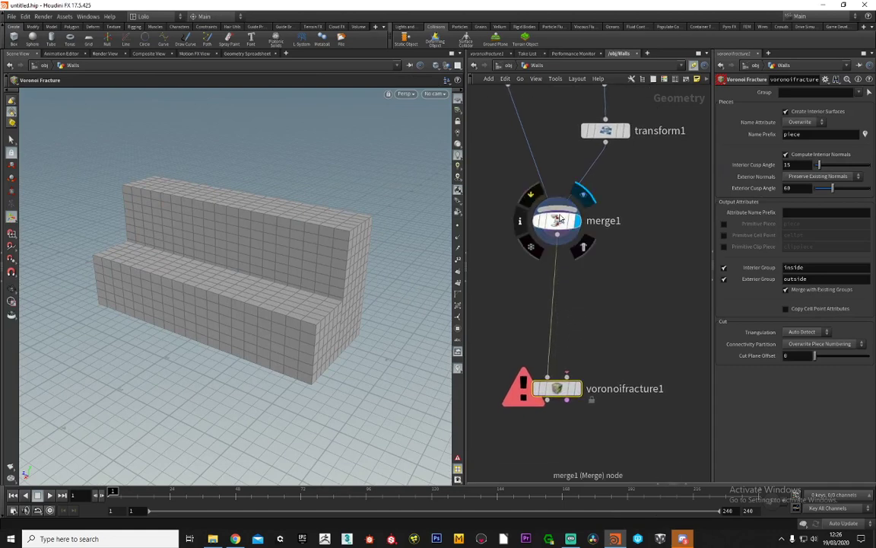
pyautogui.press('Tab')
pyautogui.write('iso')
pyautogui.press('Return')
pyautogui.click(601, 285)
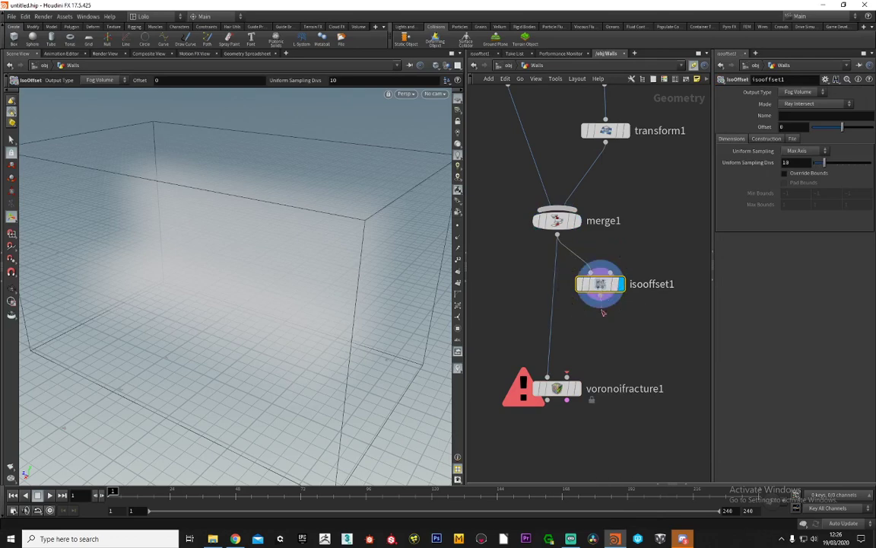
# Add a Scatter node after the IsoOffset and connect its output to the Voronoi Fracture's second input
pyautogui.press('Tab')
pyautogui.write('scat')
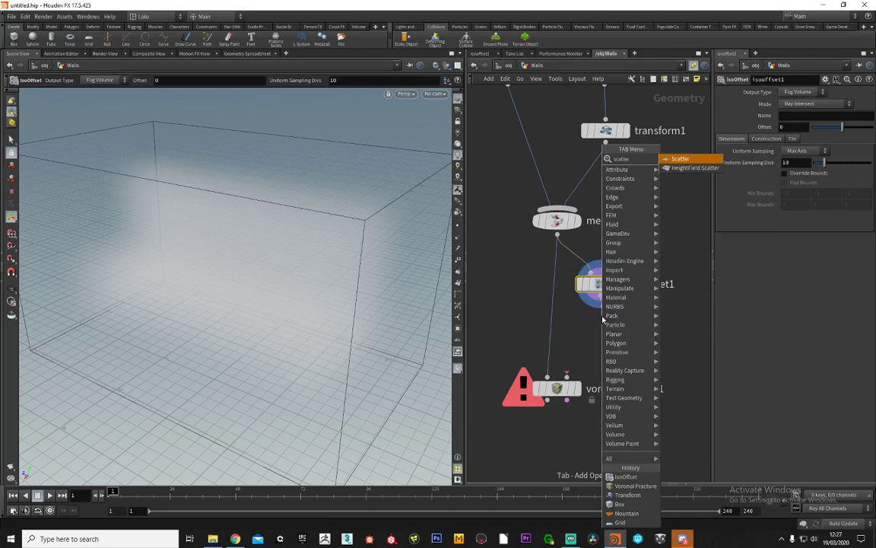
pyautogui.write('ter')
pyautogui.press('Return')
pyautogui.click(601, 332)
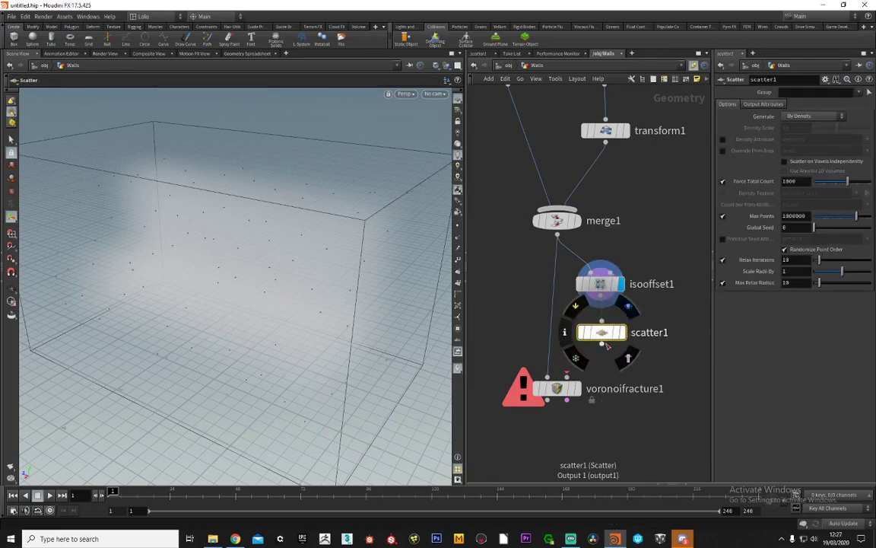
pyautogui.moveTo(603, 345); pyautogui.dragTo(567, 378)
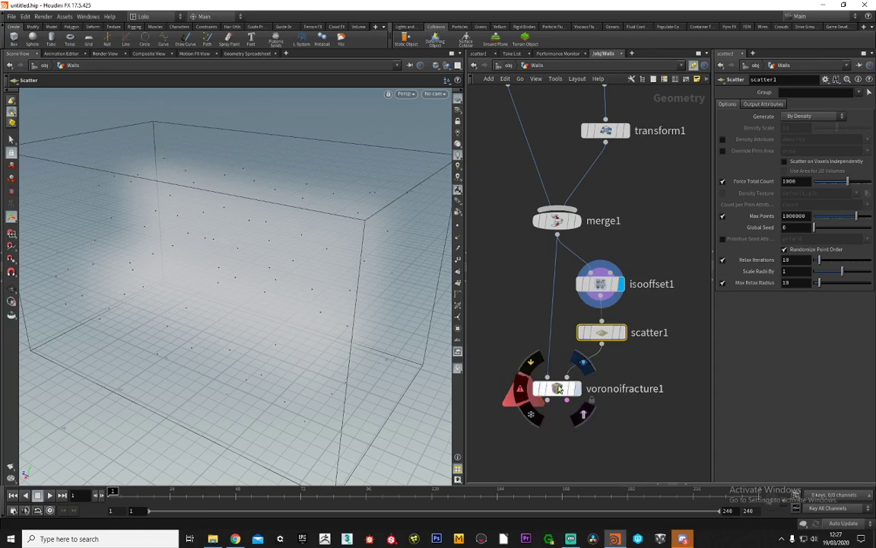
# Display the Voronoi Fracture result and turn on the name attribute's visualizer to colour the pieces
pyautogui.click(559, 388)
pyautogui.keyDown('alt'); pyautogui.moveTo(322, 265); pyautogui.dragTo(301, 254); pyautogui.keyUp('alt')
pyautogui.click(556, 388)
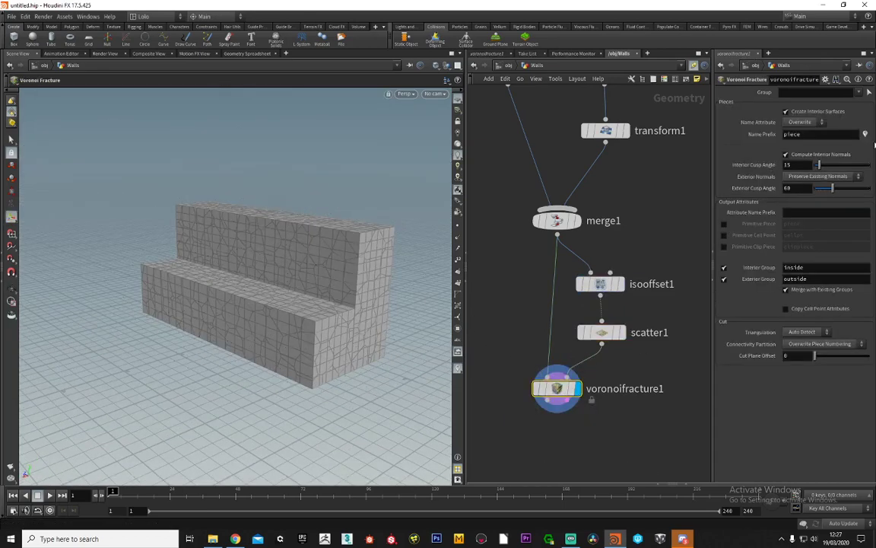
pyautogui.click(867, 134)
pyautogui.moveTo(297, 251)
pyautogui.keyDown('alt'); pyautogui.mouseDown()
pyautogui.moveTo(303, 258)
pyautogui.moveTo(294, 251)
pyautogui.mouseUp(); pyautogui.keyUp('alt')
pyautogui.keyDown('alt'); pyautogui.moveTo(301, 251); pyautogui.dragTo(305, 262, button='right'); pyautogui.keyUp('alt')
# Set the Scatter node's Force Total Count to 100
pyautogui.moveTo(639, 350); pyautogui.dragTo(594, 338, button='middle')
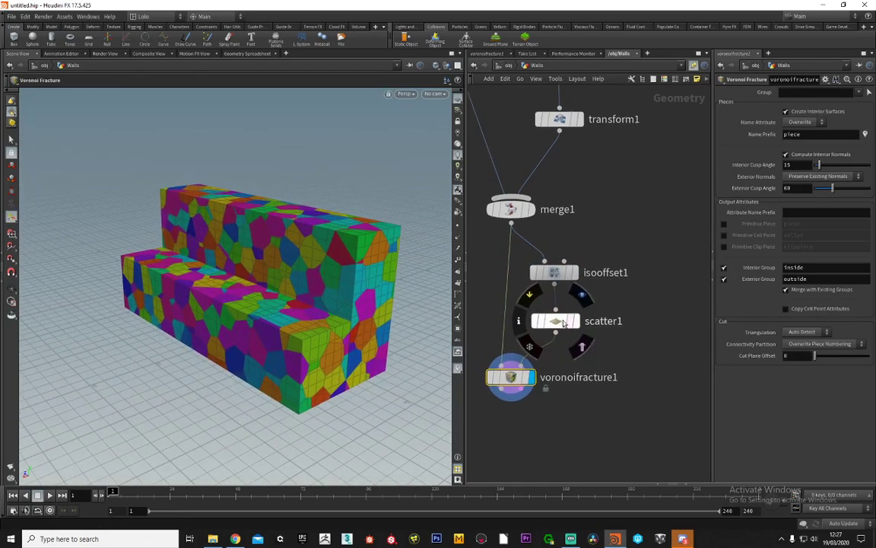
pyautogui.click(557, 324)
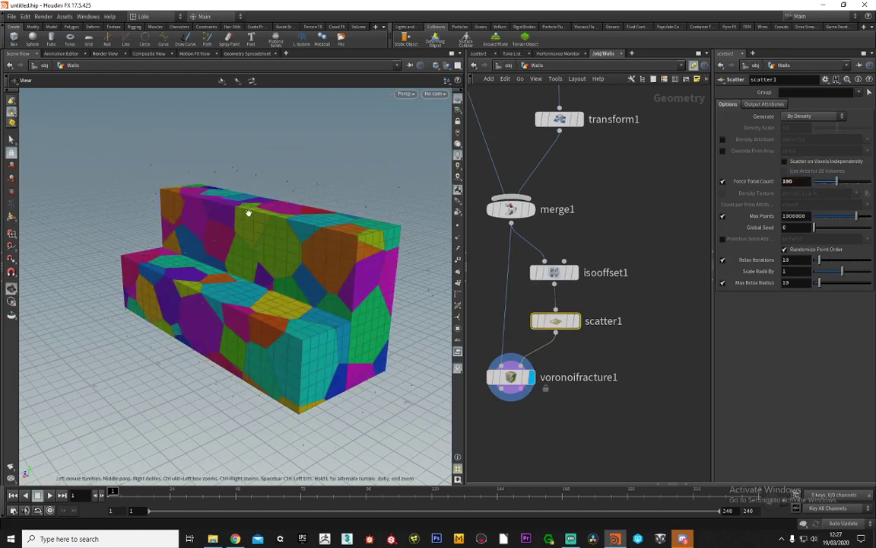
pyautogui.keyDown('alt'); pyautogui.moveTo(249, 213); pyautogui.dragTo(330, 235); pyautogui.keyUp('alt')
pyautogui.moveTo(309, 289); pyautogui.dragTo(199, 254)
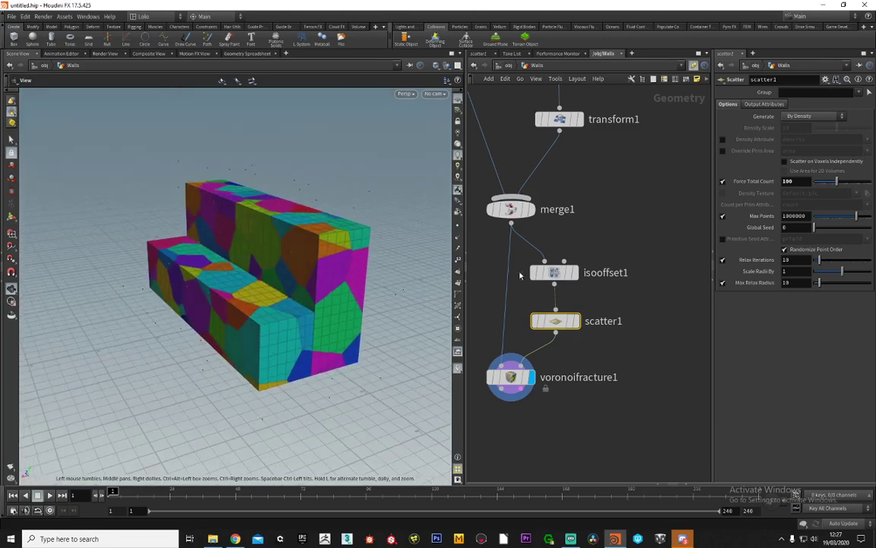
# Set the IsoOffset's Offset to -0.15 and display its fog volume
pyautogui.click(554, 272)
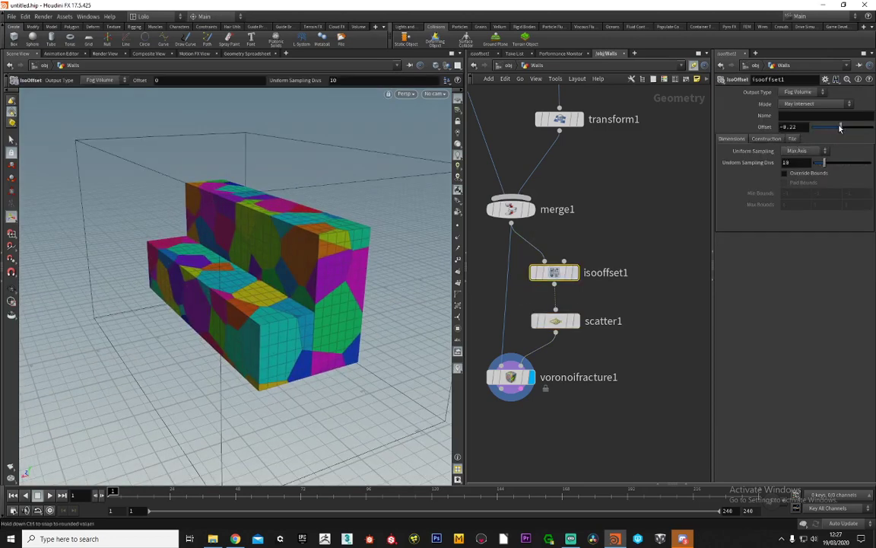
pyautogui.moveTo(840, 127); pyautogui.dragTo(841, 132)
pyautogui.click(573, 272)
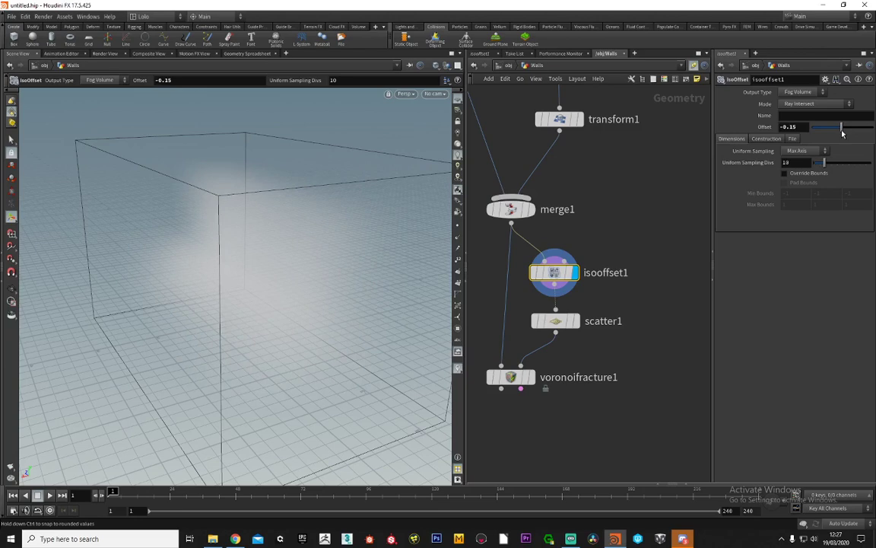
pyautogui.moveTo(266, 176); pyautogui.dragTo(267, 230)
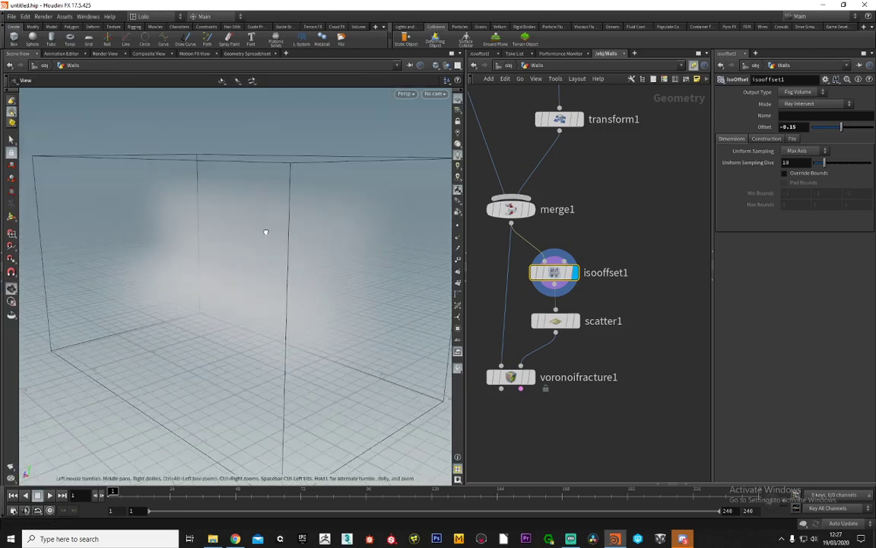
# Display the scattered points, followed by the Voronoi Fracture result
pyautogui.click(577, 321)
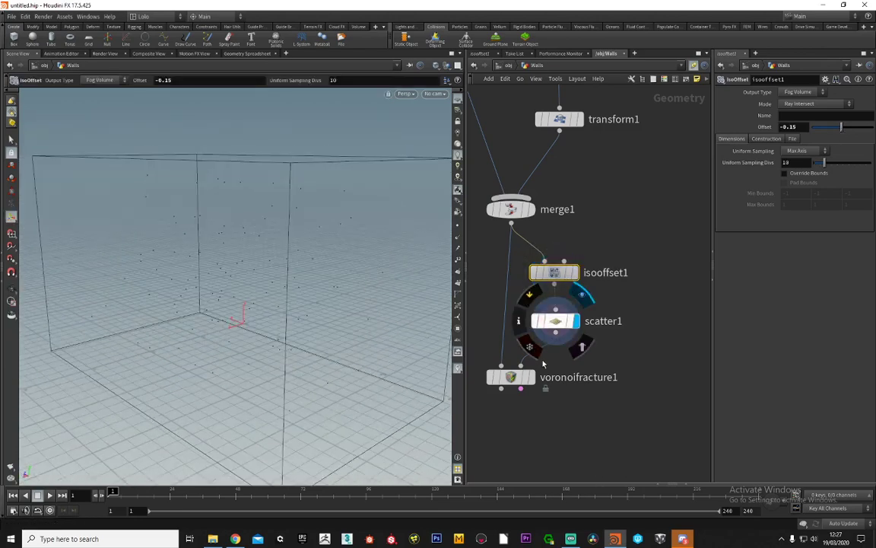
pyautogui.click(532, 376)
pyautogui.keyDown('alt'); pyautogui.moveTo(296, 243); pyautogui.dragTo(286, 267); pyautogui.keyUp('alt')
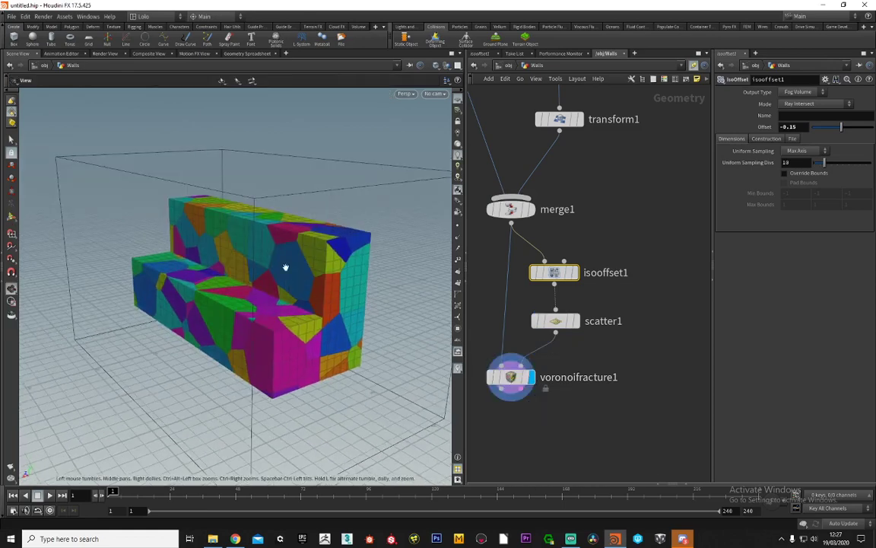
# Select the IsoOffset and Scatter nodes together and examine the coloured fracture pieces from several angles
pyautogui.moveTo(582, 282); pyautogui.dragTo(592, 288, button='middle')
pyautogui.moveTo(520, 321); pyautogui.dragTo(524, 339, button='middle')
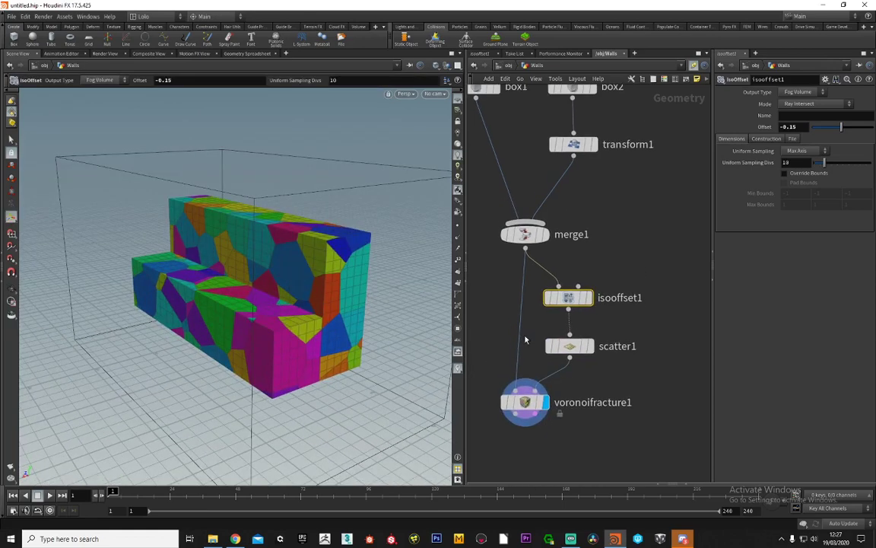
pyautogui.moveTo(620, 333); pyautogui.dragTo(557, 357)
pyautogui.keyDown('alt'); pyautogui.moveTo(295, 243); pyautogui.dragTo(417, 273); pyautogui.keyUp('alt')
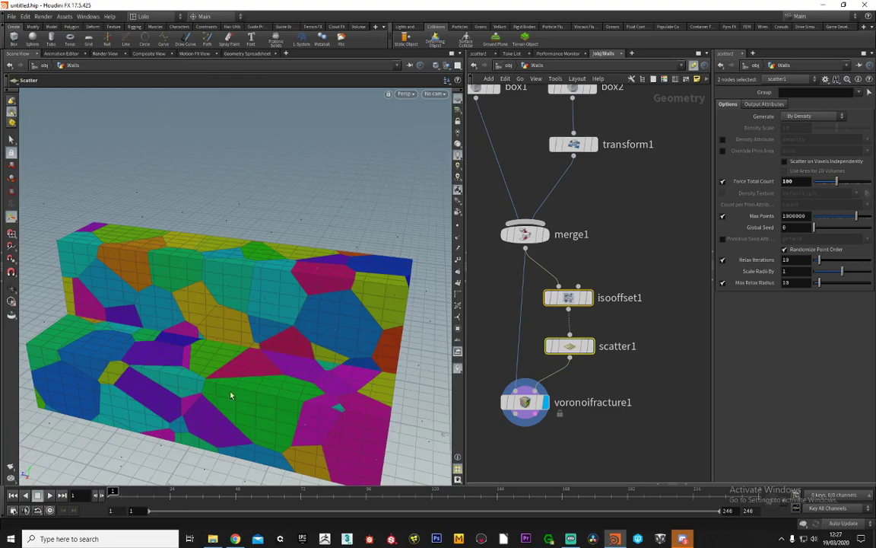
pyautogui.keyDown('alt'); pyautogui.moveTo(253, 304); pyautogui.dragTo(160, 248); pyautogui.keyUp('alt')
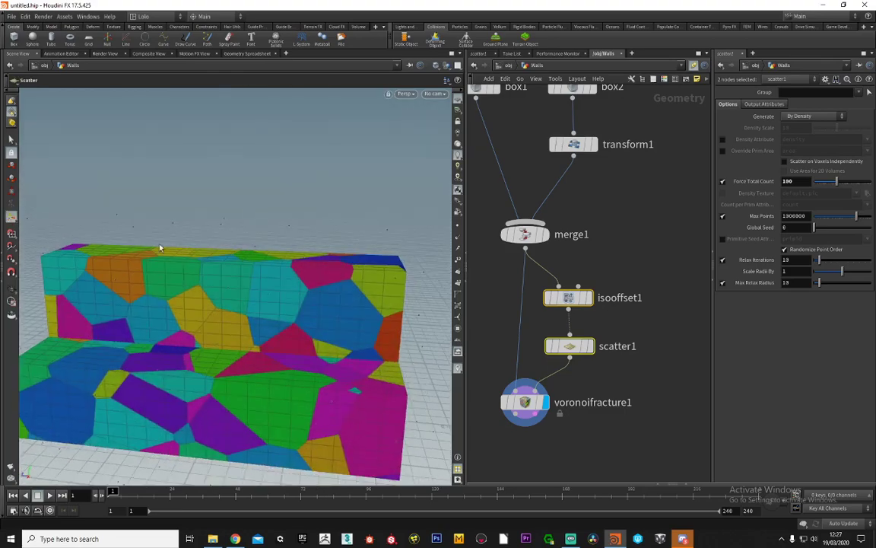
pyautogui.keyDown('alt'); pyautogui.moveTo(115, 337); pyautogui.dragTo(320, 278); pyautogui.keyUp('alt')
pyautogui.keyDown('alt'); pyautogui.moveTo(336, 293); pyautogui.dragTo(270, 276); pyautogui.keyUp('alt')
# Display the merged boxes before fracturing and examine the wall from both sides
pyautogui.moveTo(527, 234)
pyautogui.click(552, 208)
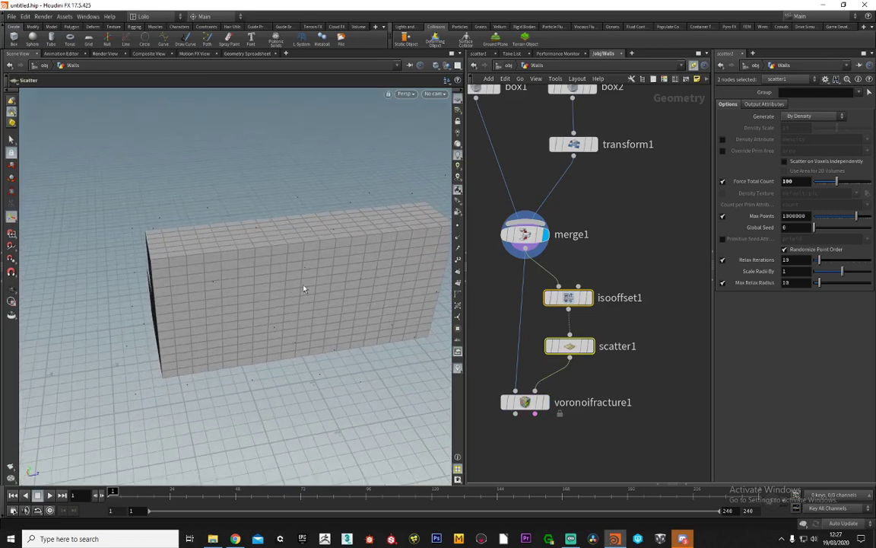
pyautogui.moveTo(338, 236); pyautogui.dragTo(190, 282)
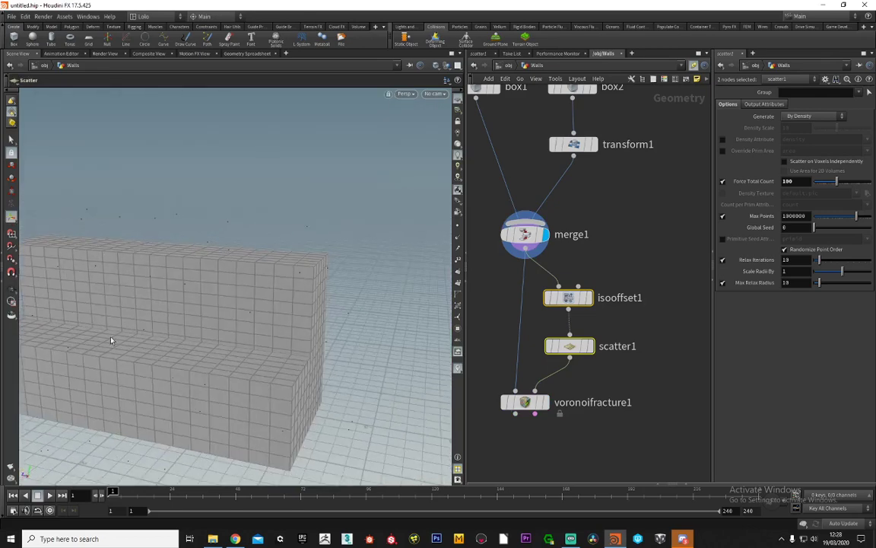
# Move the isooffset1, scatter1 and voronoifracture1 nodes together away from merge1 to free space beneath it
pyautogui.moveTo(601, 241); pyautogui.dragTo(613, 222, button='middle')
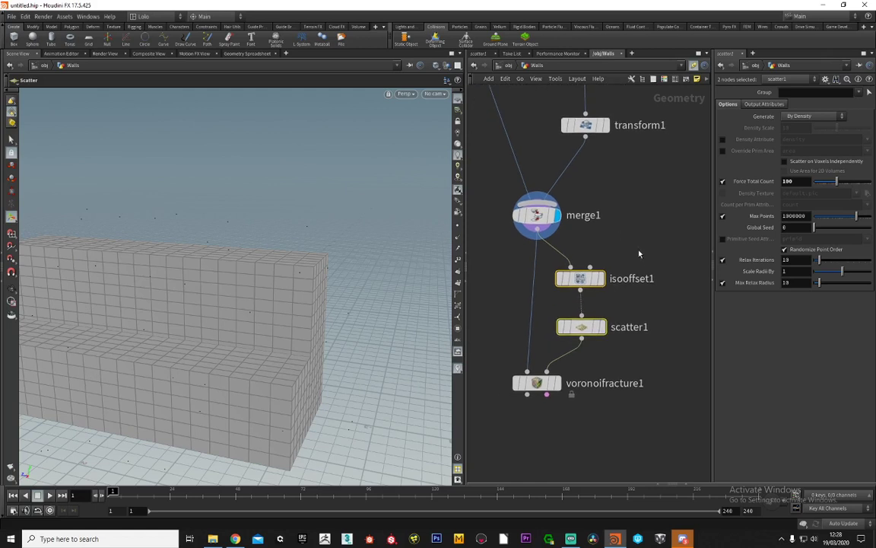
pyautogui.keyDown('shift'); pyautogui.click(525, 378); pyautogui.keyUp('shift')
pyautogui.scroll(-3, 609, 303)
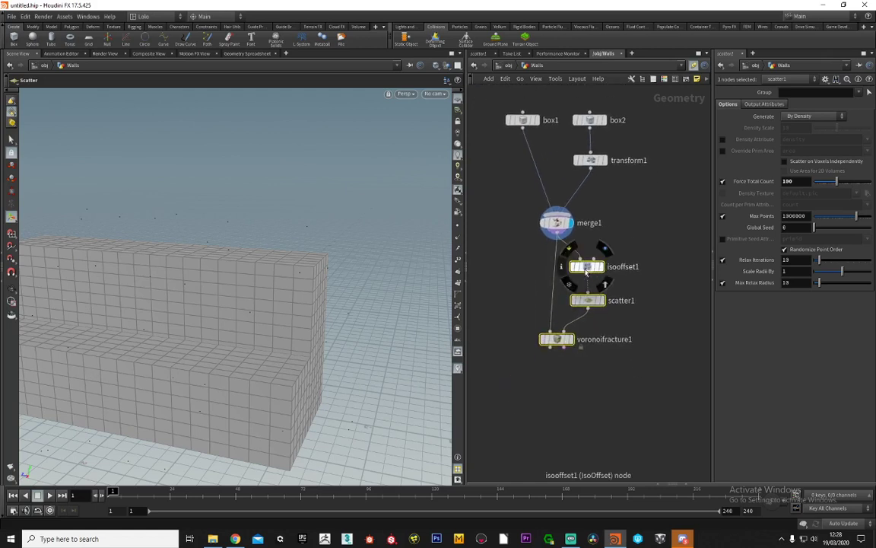
pyautogui.moveTo(588, 271); pyautogui.dragTo(701, 309)
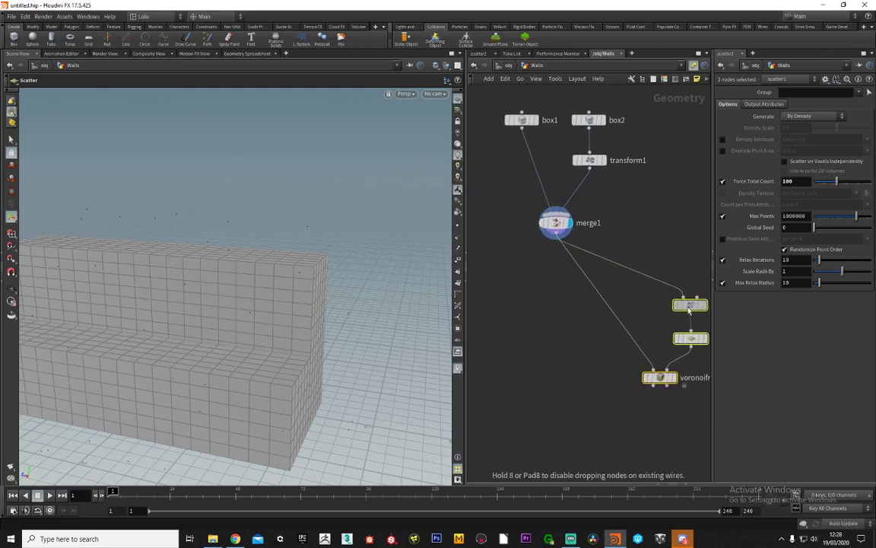
pyautogui.click(504, 274)
# Add a Paint node below merge1, wired from the merge's output, and display it
pyautogui.scroll(2, 504, 269)
pyautogui.moveTo(579, 225); pyautogui.dragTo(556, 288, button='middle')
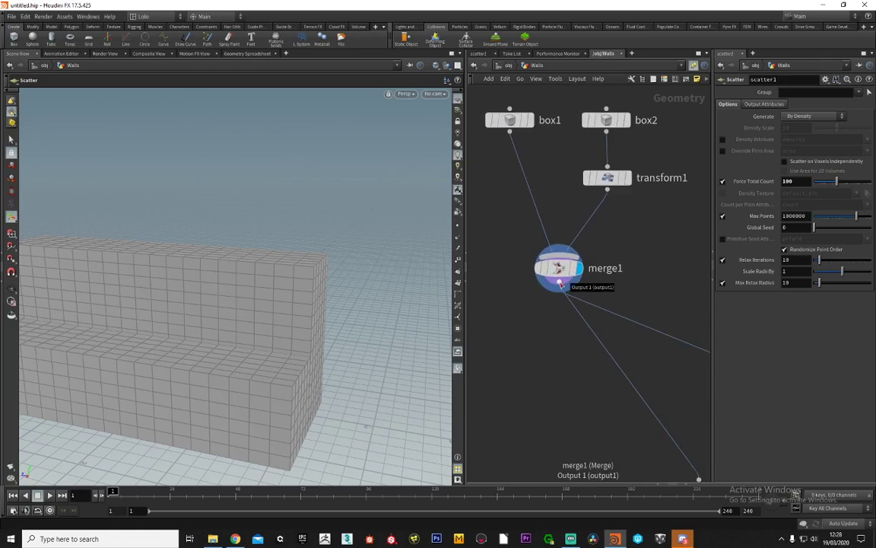
pyautogui.moveTo(559, 284); pyautogui.dragTo(523, 373)
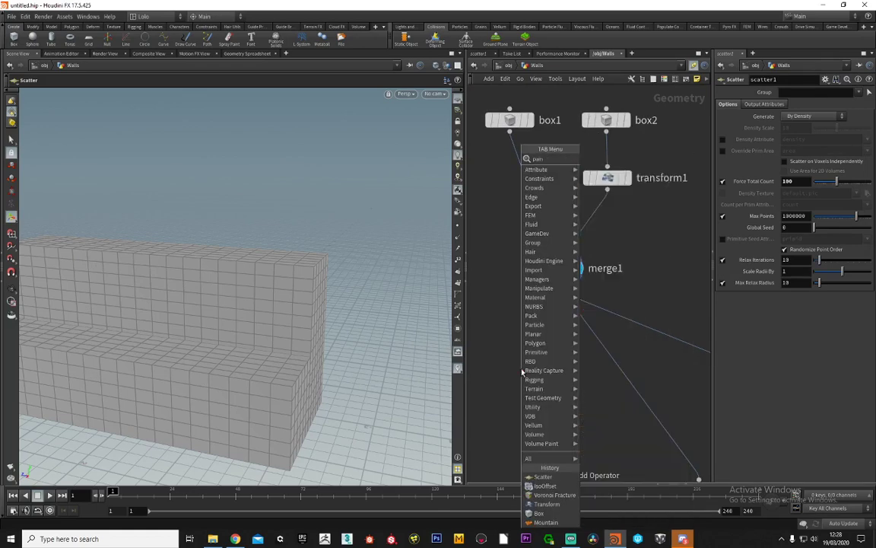
pyautogui.write('paint')
pyautogui.press('Return')
pyautogui.click(542, 371)
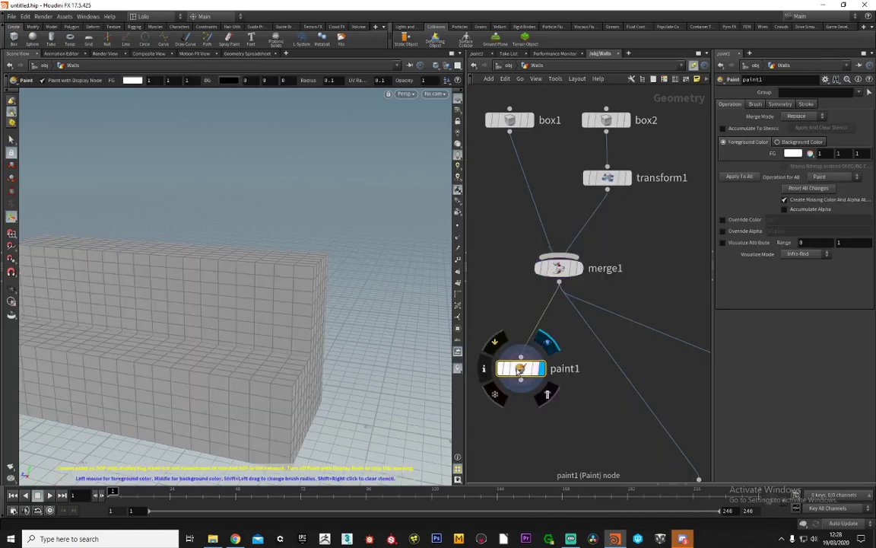
pyautogui.moveTo(524, 372); pyautogui.dragTo(530, 357)
# Set the Paint node's foreground colour to black
pyautogui.keyDown('alt'); pyautogui.moveTo(266, 261); pyautogui.dragTo(325, 257, button='middle'); pyautogui.keyUp('alt')
pyautogui.keyDown('alt'); pyautogui.moveTo(324, 257); pyautogui.dragTo(317, 262, button='right'); pyautogui.keyUp('alt')
pyautogui.moveTo(316, 262)
pyautogui.mouseDown()
pyautogui.moveTo(189, 287)
pyautogui.moveTo(389, 260)
pyautogui.moveTo(221, 267)
pyautogui.moveTo(241, 254)
pyautogui.mouseUp()
pyautogui.press('Return')
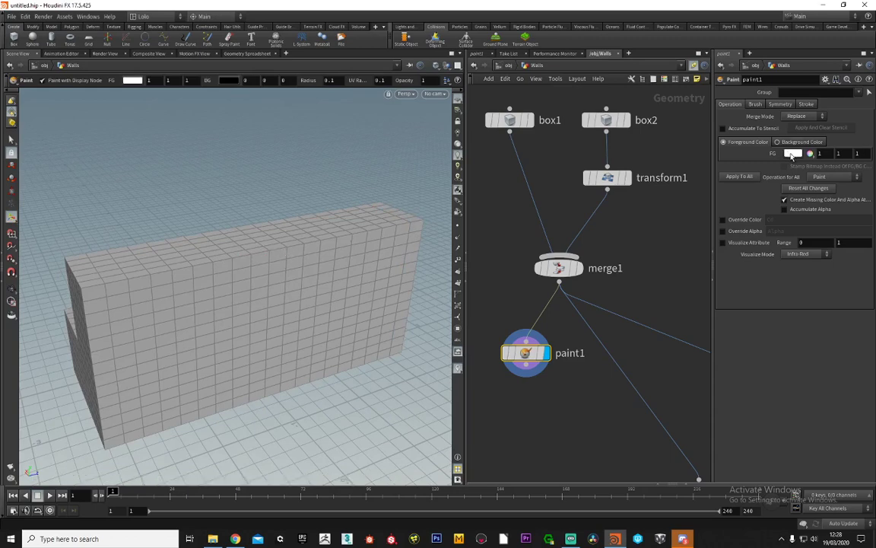
pyautogui.click(792, 155)
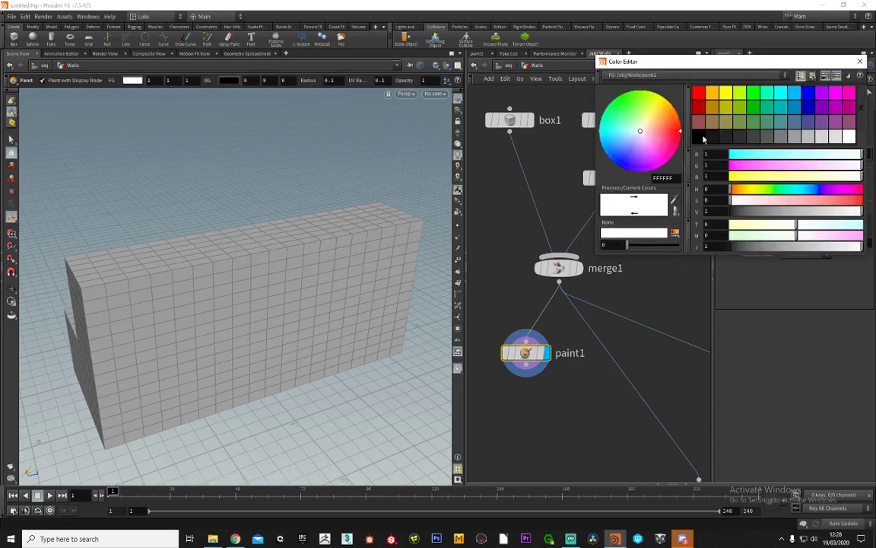
pyautogui.click(859, 62)
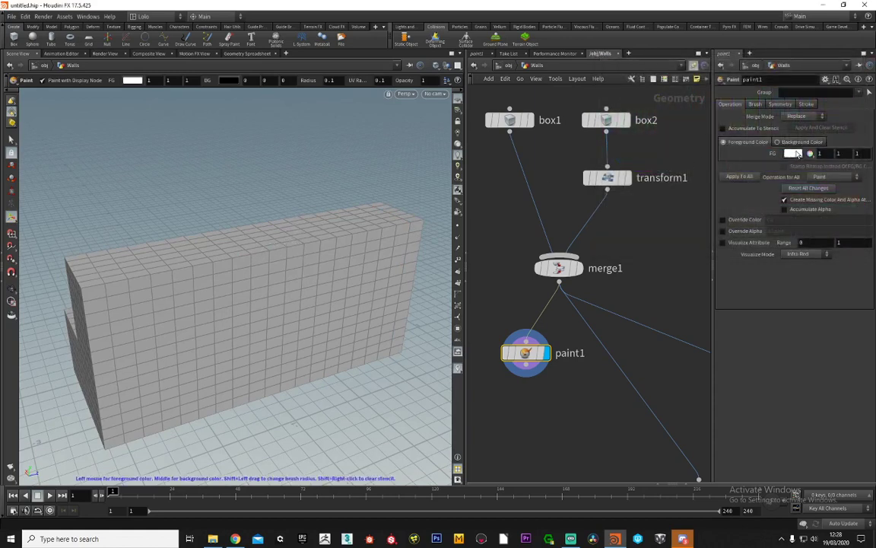
pyautogui.click(794, 153)
pyautogui.click(696, 137)
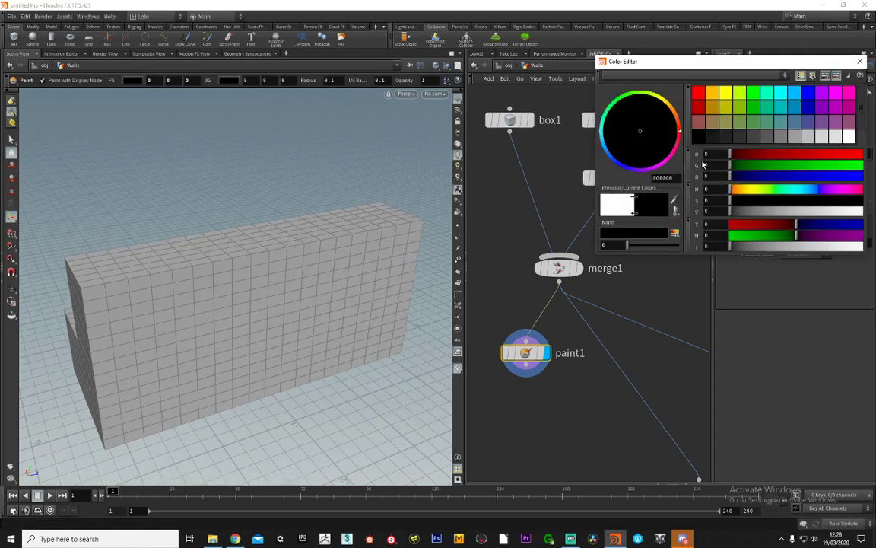
pyautogui.click(861, 61)
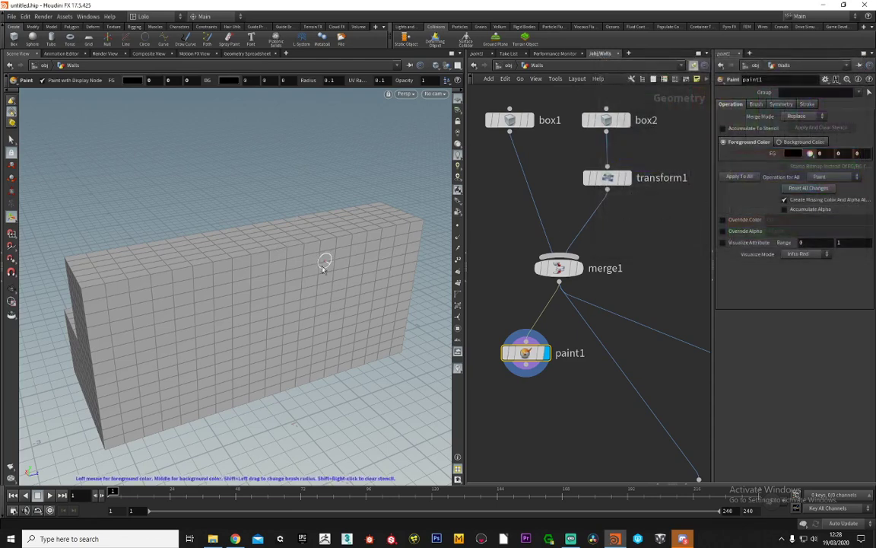
# Enlarge the brush radius to about 0.54 and paint black over the wall's middle, from its top down the front of both steps
pyautogui.moveTo(270, 255)
pyautogui.mouseDown()
pyautogui.moveTo(293, 256)
pyautogui.moveTo(243, 281)
pyautogui.moveTo(313, 293)
pyautogui.moveTo(294, 303)
pyautogui.moveTo(311, 299)
pyautogui.moveTo(242, 285)
pyautogui.moveTo(381, 317)
pyautogui.moveTo(276, 279)
pyautogui.mouseUp()
pyautogui.press('Escape')
pyautogui.press('Return')
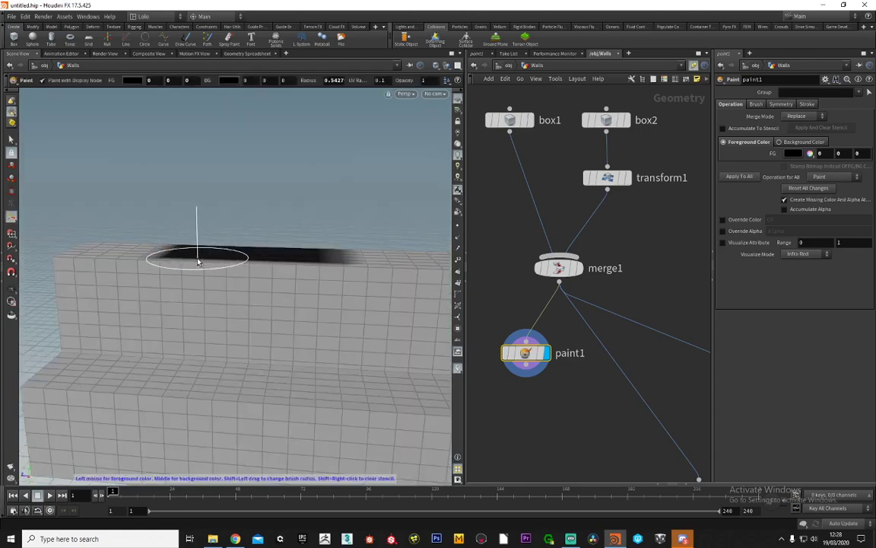
pyautogui.moveTo(221, 258)
pyautogui.mouseDown()
pyautogui.moveTo(326, 294)
pyautogui.moveTo(246, 305)
pyautogui.mouseUp()
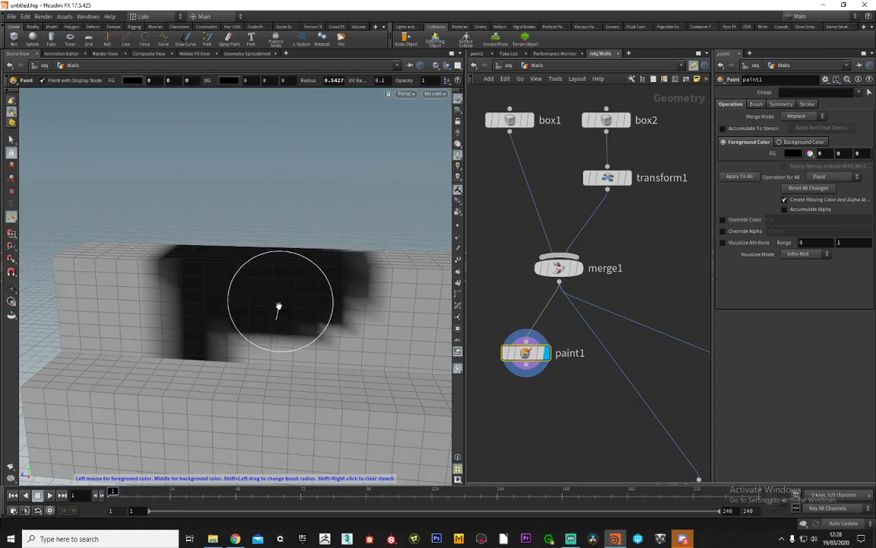
pyautogui.keyDown('alt'); pyautogui.moveTo(278, 303); pyautogui.dragTo(278, 230, button='middle'); pyautogui.keyUp('alt')
pyautogui.moveTo(278, 230)
pyautogui.keyDown('alt'); pyautogui.mouseDown()
pyautogui.moveTo(266, 285)
pyautogui.moveTo(223, 290)
pyautogui.moveTo(301, 279)
pyautogui.moveTo(255, 259)
pyautogui.moveTo(232, 269)
pyautogui.moveTo(326, 263)
pyautogui.moveTo(264, 258)
pyautogui.moveTo(342, 266)
pyautogui.mouseUp(); pyautogui.keyUp('alt')
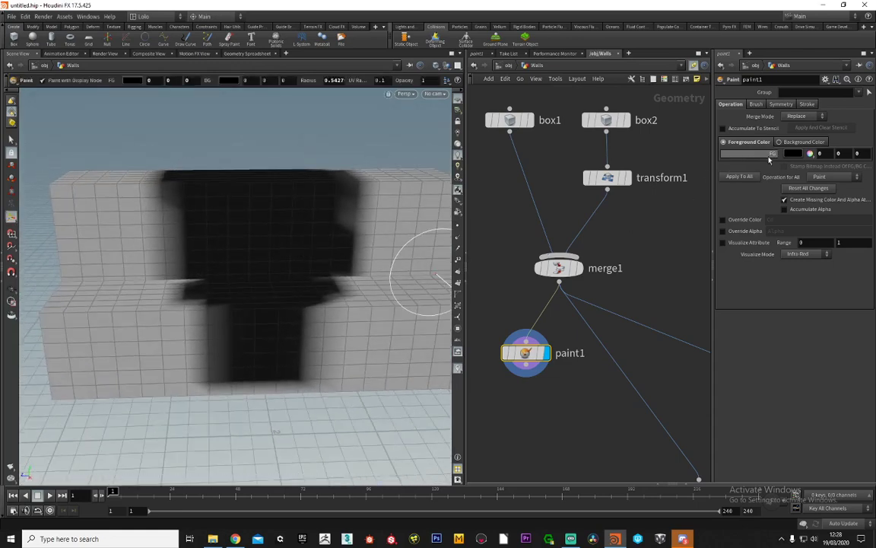
# Set the foreground colour to white and paint over the lower part of the black area on the front step
pyautogui.click(793, 155)
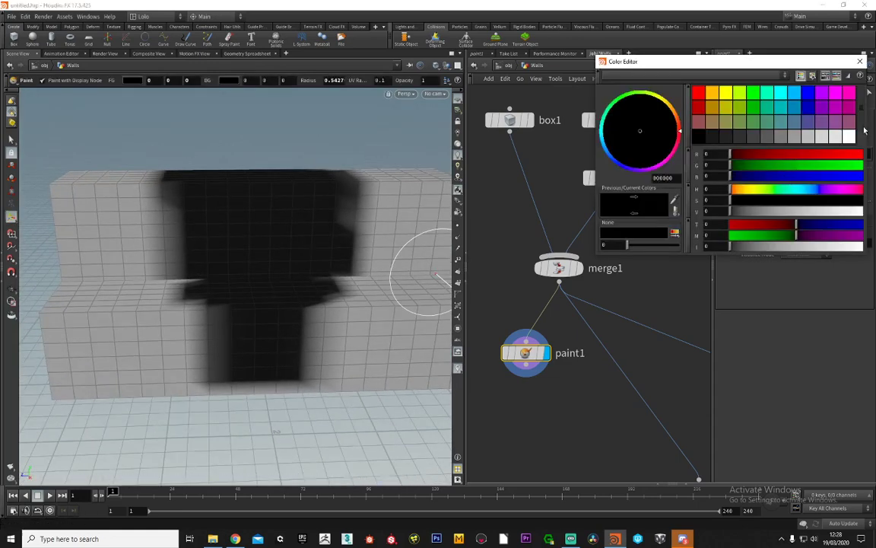
pyautogui.click(846, 137)
pyautogui.click(862, 62)
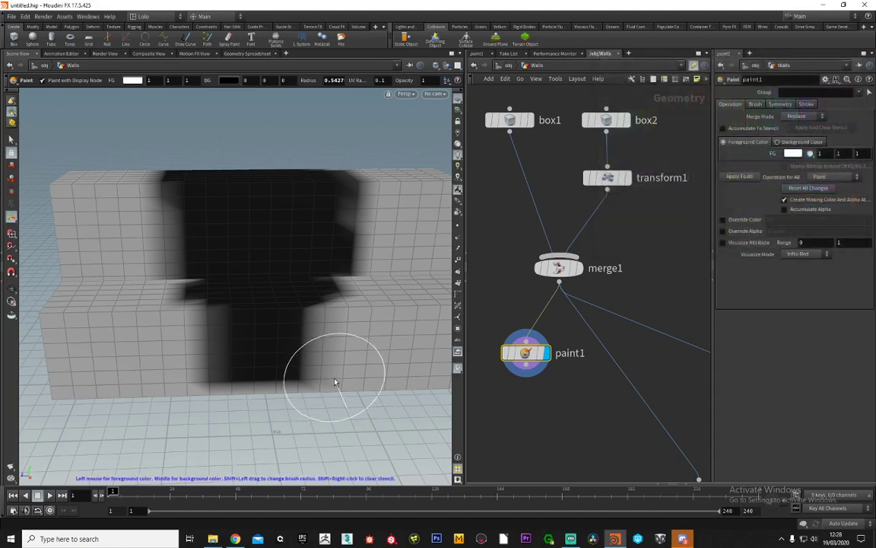
pyautogui.moveTo(336, 380); pyautogui.dragTo(196, 398)
pyautogui.press('alt')
pyautogui.moveTo(315, 318)
pyautogui.mouseDown()
pyautogui.moveTo(329, 321)
pyautogui.moveTo(249, 323)
pyautogui.mouseUp()
pyautogui.press('Return')
# Disconnect transform1 from merge1 and paint white over the lower edge of the black area on the tall box
pyautogui.moveTo(624, 193)
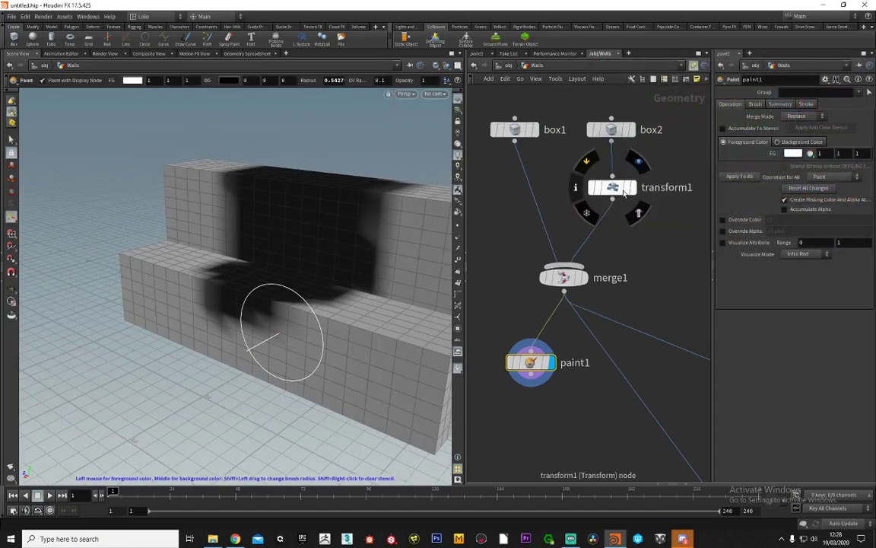
pyautogui.moveTo(535, 131)
pyautogui.press('y')
pyautogui.moveTo(582, 232); pyautogui.dragTo(620, 252)
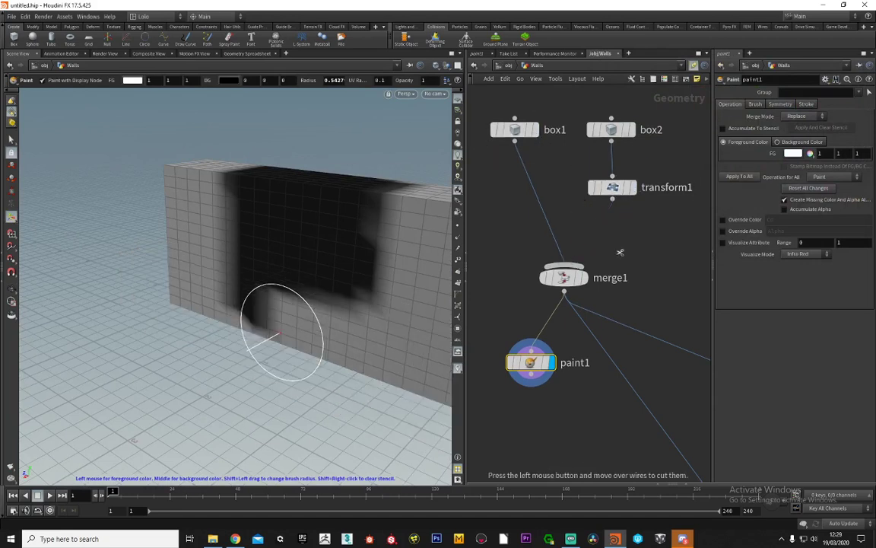
pyautogui.moveTo(292, 281)
pyautogui.keyDown('alt'); pyautogui.mouseDown()
pyautogui.moveTo(213, 274)
pyautogui.moveTo(271, 306)
pyautogui.moveTo(364, 301)
pyautogui.moveTo(397, 276)
pyautogui.mouseUp(); pyautogui.keyUp('alt')
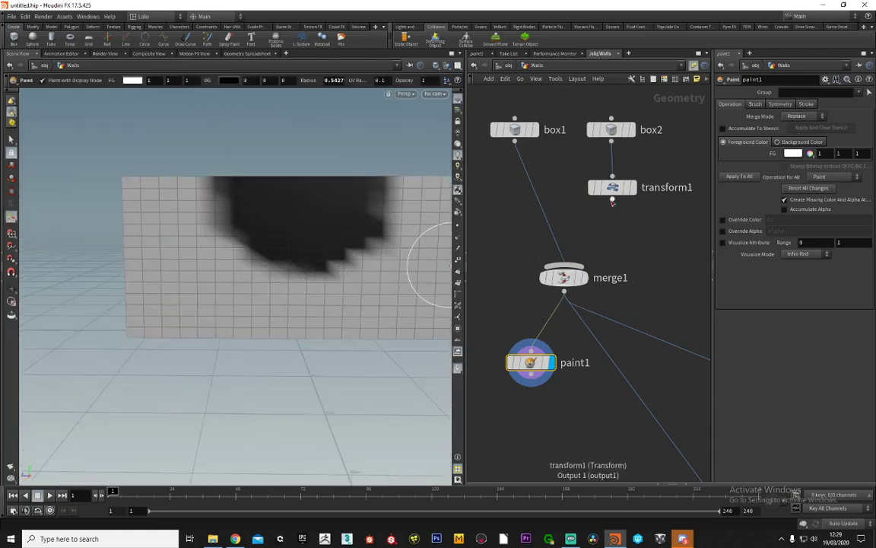
# Reconnect transform1 to merge1 and examine the painted wall with both boxes
pyautogui.moveTo(569, 251); pyautogui.dragTo(564, 265)
pyautogui.keyDown('alt'); pyautogui.moveTo(308, 257); pyautogui.dragTo(228, 318); pyautogui.keyUp('alt')
pyautogui.press('Return')
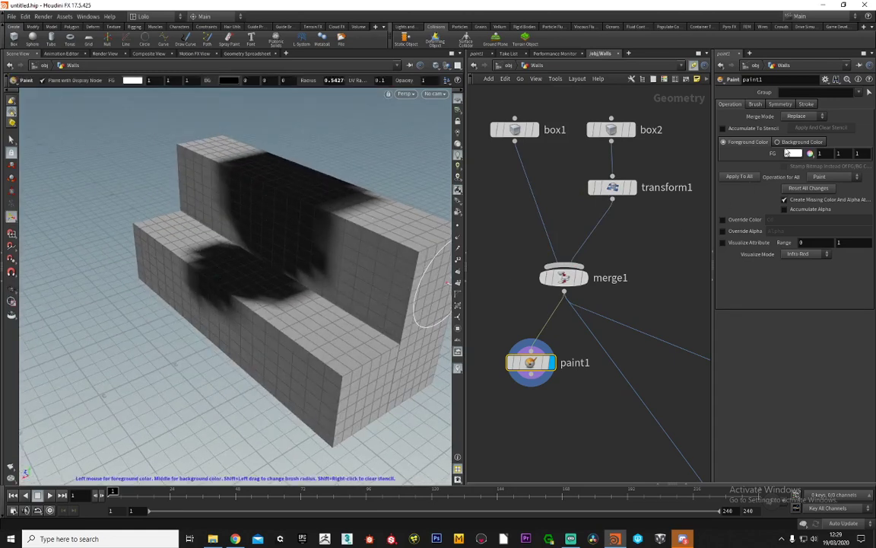
pyautogui.moveTo(358, 233)
pyautogui.keyDown('alt'); pyautogui.mouseDown()
pyautogui.moveTo(350, 199)
pyautogui.moveTo(335, 198)
pyautogui.moveTo(367, 213)
pyautogui.mouseUp(); pyautogui.keyUp('alt')
# Add a Scatter node below paint1, fed by its output, and display the scattered points
pyautogui.moveTo(638, 310); pyautogui.dragTo(646, 265, button='middle')
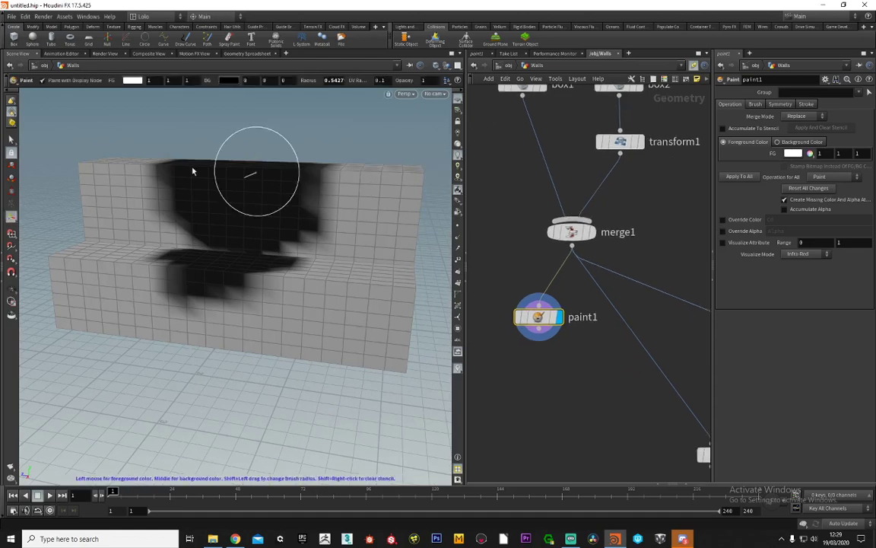
pyautogui.press('Tab')
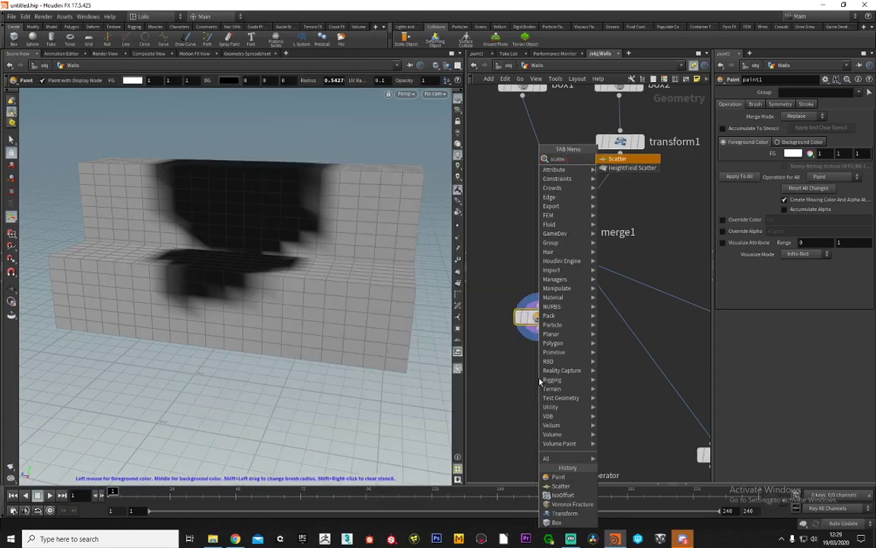
pyautogui.press('Return')
pyautogui.click(540, 381)
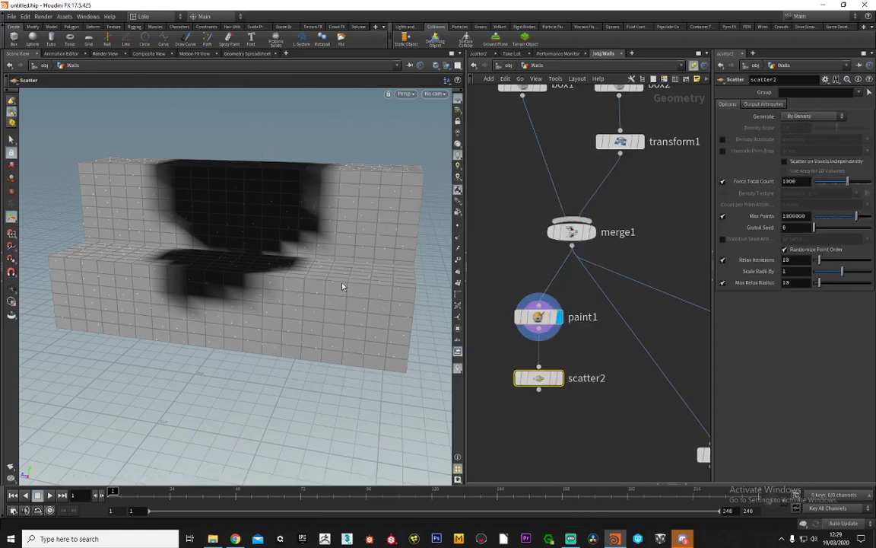
pyautogui.keyDown('alt'); pyautogui.moveTo(342, 286); pyautogui.dragTo(268, 286); pyautogui.keyUp('alt')
pyautogui.click(560, 377)
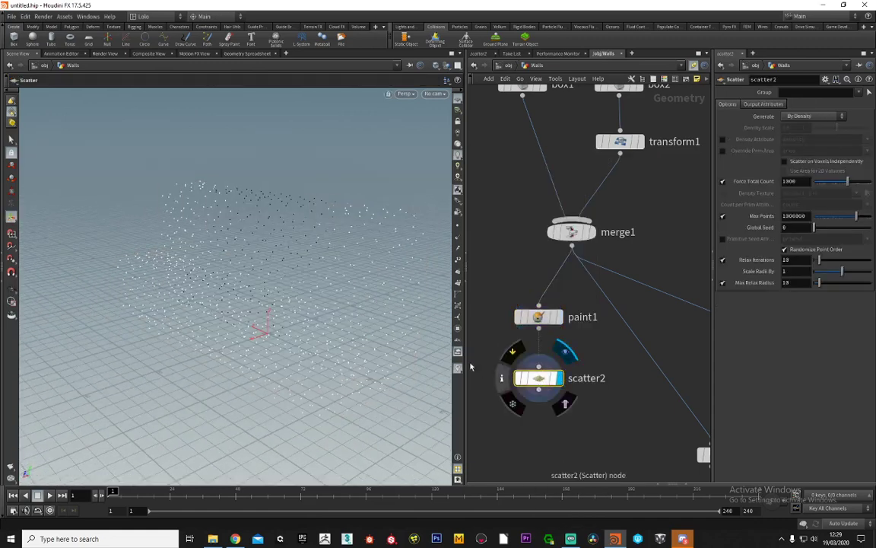
# Examine the coloured points and enable the density attribute on the new Scatter node
pyautogui.keyDown('alt'); pyautogui.moveTo(280, 233); pyautogui.dragTo(332, 239); pyautogui.keyUp('alt')
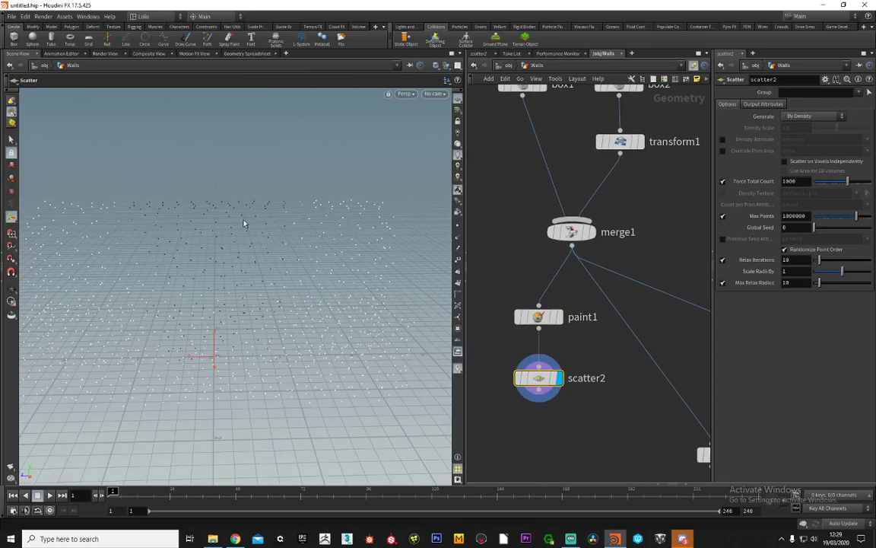
pyautogui.keyDown('alt'); pyautogui.moveTo(236, 203); pyautogui.dragTo(255, 274); pyautogui.keyUp('alt')
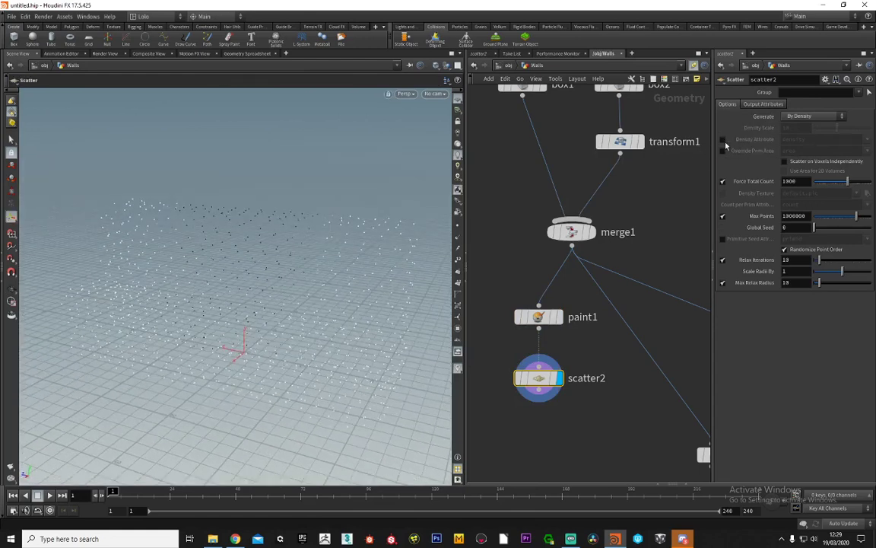
pyautogui.click(722, 139)
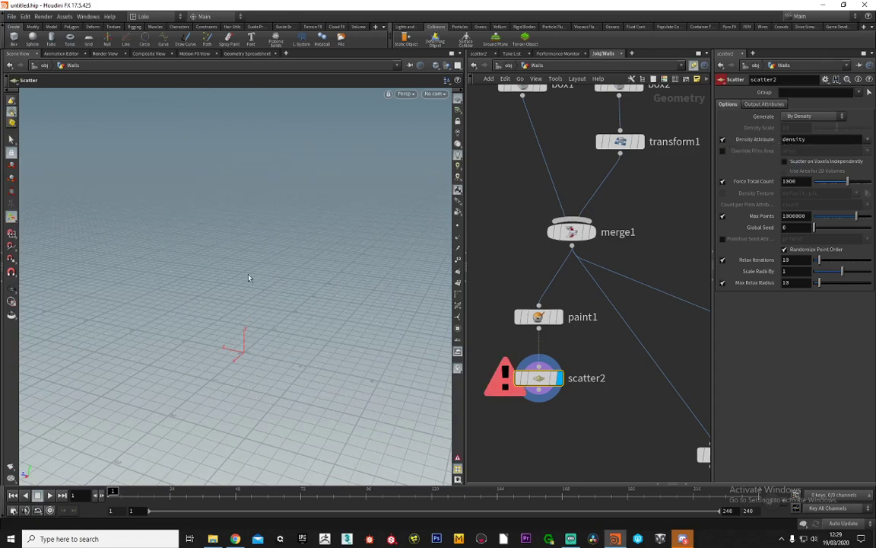
# Override the Paint node's colour attribute with density and display paint1
pyautogui.click(538, 316)
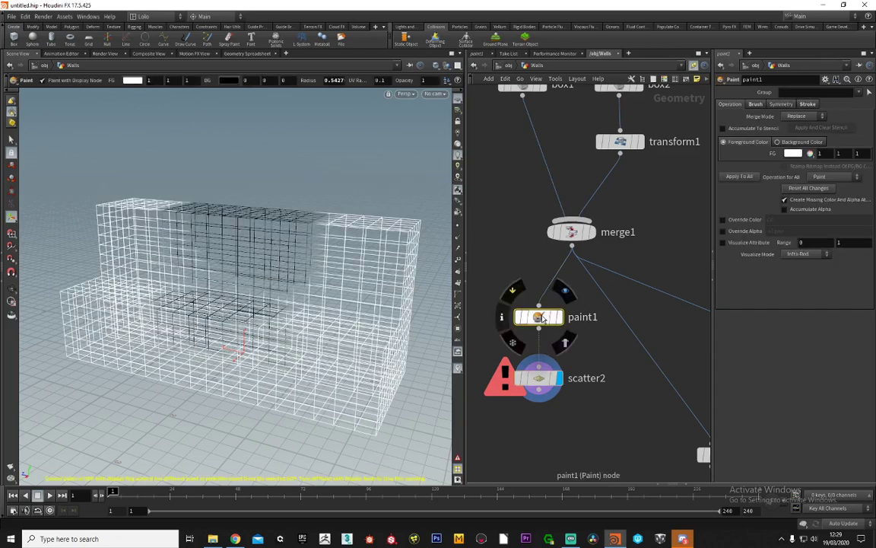
pyautogui.click(723, 220)
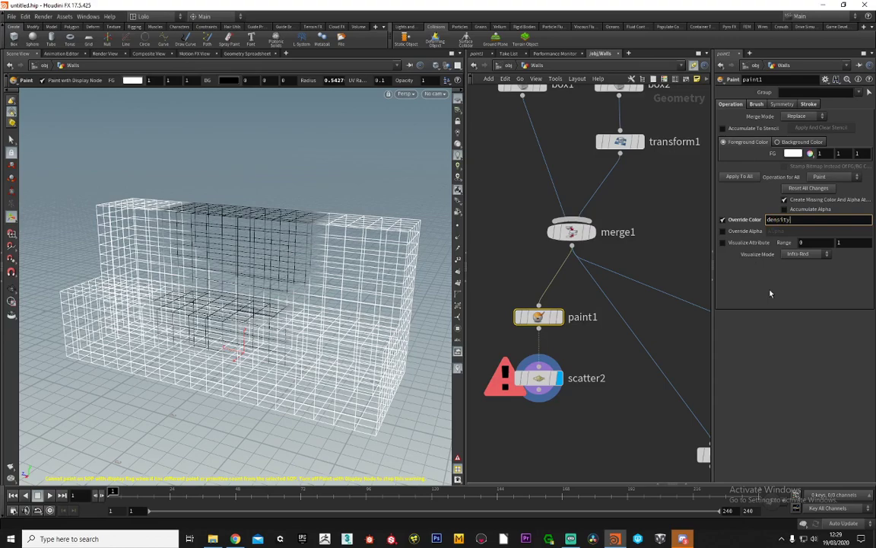
pyautogui.press('Return')
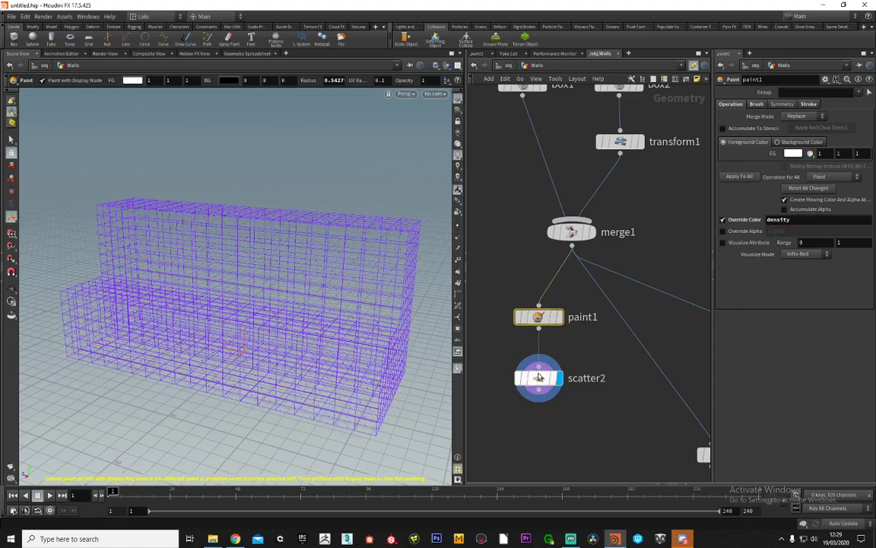
pyautogui.moveTo(354, 242)
pyautogui.keyDown('alt'); pyautogui.mouseDown()
pyautogui.moveTo(326, 249)
pyautogui.moveTo(345, 250)
pyautogui.moveTo(240, 220)
pyautogui.mouseUp(); pyautogui.keyUp('alt')
pyautogui.moveTo(557, 322)
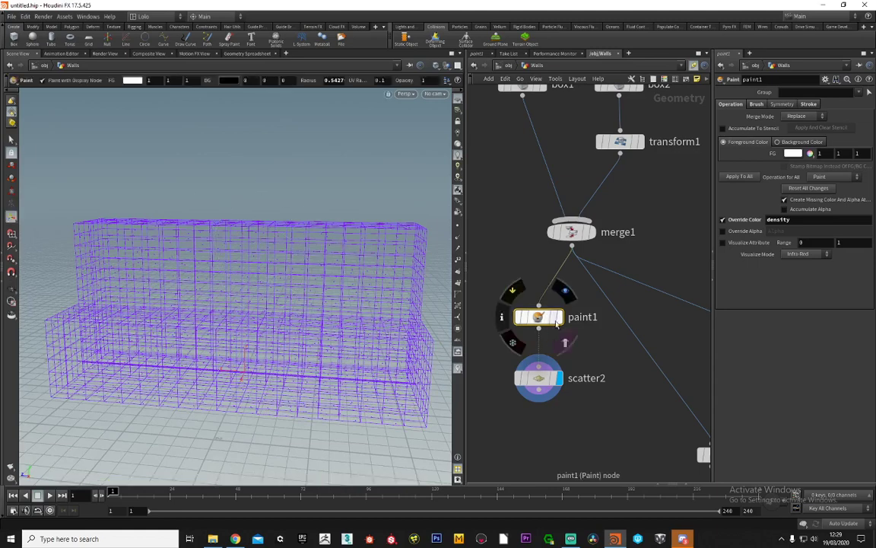
pyautogui.click(563, 289)
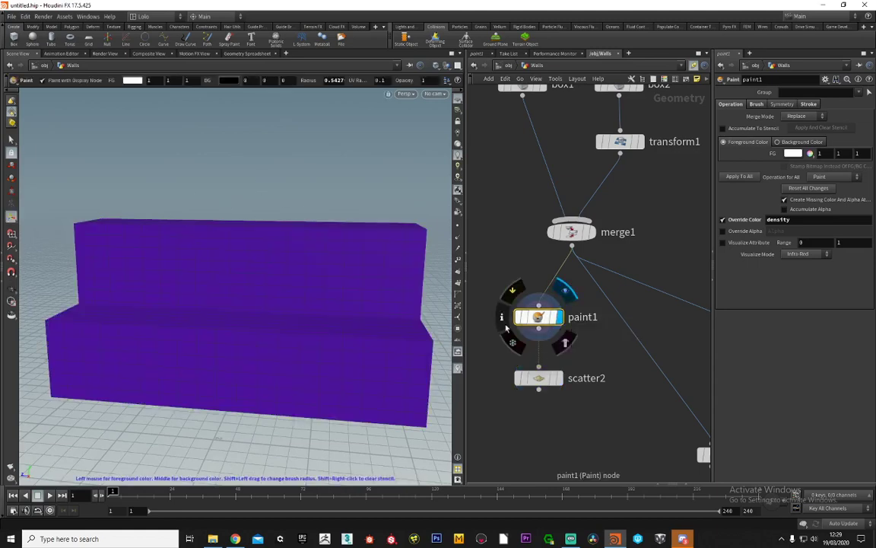
# Paint white density down the middle of the wall across the front, top and back faces
pyautogui.moveTo(246, 268)
pyautogui.keyDown('alt'); pyautogui.mouseDown()
pyautogui.moveTo(253, 263)
pyautogui.moveTo(259, 280)
pyautogui.mouseUp(); pyautogui.keyUp('alt')
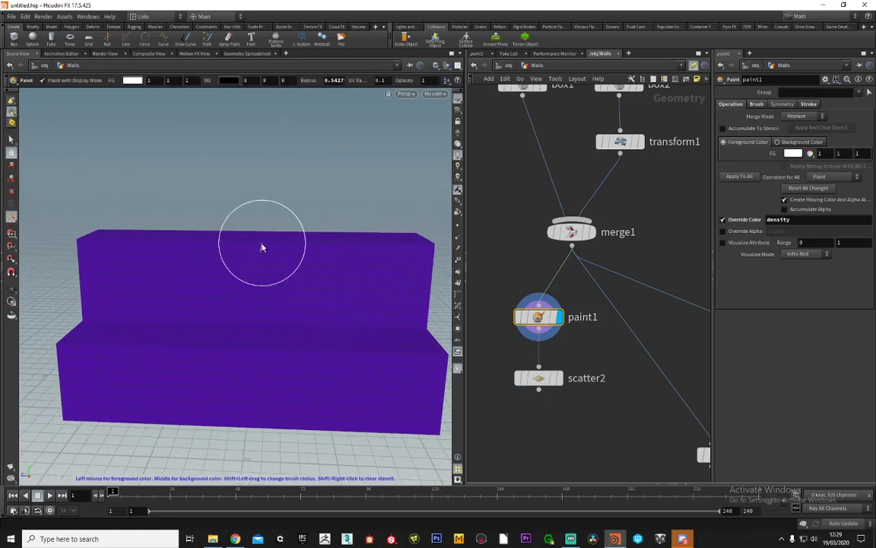
pyautogui.moveTo(263, 246)
pyautogui.mouseDown()
pyautogui.moveTo(268, 253)
pyautogui.moveTo(250, 254)
pyautogui.moveTo(270, 269)
pyautogui.moveTo(267, 332)
pyautogui.moveTo(251, 348)
pyautogui.moveTo(274, 327)
pyautogui.moveTo(235, 312)
pyautogui.moveTo(235, 303)
pyautogui.moveTo(283, 300)
pyautogui.moveTo(125, 280)
pyautogui.moveTo(74, 235)
pyautogui.mouseUp()
pyautogui.press('Escape')
pyautogui.press('Return')
pyautogui.press('Escape')
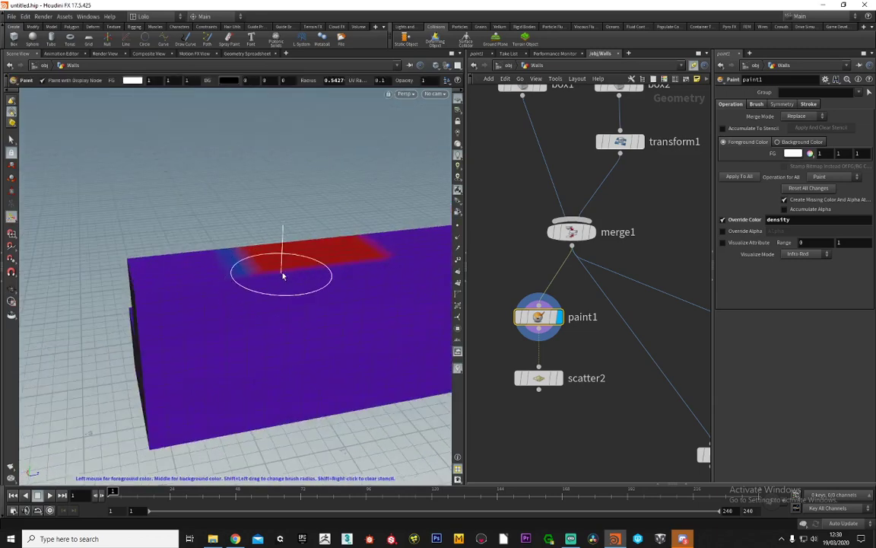
pyautogui.moveTo(283, 277)
pyautogui.mouseDown()
pyautogui.moveTo(350, 281)
pyautogui.moveTo(338, 316)
pyautogui.moveTo(373, 327)
pyautogui.mouseUp()
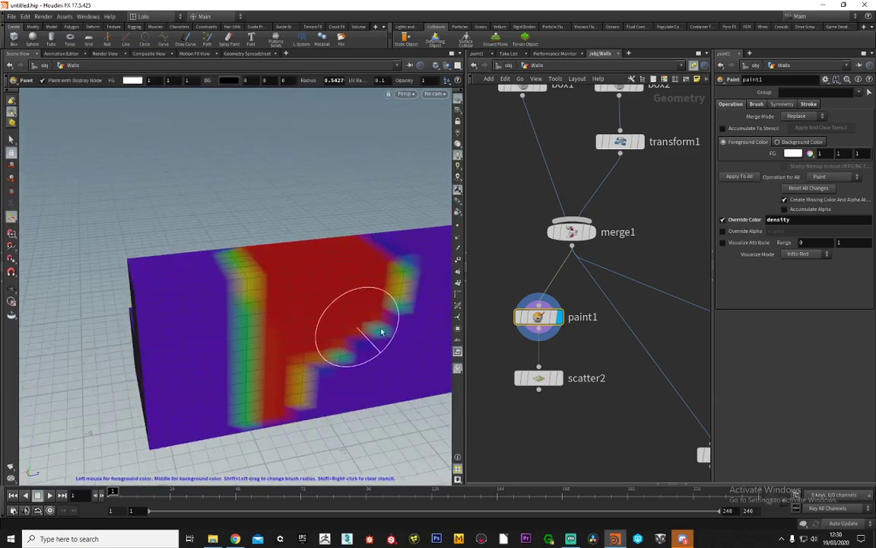
pyautogui.click(541, 318)
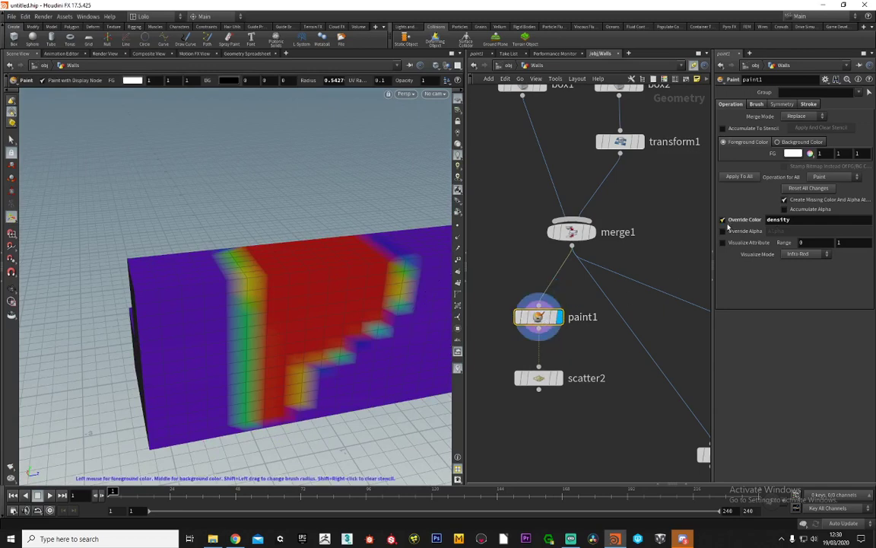
pyautogui.press('Escape')
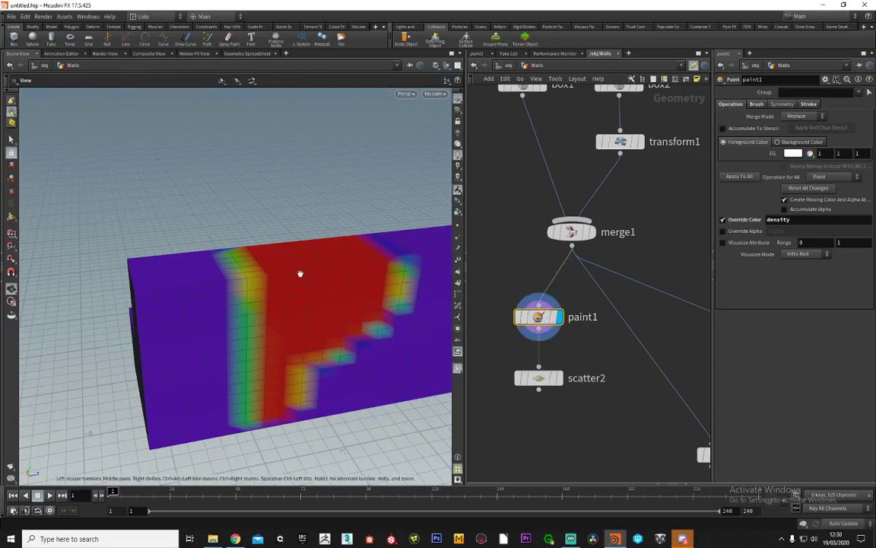
pyautogui.moveTo(299, 271)
pyautogui.mouseDown()
pyautogui.moveTo(289, 272)
pyautogui.moveTo(283, 311)
pyautogui.moveTo(252, 294)
pyautogui.moveTo(263, 264)
pyautogui.moveTo(280, 280)
pyautogui.mouseUp()
pyautogui.press('Return')
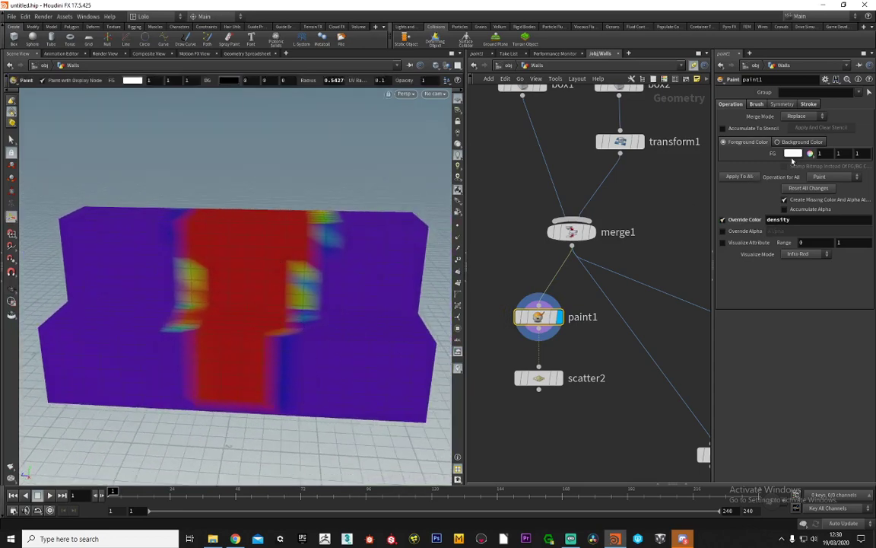
# Set the Paint node's foreground colour to black and erase the density along the lower step's bottom front edge
pyautogui.click(793, 155)
pyautogui.click(700, 137)
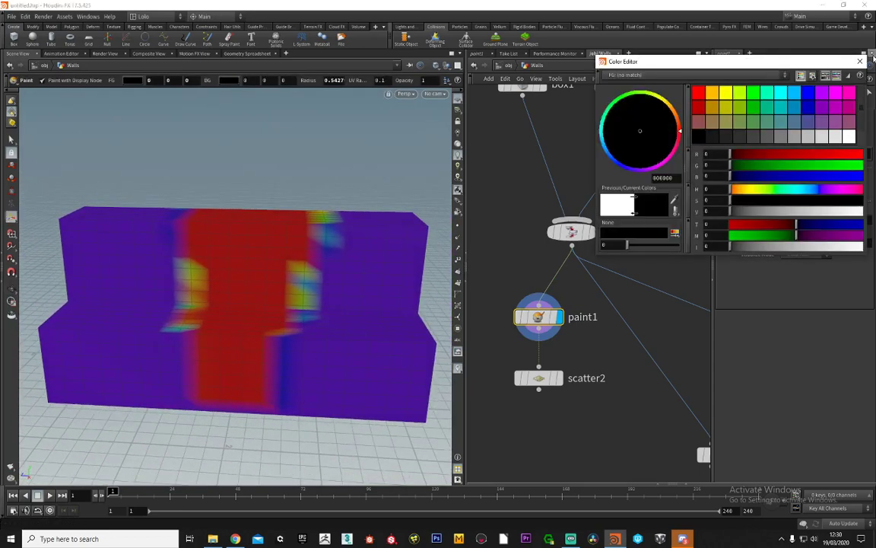
pyautogui.click(860, 63)
pyautogui.moveTo(297, 409); pyautogui.dragTo(206, 410)
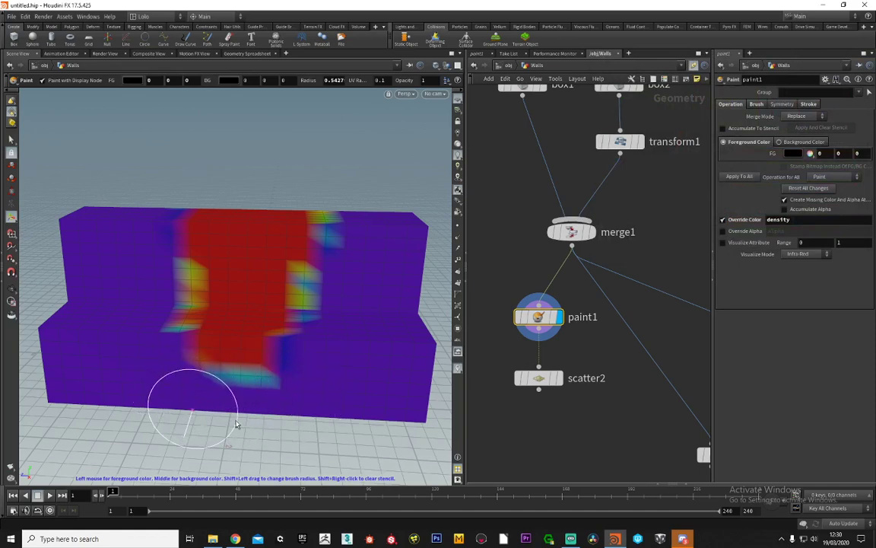
pyautogui.press('Escape')
pyautogui.keyDown('alt'); pyautogui.moveTo(346, 338); pyautogui.dragTo(162, 333); pyautogui.keyUp('alt')
pyautogui.keyDown('alt'); pyautogui.moveTo(328, 319); pyautogui.dragTo(42, 279); pyautogui.keyUp('alt')
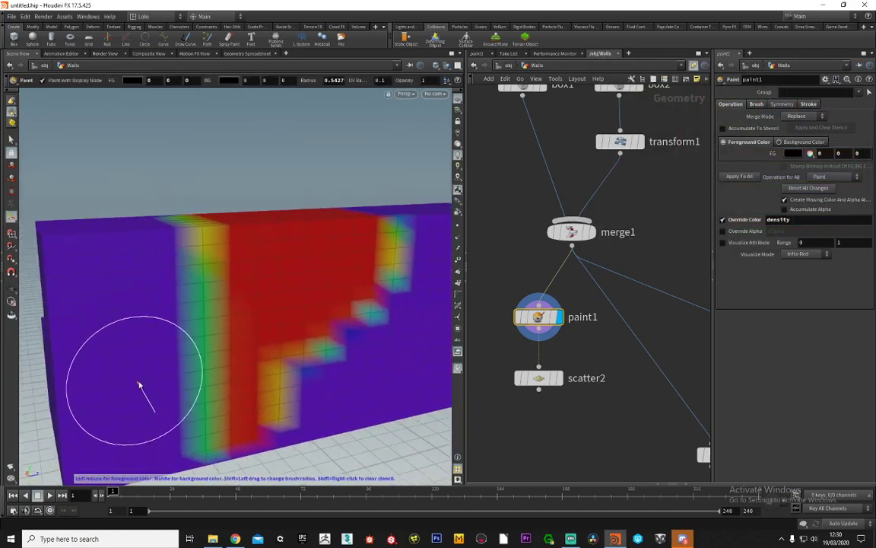
pyautogui.press('Escape')
pyautogui.moveTo(299, 397)
pyautogui.mouseDown()
pyautogui.moveTo(212, 322)
pyautogui.moveTo(308, 293)
pyautogui.moveTo(175, 290)
pyautogui.moveTo(147, 274)
pyautogui.mouseUp()
pyautogui.press('Return')
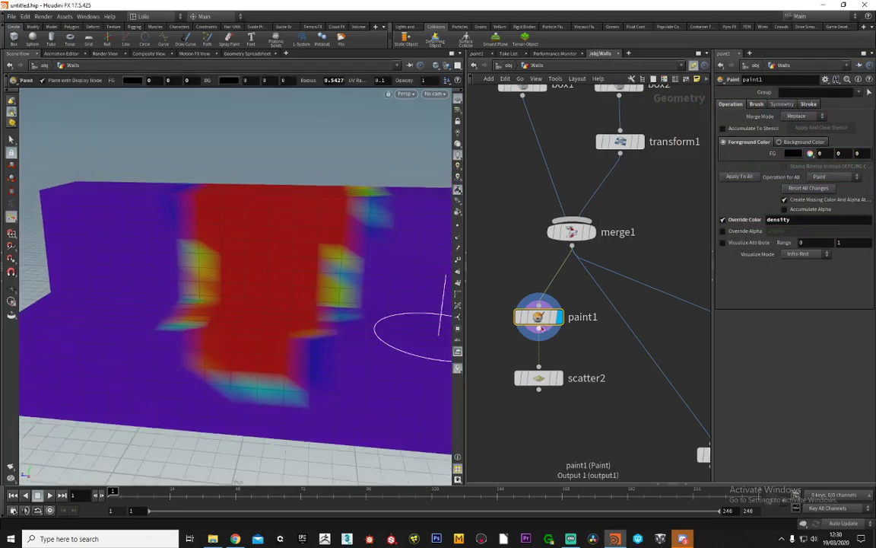
# Display scatter2 and examine how its points follow the painted density
pyautogui.click(559, 382)
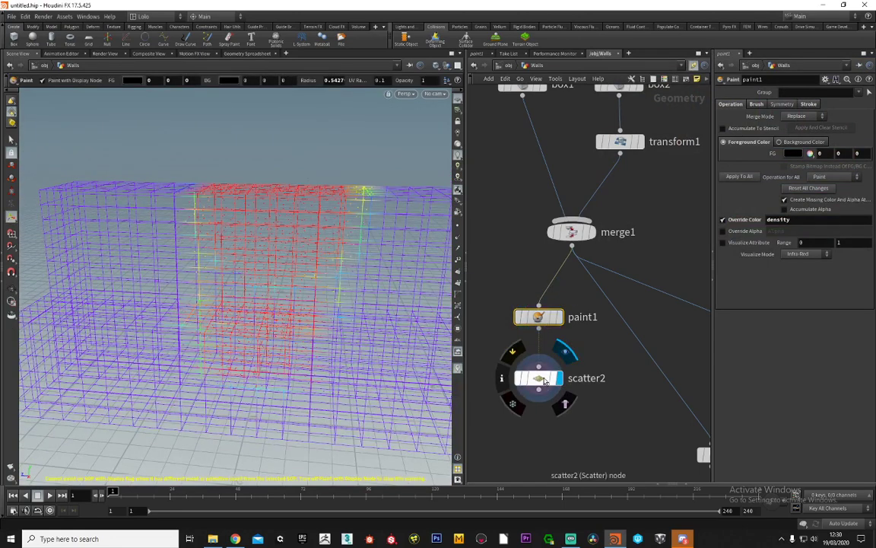
pyautogui.click(541, 379)
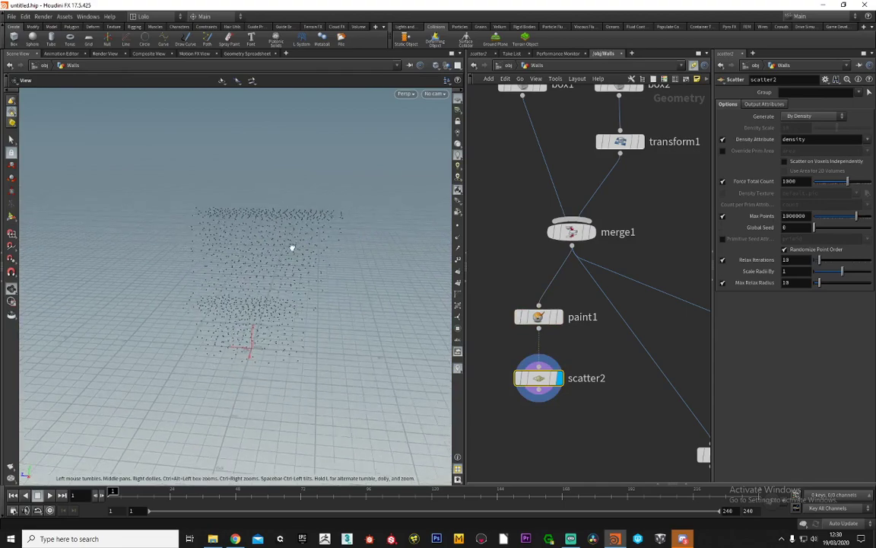
pyautogui.moveTo(292, 247); pyautogui.dragTo(203, 256)
pyautogui.press('Escape')
pyautogui.moveTo(203, 290)
pyautogui.mouseDown()
pyautogui.moveTo(321, 272)
pyautogui.moveTo(285, 285)
pyautogui.moveTo(244, 277)
pyautogui.moveTo(298, 289)
pyautogui.moveTo(288, 283)
pyautogui.mouseUp()
# Set paint1's foreground colour to white, paint density on one end corner of the lower step, and check scatter2's points
pyautogui.click(538, 317)
pyautogui.press('Return')
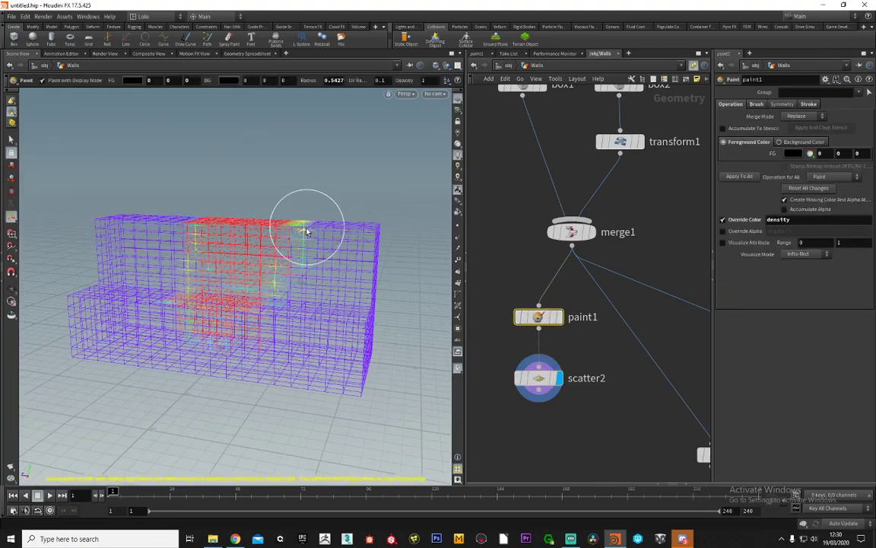
pyautogui.click(793, 154)
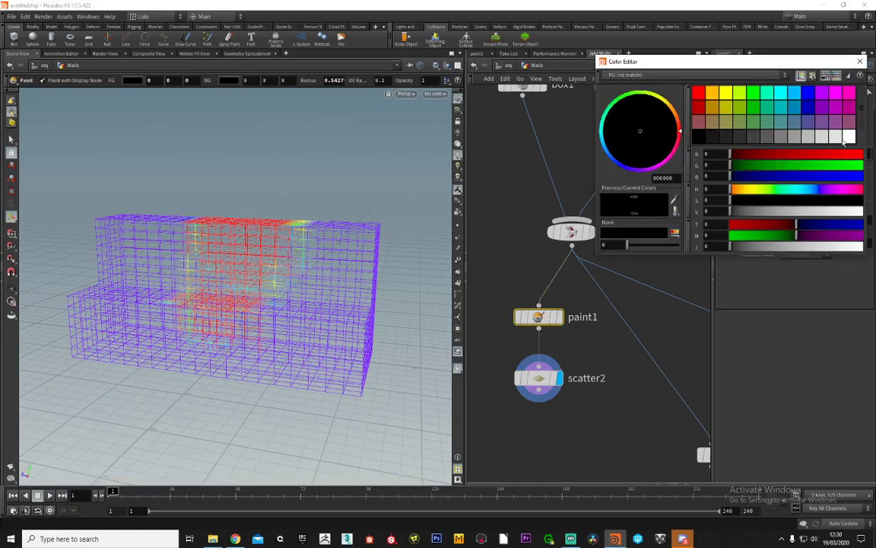
pyautogui.click(845, 138)
pyautogui.click(859, 61)
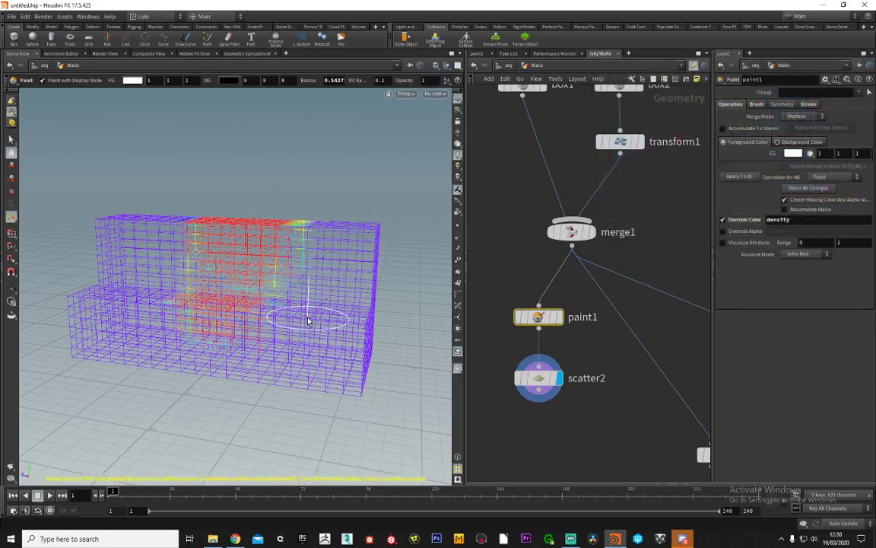
pyautogui.click(542, 378)
pyautogui.keyDown('alt'); pyautogui.moveTo(340, 280); pyautogui.dragTo(289, 312); pyautogui.keyUp('alt')
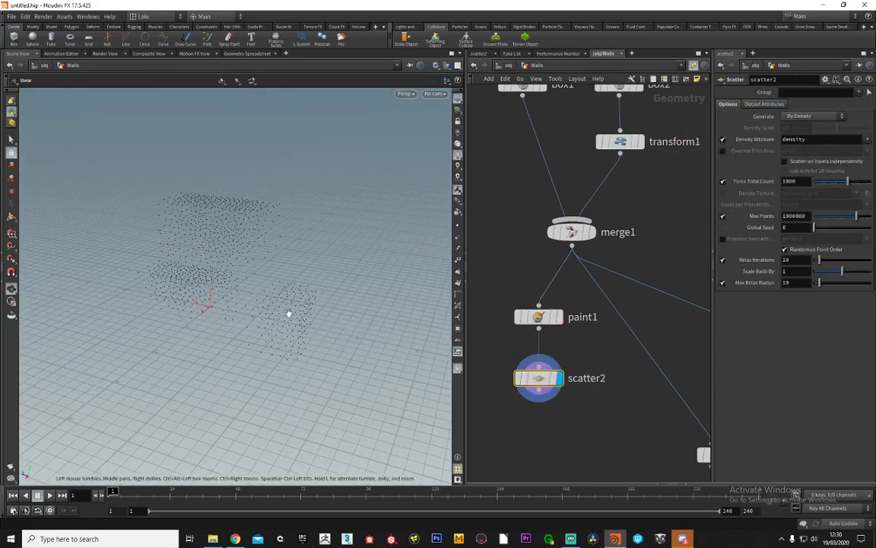
# Move voronoifracture1 beneath scatter2 and replace its scatter1 points input with scatter2's output
pyautogui.moveTo(622, 342); pyautogui.dragTo(597, 284, button='middle')
pyautogui.moveTo(597, 283); pyautogui.dragTo(564, 305, button='right')
pyautogui.moveTo(589, 298); pyautogui.dragTo(593, 285, button='middle')
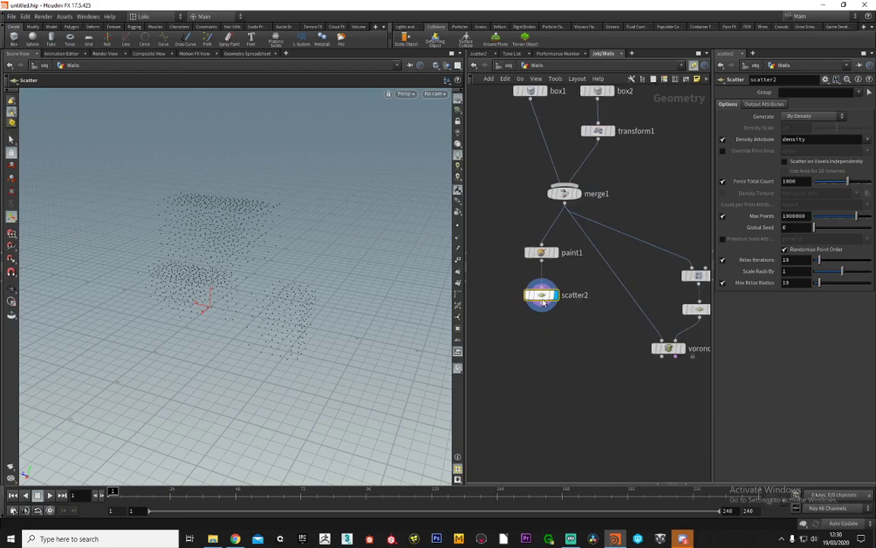
pyautogui.moveTo(542, 301); pyautogui.dragTo(542, 294)
pyautogui.moveTo(577, 295); pyautogui.dragTo(542, 307, button='middle')
pyautogui.scroll(-1, 579, 327)
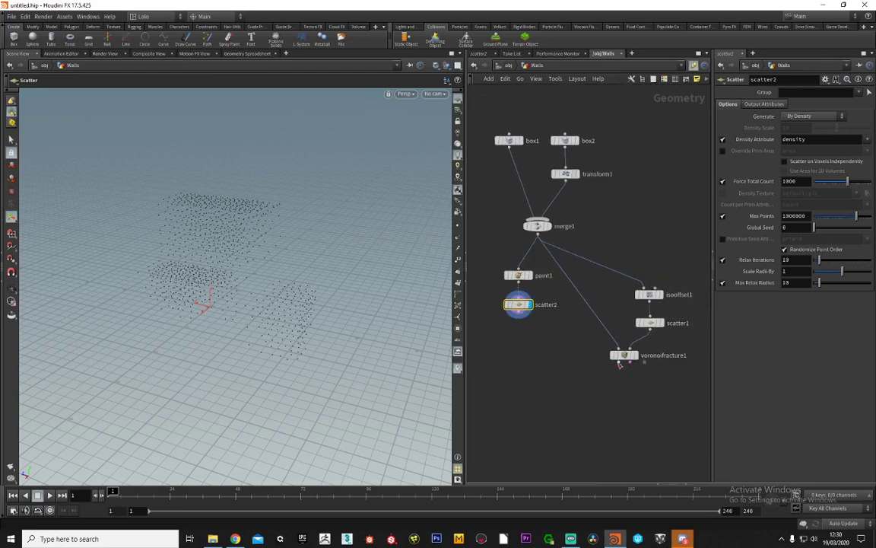
pyautogui.moveTo(624, 357); pyautogui.dragTo(555, 380)
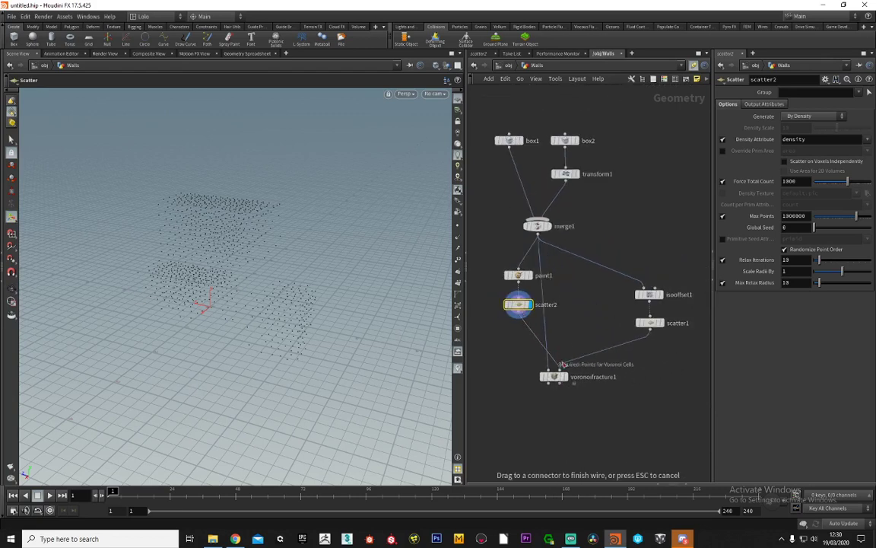
# Display voronoifracture1 and examine the fractured wall pieces around the painted areas
pyautogui.moveTo(567, 384)
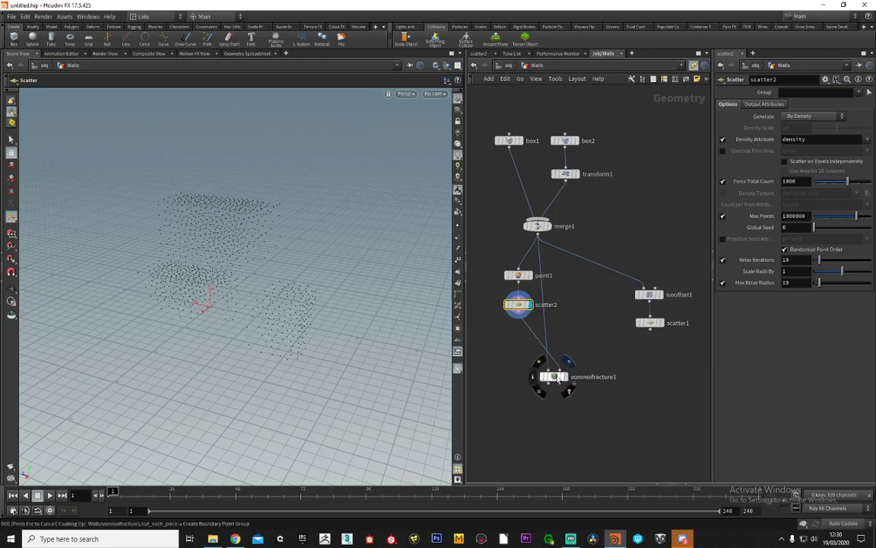
pyautogui.click(555, 377)
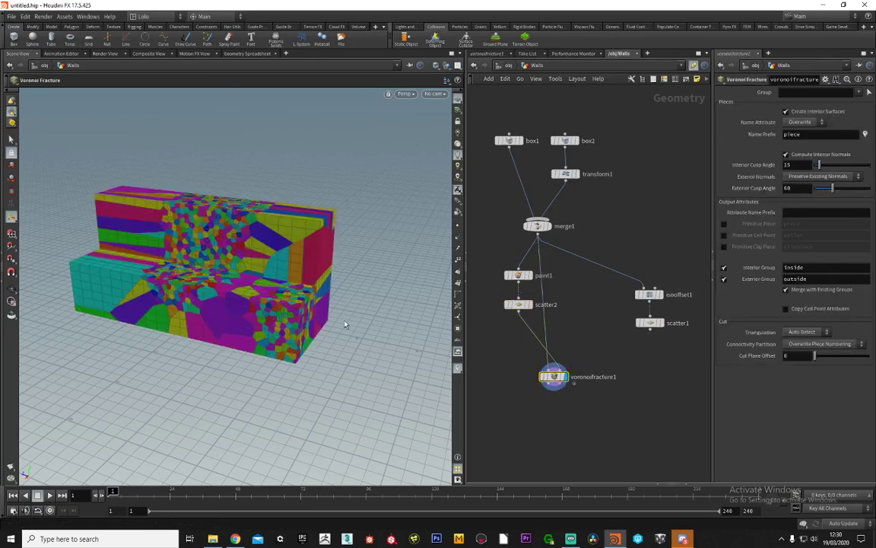
pyautogui.keyDown('alt'); pyautogui.moveTo(344, 324); pyautogui.dragTo(332, 248); pyautogui.keyUp('alt')
pyautogui.scroll(2, 268, 268)
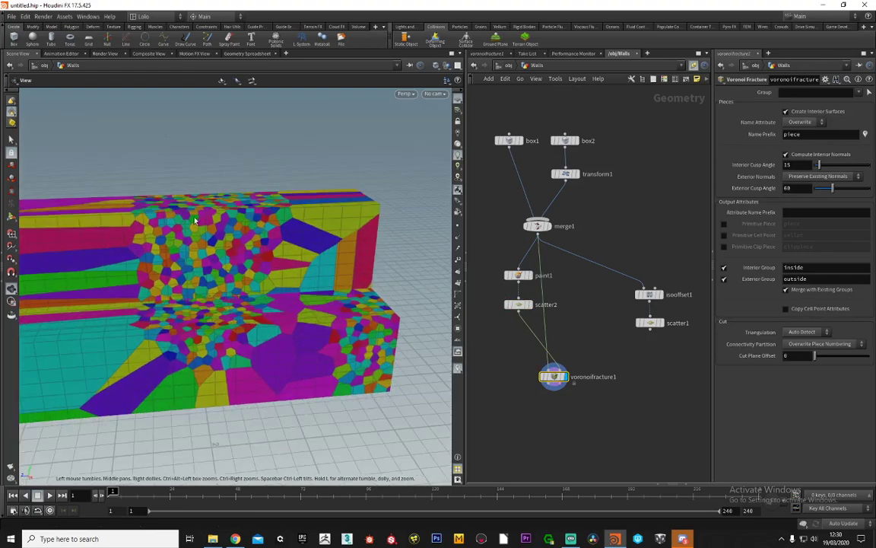
pyautogui.moveTo(254, 250); pyautogui.dragTo(219, 257)
pyautogui.scroll(3, 498, 293)
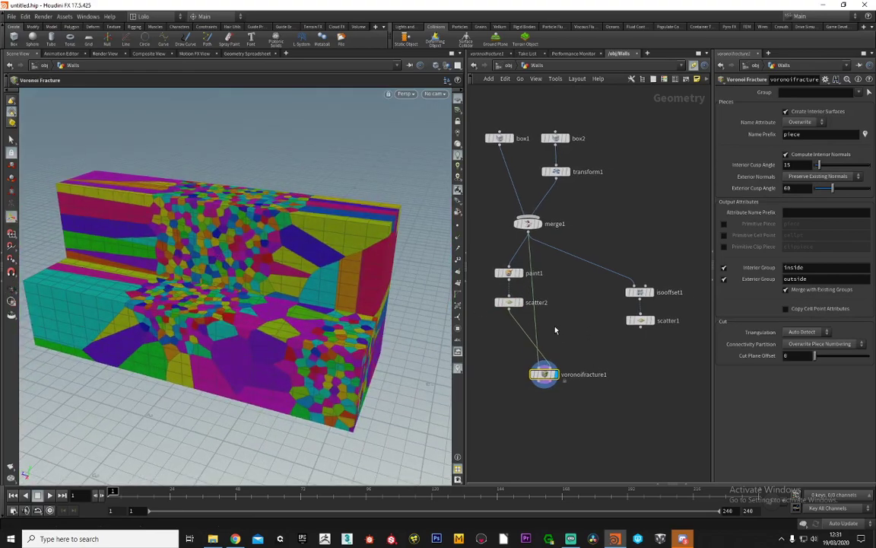
# Move isooffset1 and scatter1 beside the paint branch and compare the settings of the two Scatter nodes
pyautogui.moveTo(615, 278); pyautogui.dragTo(673, 353)
pyautogui.moveTo(659, 320); pyautogui.dragTo(586, 299)
pyautogui.click(500, 298)
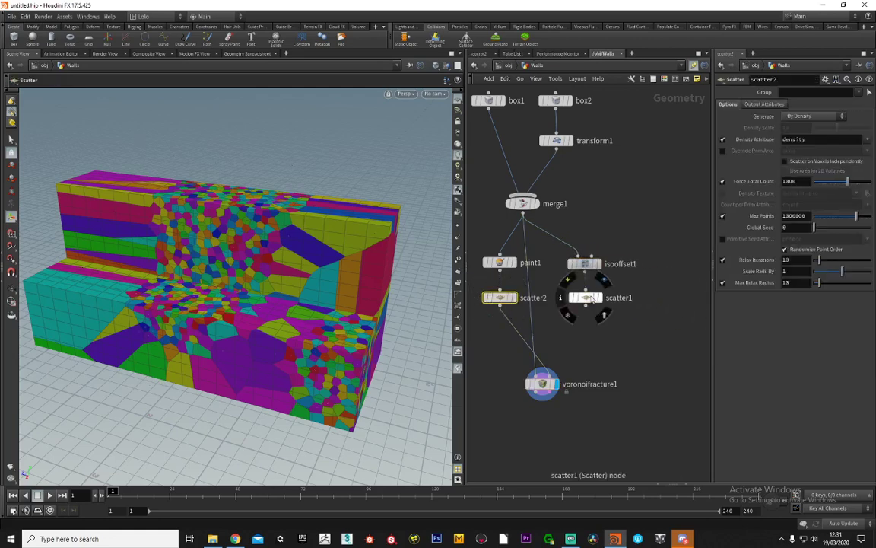
pyautogui.click(585, 298)
pyautogui.moveTo(549, 340); pyautogui.dragTo(581, 315, button='middle')
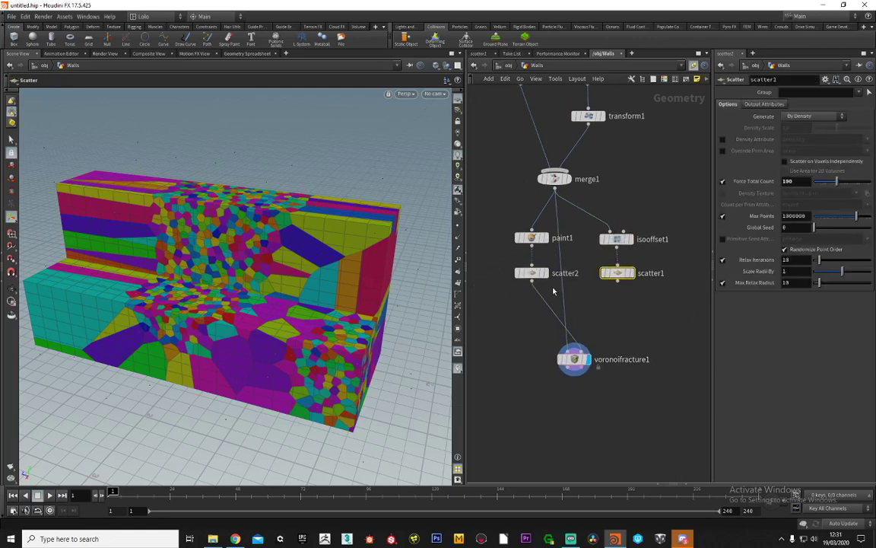
# Combine scatter2 and scatter1 in a new Merge node and feed it into voronoifracture1's points input
pyautogui.moveTo(506, 293); pyautogui.dragTo(596, 311)
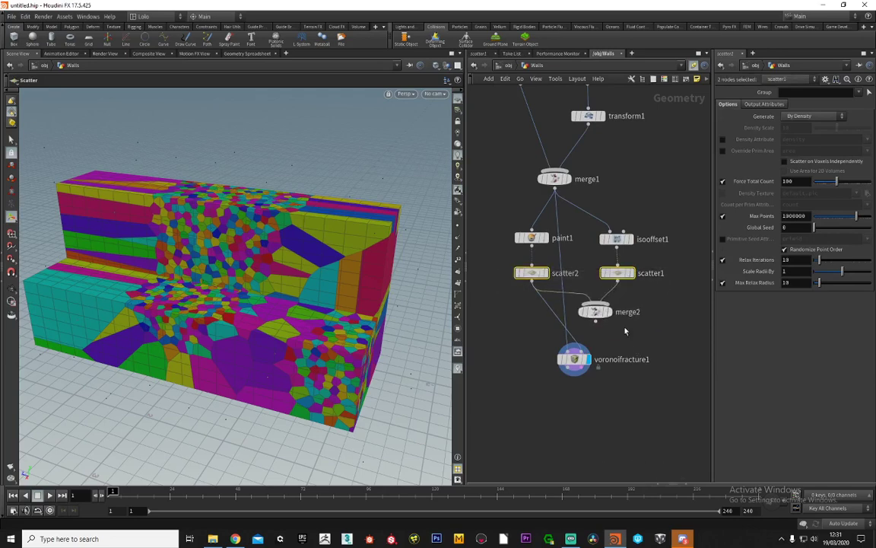
pyautogui.click(609, 318)
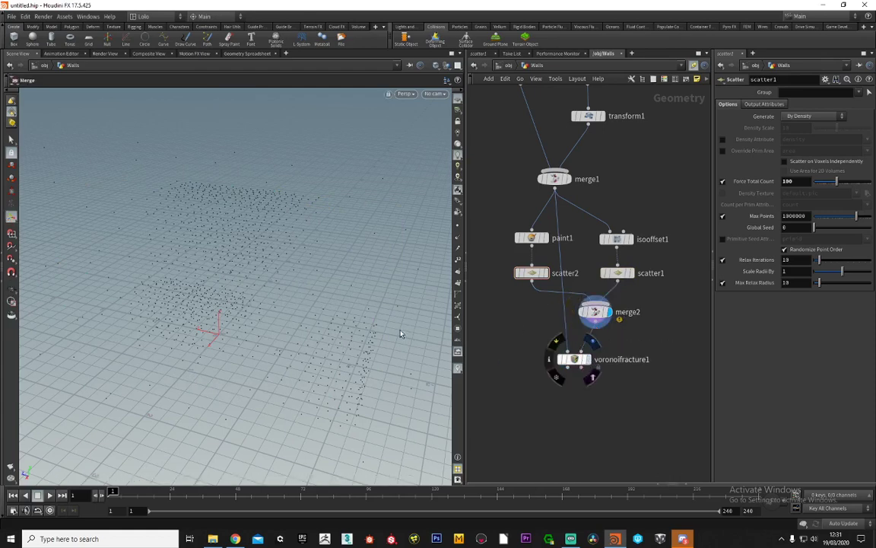
pyautogui.keyDown('alt'); pyautogui.moveTo(303, 284); pyautogui.dragTo(160, 294); pyautogui.keyUp('alt')
pyautogui.moveTo(295, 251); pyautogui.dragTo(258, 300)
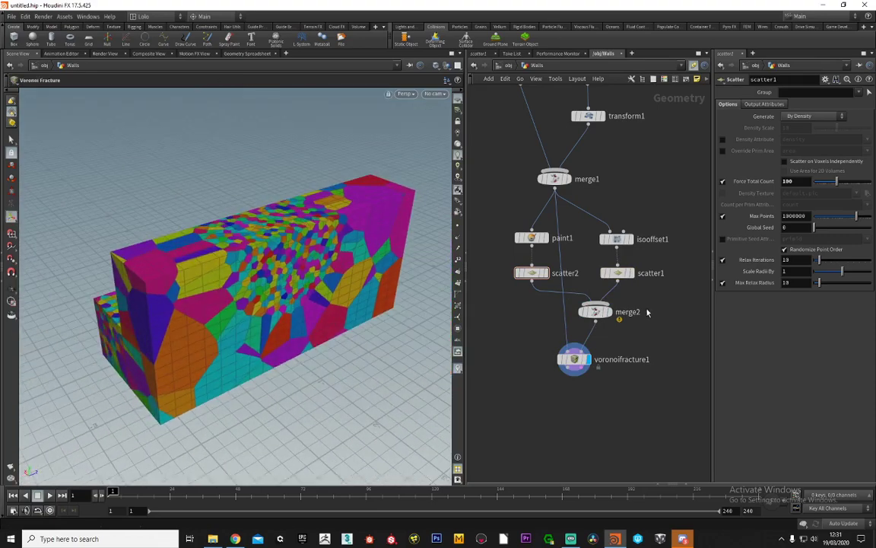
# Set scatter1's Force Total Count to 200 and examine the refined fracture
pyautogui.click(621, 274)
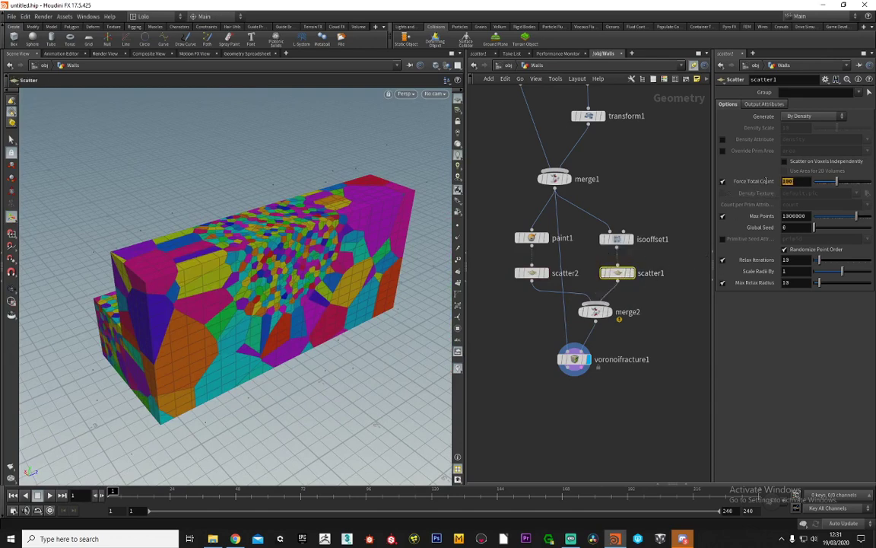
pyautogui.moveTo(758, 184)
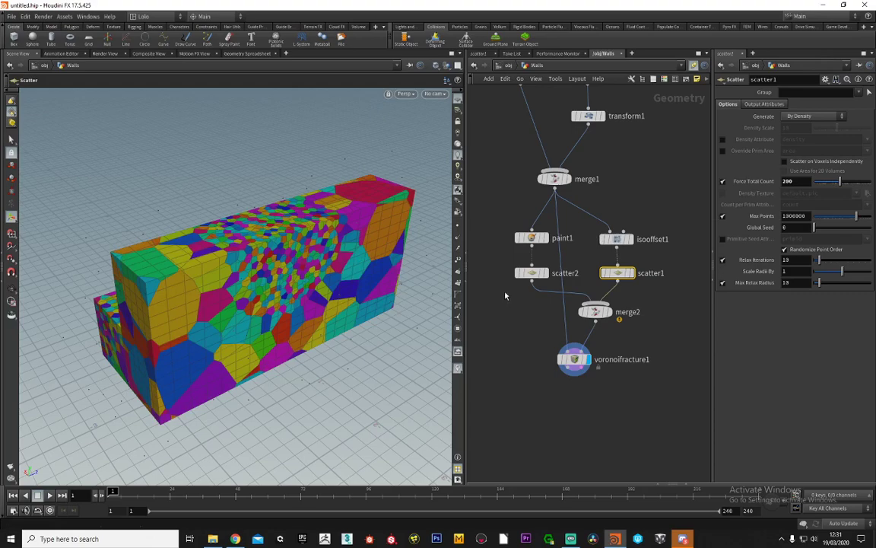
pyautogui.keyDown('alt'); pyautogui.moveTo(191, 281); pyautogui.dragTo(195, 283, button='middle'); pyautogui.keyUp('alt')
pyautogui.moveTo(196, 282); pyautogui.dragTo(376, 289)
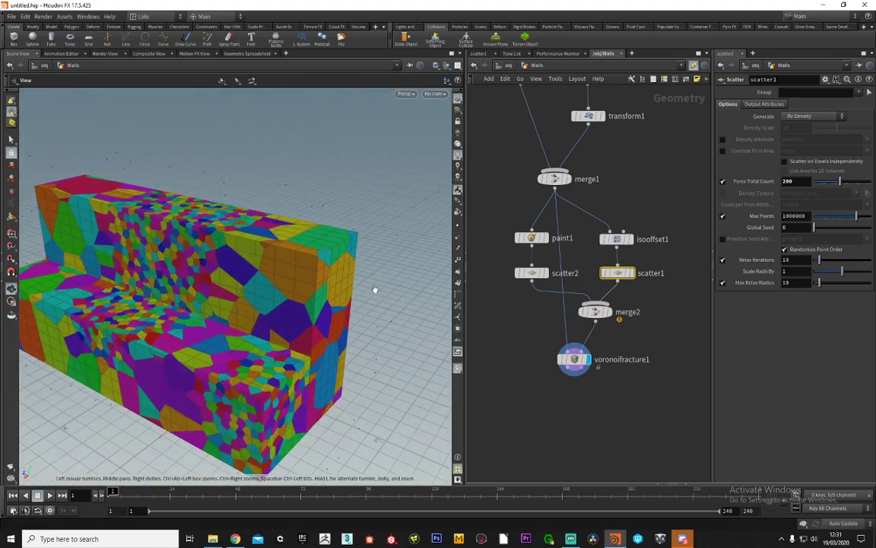
# Set paint1's foreground colour to black and erase the density from the lower step's end corner and front face
pyautogui.click(543, 238)
pyautogui.click(531, 238)
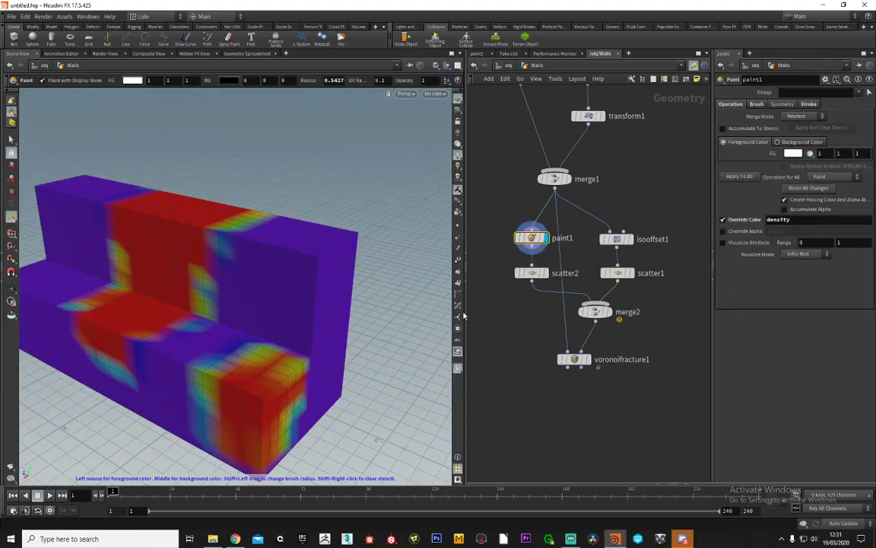
pyautogui.click(792, 154)
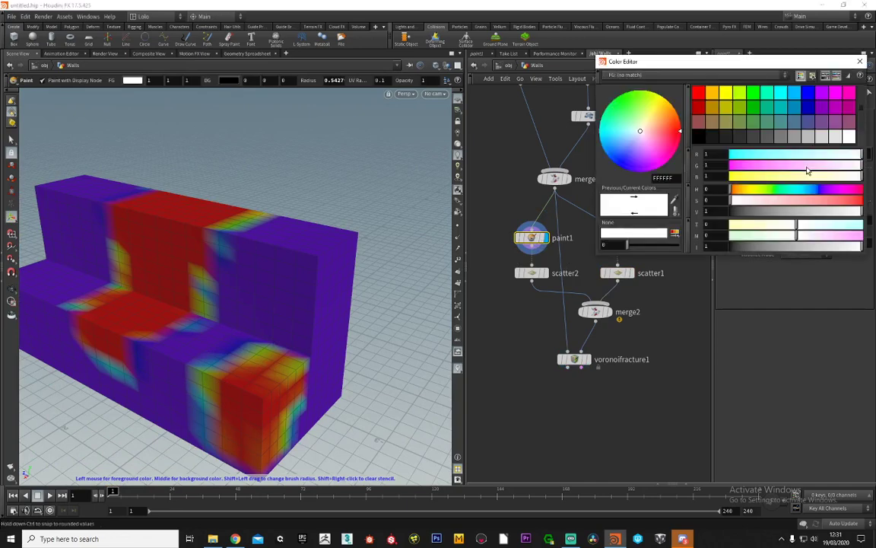
pyautogui.click(700, 139)
pyautogui.moveTo(251, 418)
pyautogui.mouseDown()
pyautogui.moveTo(256, 413)
pyautogui.moveTo(211, 421)
pyautogui.moveTo(244, 417)
pyautogui.mouseUp()
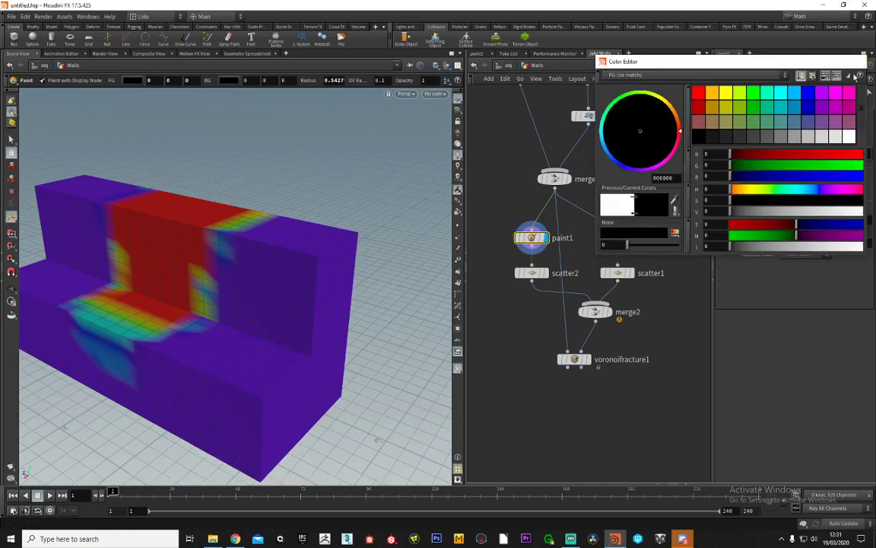
pyautogui.click(862, 62)
pyautogui.moveTo(588, 364)
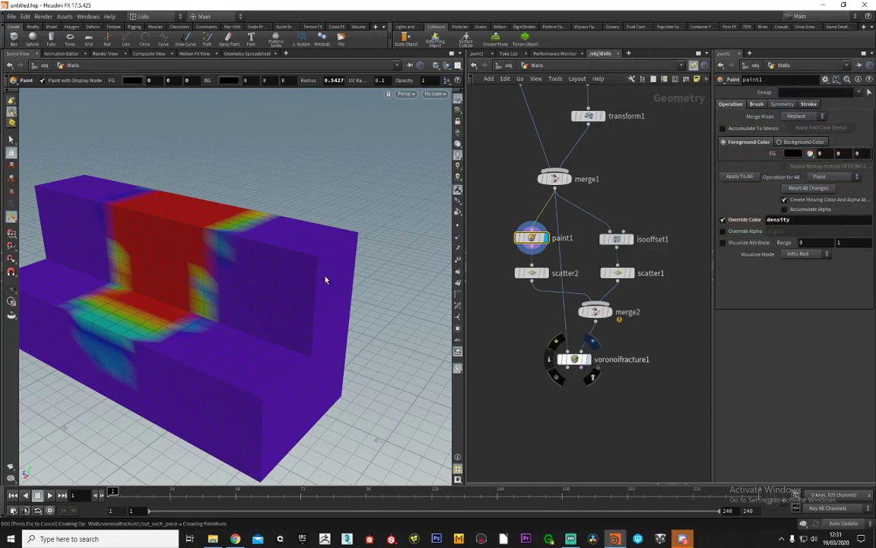
# Examine the Voronoi fracture from the front and back of the wall, comparing the painted area with the larger surrounding pieces
pyautogui.press('Escape')
pyautogui.moveTo(312, 264); pyautogui.dragTo(333, 227)
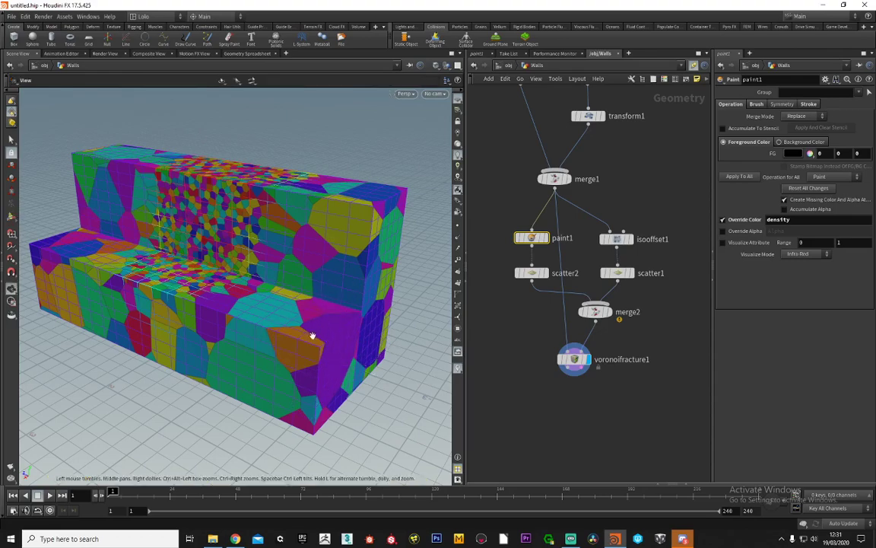
pyautogui.moveTo(312, 336)
pyautogui.mouseDown()
pyautogui.moveTo(299, 356)
pyautogui.moveTo(237, 274)
pyautogui.moveTo(332, 260)
pyautogui.moveTo(242, 280)
pyautogui.moveTo(280, 308)
pyautogui.moveTo(248, 250)
pyautogui.moveTo(283, 237)
pyautogui.moveTo(383, 229)
pyautogui.moveTo(288, 213)
pyautogui.moveTo(209, 217)
pyautogui.moveTo(302, 229)
pyautogui.moveTo(280, 247)
pyautogui.moveTo(330, 228)
pyautogui.mouseUp()
pyautogui.scroll(-3, 243, 280)
pyautogui.press('Return')
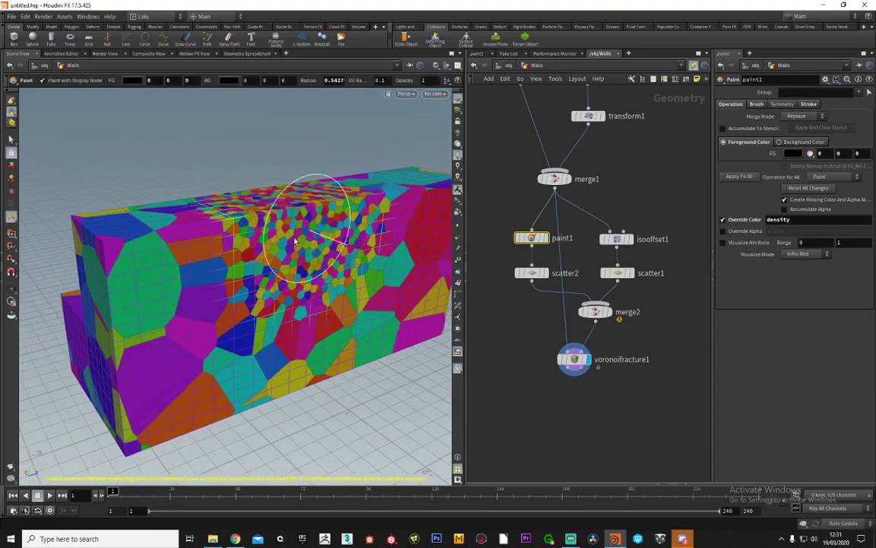
pyautogui.moveTo(535, 238)
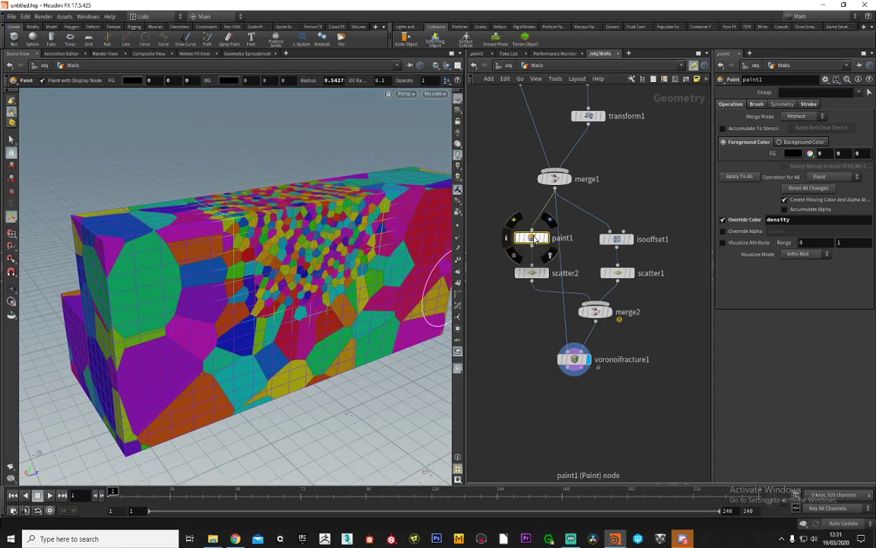
pyautogui.keyDown('alt'); pyautogui.scroll(-4, 266, 247); pyautogui.keyUp('alt')
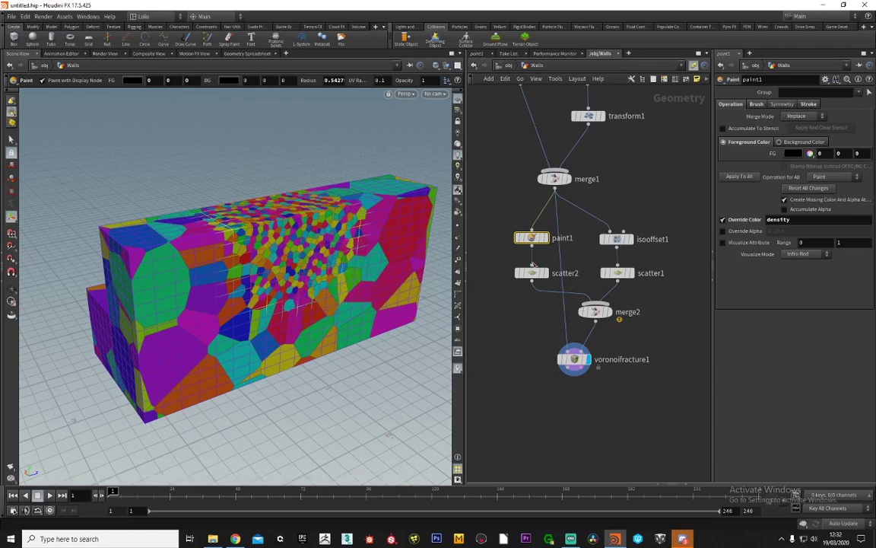
pyautogui.moveTo(497, 289); pyautogui.dragTo(533, 311, button='middle')
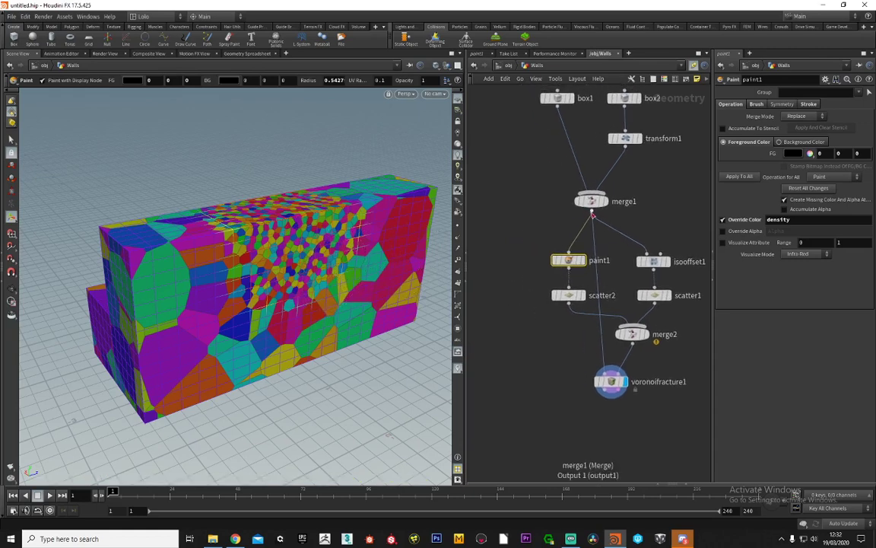
pyautogui.click(591, 215)
pyautogui.click(502, 255)
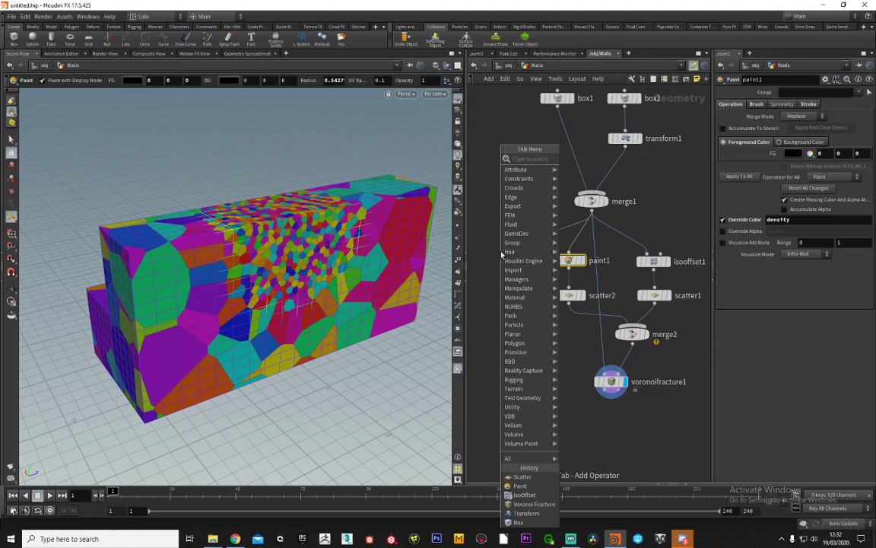
pyautogui.press('Escape')
pyautogui.moveTo(523, 241); pyautogui.dragTo(504, 225, button='middle')
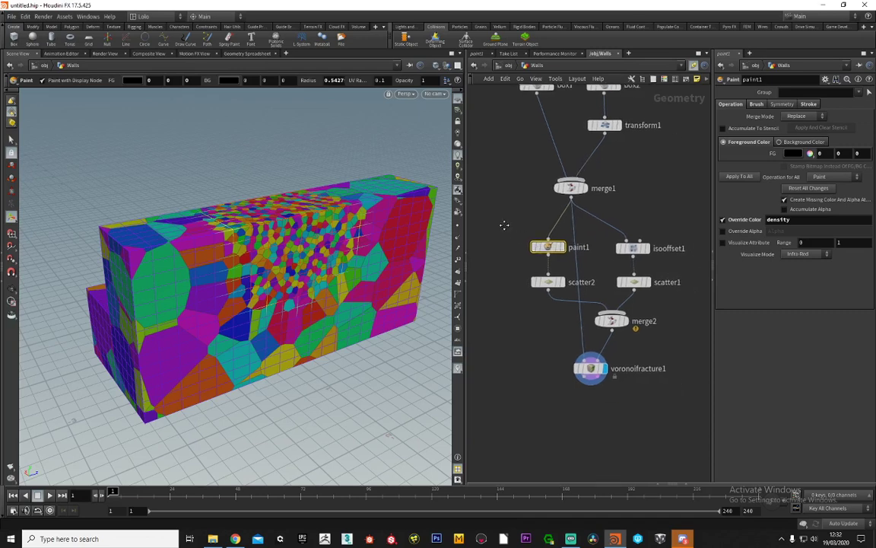
# Tidy the network by moving isooffset1, scatter1 and merge2 slightly and placing voronoifracture1 straight below merge1
pyautogui.moveTo(664, 223); pyautogui.dragTo(614, 324)
pyautogui.click(614, 229)
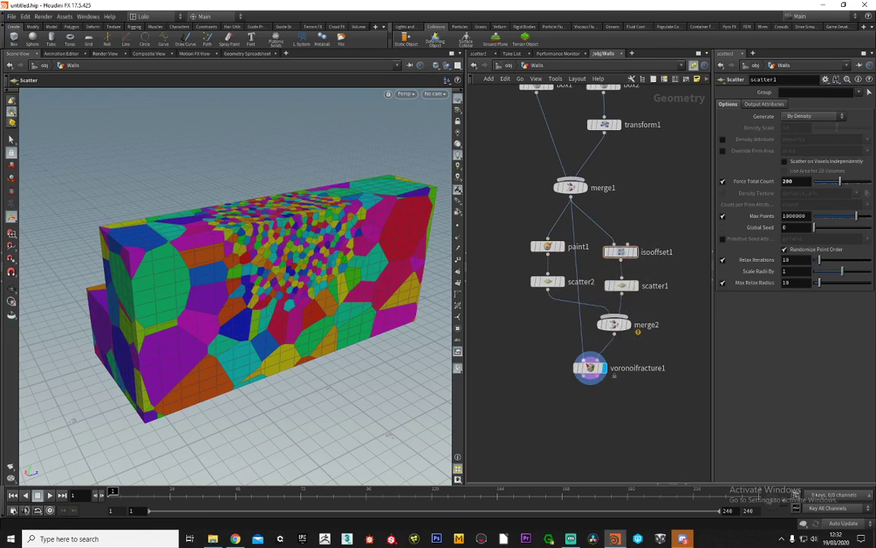
pyautogui.moveTo(590, 368); pyautogui.dragTo(576, 370)
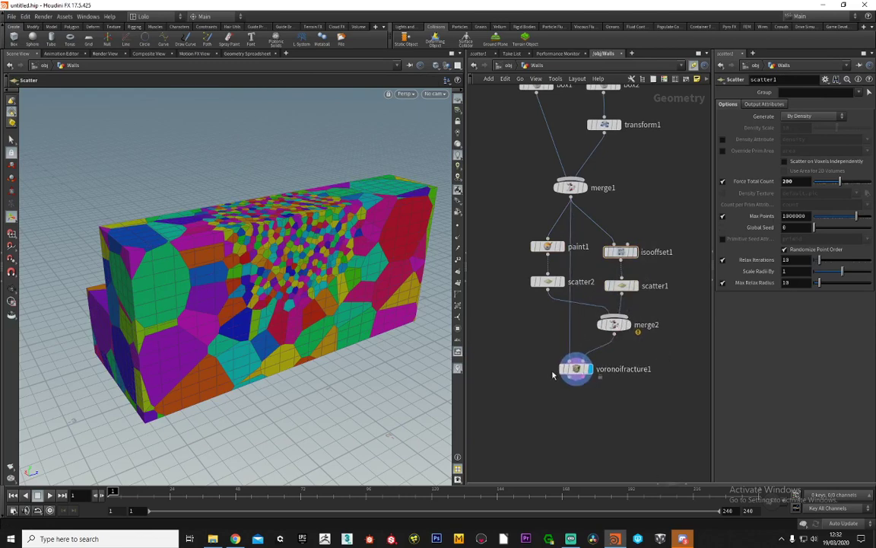
# Turn off the piece-name colour visualization on voronoifracture1 and view the whole uncoloured wall
pyautogui.click(575, 370)
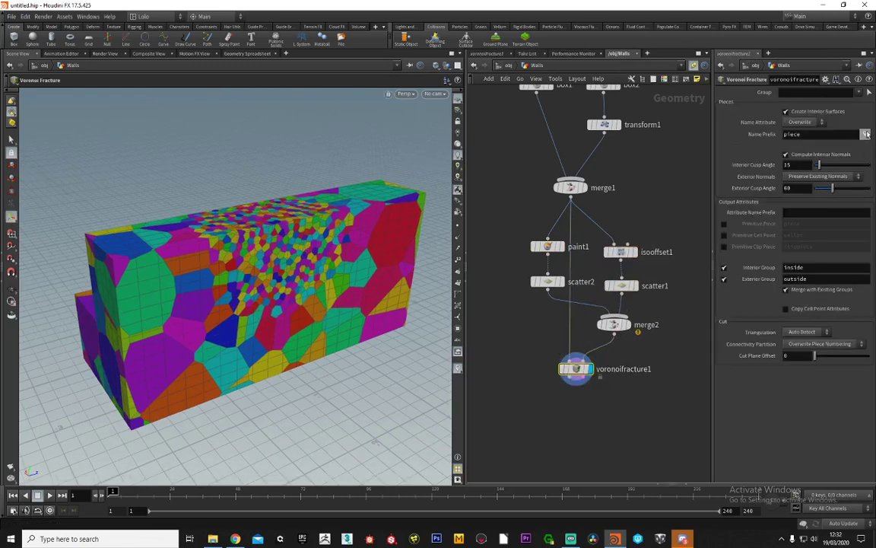
pyautogui.moveTo(251, 228); pyautogui.dragTo(296, 263)
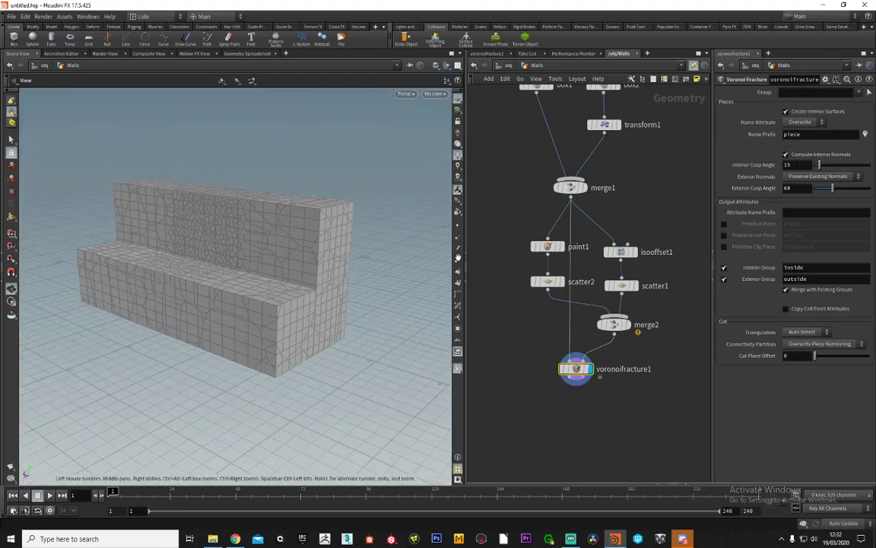
pyautogui.press('h')
# Group the paint, isooffset, scatter, merge2 and voronoifracture1 nodes in a network box titled "fracture"
pyautogui.scroll(-2, 486, 250)
pyautogui.moveTo(493, 240); pyautogui.dragTo(503, 346)
pyautogui.moveTo(511, 290); pyautogui.dragTo(647, 399)
pyautogui.click(697, 79)
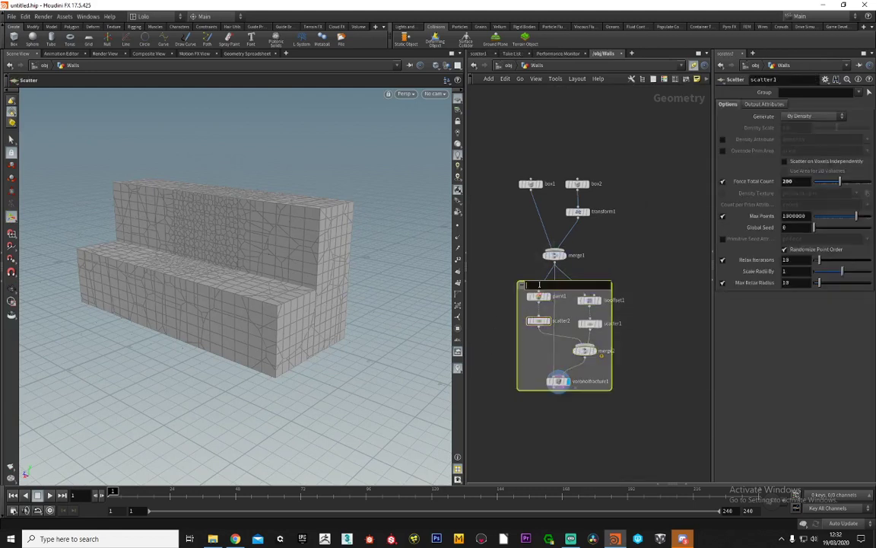
pyautogui.write('fracture')
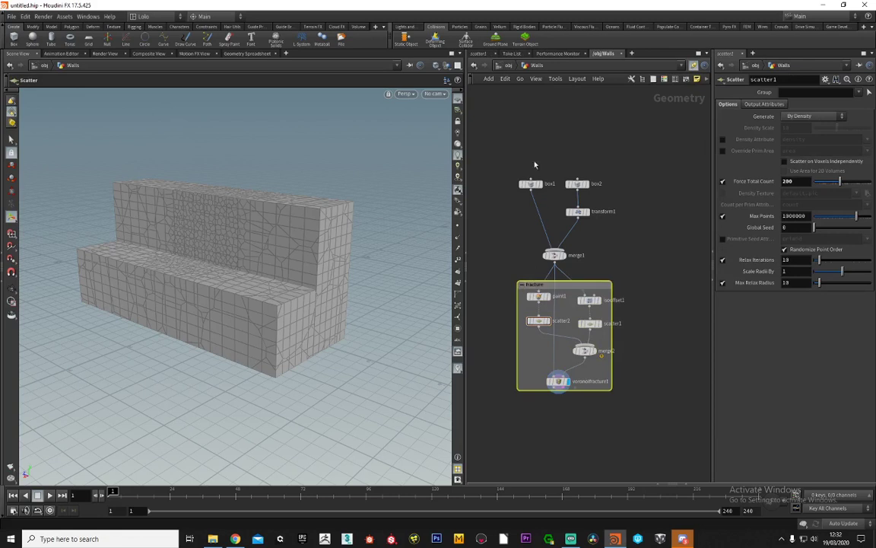
# Group box1, box2, transform1 and merge1 in a network box titled "base Objects"
pyautogui.moveTo(507, 142); pyautogui.dragTo(620, 261)
pyautogui.click(697, 79)
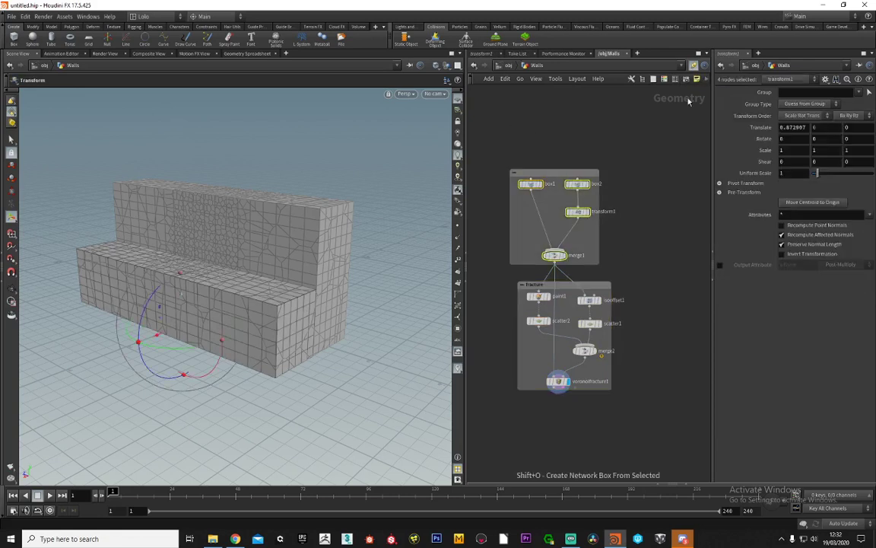
pyautogui.doubleClick(542, 173)
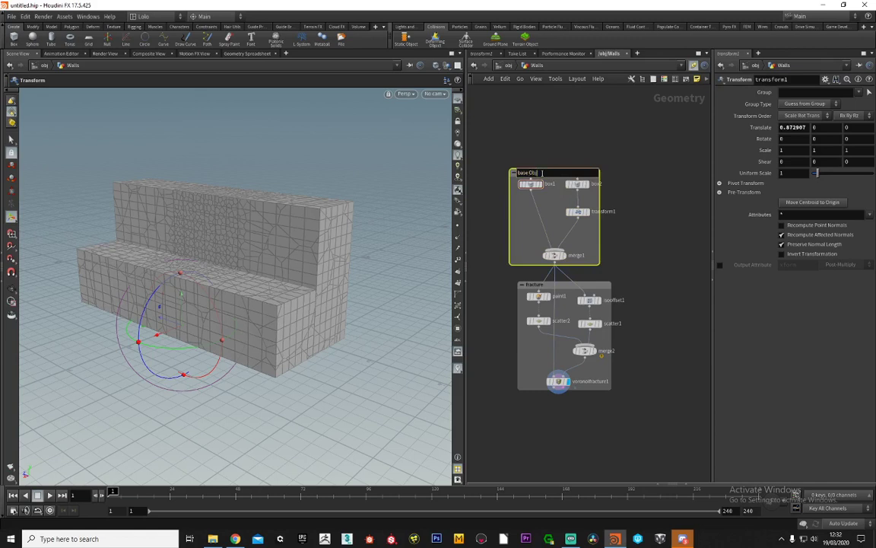
pyautogui.press('Return')
# Colour the base Objects network box orange-yellow and the fracture network box muted blue
pyautogui.press('c')
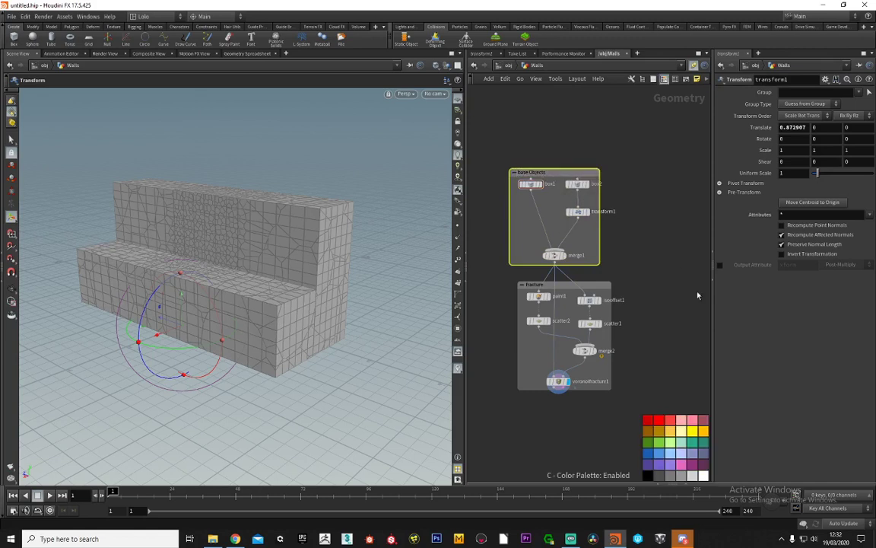
pyautogui.click(679, 423)
pyautogui.click(607, 356)
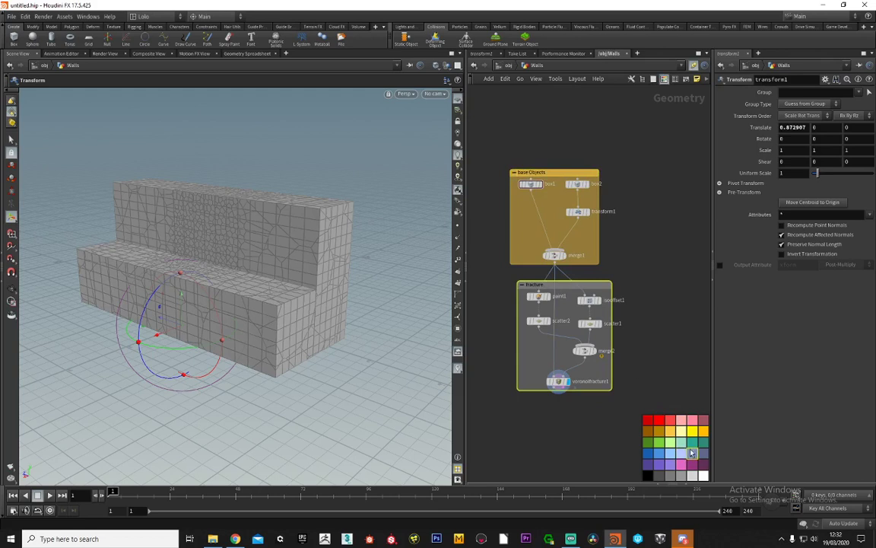
pyautogui.press('c')
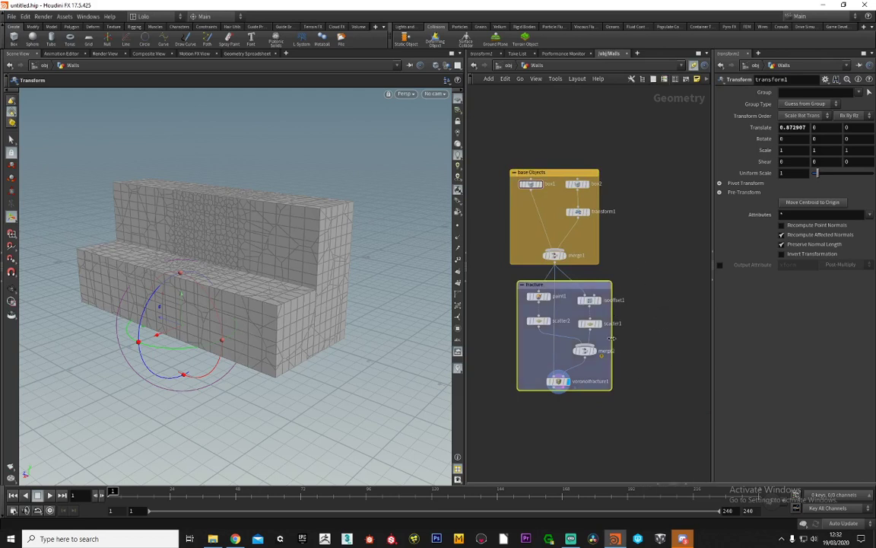
# Enlarge both network boxes to enclose their node labels and align the base Objects box above the fracture box
pyautogui.moveTo(611, 337); pyautogui.dragTo(642, 346)
pyautogui.moveTo(614, 391); pyautogui.dragTo(613, 400)
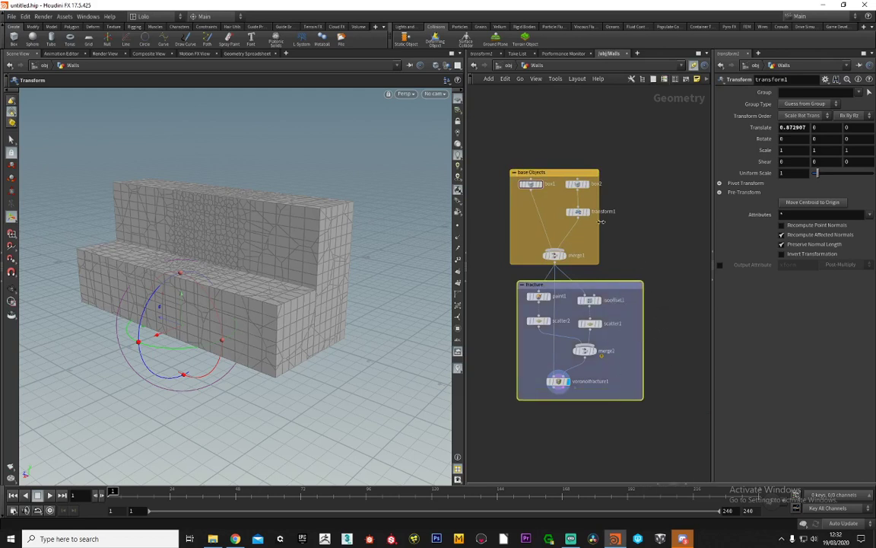
pyautogui.moveTo(601, 221); pyautogui.dragTo(632, 221)
pyautogui.moveTo(565, 174); pyautogui.dragTo(574, 178)
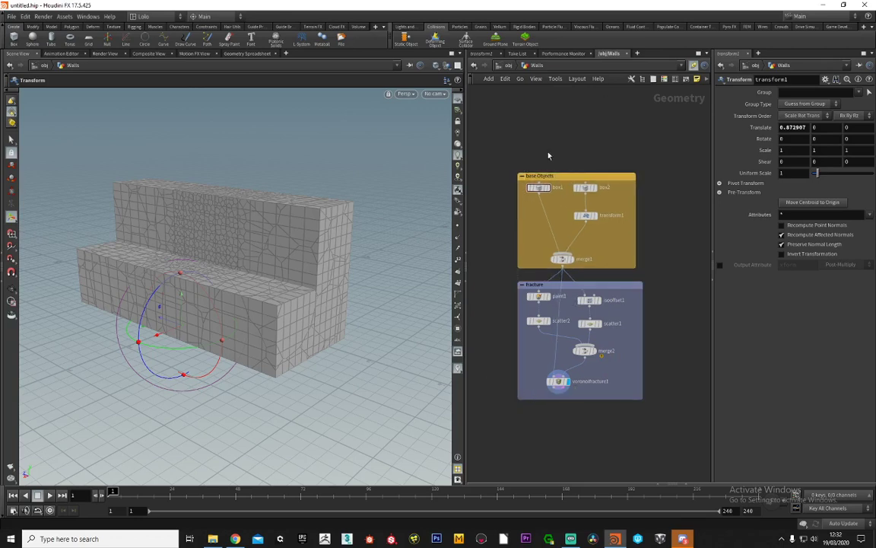
# Return to the object level and view the Walls object from its end
pyautogui.click(508, 66)
pyautogui.keyDown('alt'); pyautogui.moveTo(216, 359); pyautogui.dragTo(241, 243); pyautogui.keyUp('alt')
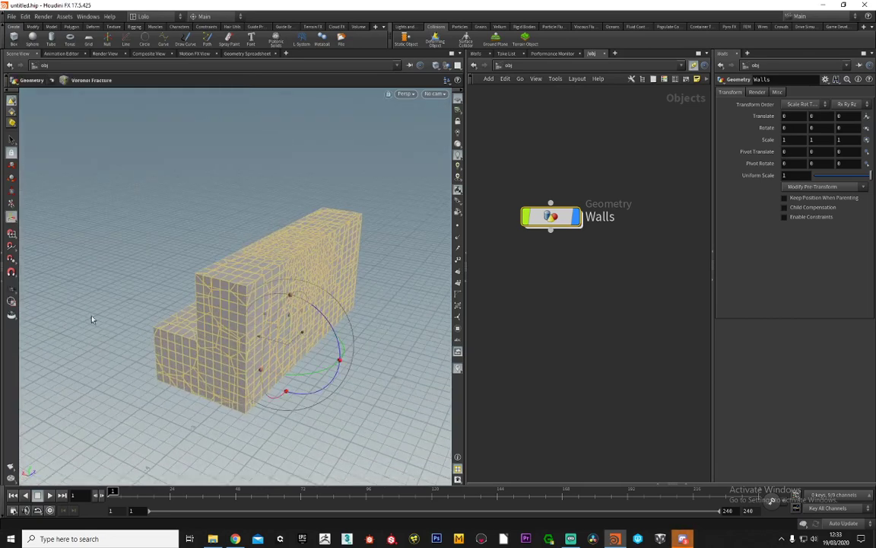
pyautogui.moveTo(91, 320); pyautogui.dragTo(205, 298)
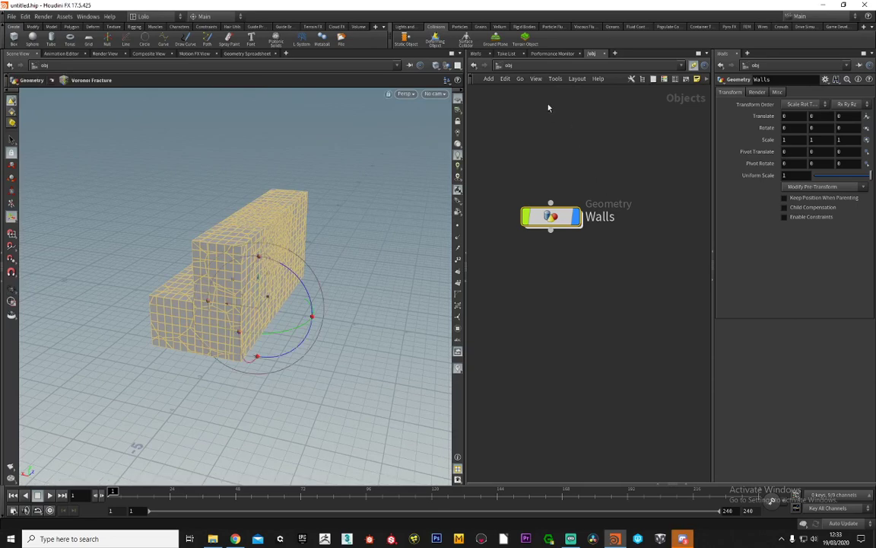
# Add a Ground Plane collision object and inspect the nodes inside AutoDopNetwork
pyautogui.click(496, 40)
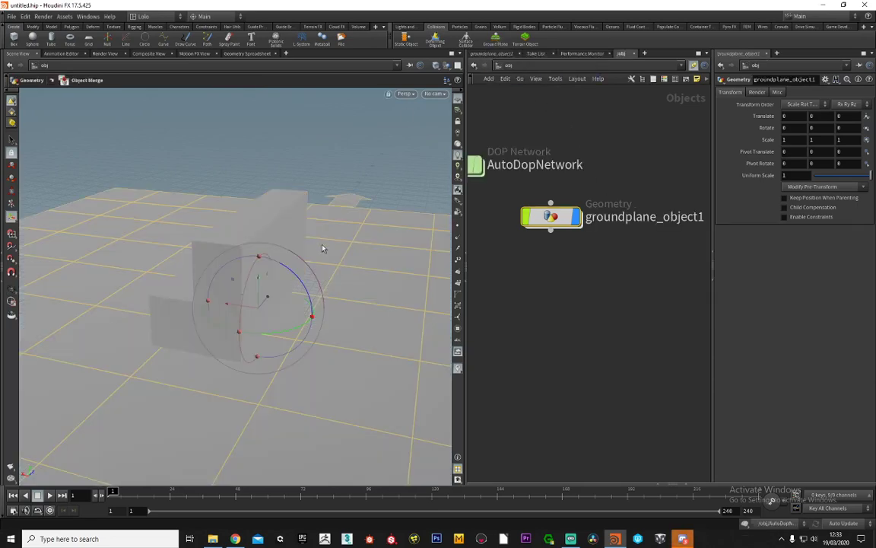
pyautogui.moveTo(322, 246); pyautogui.dragTo(319, 308)
pyautogui.moveTo(521, 193); pyautogui.dragTo(597, 277, button='middle')
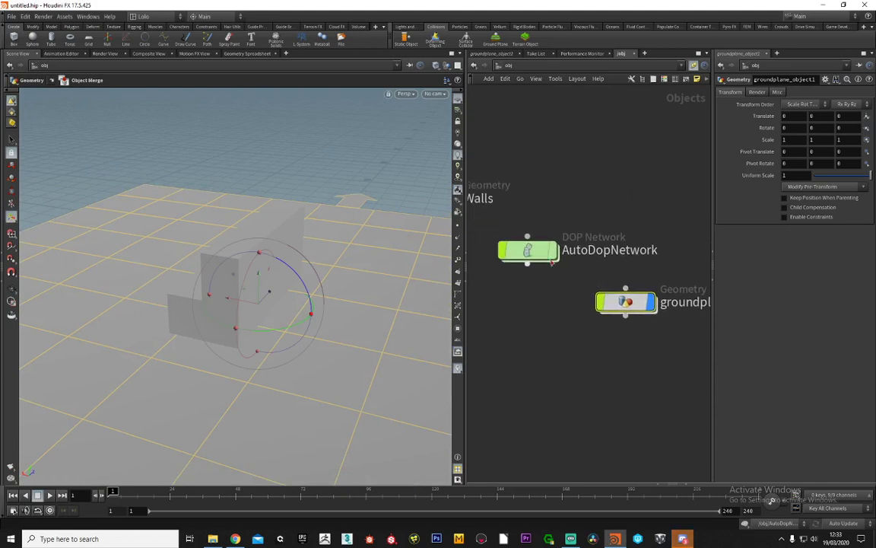
pyautogui.scroll(-2, 553, 262)
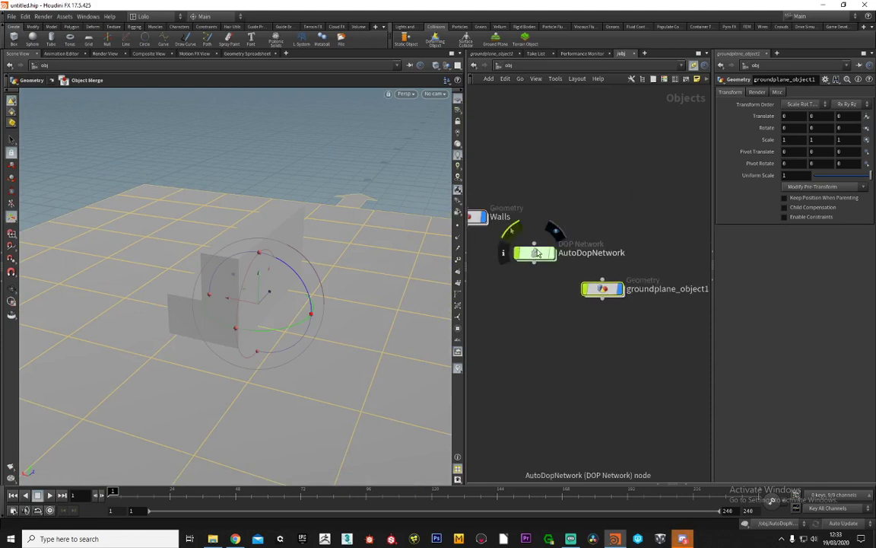
pyautogui.doubleClick(535, 257)
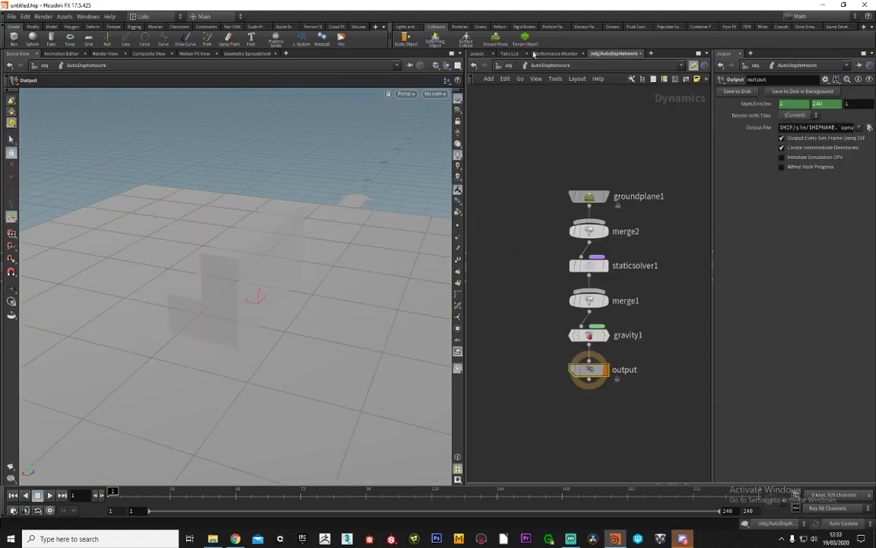
pyautogui.click(503, 67)
# Delete AutoDopNetwork and groundplane_object1 from the scene
pyautogui.moveTo(532, 210); pyautogui.dragTo(668, 342)
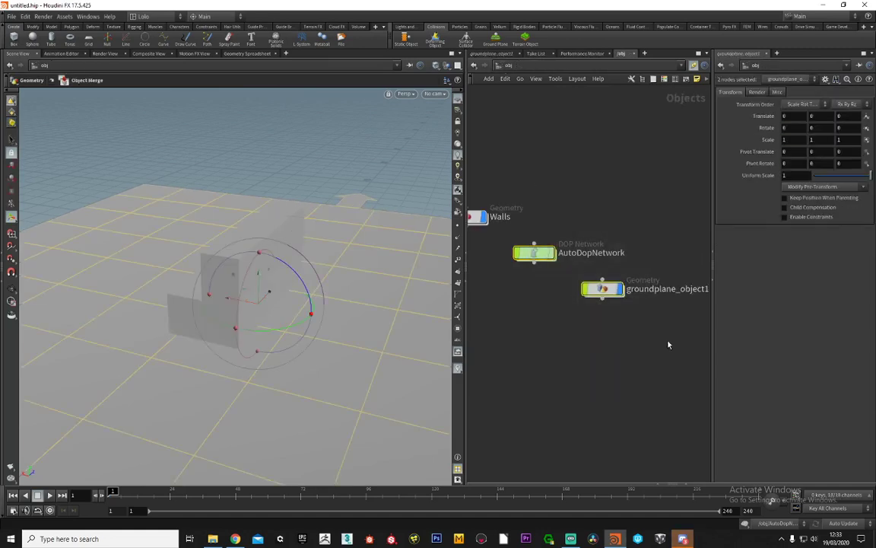
pyautogui.press('Delete')
pyautogui.moveTo(558, 209); pyautogui.dragTo(578, 219, button='middle')
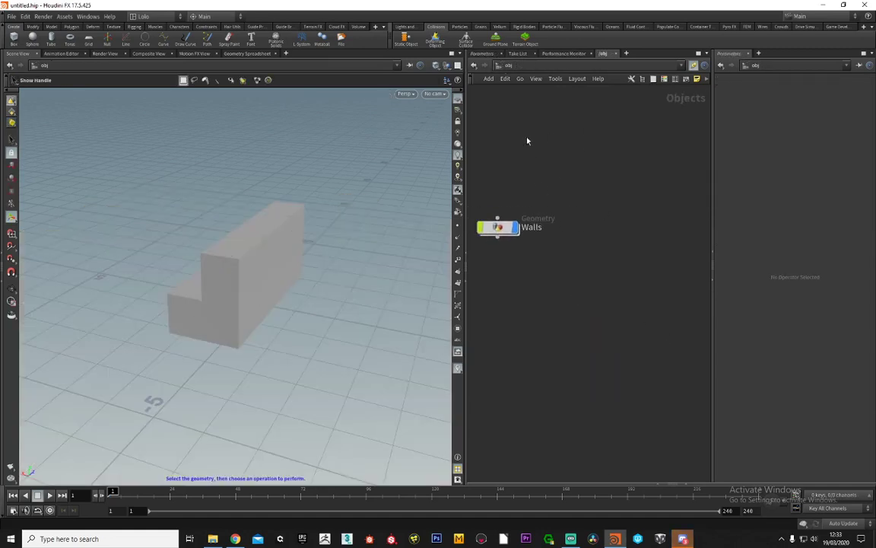
pyautogui.moveTo(513, 178); pyautogui.dragTo(526, 176, button='middle')
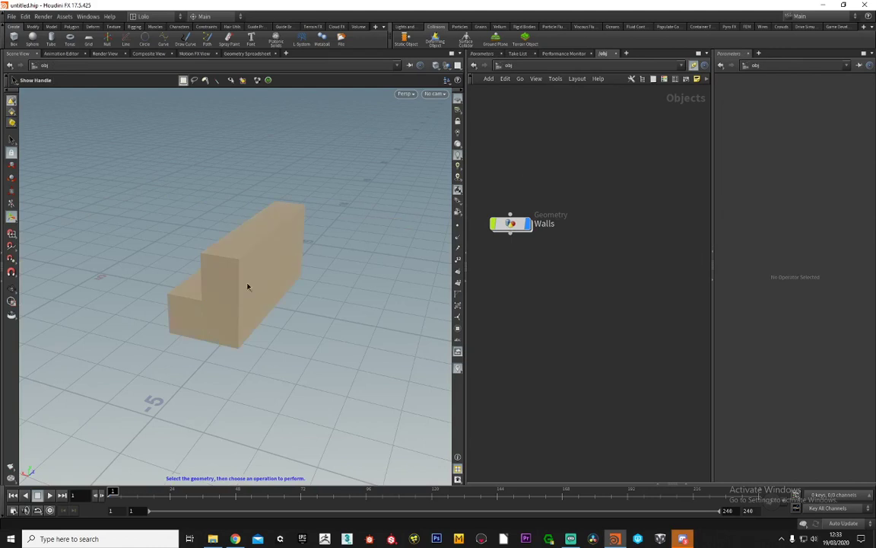
# Add a Grid object at the object level and place it directly below Walls
pyautogui.press('Tab')
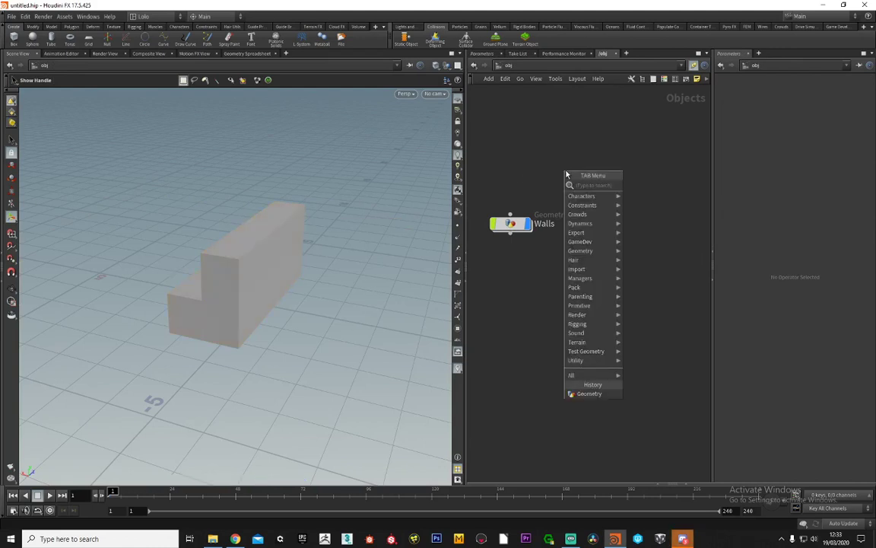
pyautogui.write('grid')
pyautogui.press('Return')
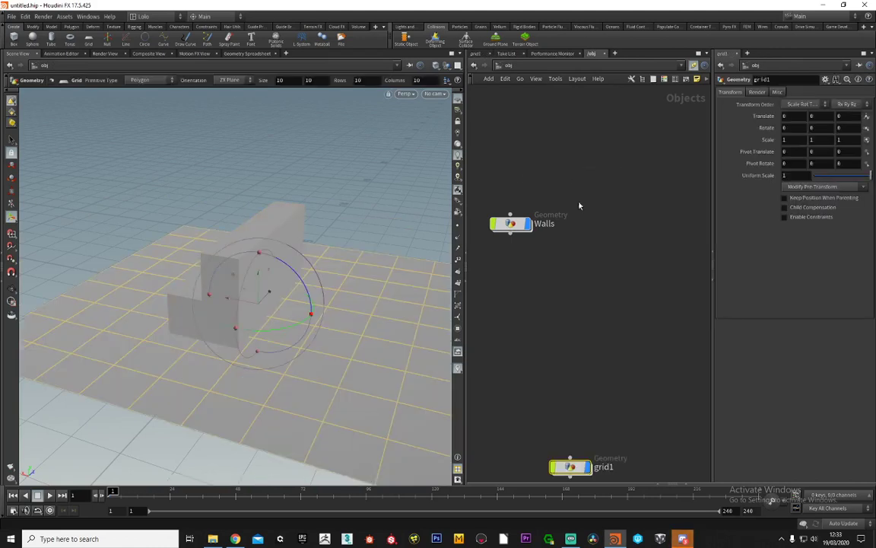
pyautogui.click(512, 268)
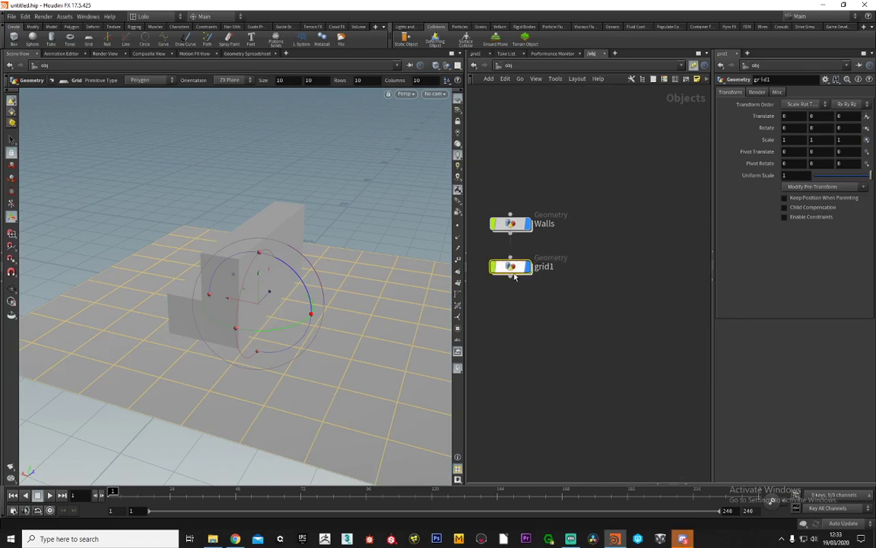
# Inside the grid object, add a Mountain node connected below the grid node
pyautogui.doubleClick(513, 269)
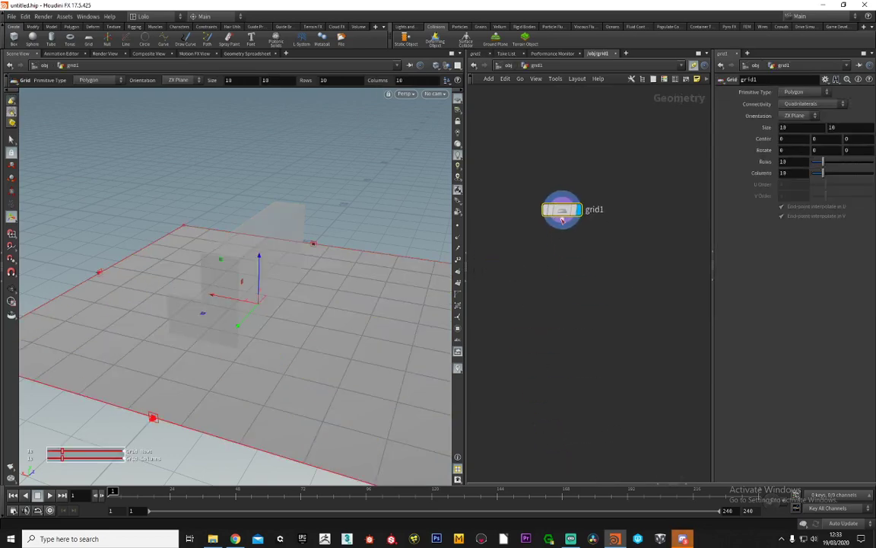
pyautogui.press('Tab')
pyautogui.write('mountain')
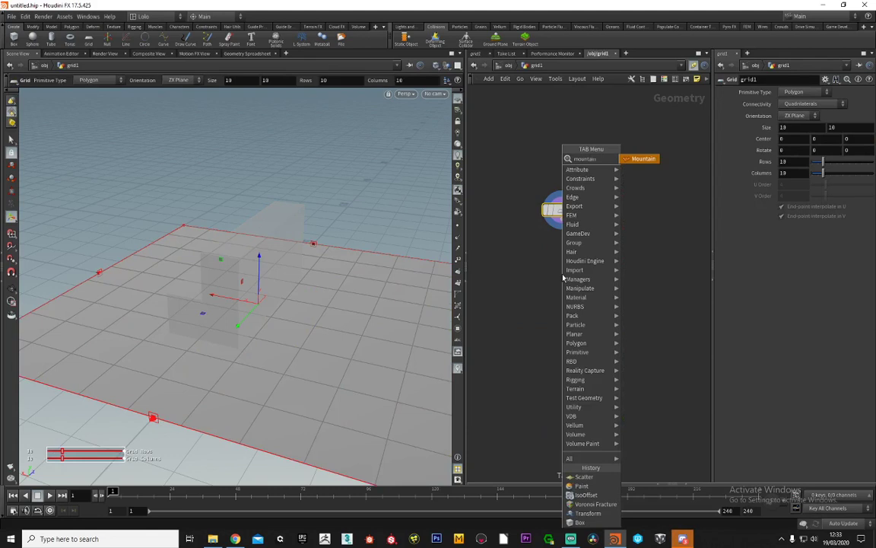
pyautogui.press('Return')
pyautogui.click(561, 250)
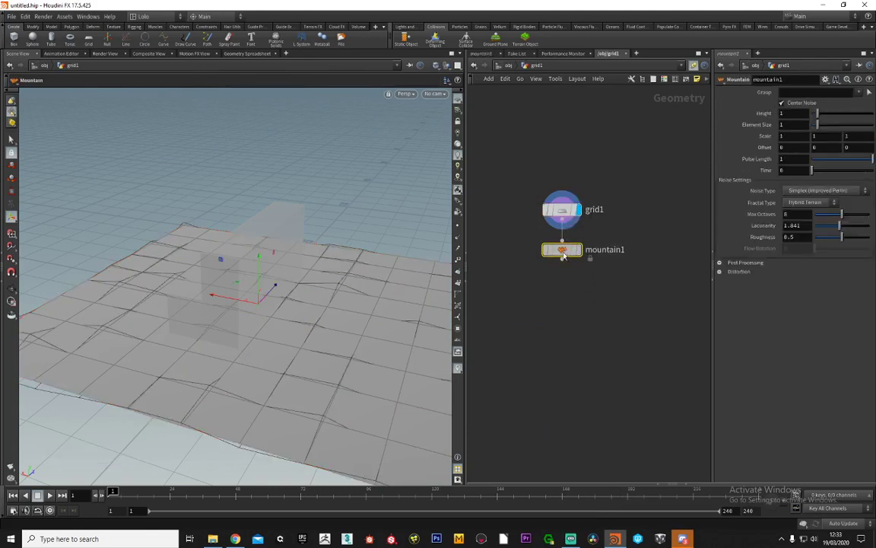
# Set the grid1 node's Rows and Columns to 30 each
pyautogui.click(561, 210)
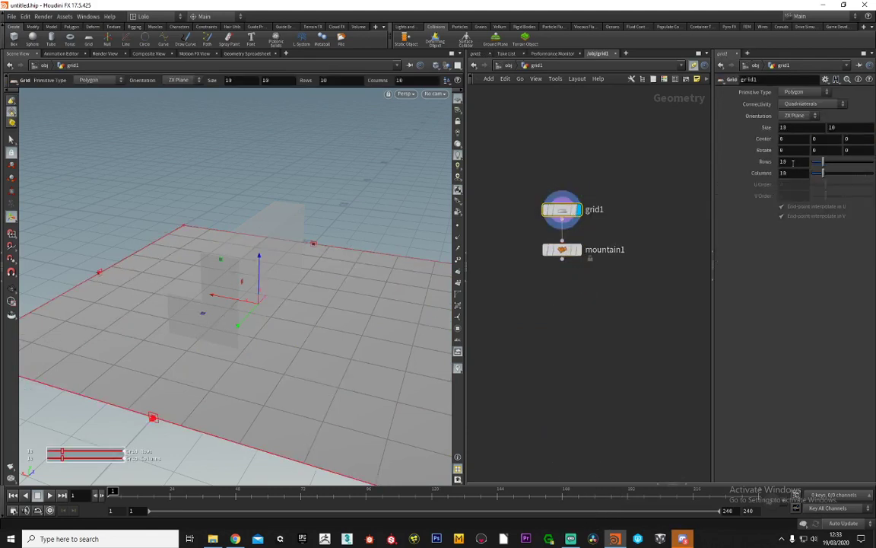
pyautogui.press('Tab')
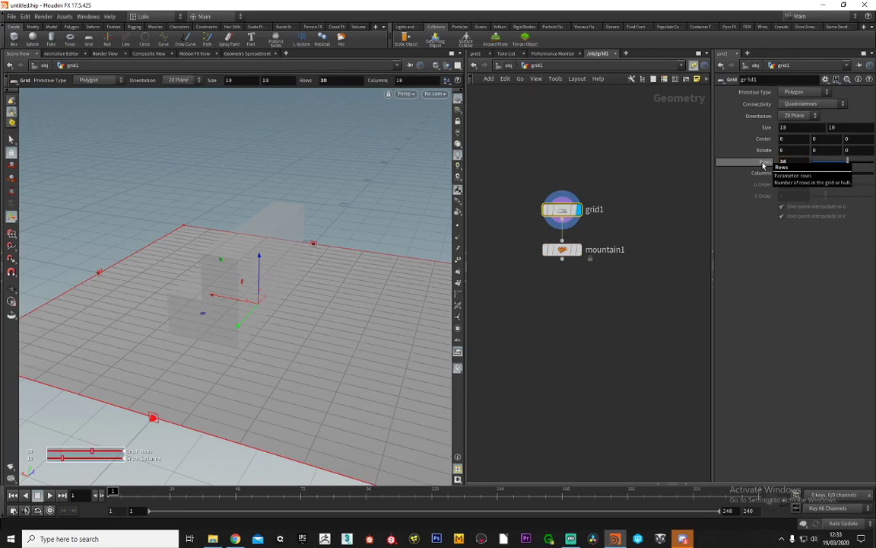
pyautogui.write('303')
pyautogui.press('Tab')
pyautogui.moveTo(797, 174); pyautogui.dragTo(747, 183)
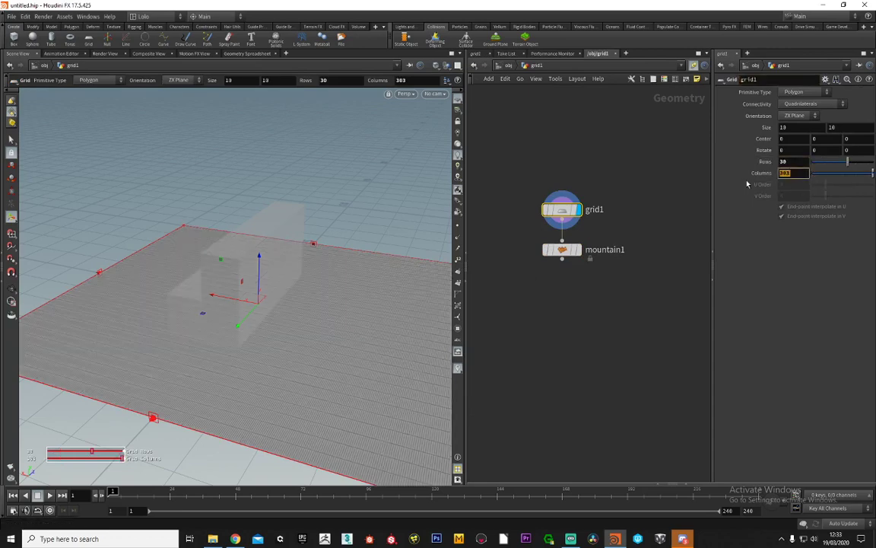
pyautogui.write('30')
pyautogui.press('Return')
# Display the mountain1 node's result and shift its noise Offset to about 0.015, 0.767, 0.373
pyautogui.click(578, 249)
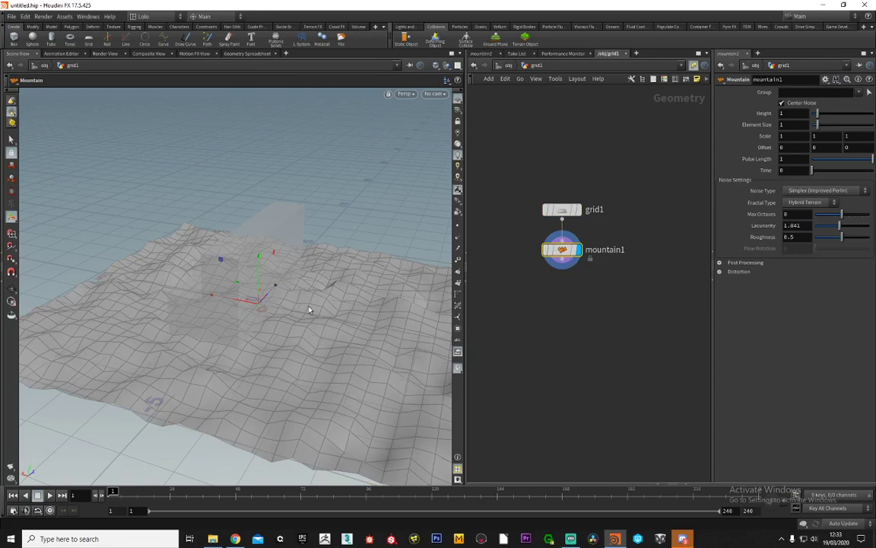
pyautogui.moveTo(328, 289); pyautogui.dragTo(310, 287, button='middle')
pyautogui.moveTo(309, 287); pyautogui.dragTo(274, 304)
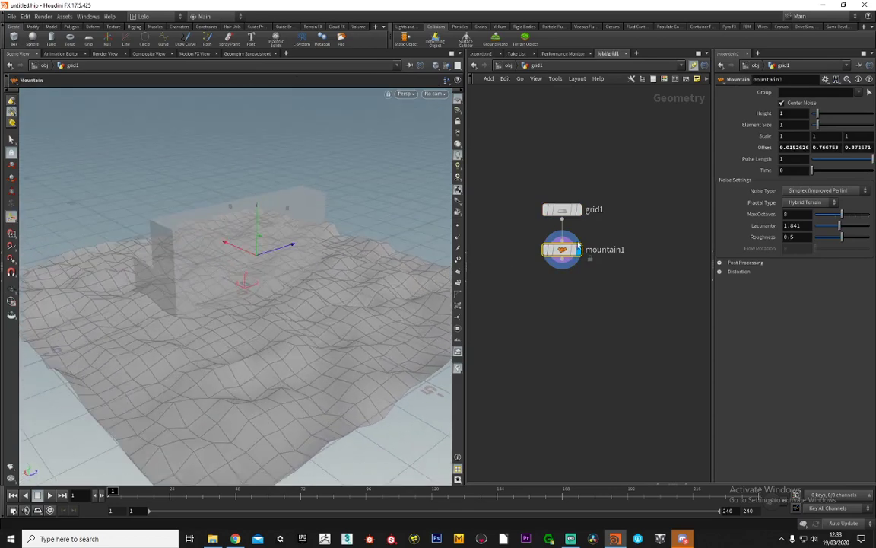
# Return to the object level and make the uneven grid a Static Object for collisions
pyautogui.click(503, 66)
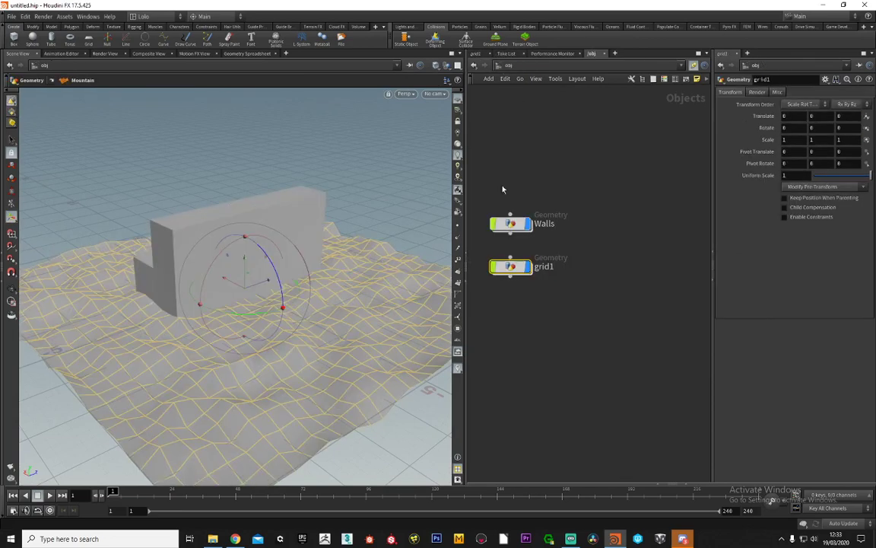
pyautogui.moveTo(424, 204); pyautogui.dragTo(319, 262)
pyautogui.moveTo(536, 195); pyautogui.dragTo(576, 196, button='middle')
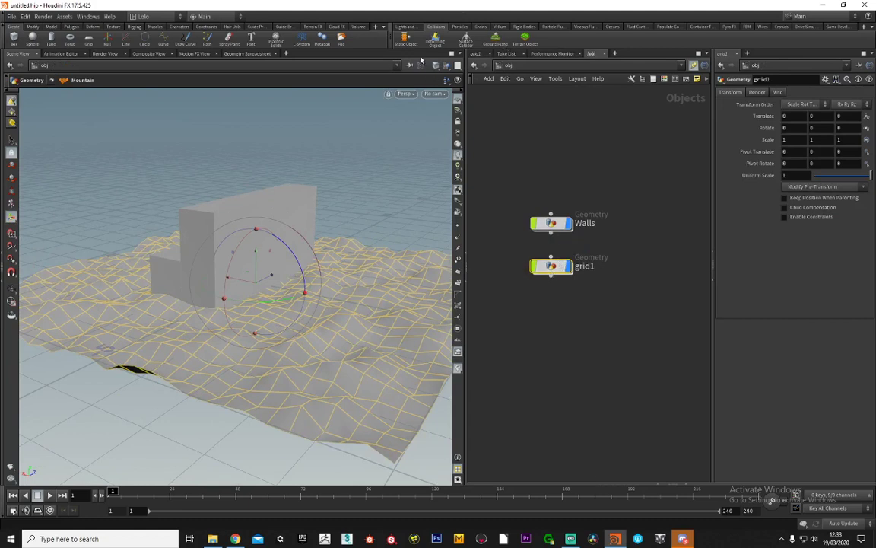
pyautogui.click(553, 187)
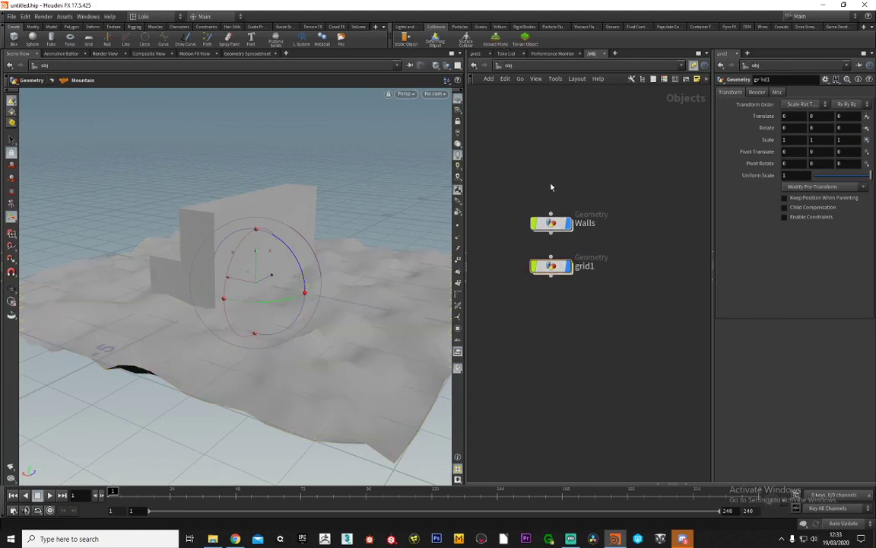
pyautogui.moveTo(551, 268)
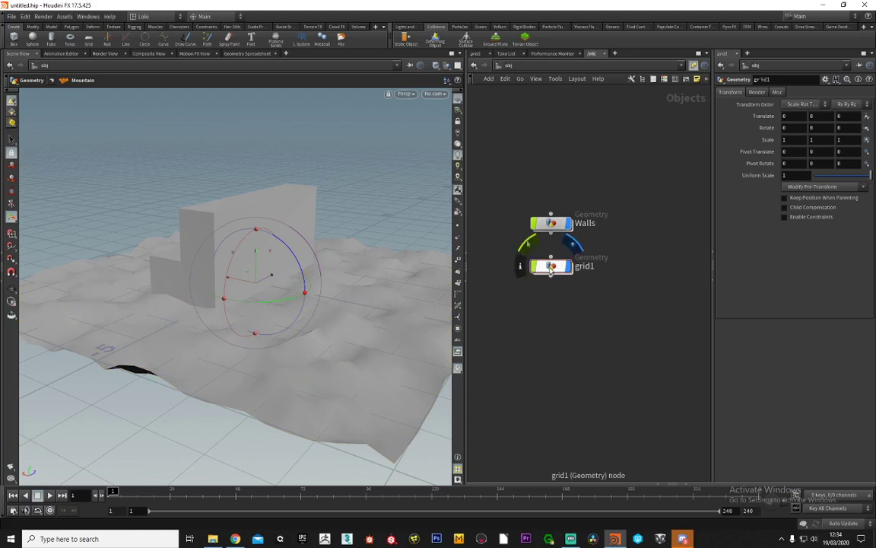
pyautogui.click(406, 40)
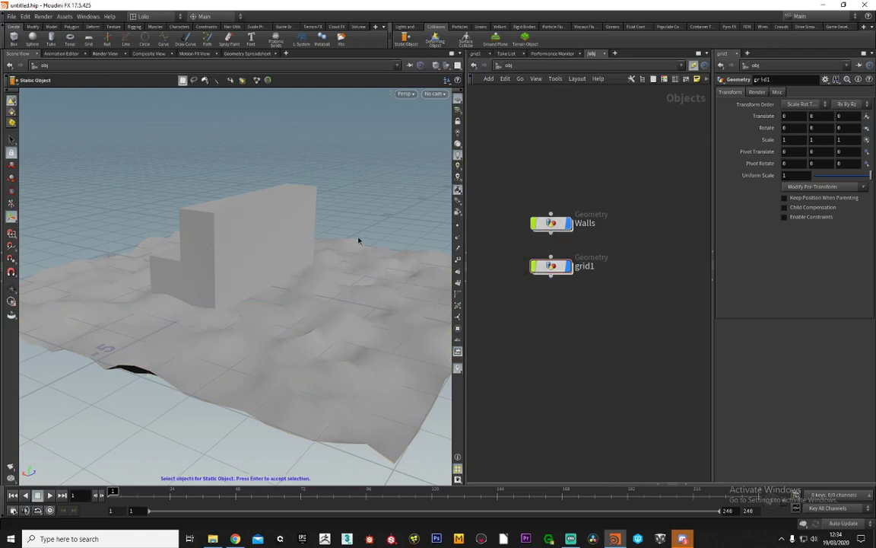
pyautogui.click(348, 287)
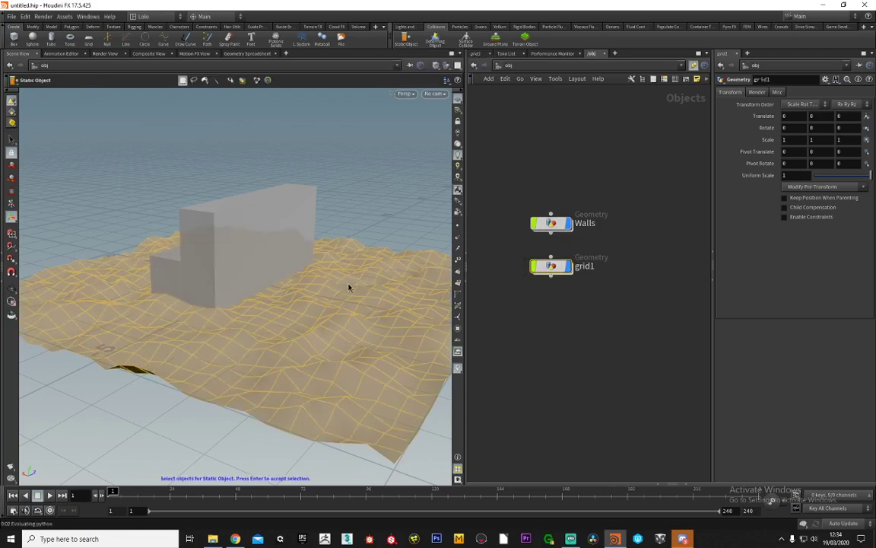
pyautogui.press('Return')
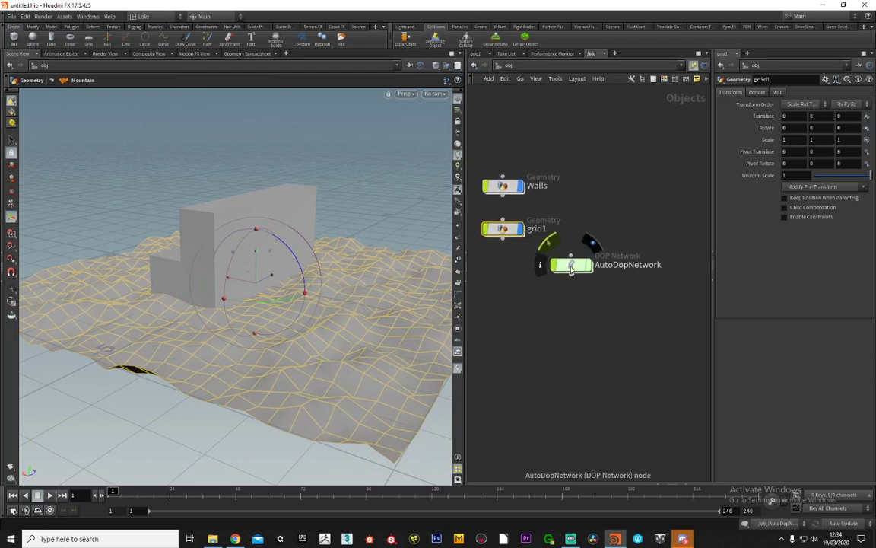
# Inspect the grid1 static object, its merge and static solver inside AutoDopNetwork
pyautogui.doubleClick(574, 266)
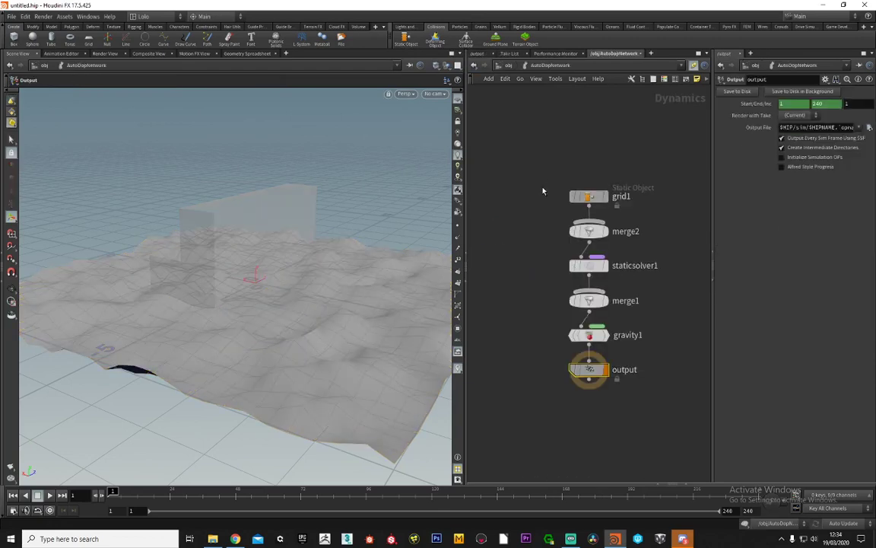
pyautogui.click(588, 196)
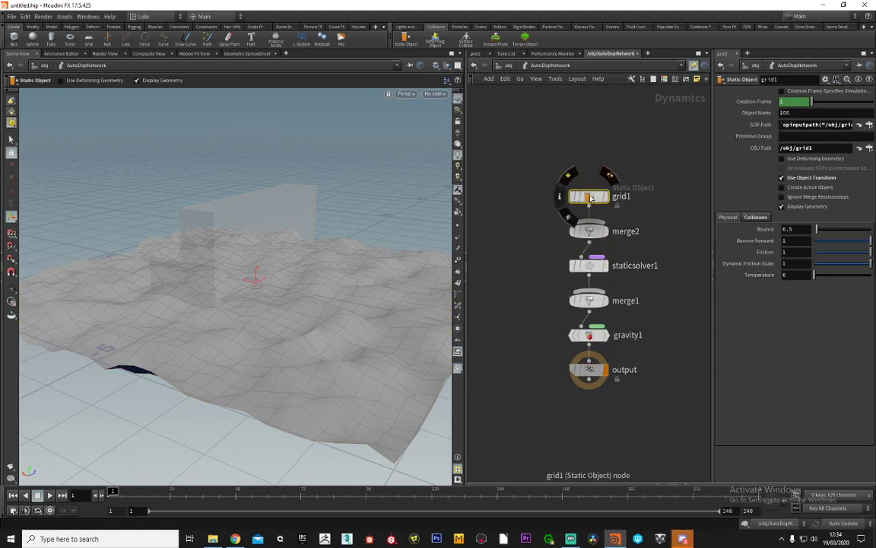
pyautogui.moveTo(547, 163); pyautogui.dragTo(648, 265)
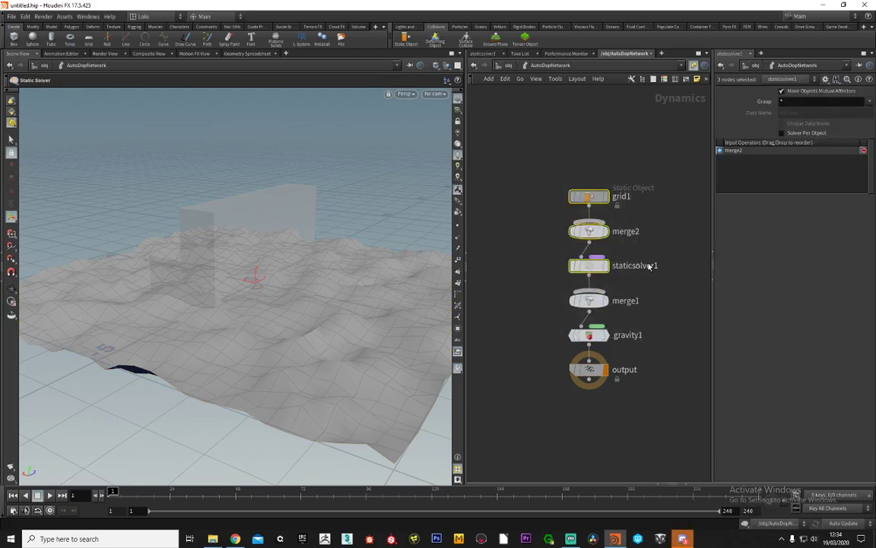
pyautogui.click(588, 196)
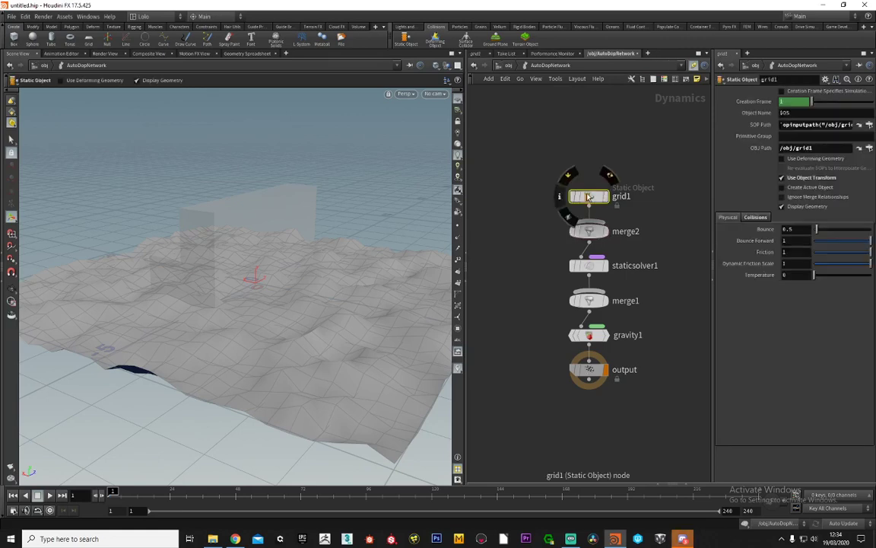
# At the object level, hide Walls and add a sphere object at the origin with its node placed below grid1
pyautogui.click(501, 65)
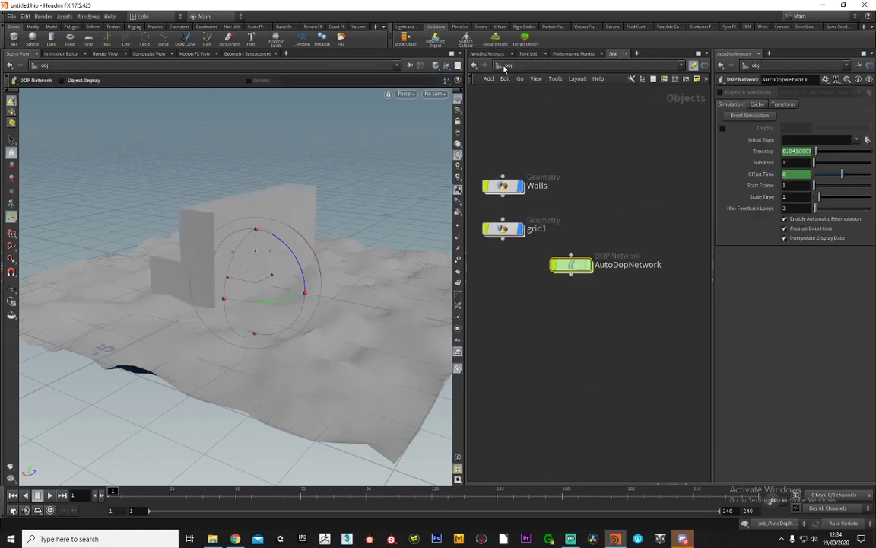
pyautogui.click(520, 186)
pyautogui.keyDown('alt'); pyautogui.moveTo(252, 283); pyautogui.dragTo(318, 266); pyautogui.keyUp('alt')
pyautogui.scroll(-4, 321, 264)
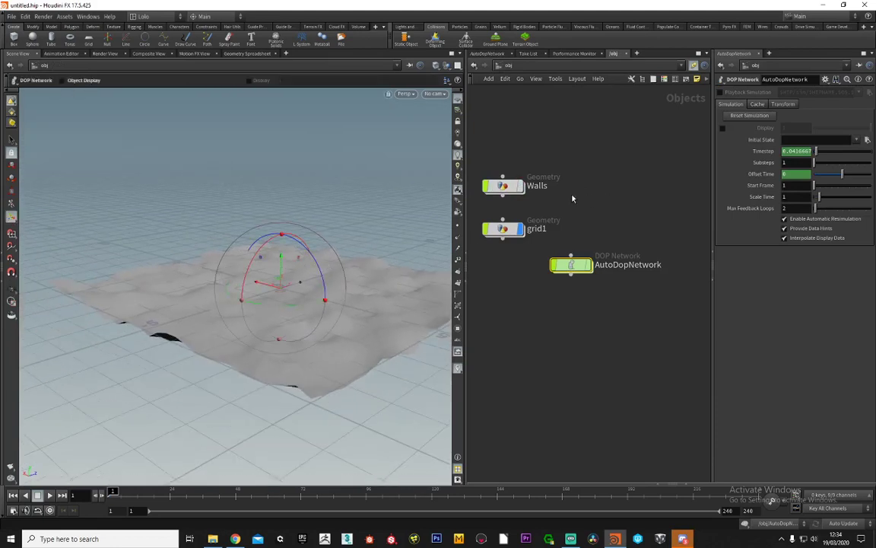
pyautogui.click(33, 44)
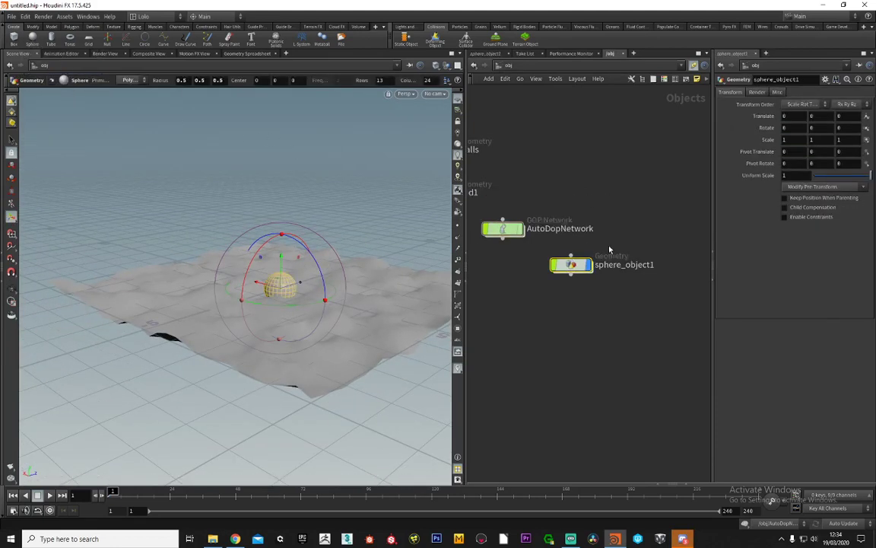
pyautogui.moveTo(620, 287); pyautogui.dragTo(488, 257)
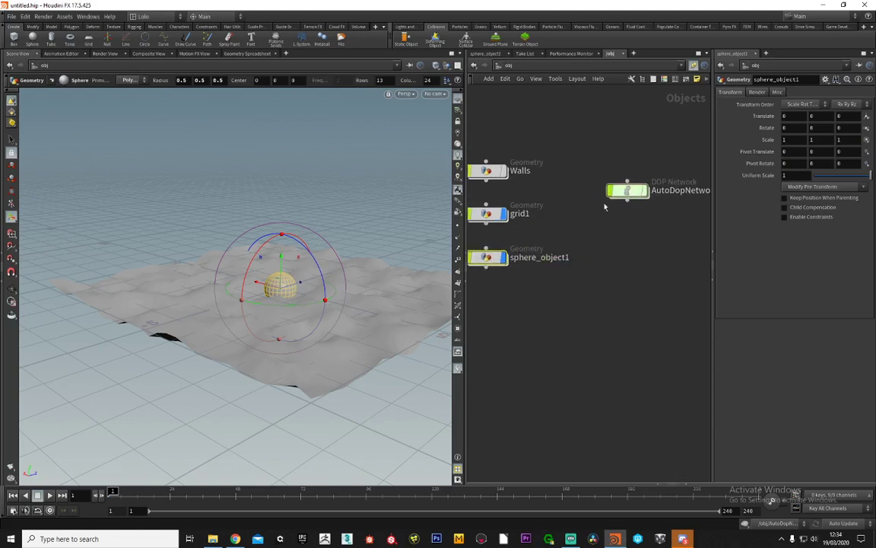
# Rename the sphere object as impact_obj and the grid1 object as ground
pyautogui.doubleClick(548, 297)
pyautogui.write('im')
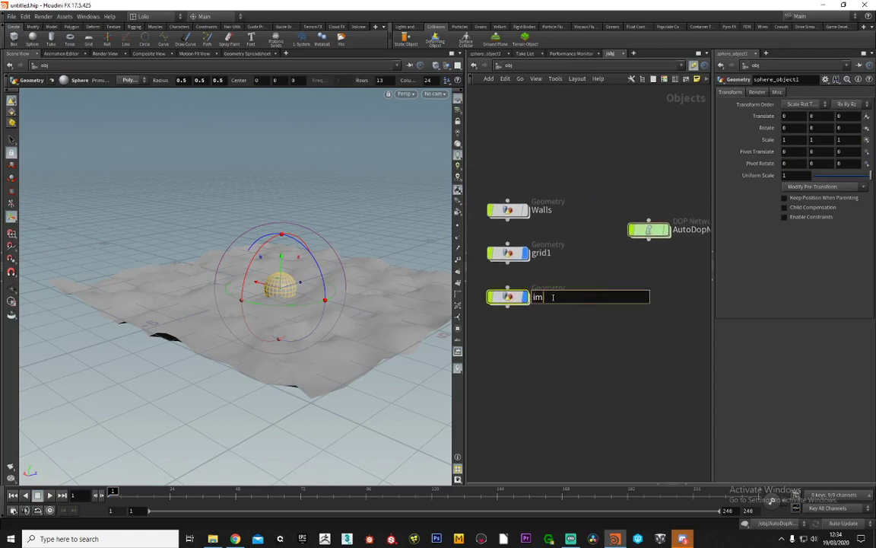
pyautogui.write('pact_obj')
pyautogui.press('Return')
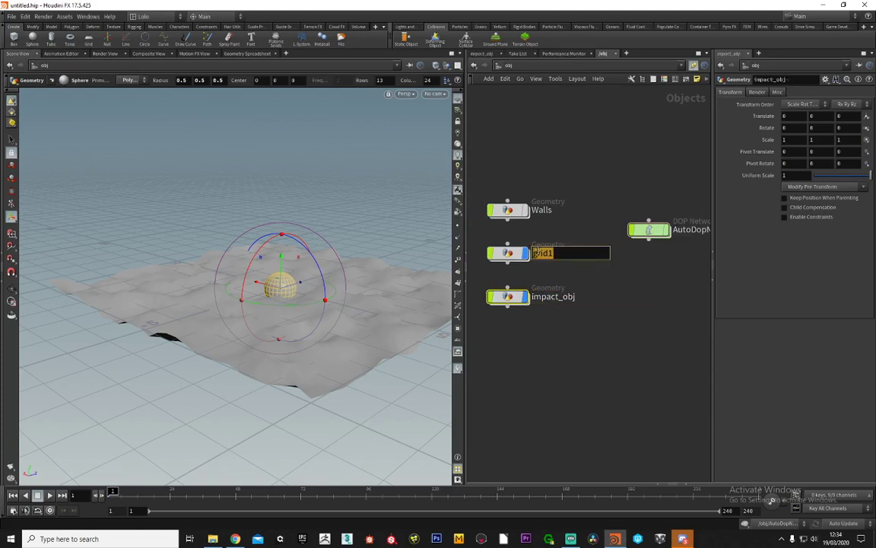
pyautogui.write('und')
pyautogui.press('Return')
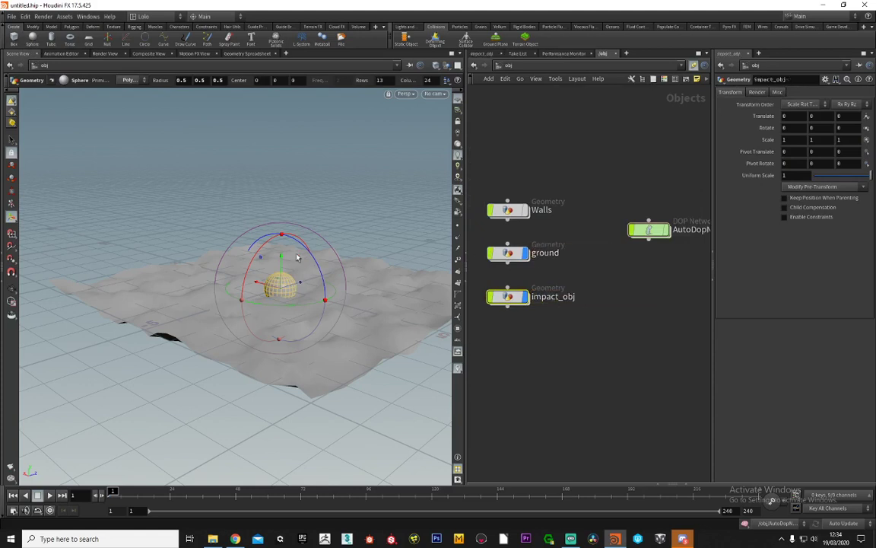
# Raise impact_obj above the ground to a Y translation of about 2.5 and make it an RBD object
pyautogui.moveTo(281, 268); pyautogui.dragTo(374, 235)
pyautogui.press('Return')
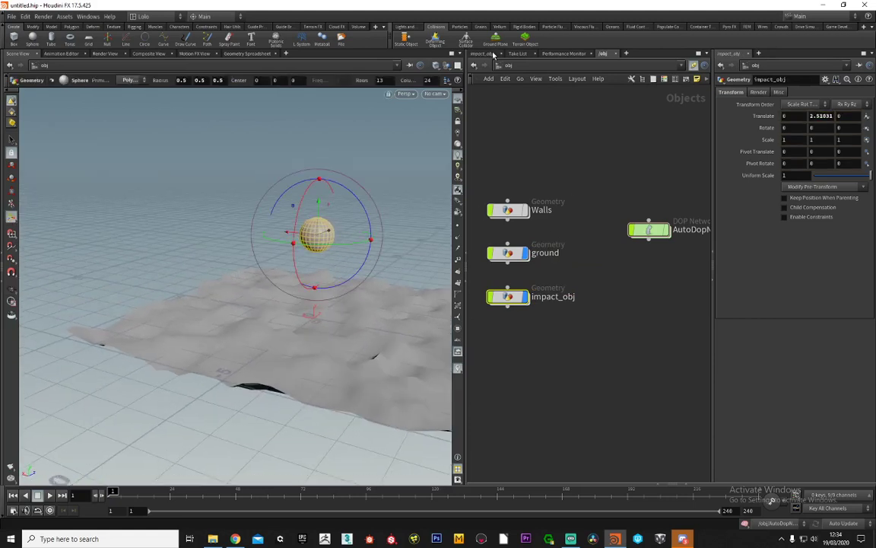
pyautogui.click(523, 27)
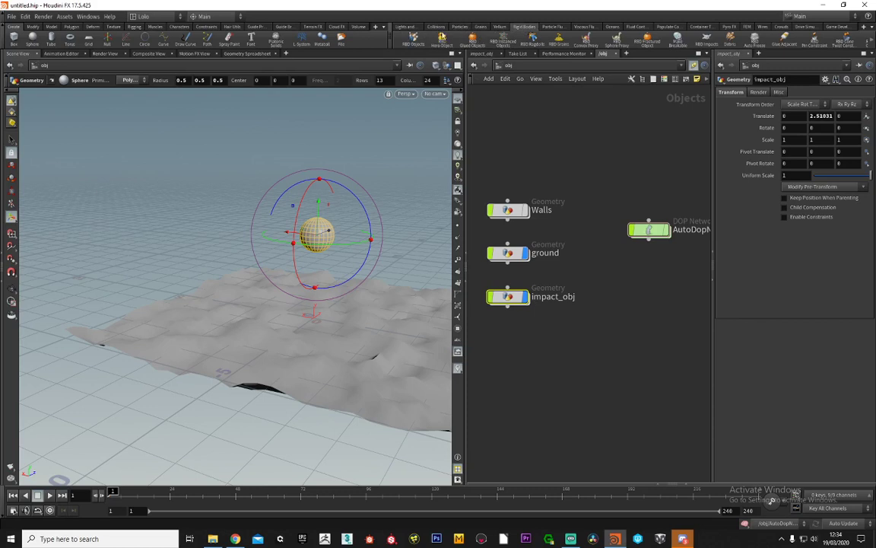
pyautogui.click(413, 39)
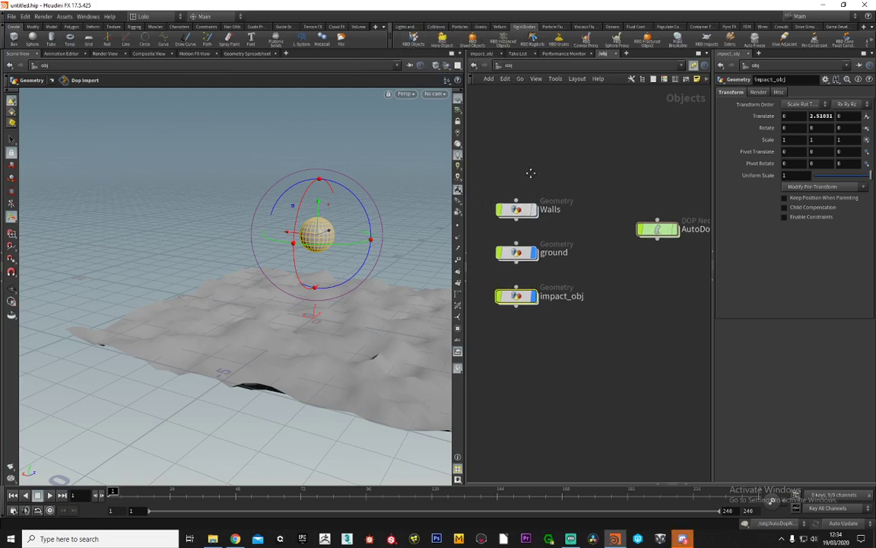
# Lay out all nodes inside AutoDopNetwork and examine the static and rigid body solver branches
pyautogui.doubleClick(658, 230)
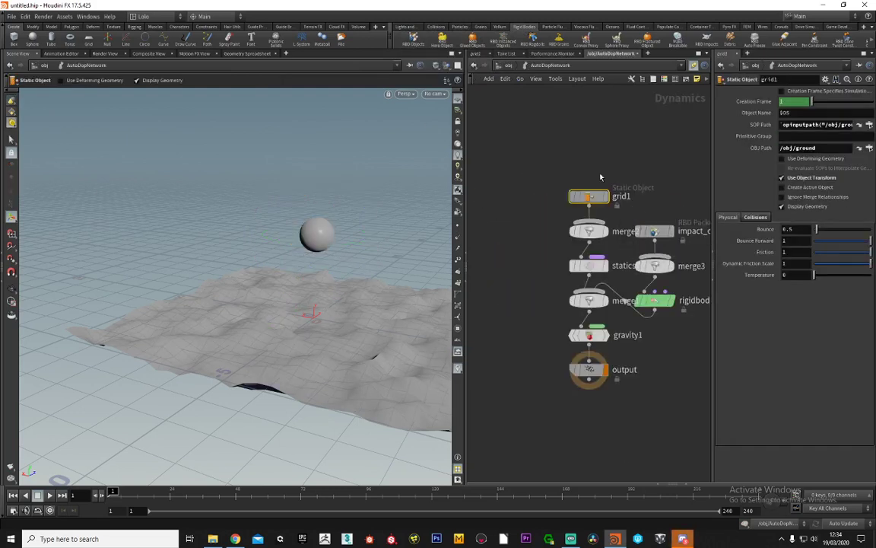
pyautogui.press('l')
pyautogui.moveTo(564, 159); pyautogui.dragTo(569, 173, button='middle')
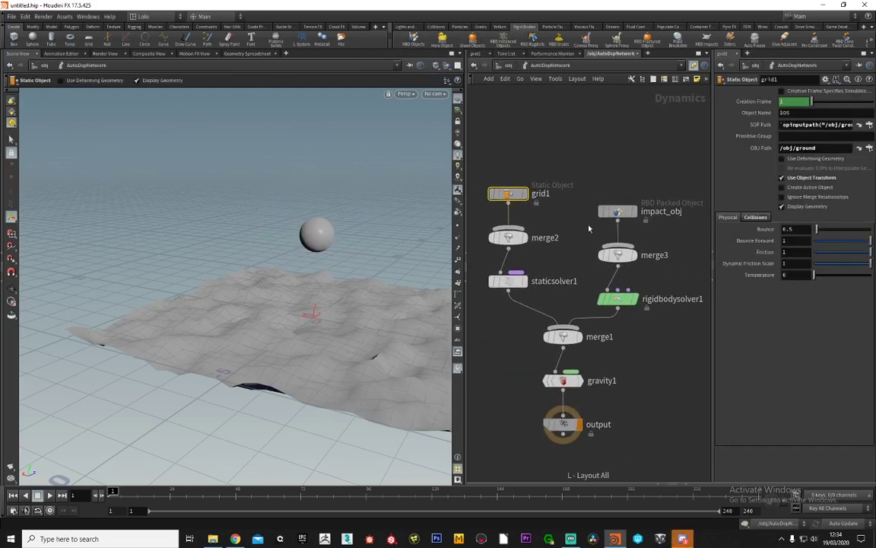
pyautogui.moveTo(590, 167); pyautogui.dragTo(657, 297)
pyautogui.moveTo(562, 173); pyautogui.dragTo(500, 304)
pyautogui.click(623, 184)
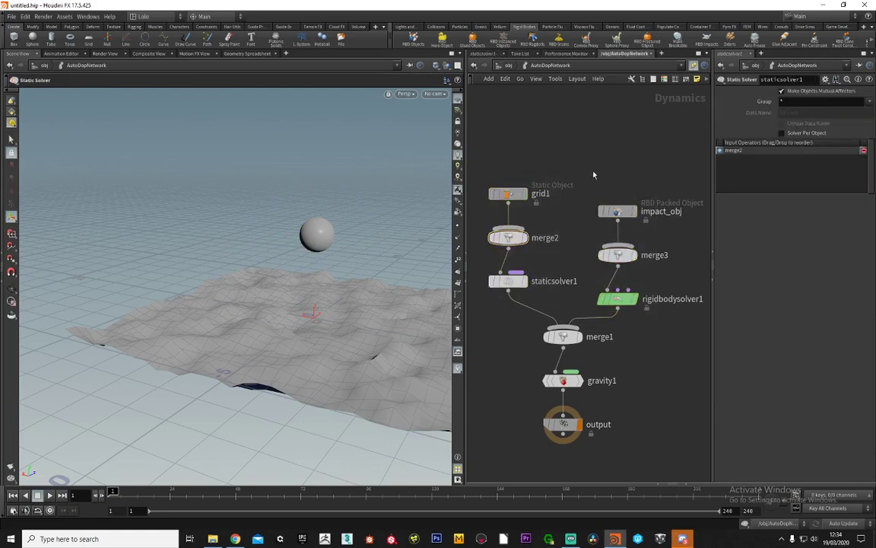
# Play the simulation up to frame 204 and examine how the sphere lands on the uneven ground
pyautogui.click(51, 496)
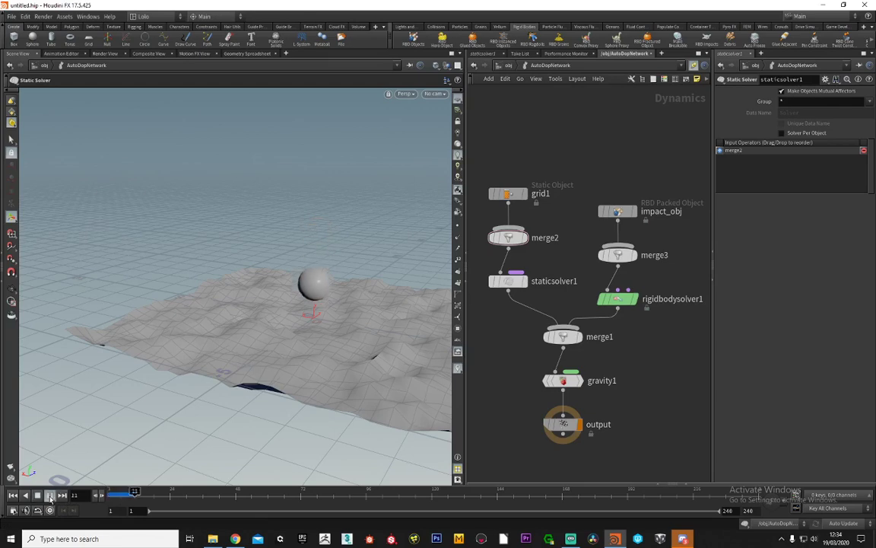
pyautogui.press('Escape')
pyautogui.moveTo(274, 319); pyautogui.dragTo(329, 305)
pyautogui.moveTo(329, 305); pyautogui.dragTo(281, 317, button='right')
pyautogui.moveTo(281, 317); pyautogui.dragTo(226, 285)
pyautogui.press('Return')
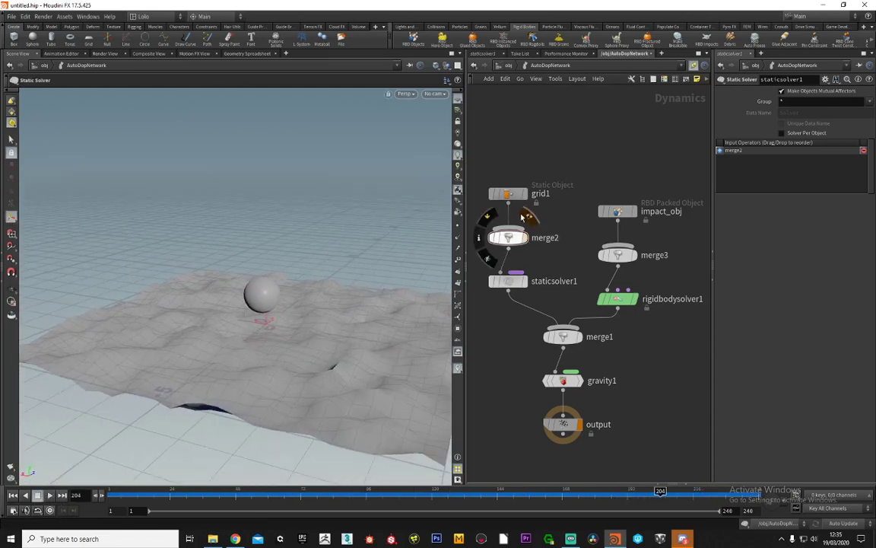
# Turn on the RBD Solver volume's Collision Guide and the Bullet Data guide geometry for the grid1 static object
pyautogui.click(508, 193)
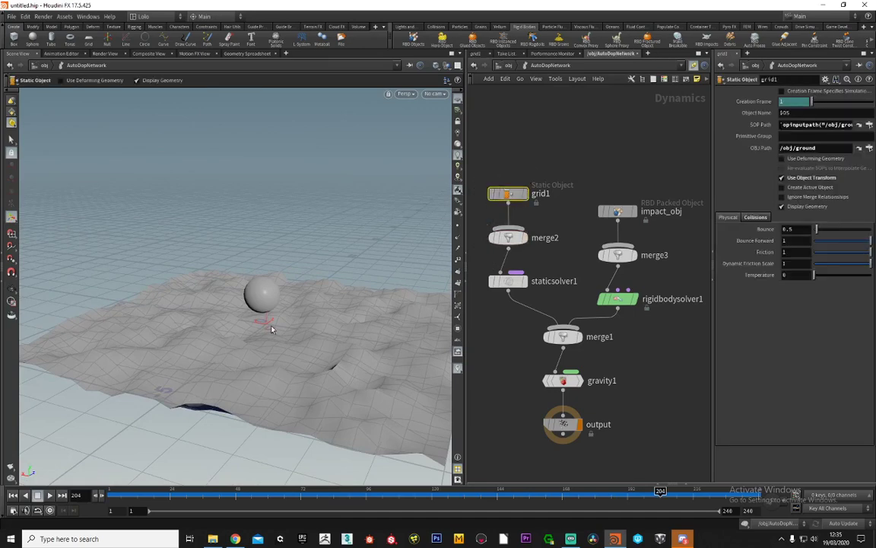
pyautogui.moveTo(271, 328); pyautogui.dragTo(311, 313)
pyautogui.click(755, 217)
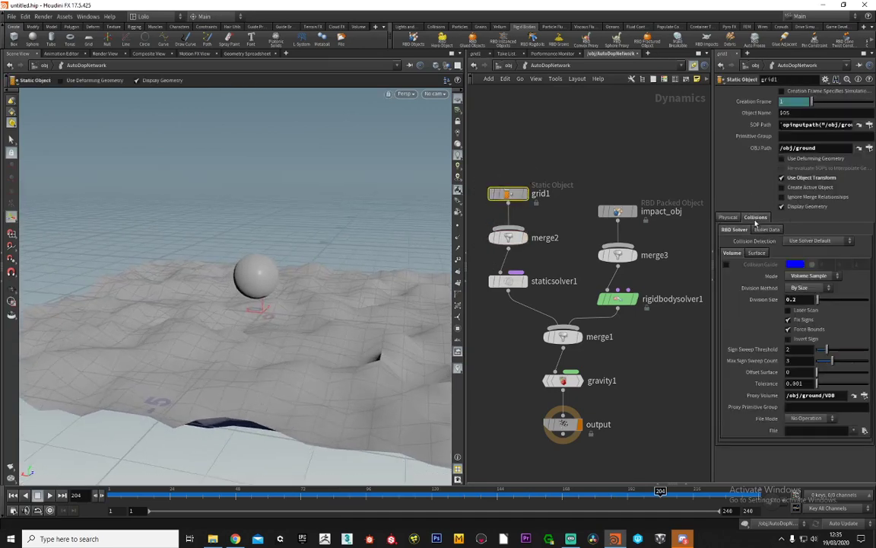
pyautogui.click(726, 264)
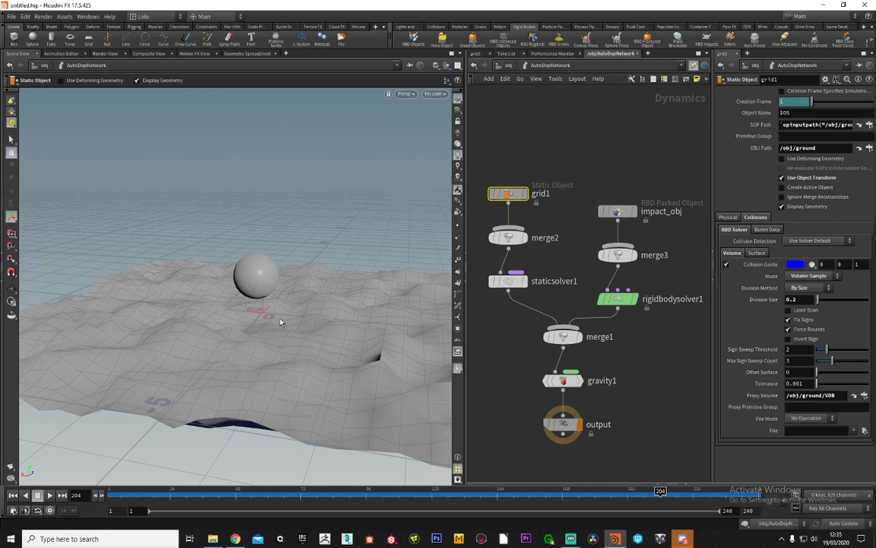
pyautogui.click(767, 229)
pyautogui.click(786, 241)
pyautogui.press('Escape')
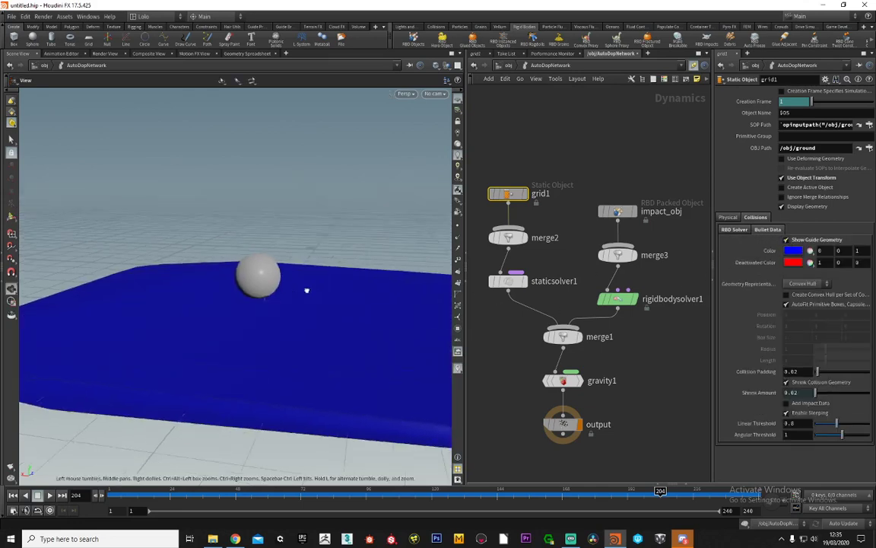
# Turn off grid1's Bullet Data guide geometry and examine the sphere's position over the uneven ground
pyautogui.moveTo(307, 289); pyautogui.dragTo(274, 295)
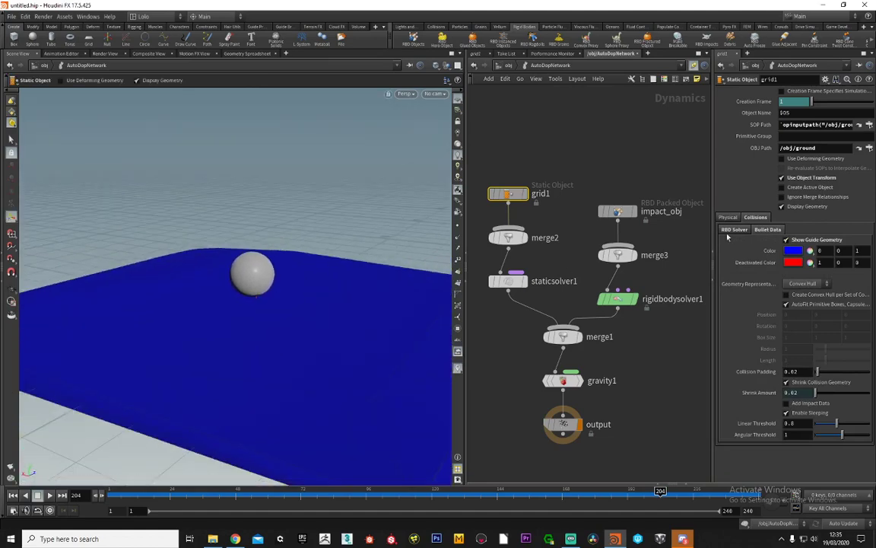
pyautogui.click(787, 240)
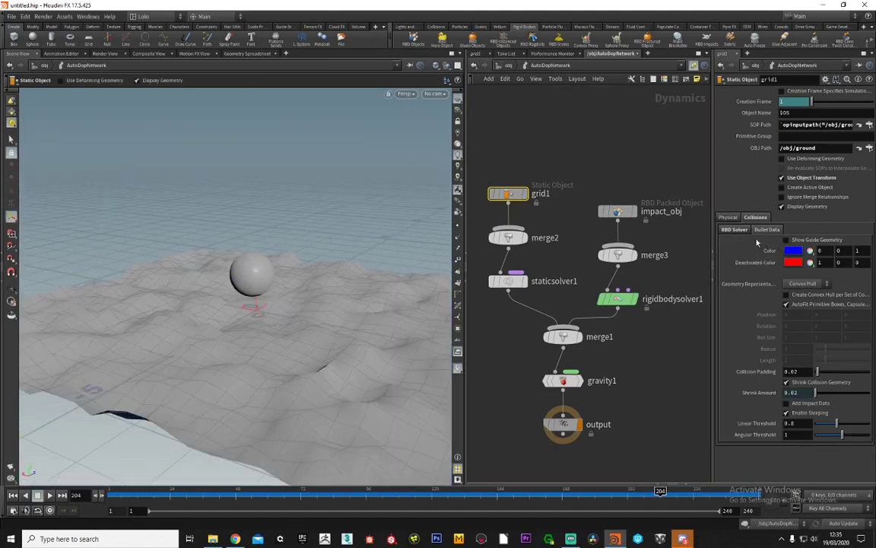
pyautogui.keyDown('alt'); pyautogui.moveTo(276, 318); pyautogui.dragTo(291, 285, button='middle'); pyautogui.keyUp('alt')
pyautogui.keyDown('alt'); pyautogui.scroll(-3, 291, 286); pyautogui.keyUp('alt')
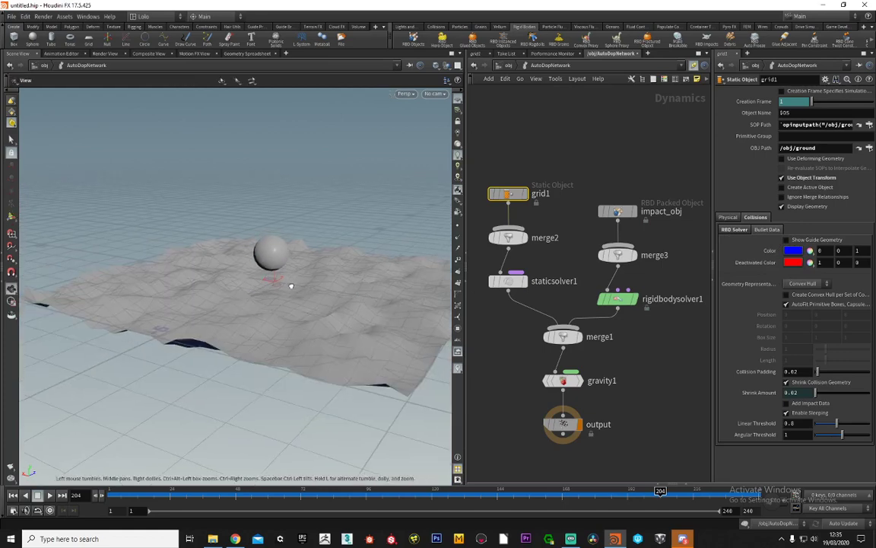
pyautogui.keyDown('alt'); pyautogui.scroll(2, 287, 287); pyautogui.keyUp('alt')
pyautogui.moveTo(288, 287); pyautogui.dragTo(280, 299)
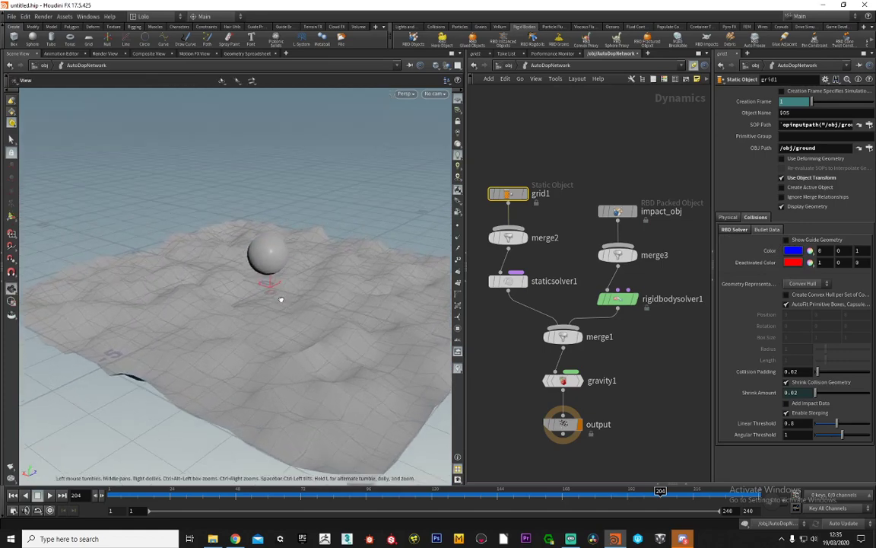
# Set grid1's RBD Solver collision detection to Use Surface Collisions and show the surface collision radius
pyautogui.click(733, 230)
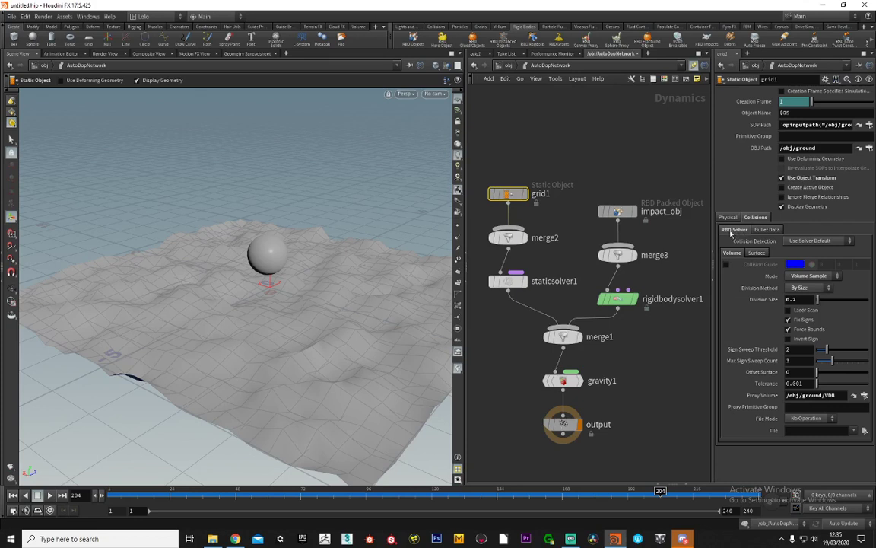
pyautogui.click(816, 241)
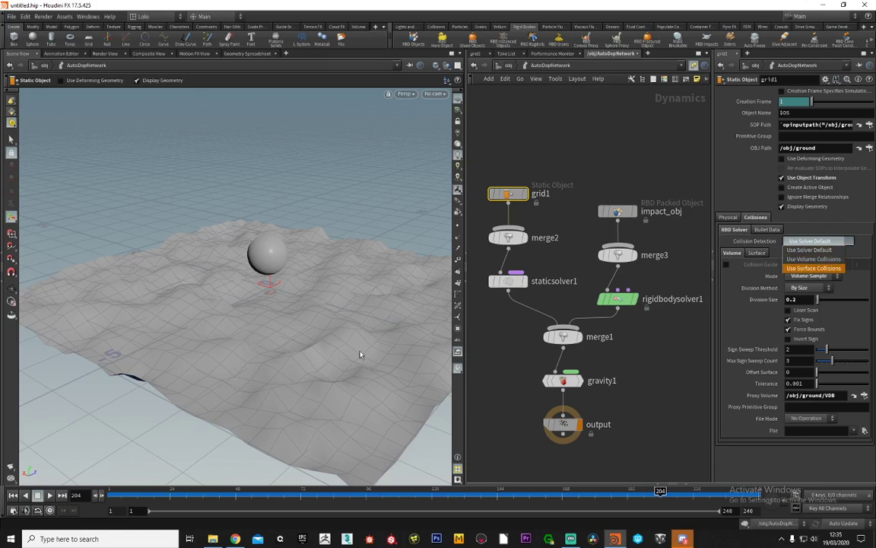
pyautogui.click(817, 269)
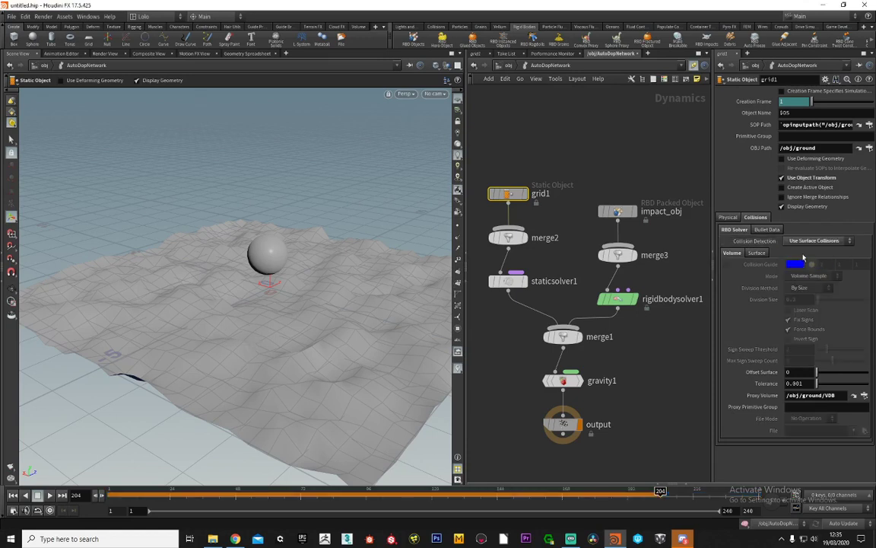
pyautogui.click(755, 253)
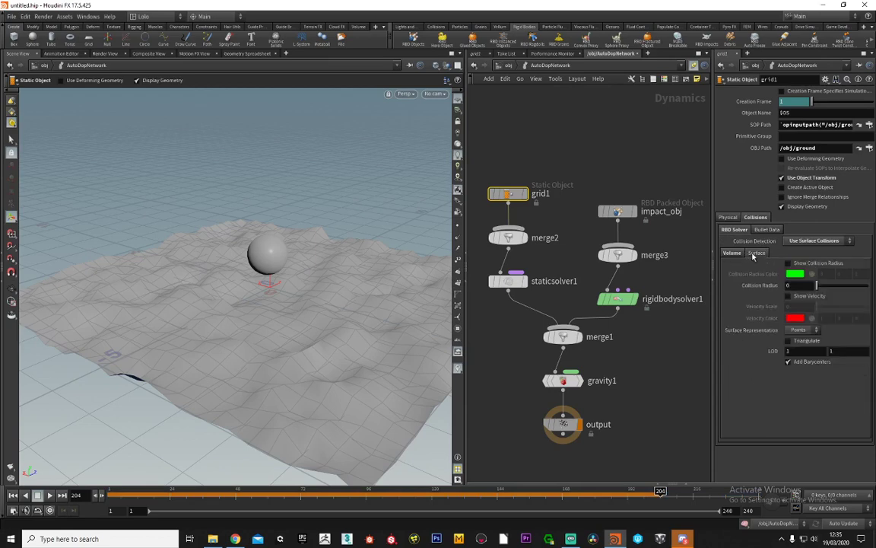
pyautogui.click(789, 263)
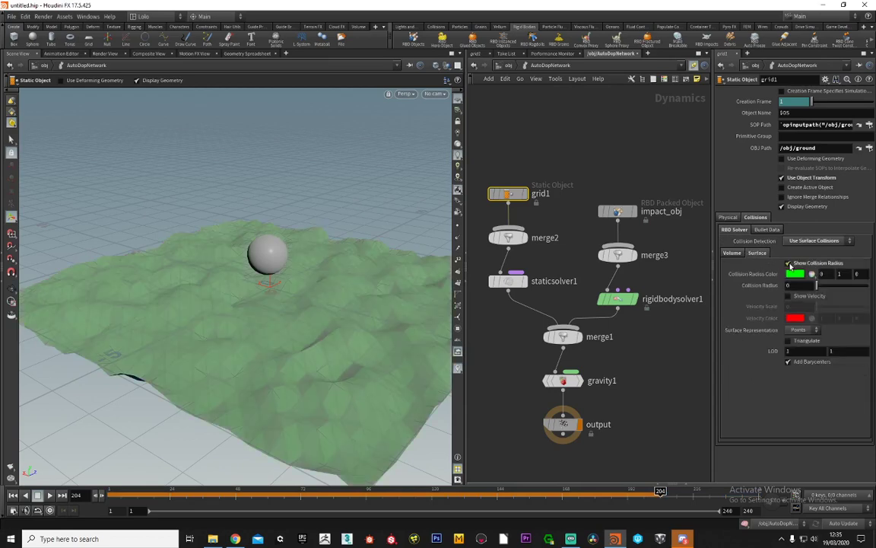
pyautogui.keyDown('alt'); pyautogui.moveTo(353, 272); pyautogui.dragTo(306, 282); pyautogui.keyUp('alt')
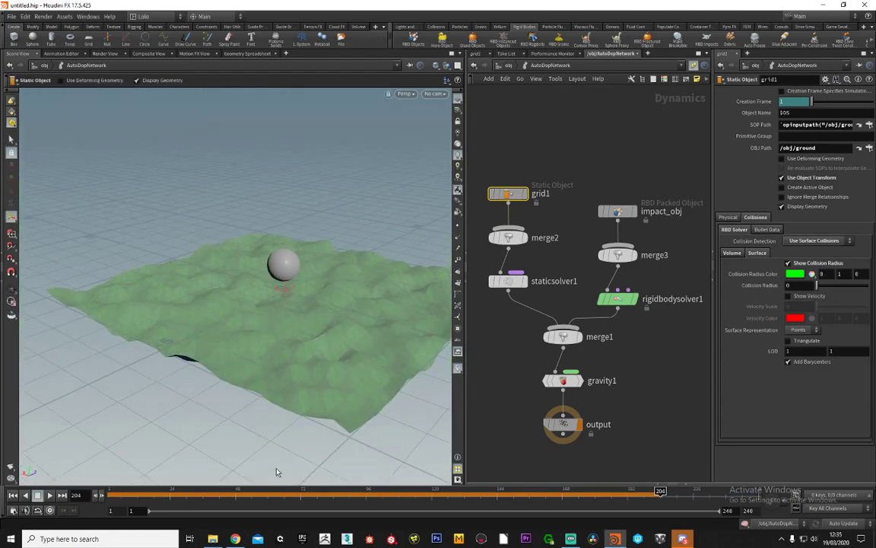
# Play the simulation from the first frame to about frame 201, examine the sphere's contact with the ground, and rewind
pyautogui.click(13, 495)
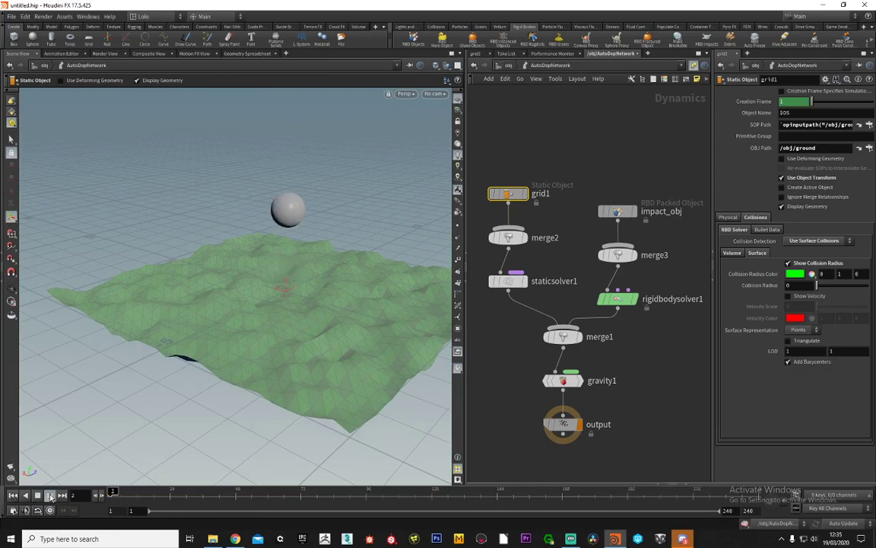
pyautogui.keyDown('alt'); pyautogui.moveTo(161, 305); pyautogui.dragTo(266, 298); pyautogui.keyUp('alt')
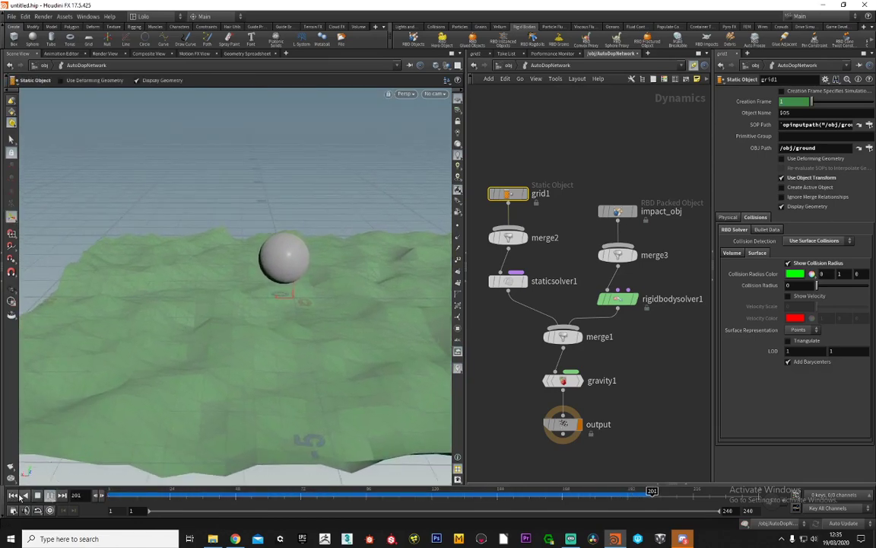
pyautogui.click(37, 495)
pyautogui.click(13, 495)
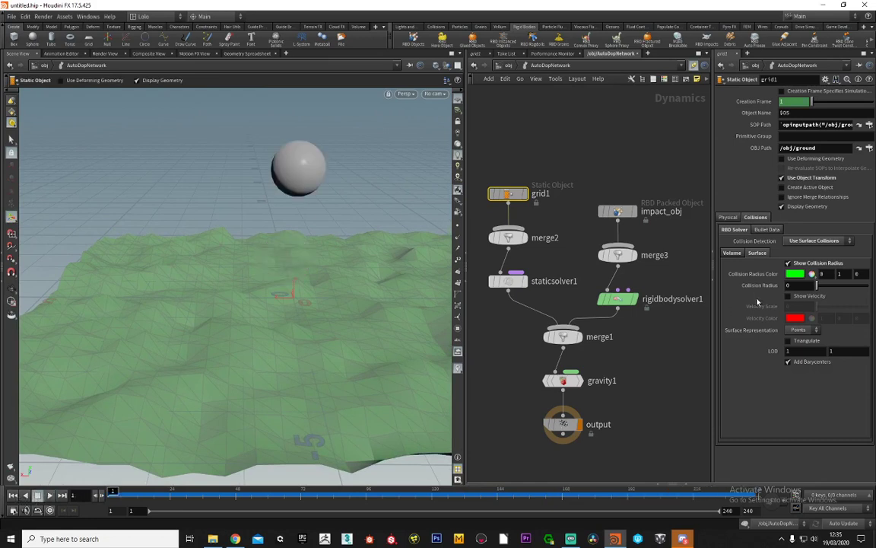
# Turn grid1's Bullet Data guide geometry back on, play to about frame 28 to check the contact, and rewind
pyautogui.click(767, 230)
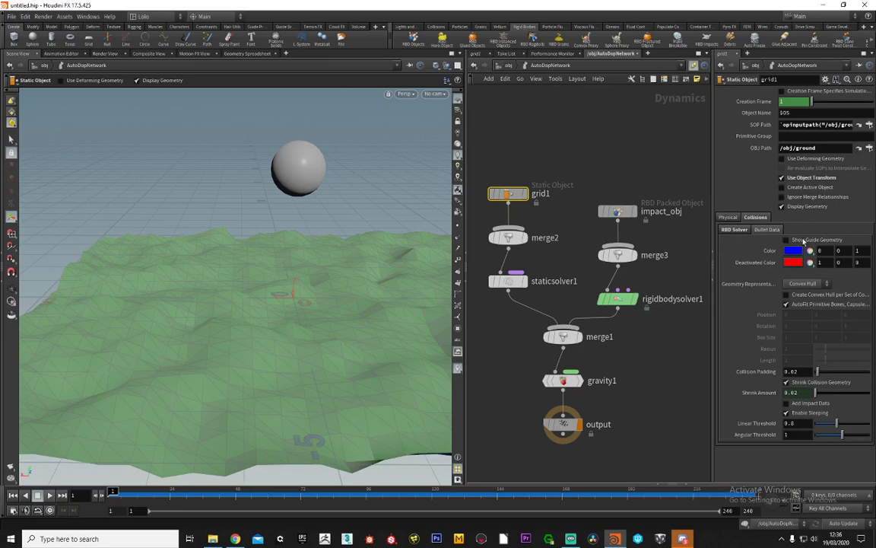
pyautogui.click(788, 240)
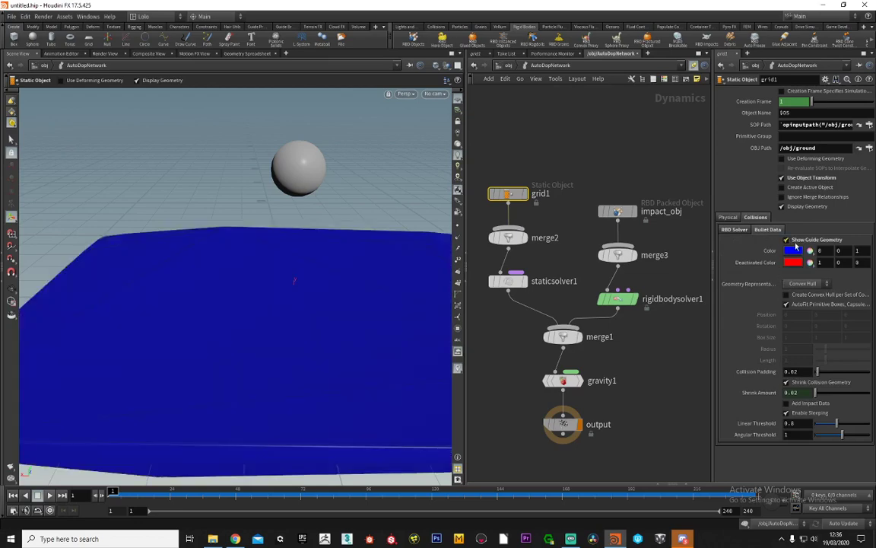
pyautogui.keyDown('alt'); pyautogui.moveTo(313, 317); pyautogui.dragTo(328, 294); pyautogui.keyUp('alt')
pyautogui.click(51, 495)
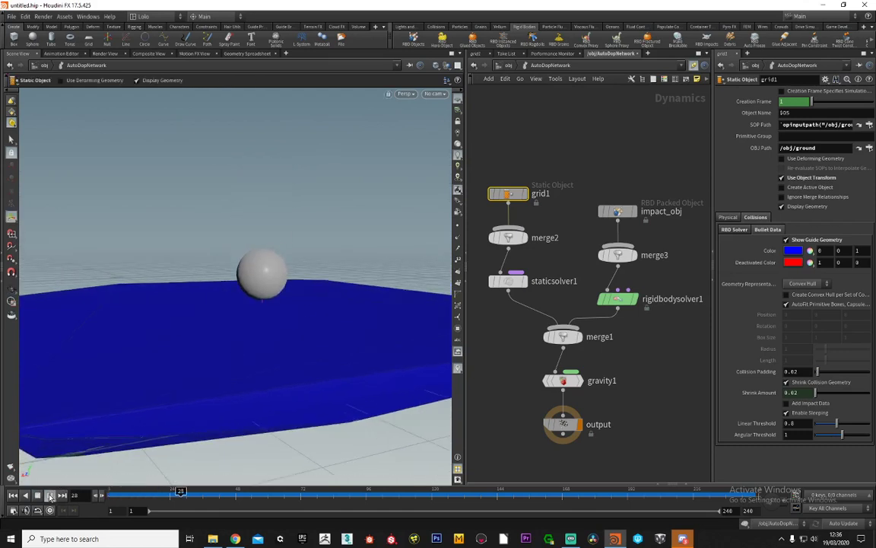
pyautogui.click(12, 495)
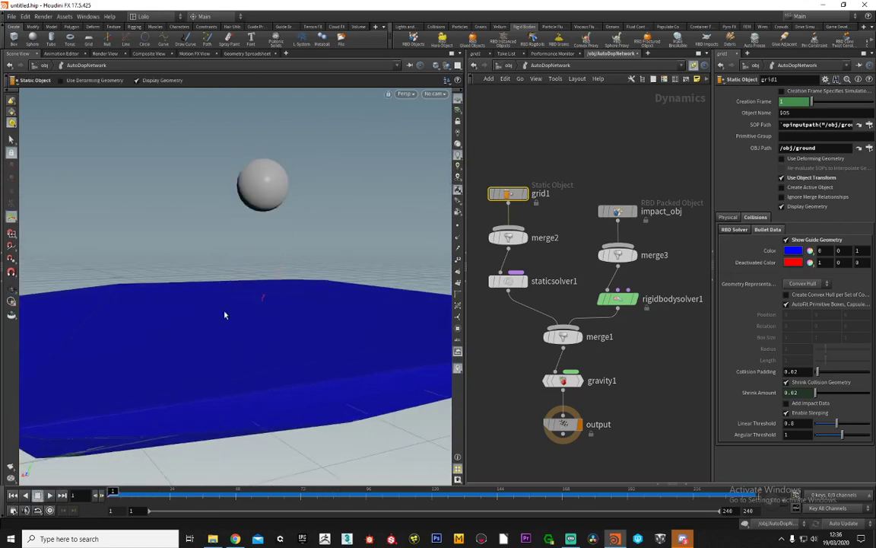
# Set grid1's Bullet geometry representation to Concave
pyautogui.click(795, 284)
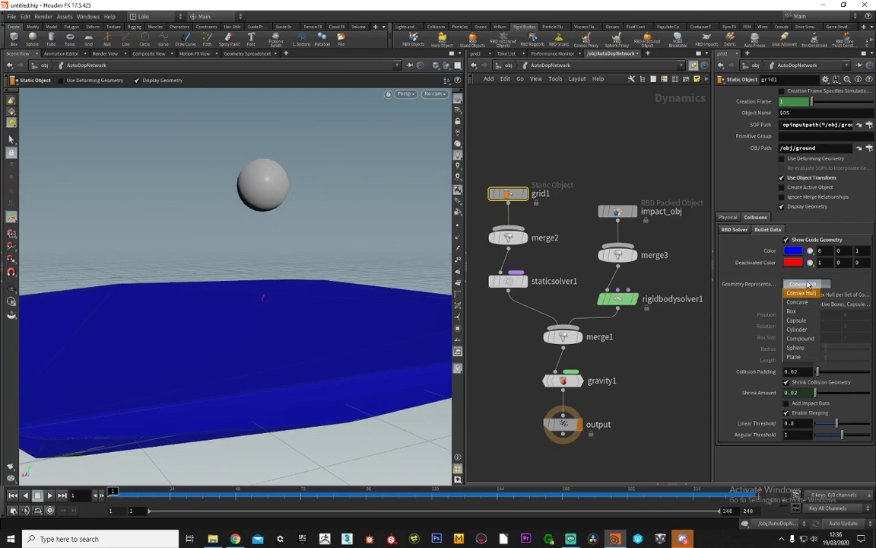
pyautogui.click(799, 306)
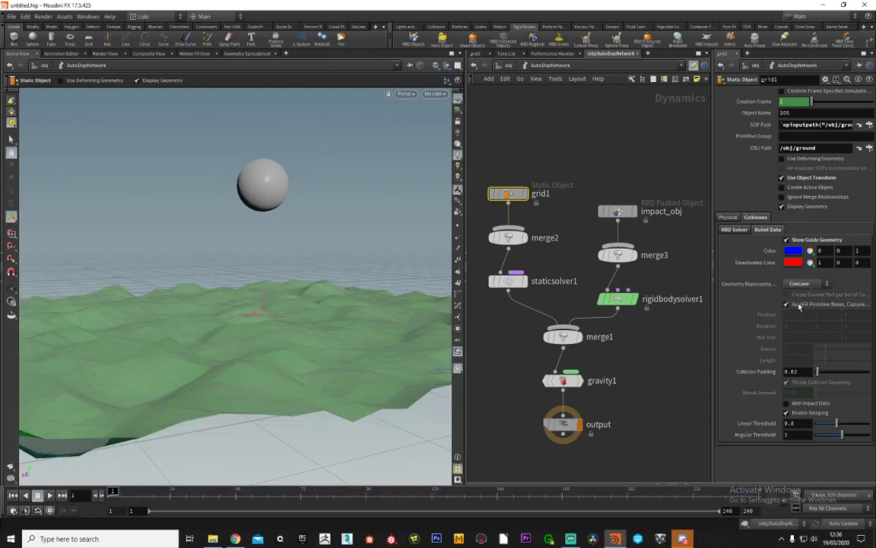
pyautogui.keyDown('alt'); pyautogui.moveTo(332, 307); pyautogui.dragTo(294, 318); pyautogui.keyUp('alt')
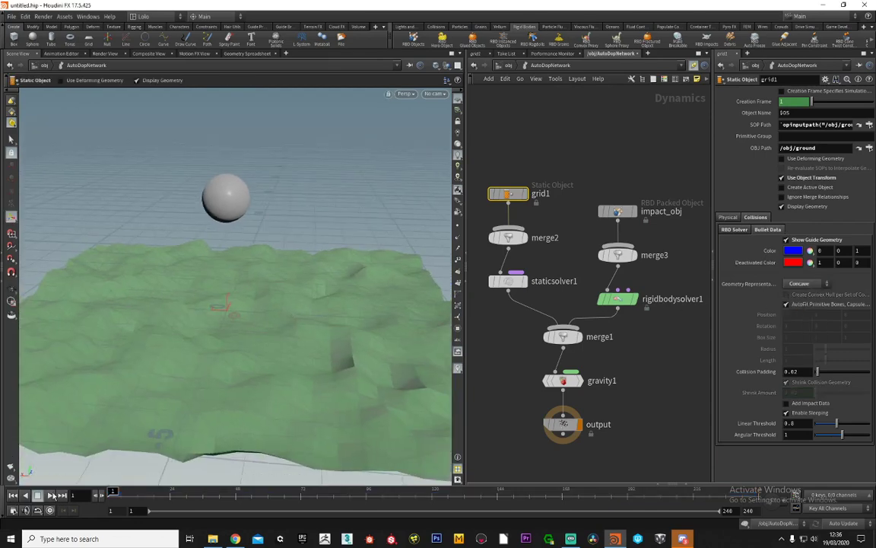
# Play the simulation with the Concave representation, examine how the sphere rolls over the bumps, and stop at frame 197
pyautogui.click(52, 495)
pyautogui.moveTo(192, 306); pyautogui.dragTo(277, 321)
pyautogui.scroll(2, 215, 332)
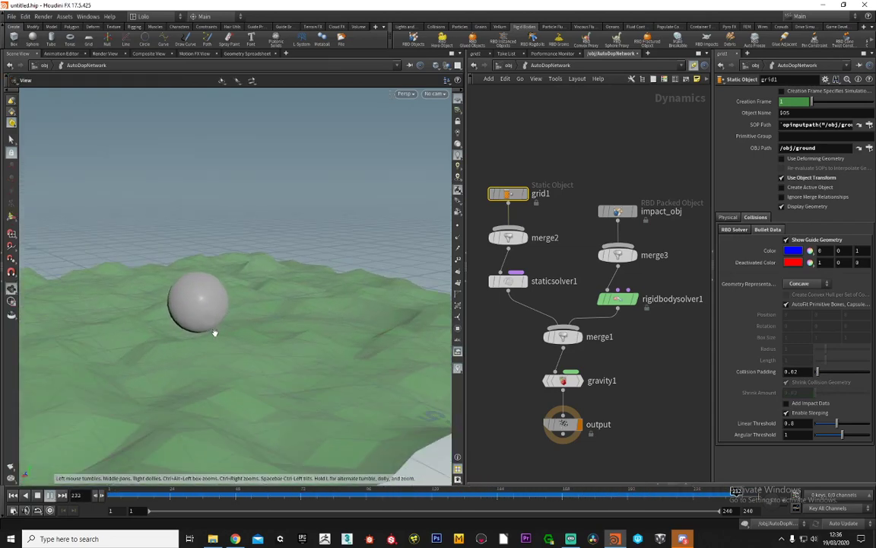
pyautogui.moveTo(214, 332); pyautogui.dragTo(326, 330)
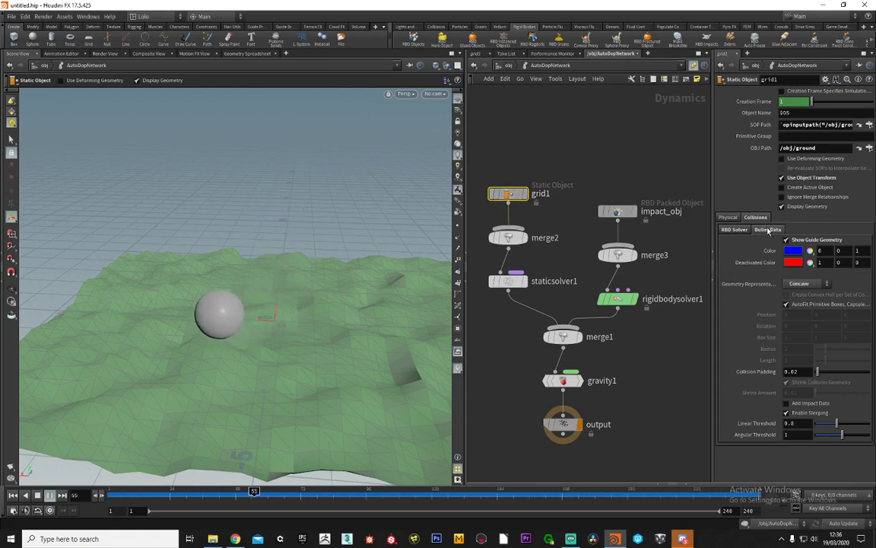
pyautogui.click(801, 284)
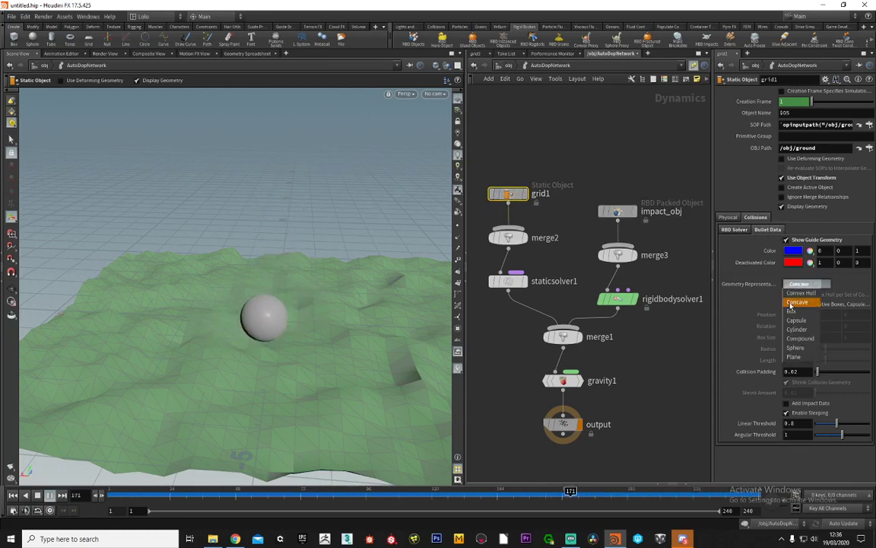
pyautogui.click(797, 304)
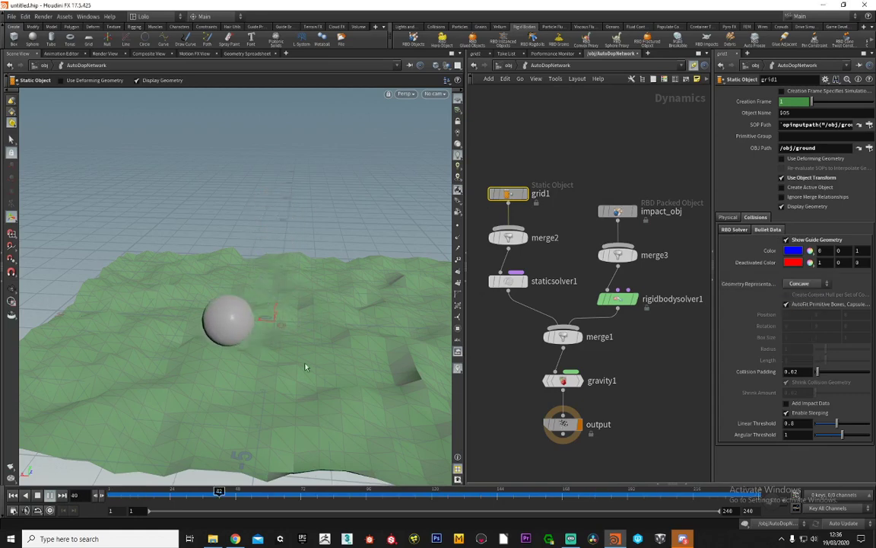
pyautogui.keyDown('alt'); pyautogui.moveTo(305, 365); pyautogui.dragTo(239, 333); pyautogui.keyUp('alt')
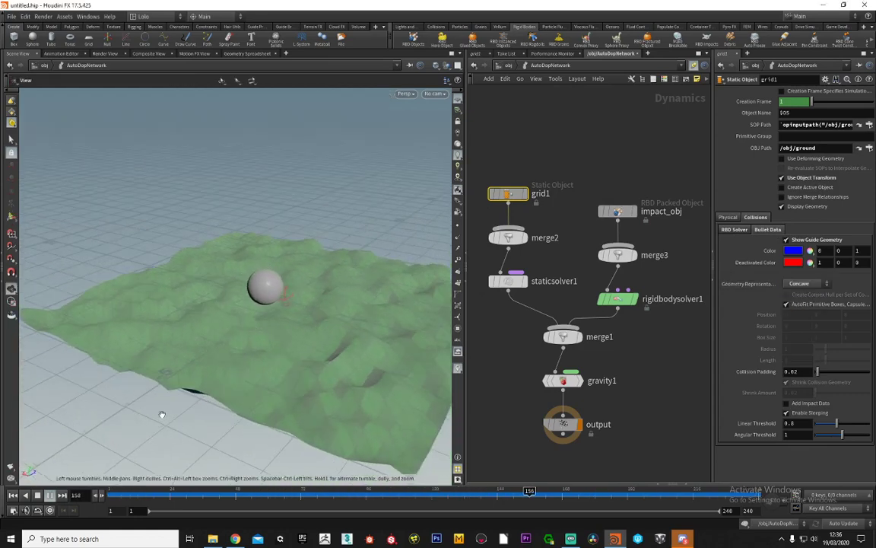
pyautogui.click(37, 496)
# Hide the surface collision radius in grid1's RBD Solver settings and return to its Bullet Data settings
pyautogui.click(737, 230)
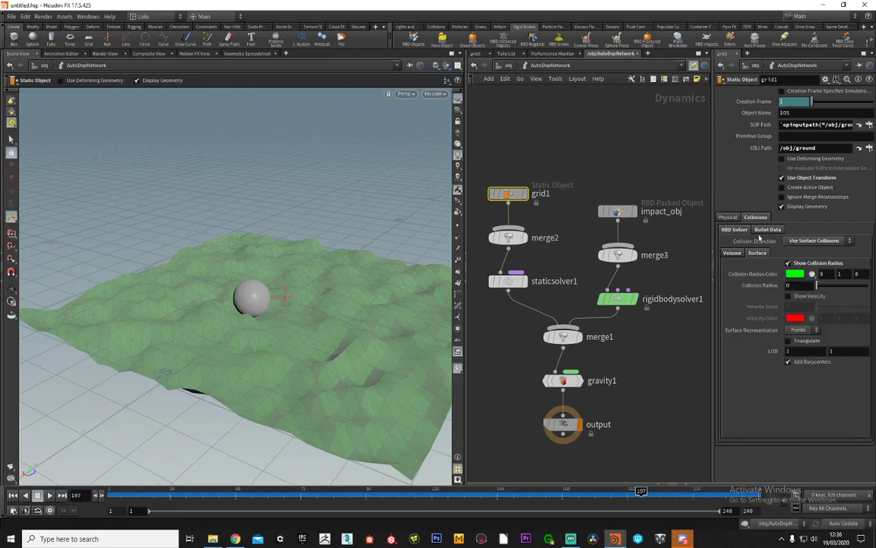
pyautogui.click(788, 263)
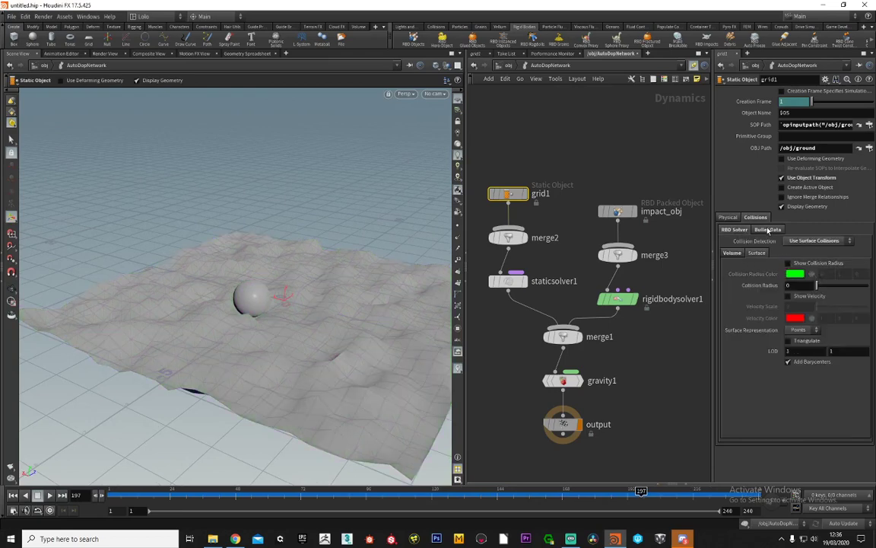
pyautogui.click(768, 229)
pyautogui.keyDown('alt'); pyautogui.moveTo(303, 352); pyautogui.dragTo(312, 305); pyautogui.keyUp('alt')
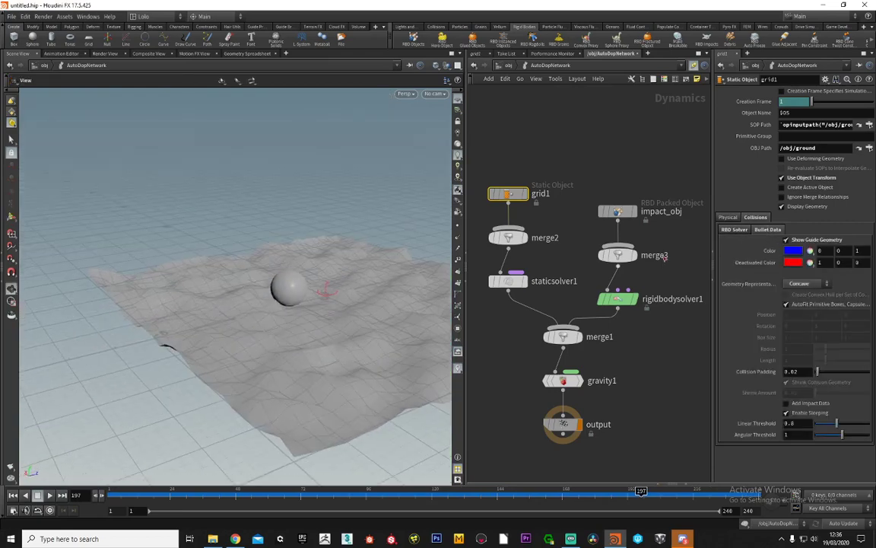
# Switch grid1's Bullet geometry representation to Convex Hull and rewind to frame 1 to examine the collision shape
pyautogui.click(798, 282)
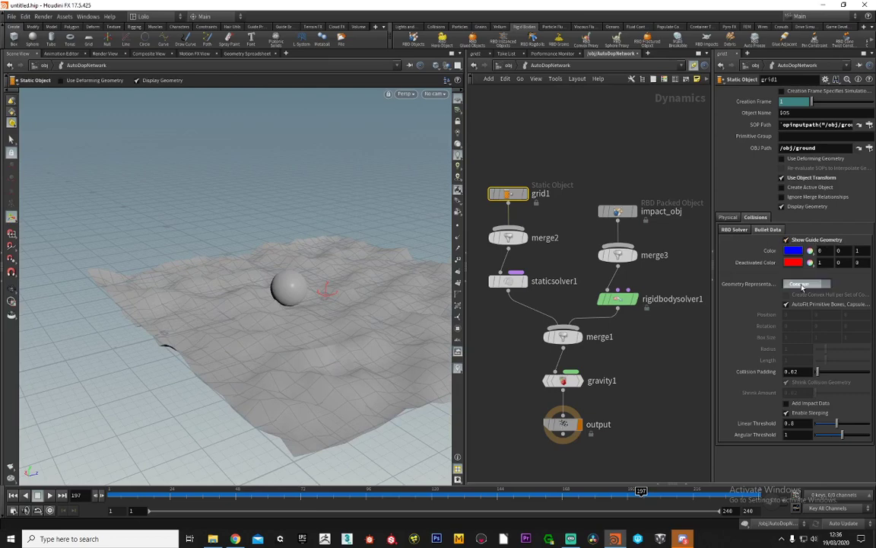
pyautogui.click(721, 268)
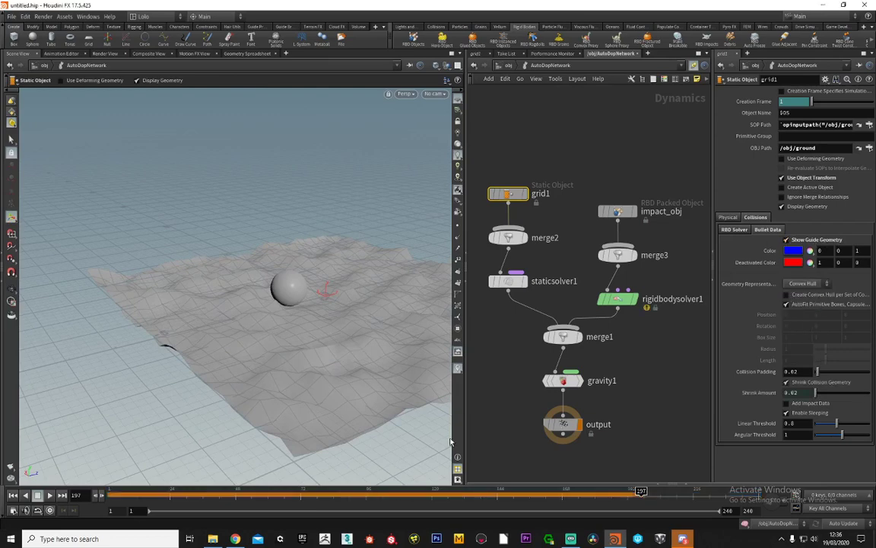
pyautogui.click(11, 495)
pyautogui.keyDown('alt'); pyautogui.moveTo(343, 253); pyautogui.dragTo(248, 295); pyautogui.keyUp('alt')
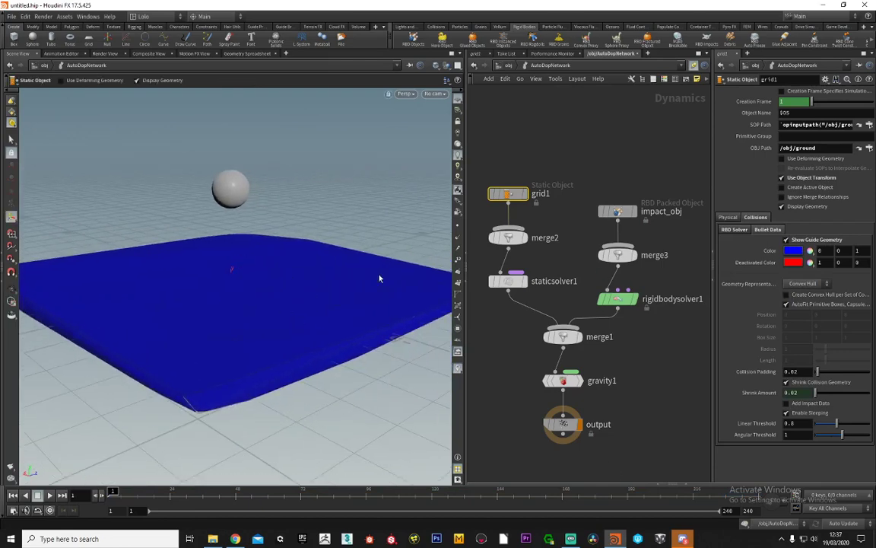
# Return grid1's Bullet geometry representation to Concave and examine the ground's collision shape
pyautogui.click(797, 284)
pyautogui.click(799, 305)
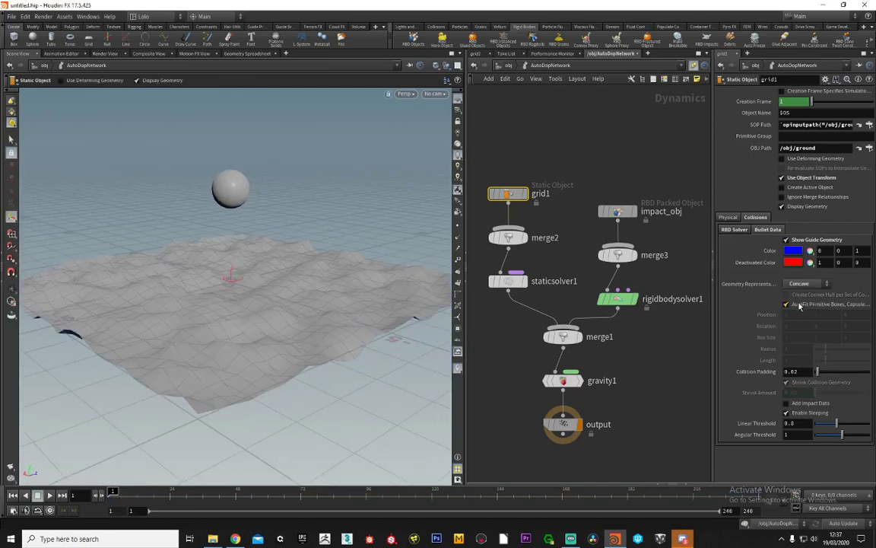
pyautogui.keyDown('alt'); pyautogui.moveTo(247, 310); pyautogui.dragTo(236, 347); pyautogui.keyUp('alt')
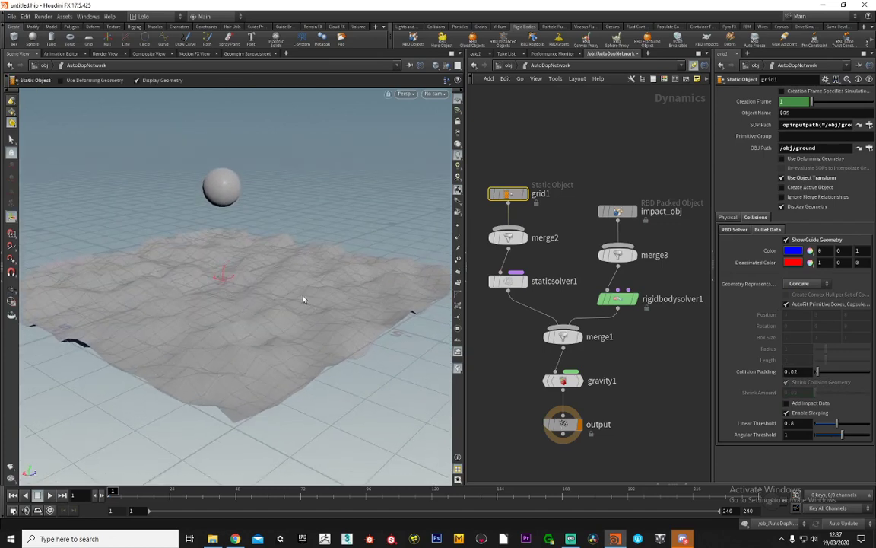
# Try the Box, Cylinder and Sphere Bullet geometry representations on grid1, comparing their collision shapes, and return it to Concave
pyautogui.click(798, 284)
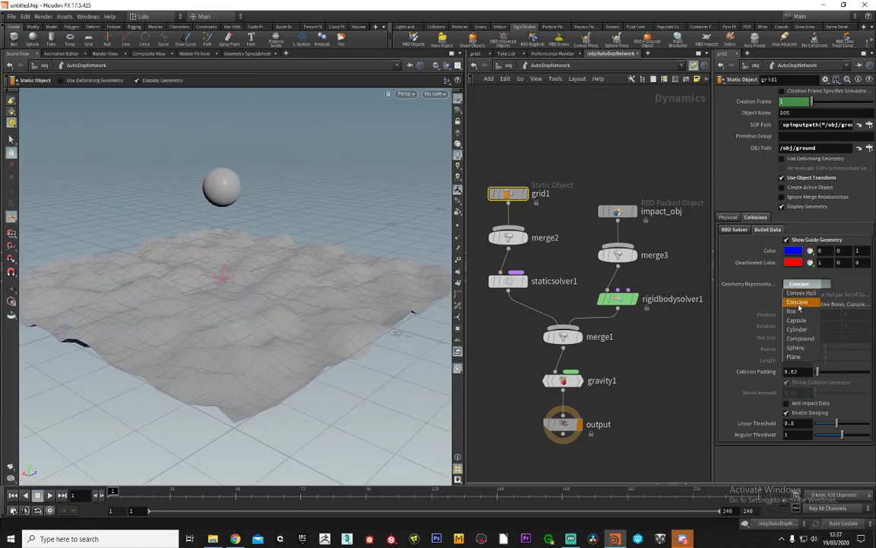
pyautogui.click(798, 312)
pyautogui.click(798, 284)
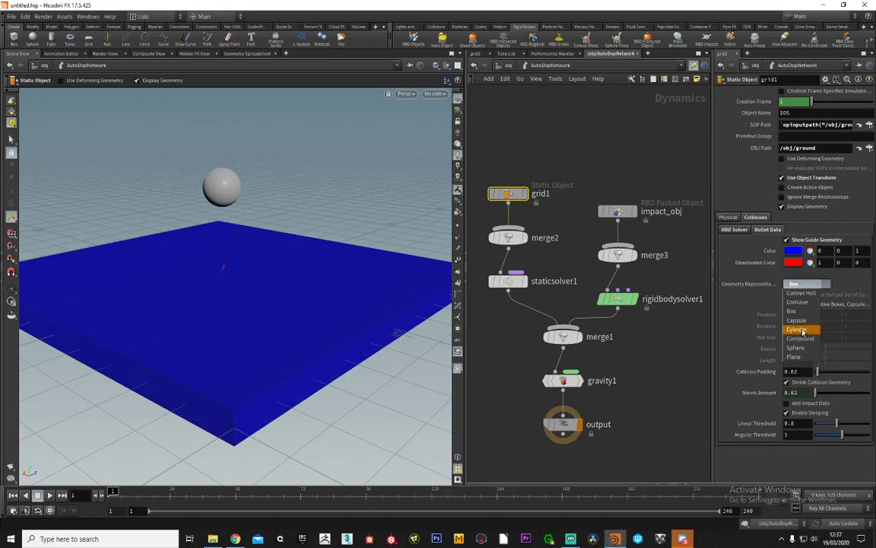
pyautogui.click(802, 333)
pyautogui.click(799, 284)
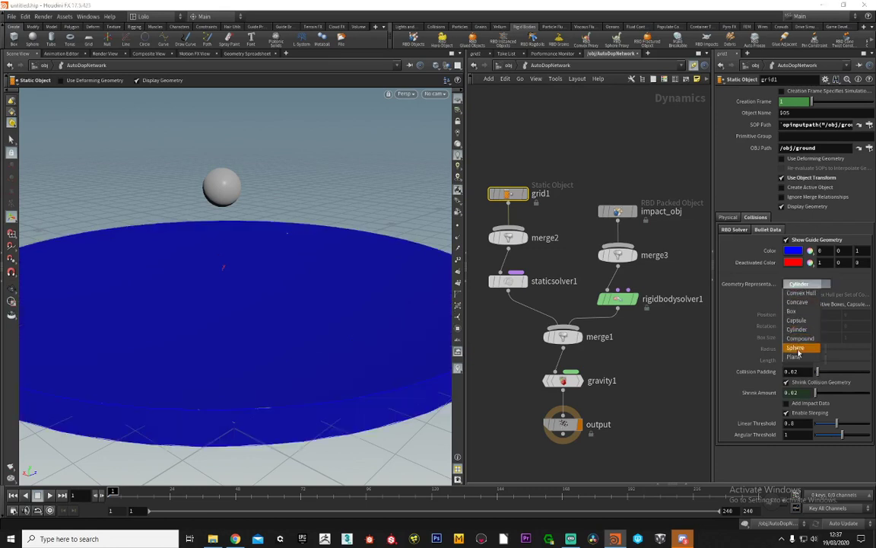
pyautogui.click(800, 313)
pyautogui.click(800, 285)
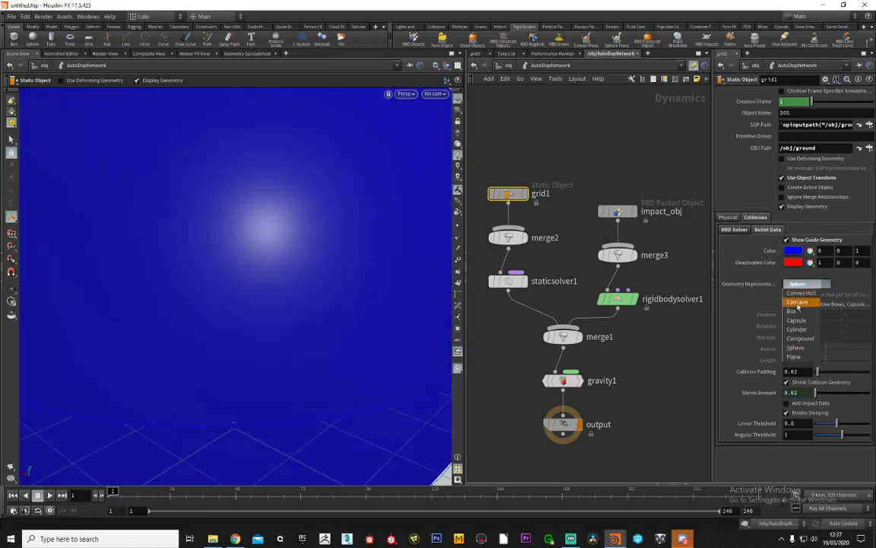
pyautogui.click(799, 298)
# Play the simulation with the Concave ground, examine how the sphere settles on the bumps, and rewind to frame 1
pyautogui.keyDown('alt'); pyautogui.moveTo(250, 266); pyautogui.dragTo(281, 281); pyautogui.keyUp('alt')
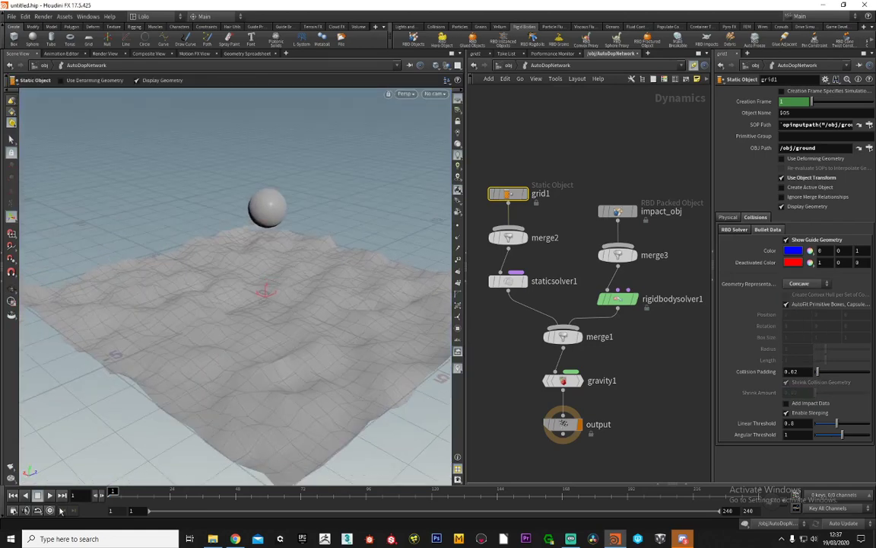
pyautogui.click(50, 495)
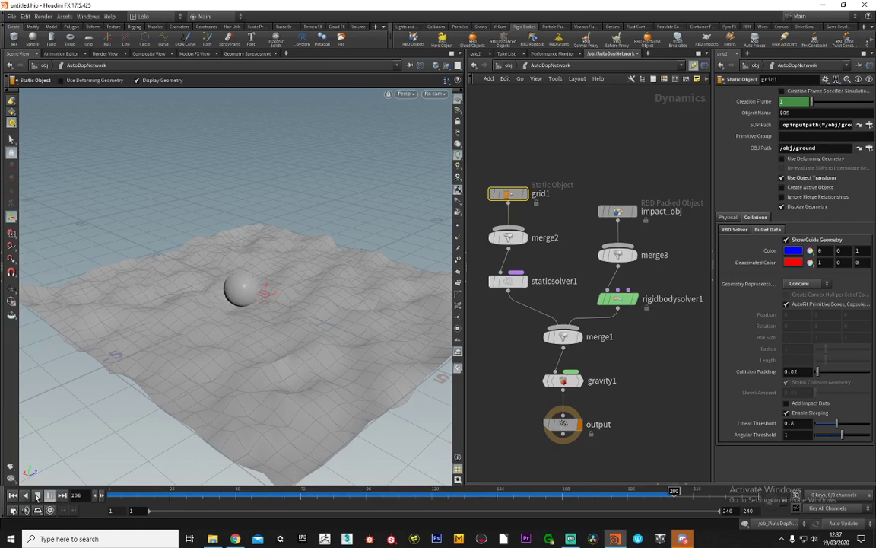
pyautogui.click(37, 495)
pyautogui.click(13, 495)
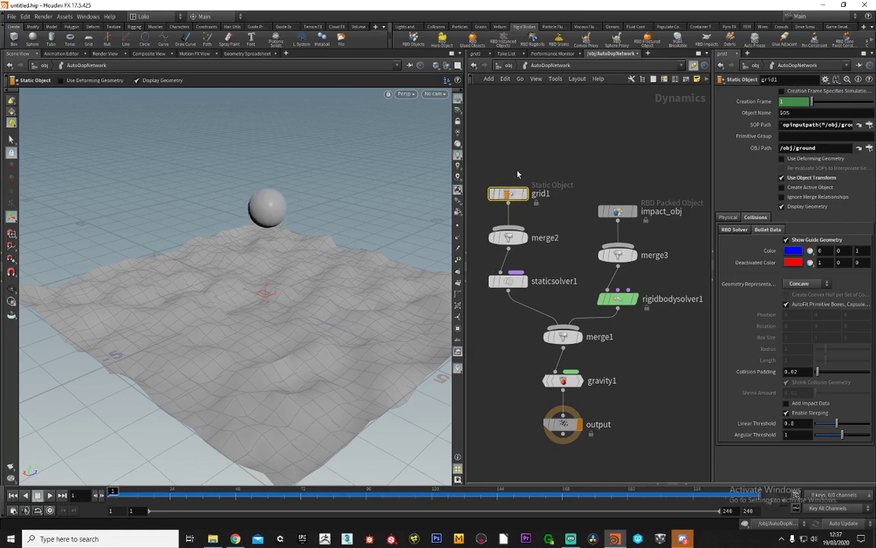
# Delete the grid1 static object from the AutoDopNetwork
pyautogui.moveTo(595, 145); pyautogui.dragTo(595, 156, button='middle')
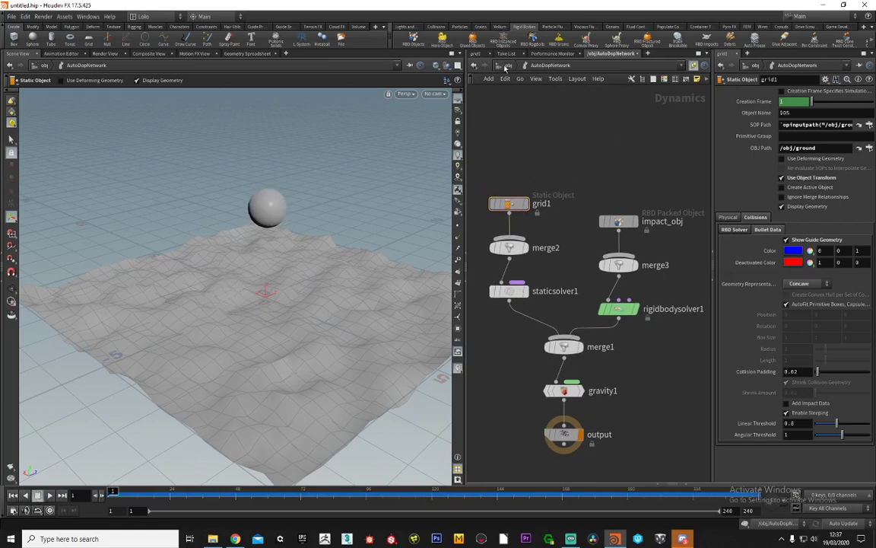
pyautogui.click(504, 67)
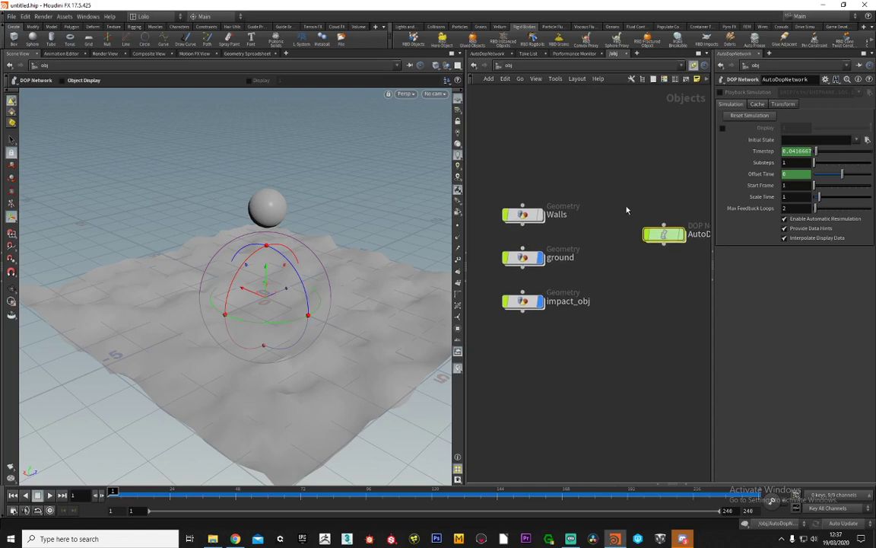
pyautogui.moveTo(626, 208); pyautogui.dragTo(622, 213, button='middle')
pyautogui.moveTo(536, 310)
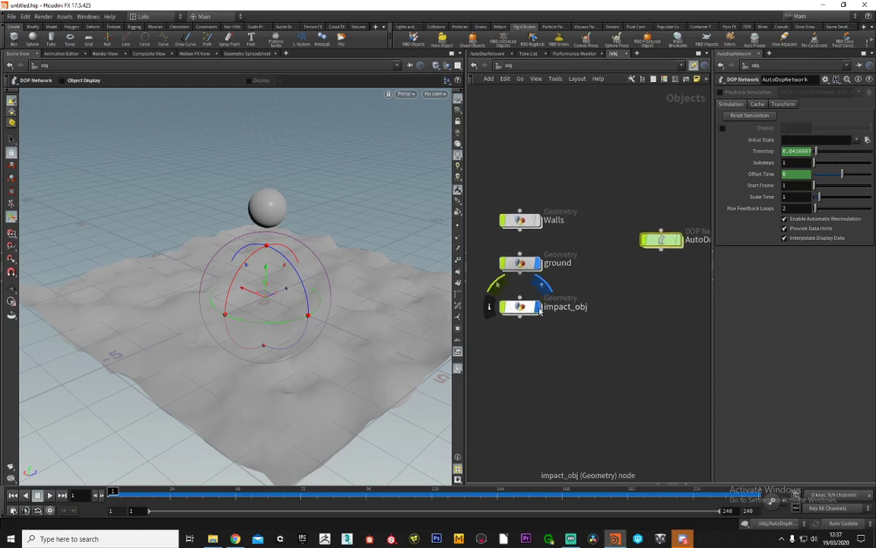
pyautogui.doubleClick(661, 239)
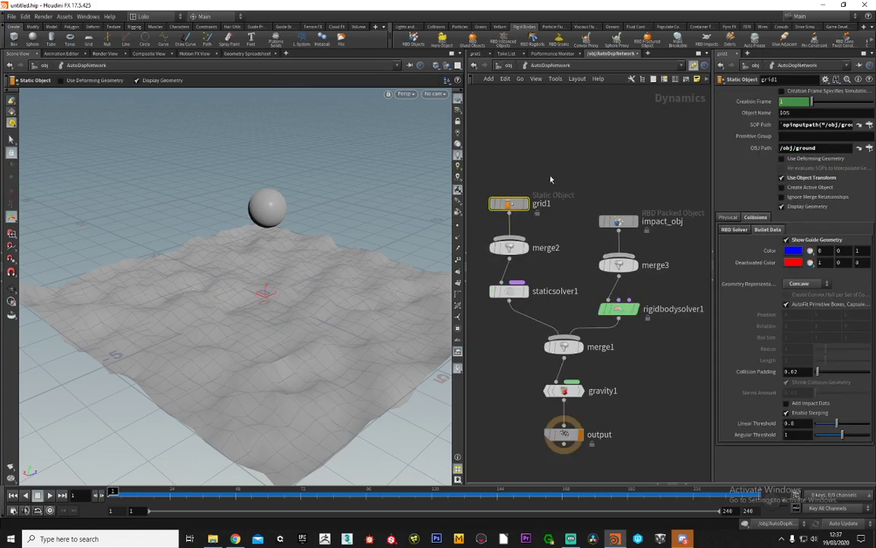
pyautogui.moveTo(551, 181); pyautogui.dragTo(559, 176, button='middle')
pyautogui.moveTo(486, 157); pyautogui.dragTo(536, 207)
pyautogui.press('Delete')
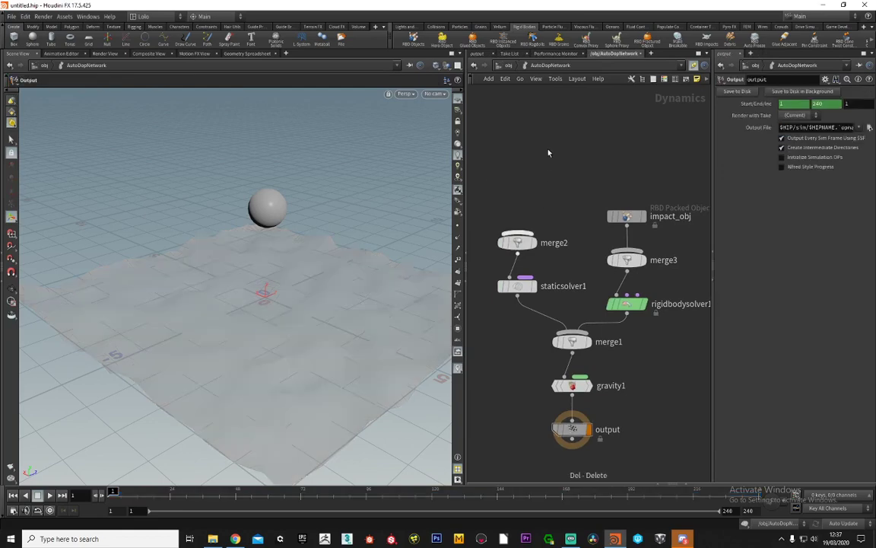
# At object level, hide the ground geometry and display the Walls object
pyautogui.click(506, 67)
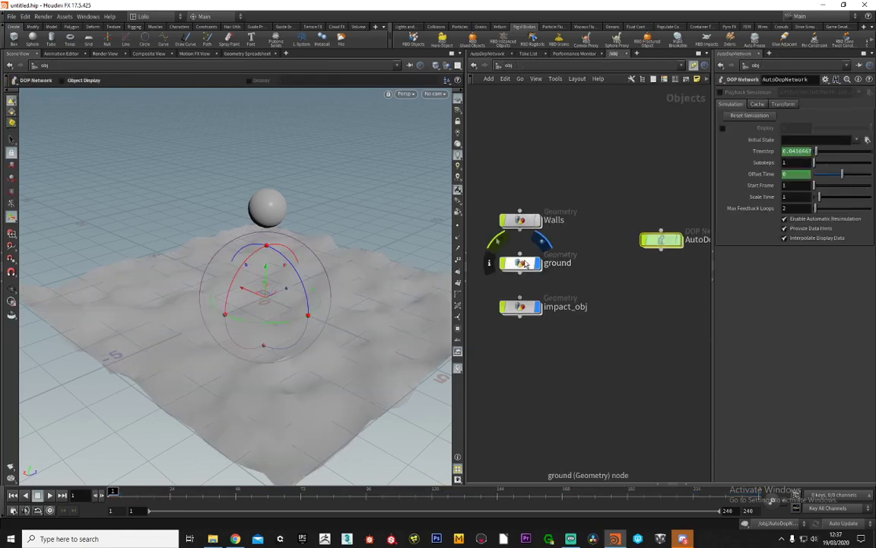
pyautogui.click(539, 263)
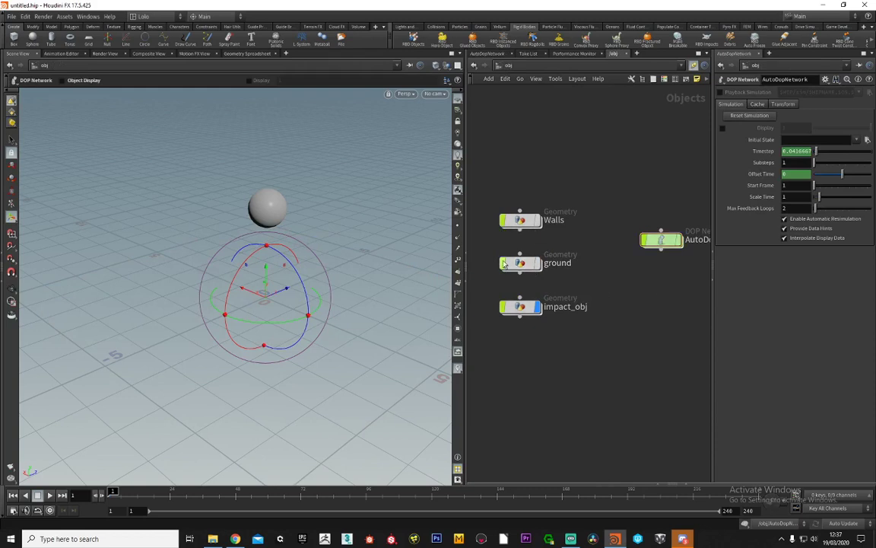
pyautogui.click(525, 264)
pyautogui.click(538, 221)
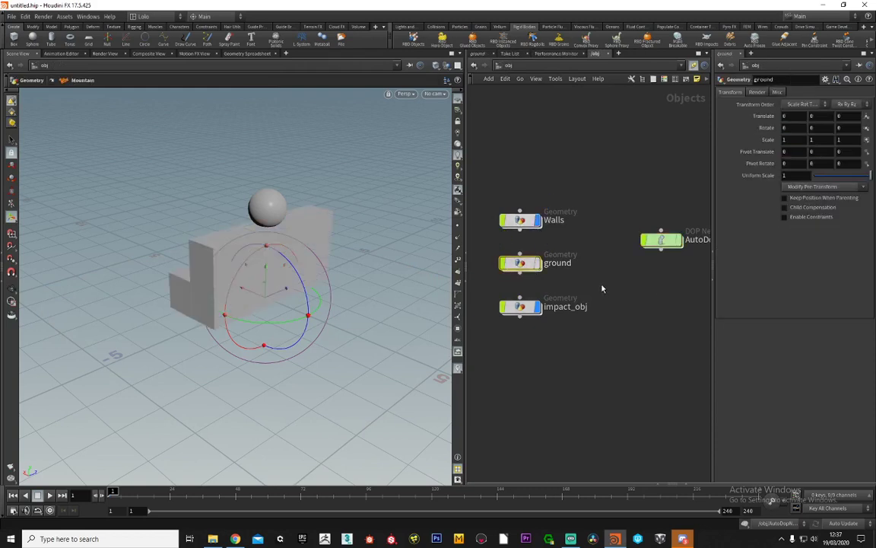
# Add a Ground Plane collision object and place its node below impact_obj in the object network
pyautogui.click(437, 27)
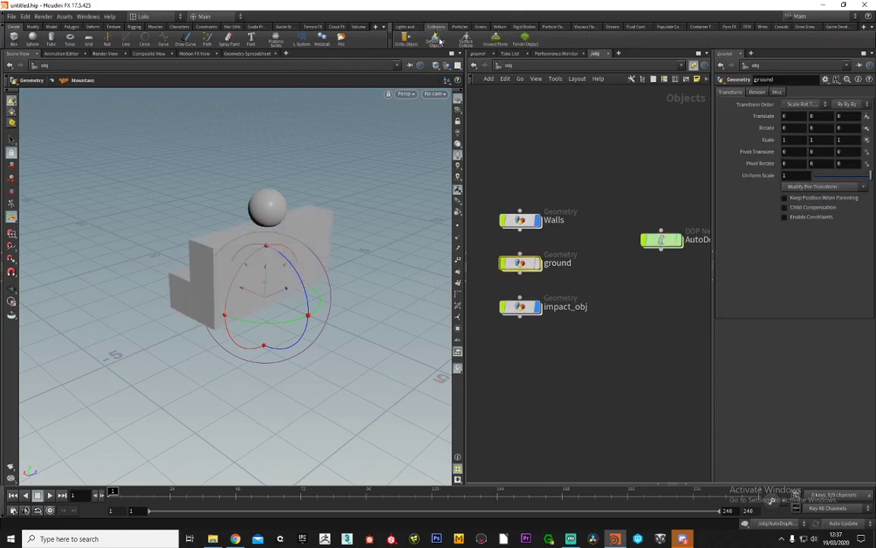
pyautogui.click(495, 38)
pyautogui.moveTo(522, 164); pyautogui.dragTo(563, 201, button='middle')
pyautogui.scroll(-1, 563, 201)
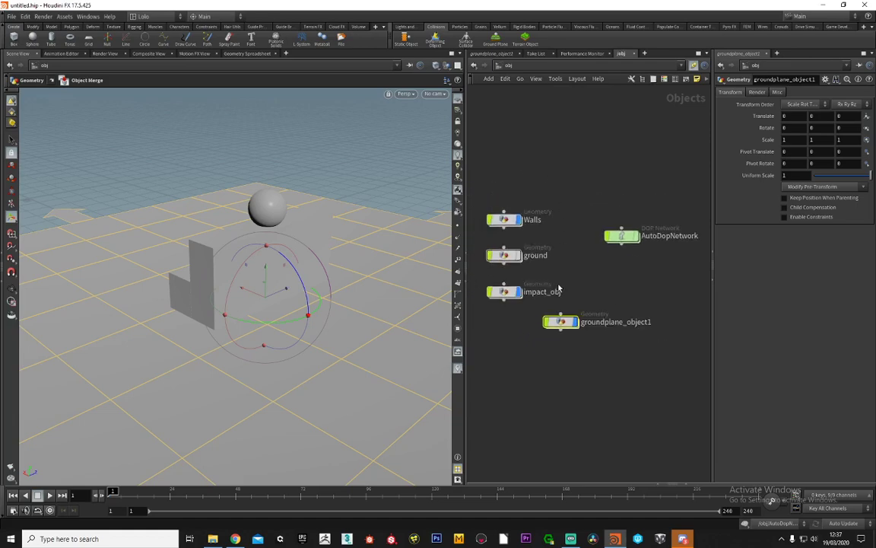
pyautogui.moveTo(563, 326); pyautogui.dragTo(507, 333)
# Inside the AutoDopNetwork, move the groundplane1 node further above merge2 to tidy the layout
pyautogui.doubleClick(617, 240)
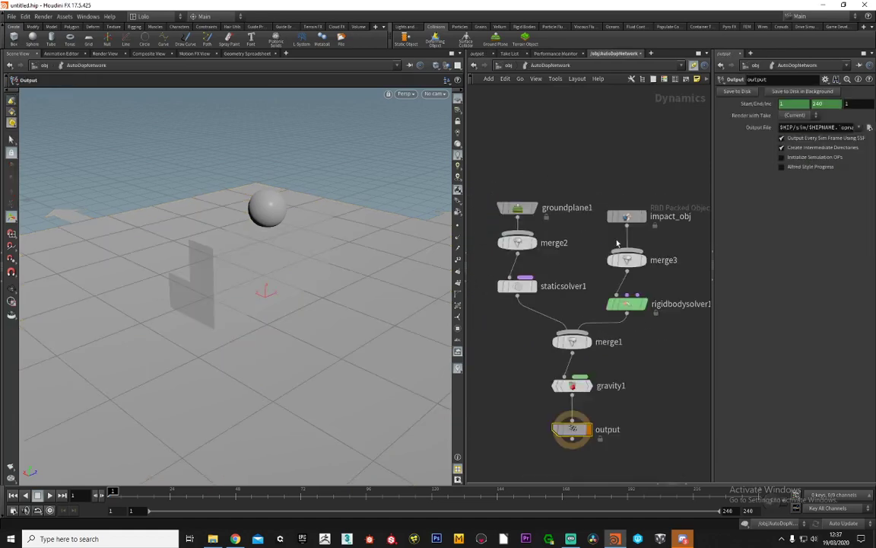
pyautogui.click(514, 204)
pyautogui.moveTo(513, 204); pyautogui.dragTo(514, 179)
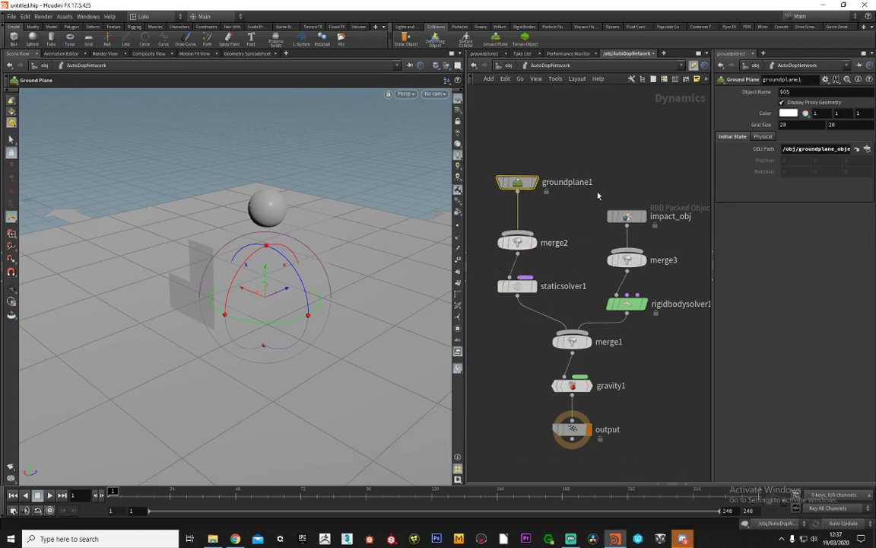
pyautogui.moveTo(598, 195); pyautogui.dragTo(592, 195, button='middle')
# Play the simulation to examine how the sphere lands on the flat ground plane, then rewind to frame 1
pyautogui.keyDown('alt'); pyautogui.moveTo(280, 260); pyautogui.dragTo(305, 262); pyautogui.keyUp('alt')
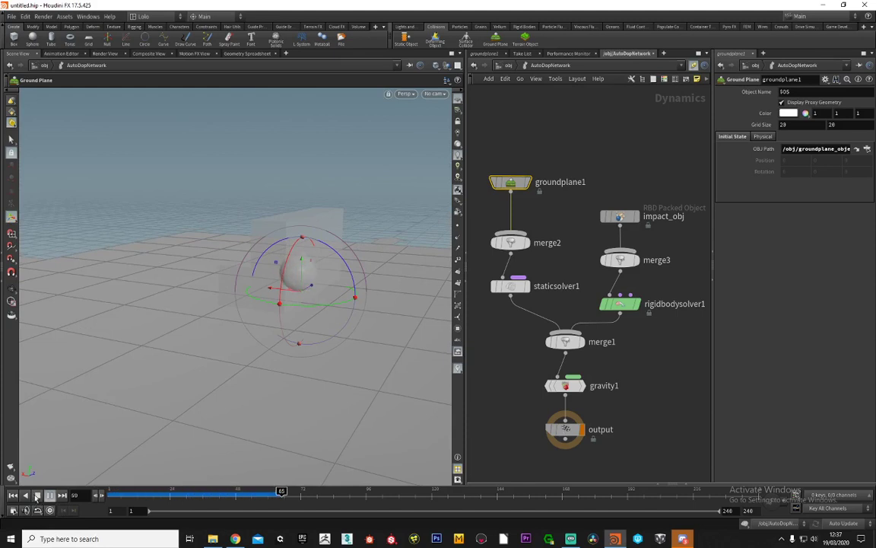
pyautogui.click(37, 497)
pyautogui.click(13, 496)
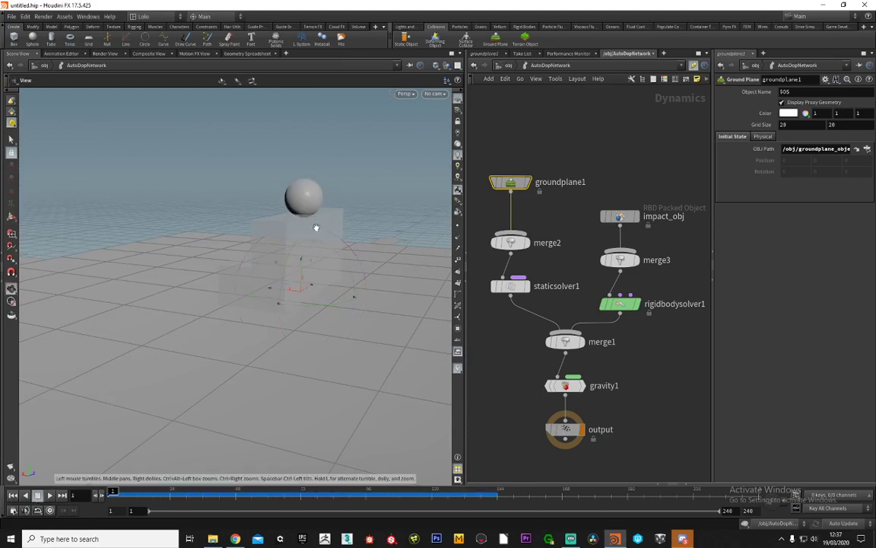
pyautogui.keyDown('alt'); pyautogui.moveTo(315, 228); pyautogui.dragTo(298, 234); pyautogui.keyUp('alt')
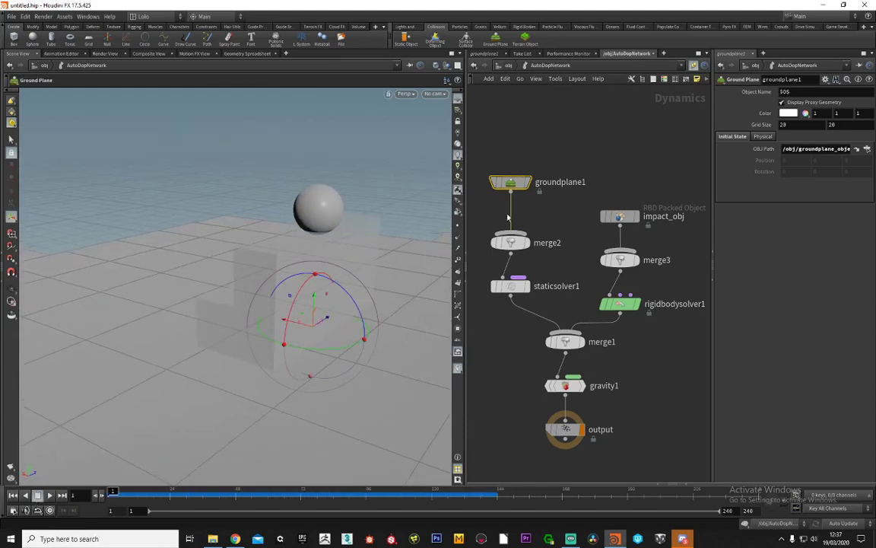
# Move impact_obj away from the walls to about X -2.84, Y 2.55 without keeping any rotation
pyautogui.click(509, 66)
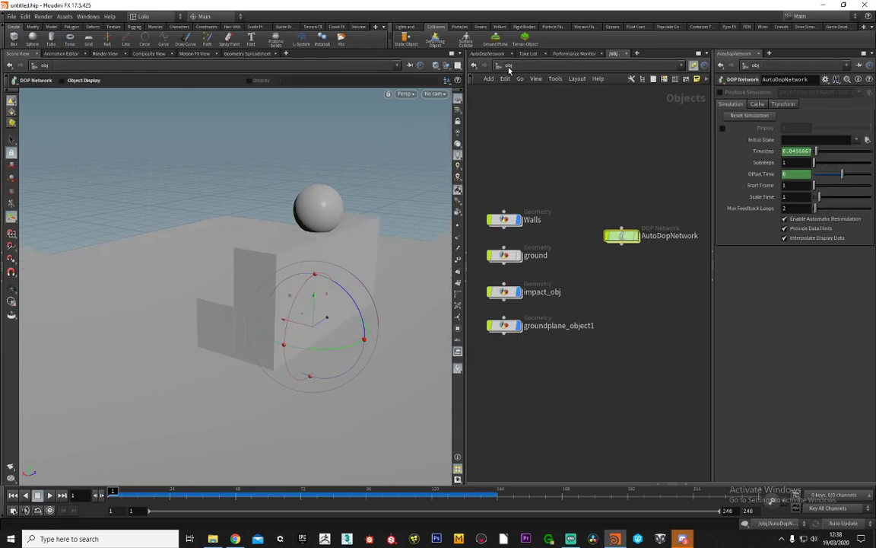
pyautogui.click(505, 291)
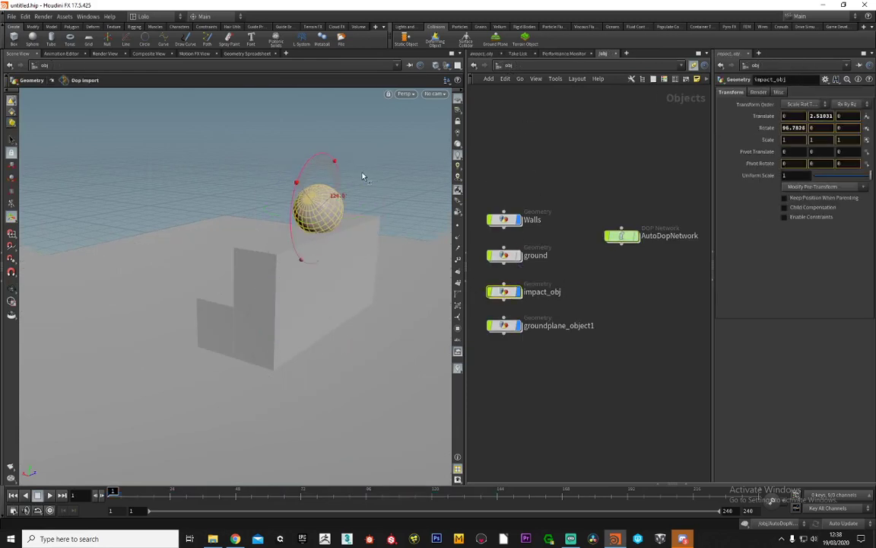
pyautogui.press('space')
pyautogui.moveTo(324, 198); pyautogui.dragTo(358, 219)
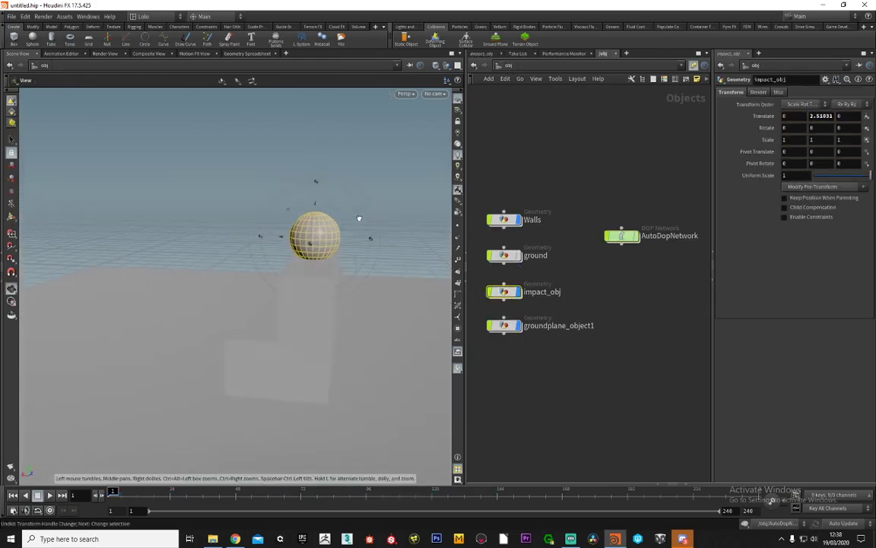
pyautogui.moveTo(295, 220); pyautogui.dragTo(439, 211)
pyautogui.press('space')
pyautogui.moveTo(363, 202); pyautogui.dragTo(293, 209, button='middle')
pyautogui.moveTo(292, 209); pyautogui.dragTo(221, 251)
pyautogui.press('r')
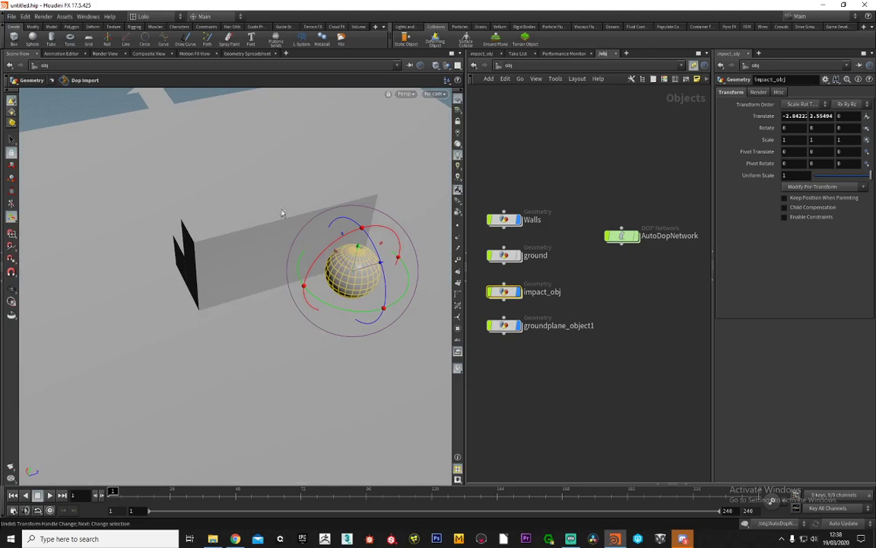
pyautogui.press('space')
pyautogui.moveTo(275, 187); pyautogui.dragTo(338, 206)
pyautogui.moveTo(278, 240); pyautogui.dragTo(321, 221)
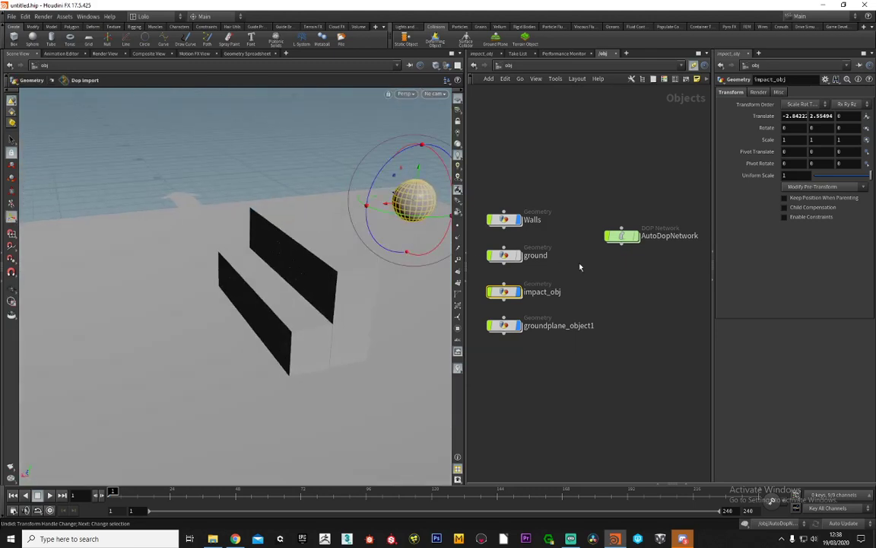
# Hide groundplane_object1 and show wireframes over the shaded geometry to expose the wall's fracture pieces
pyautogui.click(518, 325)
pyautogui.press('space')
pyautogui.moveTo(332, 304)
pyautogui.mouseDown()
pyautogui.moveTo(266, 258)
pyautogui.moveTo(240, 256)
pyautogui.moveTo(309, 260)
pyautogui.moveTo(182, 260)
pyautogui.mouseUp()
pyautogui.press('r')
pyautogui.hotkey('shift', 'w')
pyautogui.moveTo(397, 259); pyautogui.dragTo(339, 256)
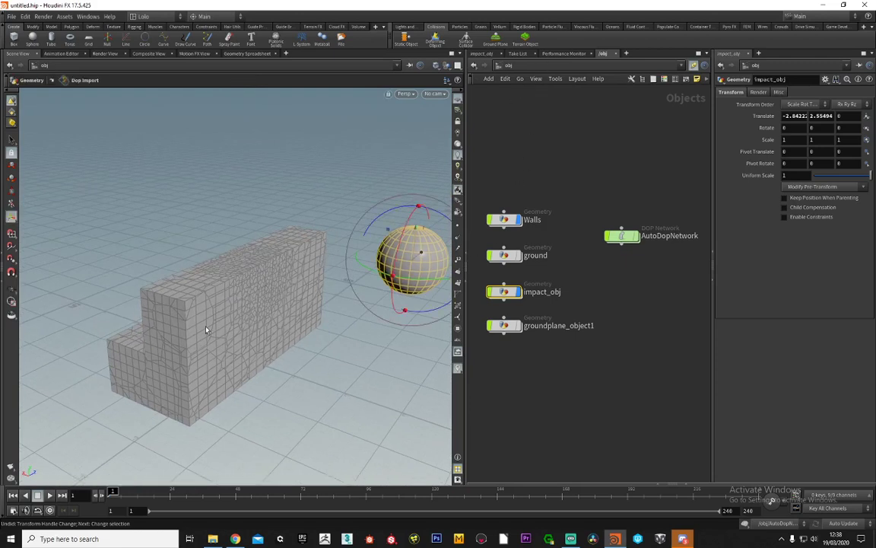
# Make the Walls geometry an RBD Fractured Object of the RBD Packed Object type
pyautogui.moveTo(512, 155); pyautogui.dragTo(518, 150, button='middle')
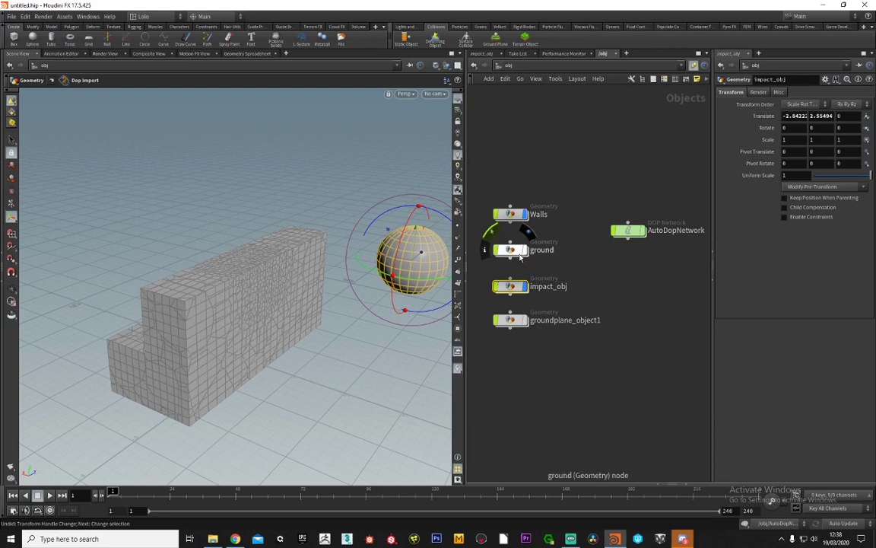
pyautogui.click(524, 26)
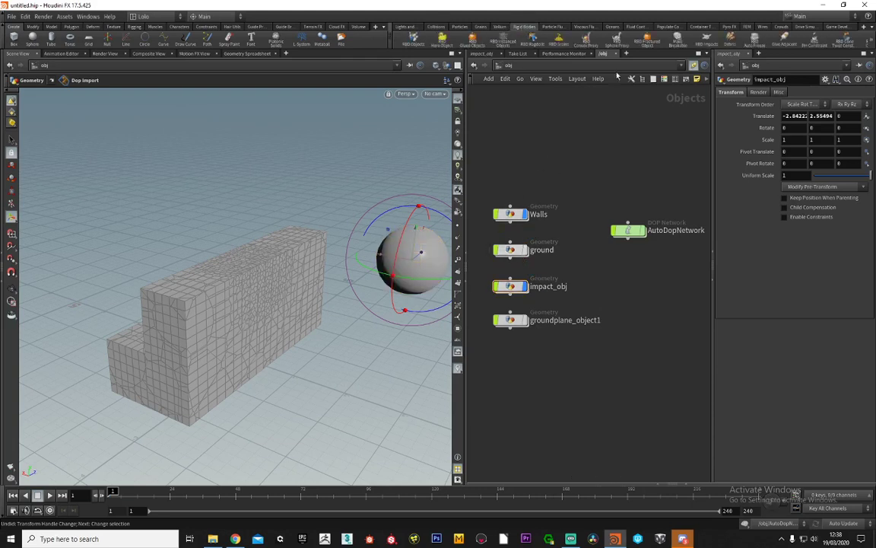
pyautogui.click(647, 40)
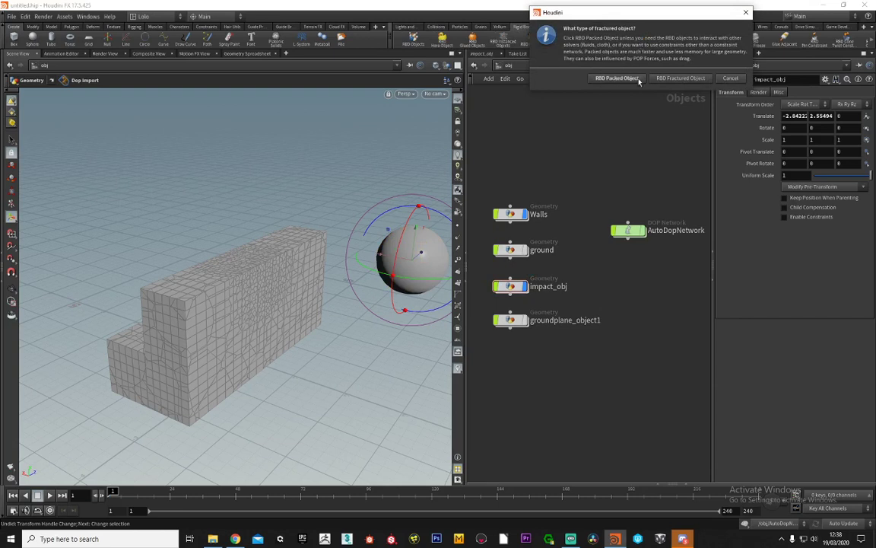
pyautogui.click(636, 79)
pyautogui.click(221, 288)
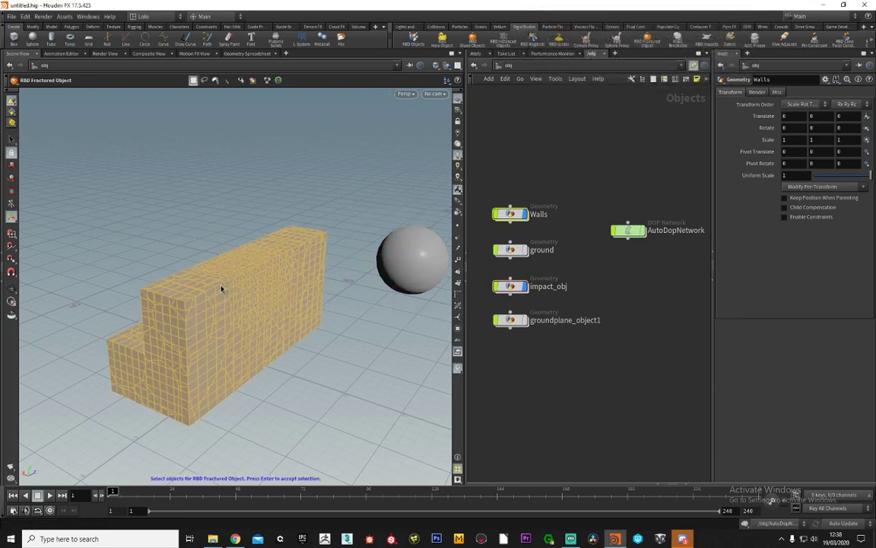
pyautogui.press('Return')
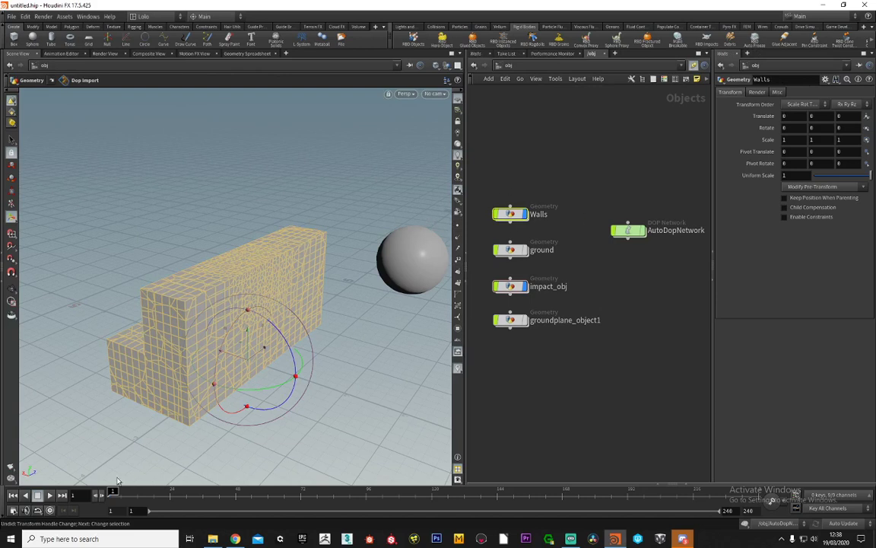
# Play the simulation to examine how the fractured wall behaves, and rewind to frame 1
pyautogui.click(49, 495)
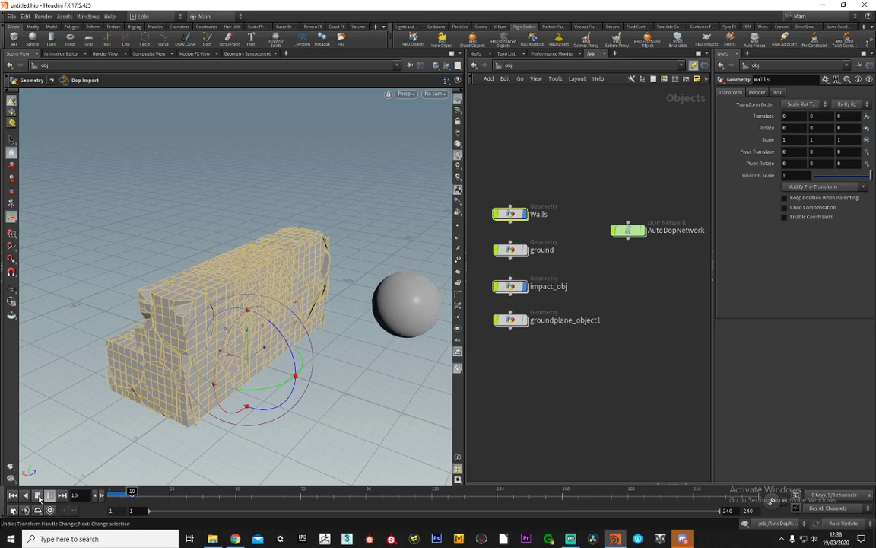
pyautogui.click(37, 495)
pyautogui.click(13, 495)
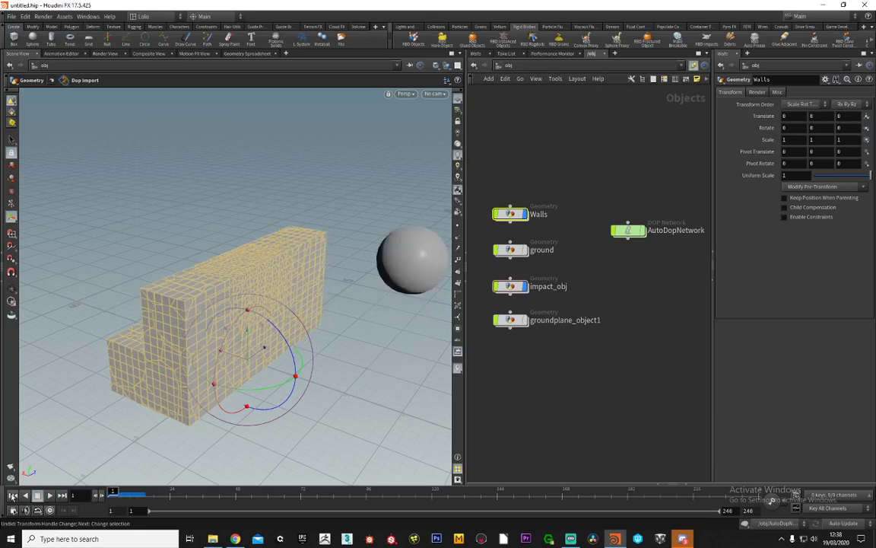
# Open AutoDopNetwork and spread the Walls and impact_obj packed object nodes apart above their merge
pyautogui.click(602, 246)
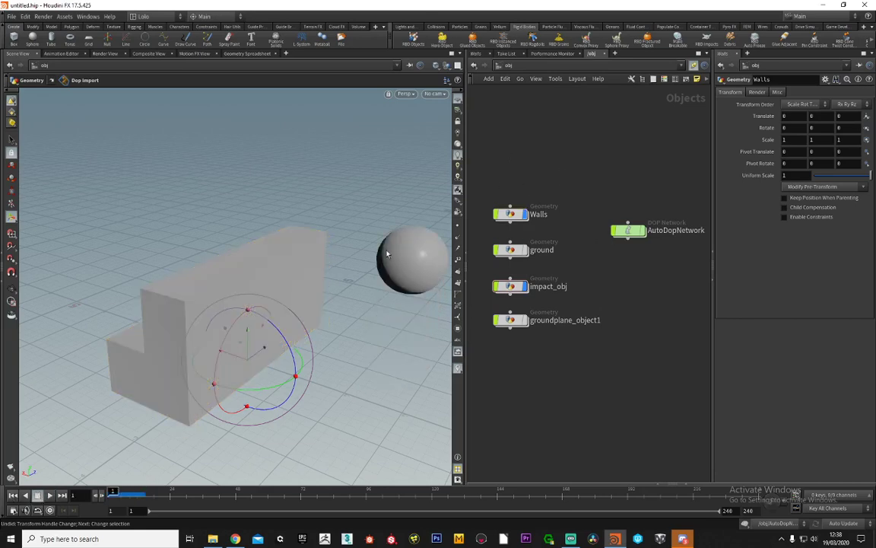
pyautogui.keyDown('alt'); pyautogui.moveTo(387, 254); pyautogui.dragTo(383, 292); pyautogui.keyUp('alt')
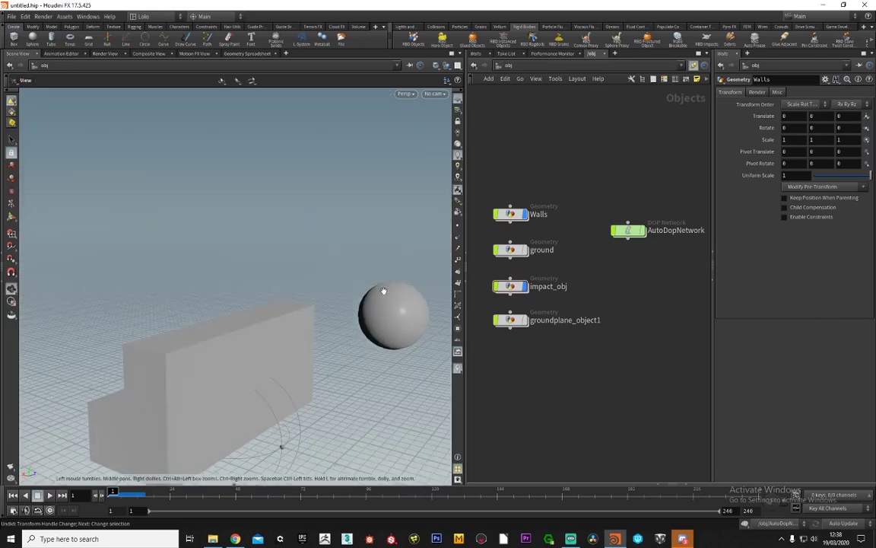
pyautogui.press('Return')
pyautogui.doubleClick(627, 232)
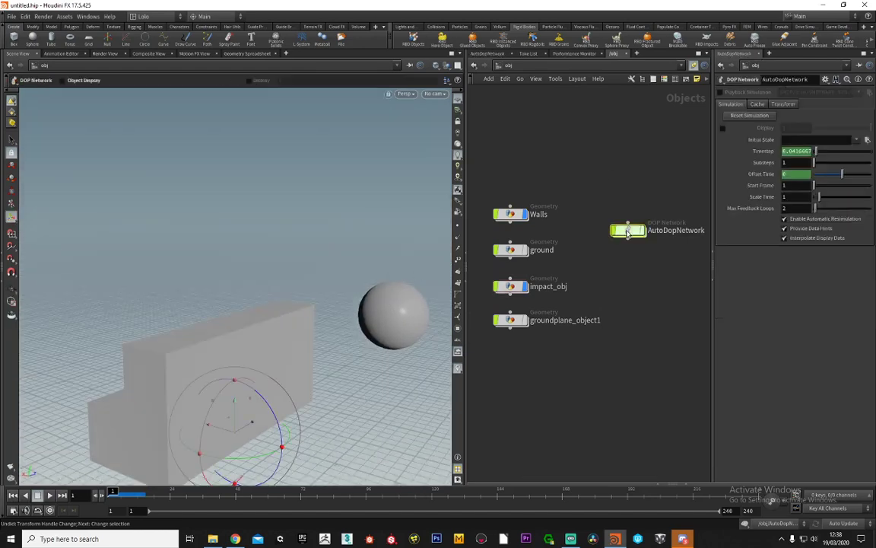
pyautogui.moveTo(634, 165); pyautogui.dragTo(573, 128, button='middle')
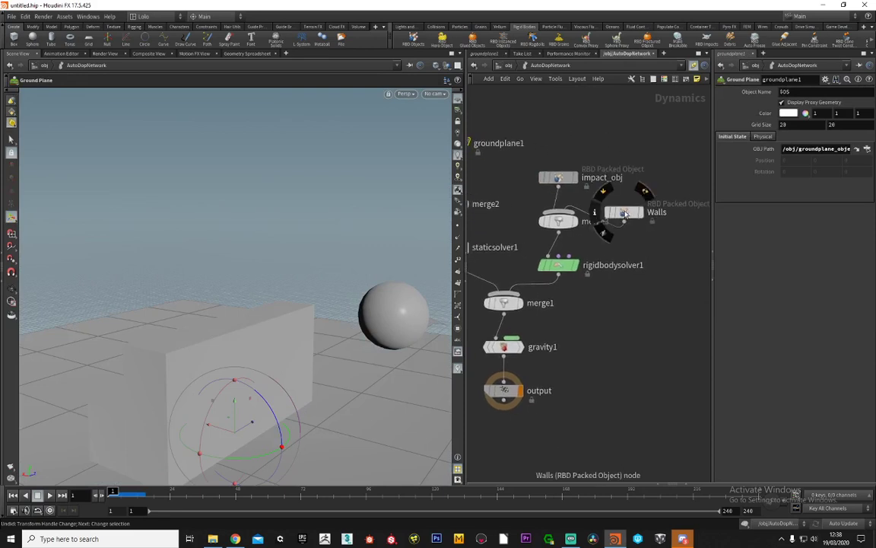
pyautogui.click(624, 214)
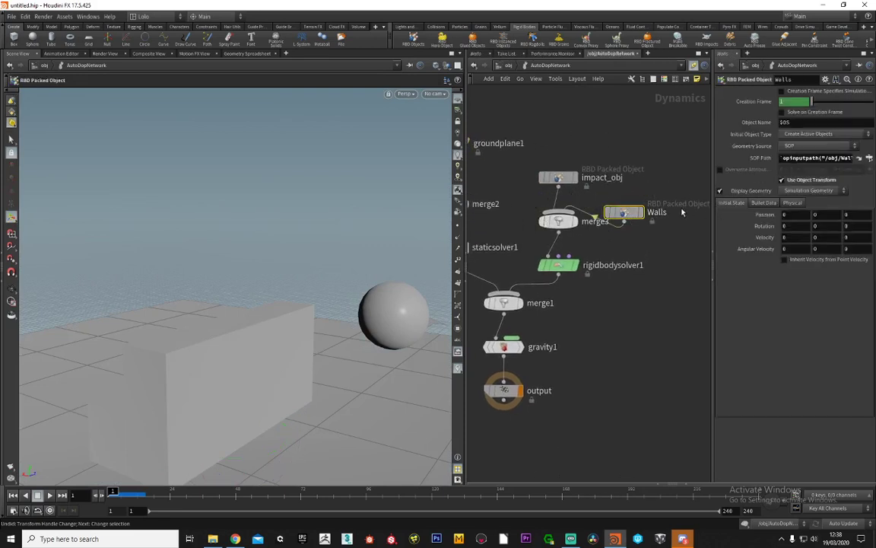
pyautogui.scroll(-2, 636, 191)
pyautogui.moveTo(606, 232); pyautogui.dragTo(648, 206)
pyautogui.moveTo(549, 205); pyautogui.dragTo(530, 199)
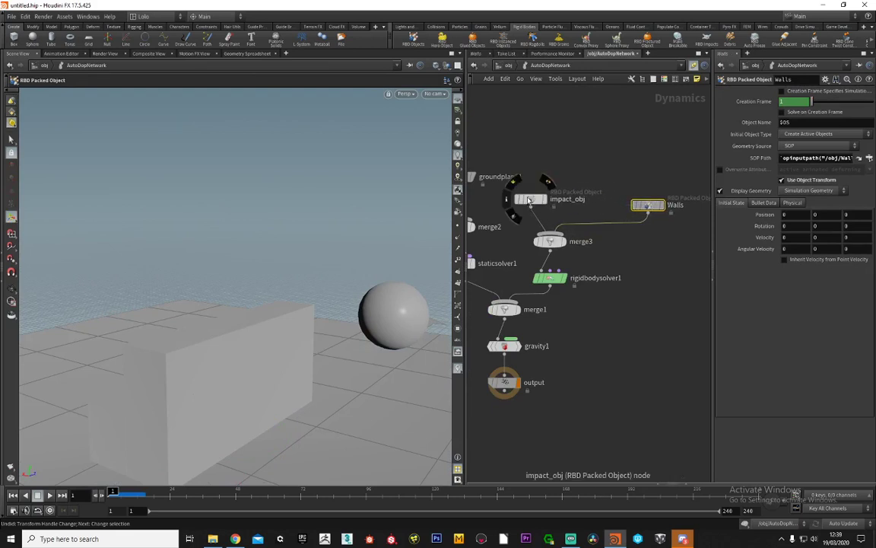
# Set impact_obj's initial X velocity to 10, then play the simulation to check the impact and rewind to frame 1
pyautogui.click(529, 199)
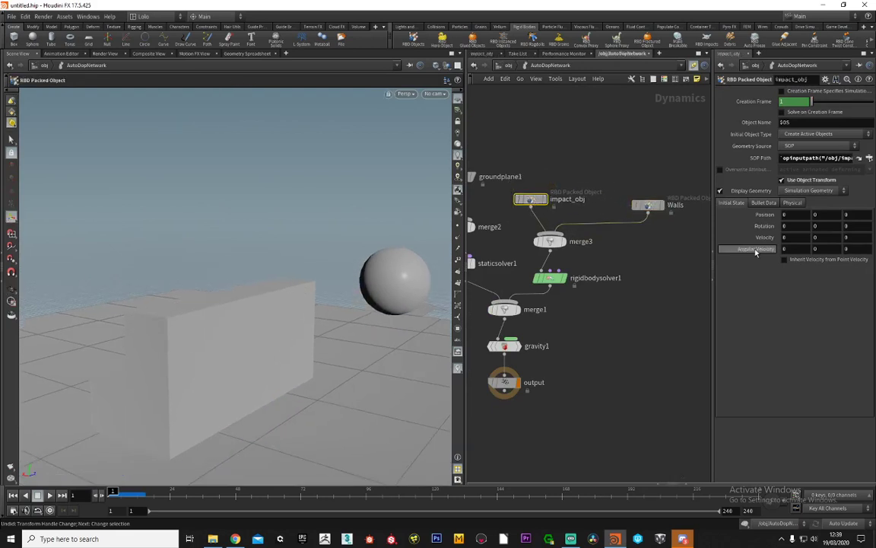
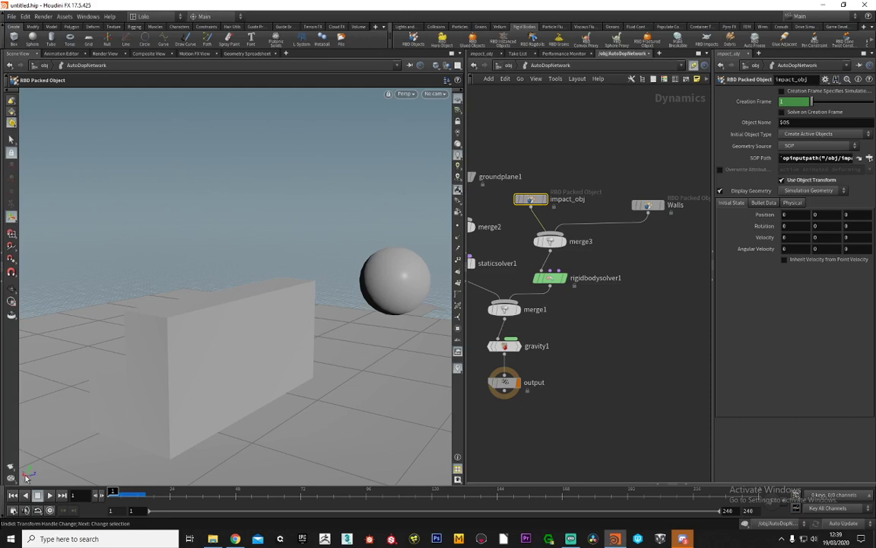
pyautogui.moveTo(791, 239); pyautogui.dragTo(749, 244)
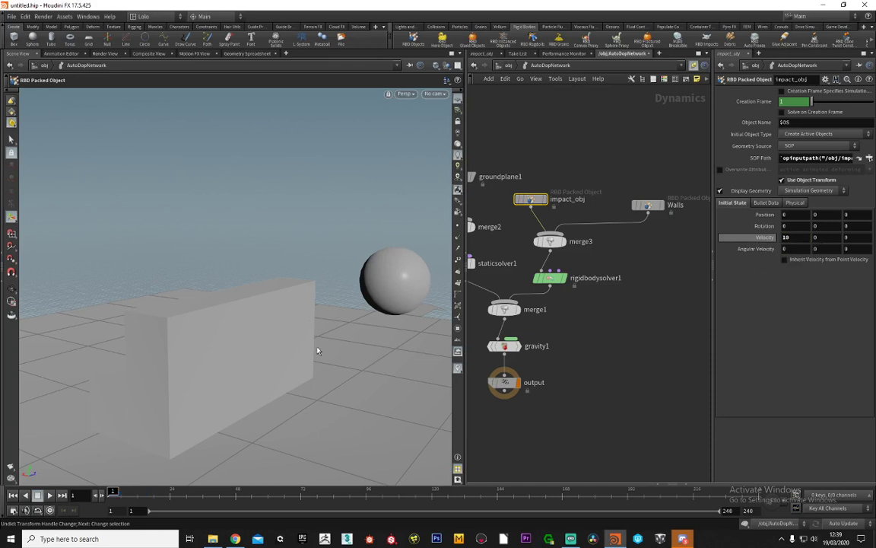
pyautogui.click(49, 495)
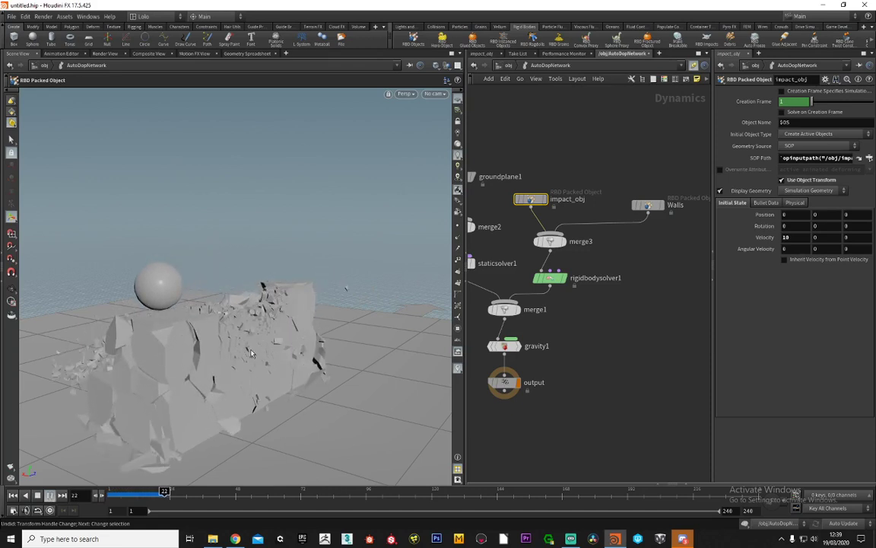
pyautogui.click(37, 496)
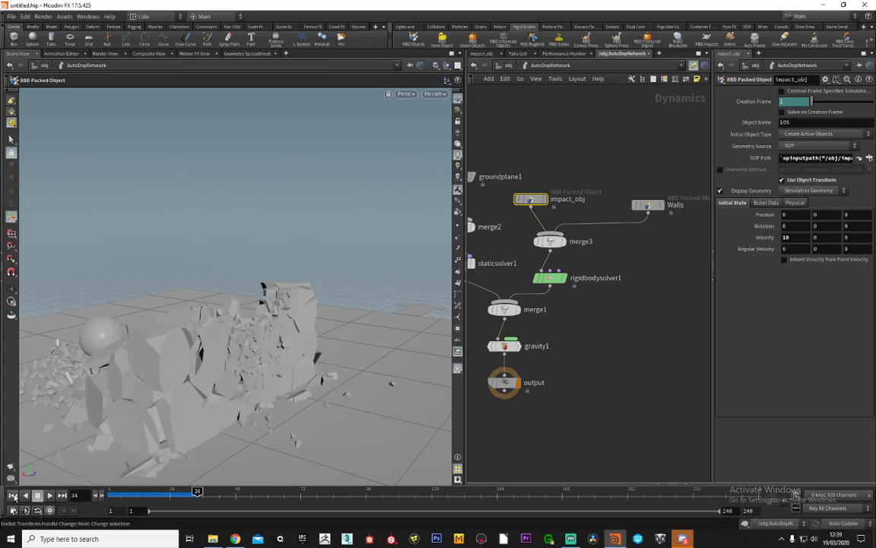
pyautogui.click(13, 495)
pyautogui.press('Escape')
# Return to the object level, show groundplane_object1 and display the scene in wireframe to expose the wall pieces
pyautogui.moveTo(230, 307); pyautogui.dragTo(274, 307)
pyautogui.moveTo(507, 124); pyautogui.dragTo(520, 133, button='middle')
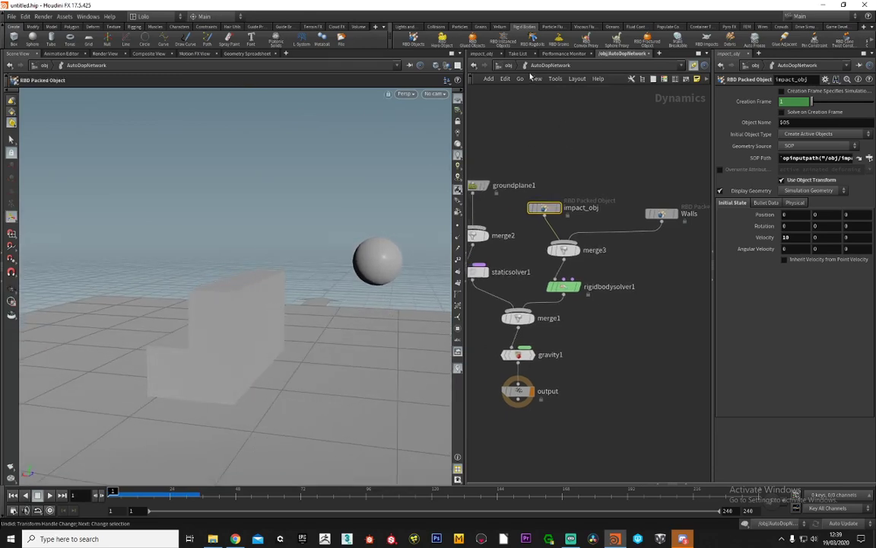
pyautogui.click(510, 66)
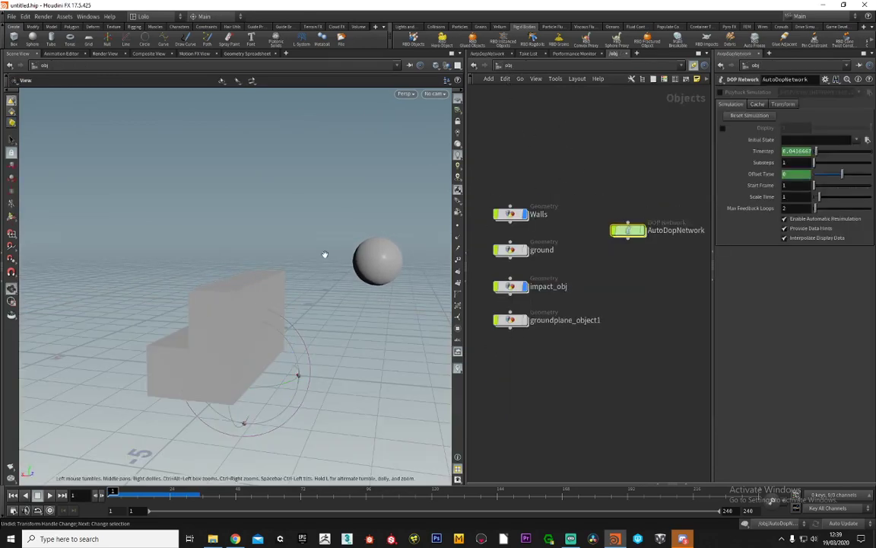
pyautogui.keyDown('alt'); pyautogui.moveTo(325, 254); pyautogui.dragTo(314, 254); pyautogui.keyUp('alt')
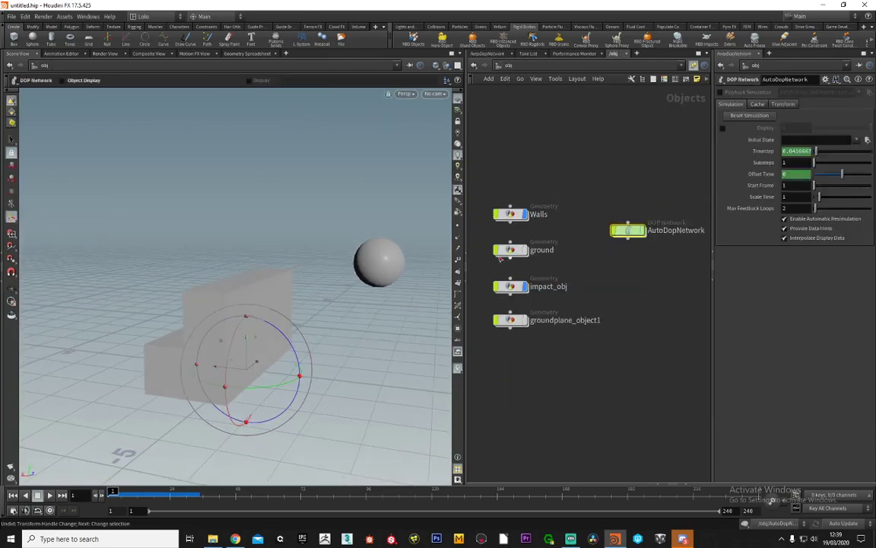
pyautogui.click(524, 320)
pyautogui.keyDown('alt'); pyautogui.moveTo(284, 302); pyautogui.dragTo(239, 299); pyautogui.keyUp('alt')
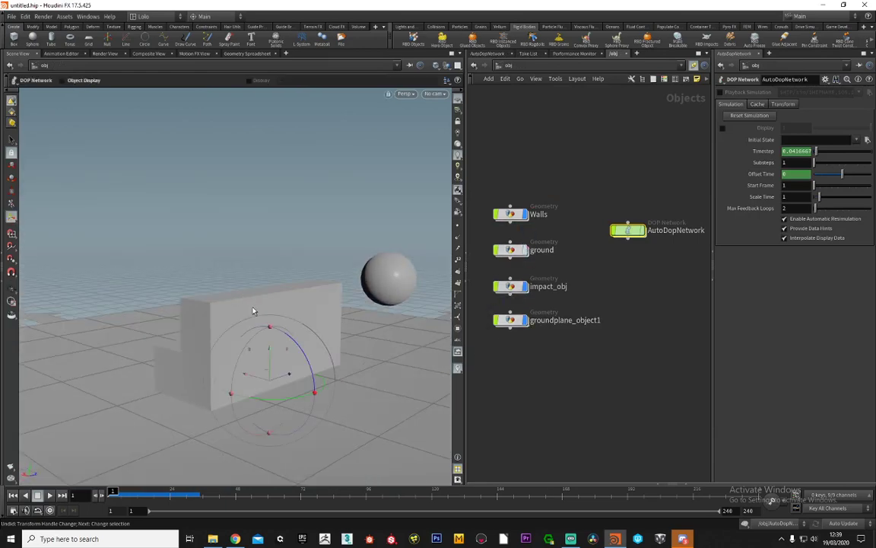
pyautogui.hotkey('shift', 'w')
pyautogui.press('w')
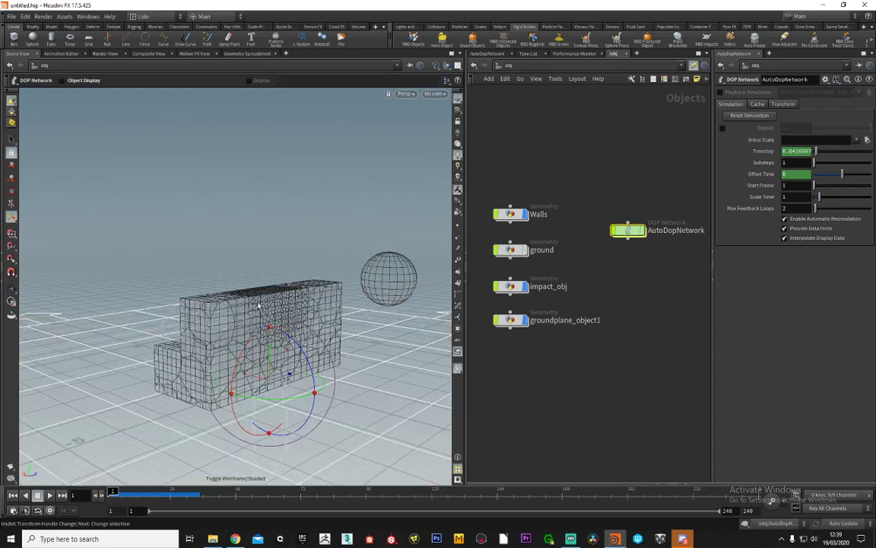
pyautogui.keyDown('alt'); pyautogui.moveTo(240, 316); pyautogui.dragTo(259, 313); pyautogui.keyUp('alt')
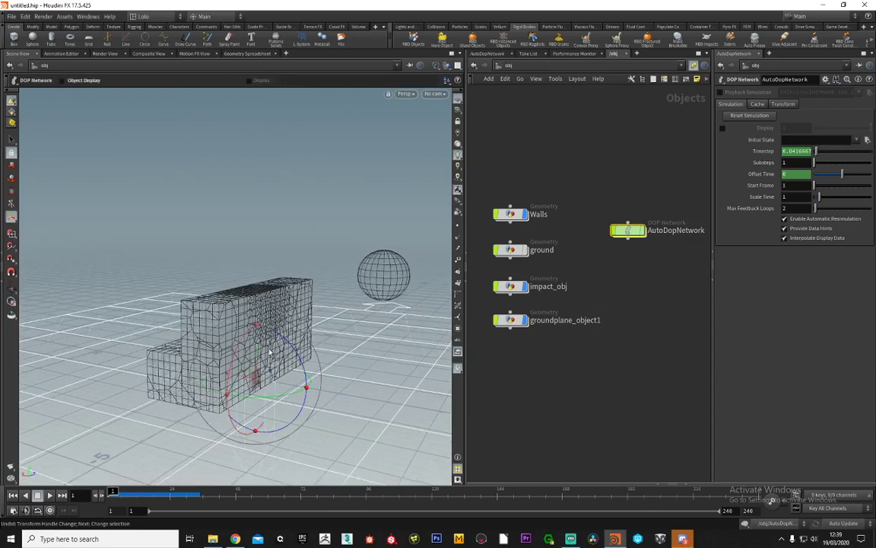
pyautogui.keyDown('alt'); pyautogui.moveTo(311, 346); pyautogui.dragTo(289, 356); pyautogui.keyUp('alt')
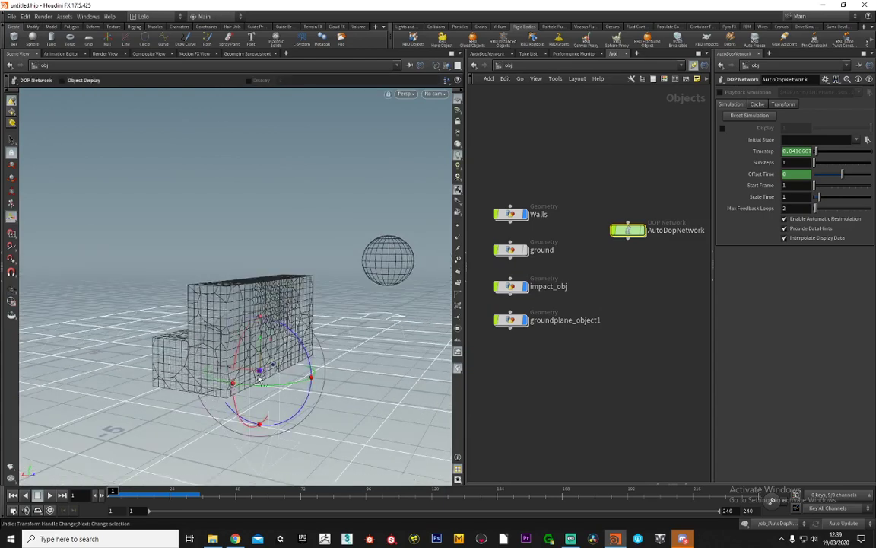
pyautogui.keyDown('alt'); pyautogui.moveTo(258, 378); pyautogui.dragTo(261, 370); pyautogui.keyUp('alt')
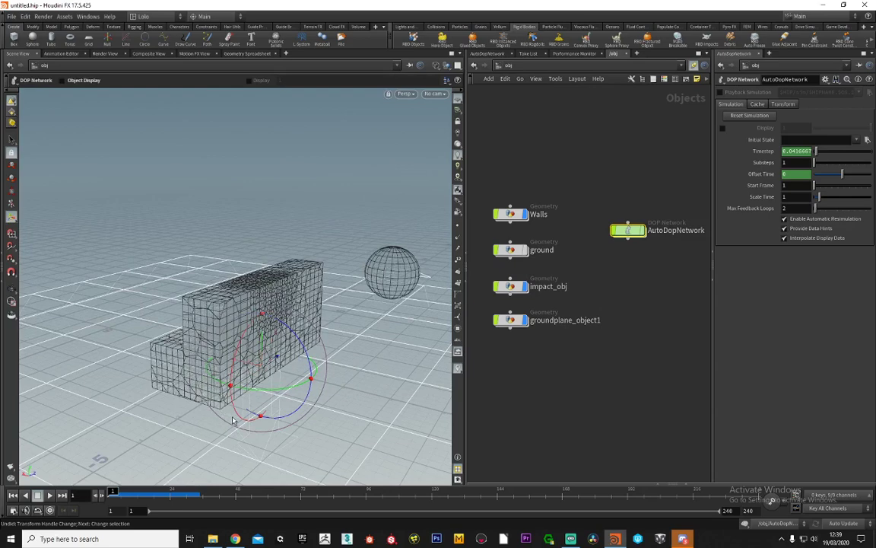
pyautogui.keyDown('alt'); pyautogui.moveTo(234, 421); pyautogui.dragTo(269, 358); pyautogui.keyUp('alt')
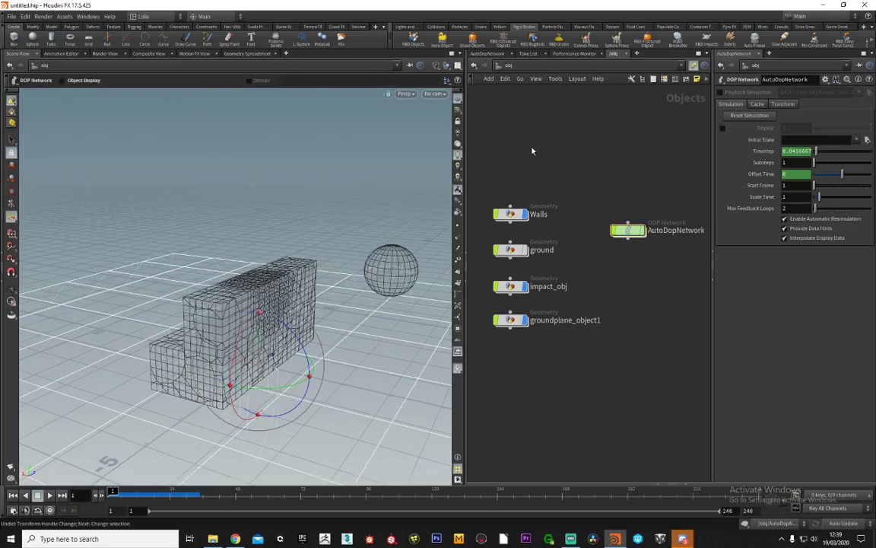
# Glue the fractured Walls pieces to each other and to the ground plane with Glue Adjacent
pyautogui.moveTo(628, 237)
pyautogui.click(512, 213)
pyautogui.click(601, 152)
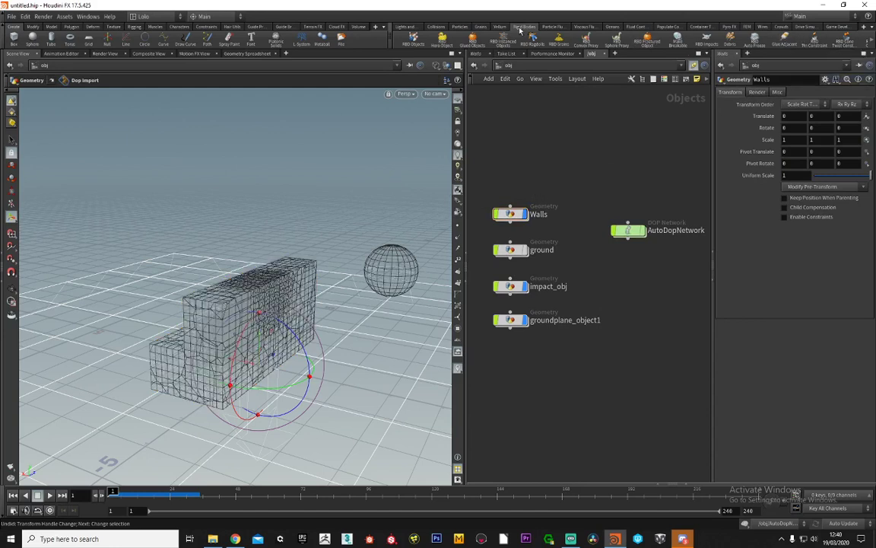
pyautogui.click(784, 42)
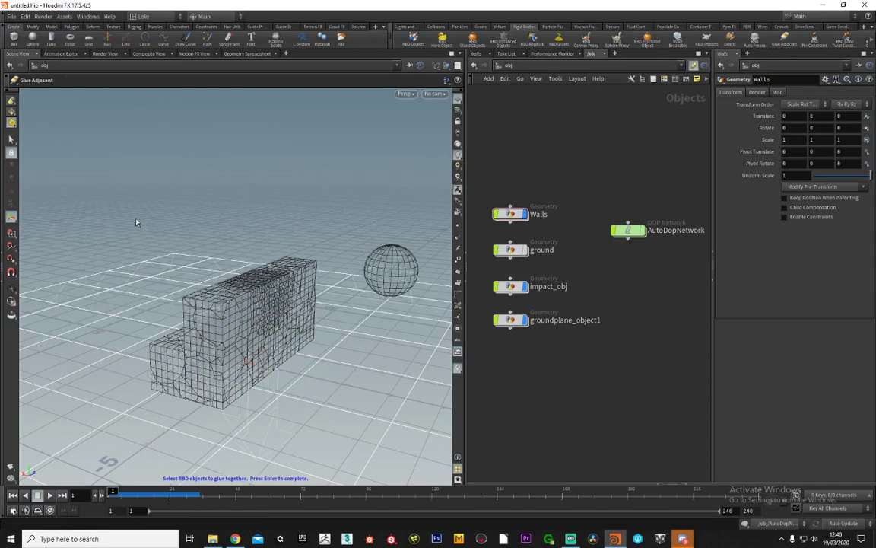
pyautogui.moveTo(135, 220); pyautogui.dragTo(298, 388)
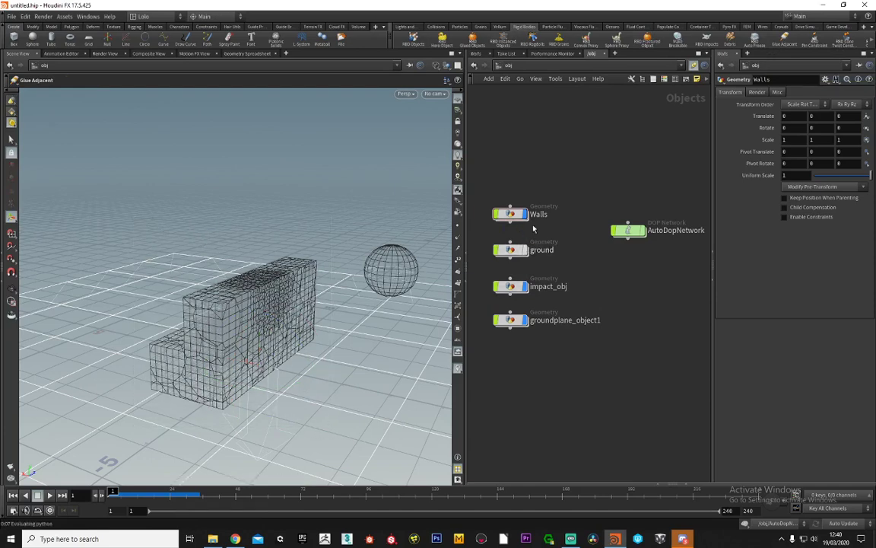
pyautogui.click(246, 320)
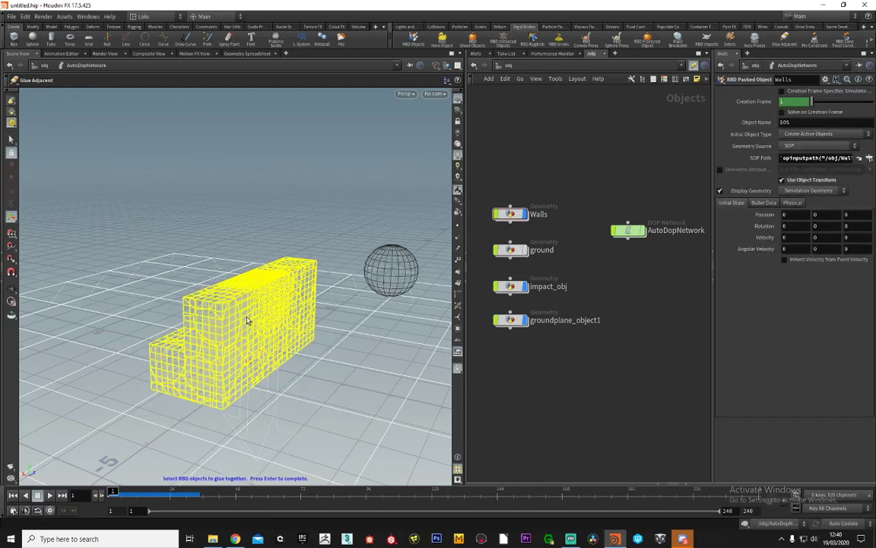
pyautogui.keyDown('shift'); pyautogui.click(323, 365); pyautogui.keyUp('shift')
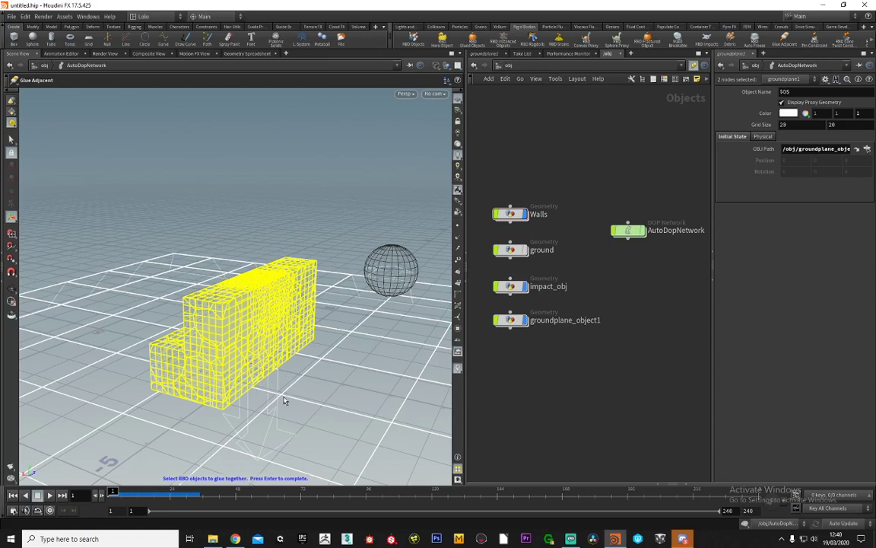
pyautogui.press('Return')
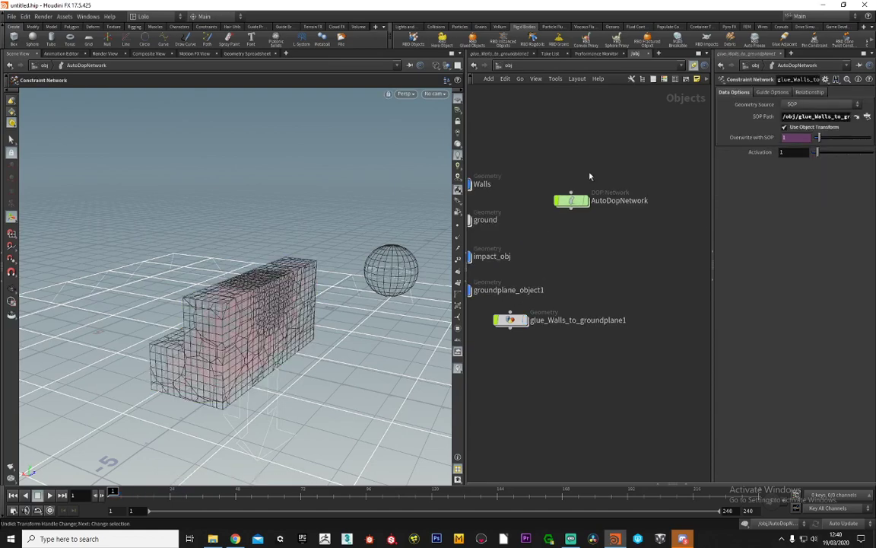
# Place the new glue geometry node below the other objects and inspect the constraint network inside it
pyautogui.moveTo(572, 333); pyautogui.dragTo(522, 359)
pyautogui.doubleClick(520, 356)
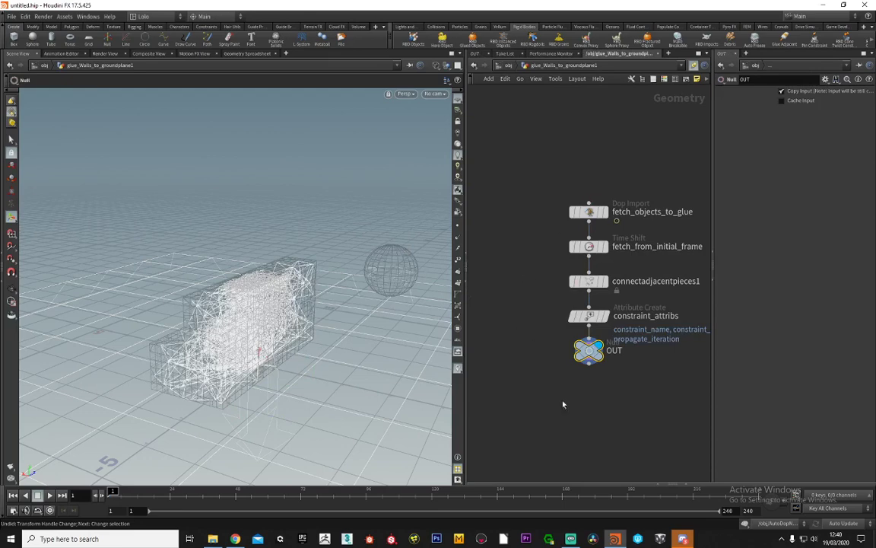
pyautogui.click(472, 65)
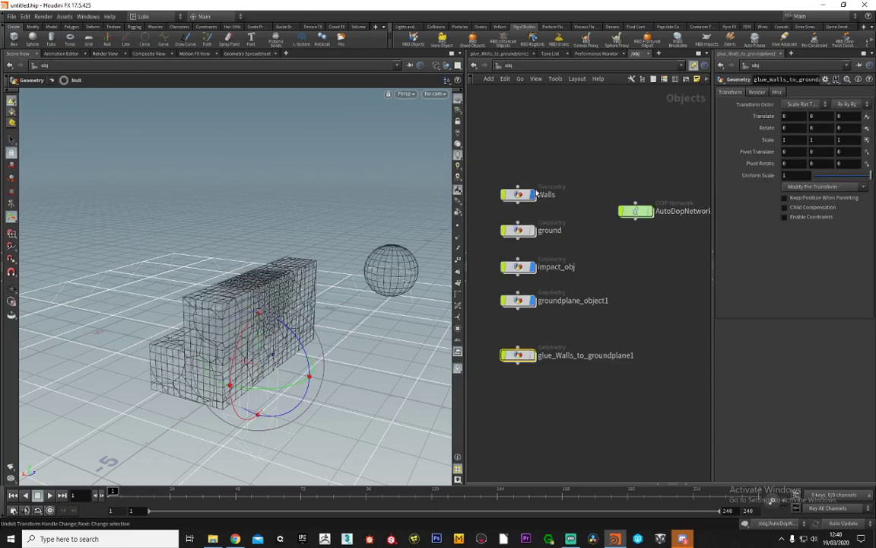
# Hide groundplane_object1 and return the viewport to shaded display
pyautogui.click(636, 211)
pyautogui.moveTo(591, 175); pyautogui.dragTo(553, 172, button='middle')
pyautogui.moveTo(557, 253); pyautogui.dragTo(571, 249, button='middle')
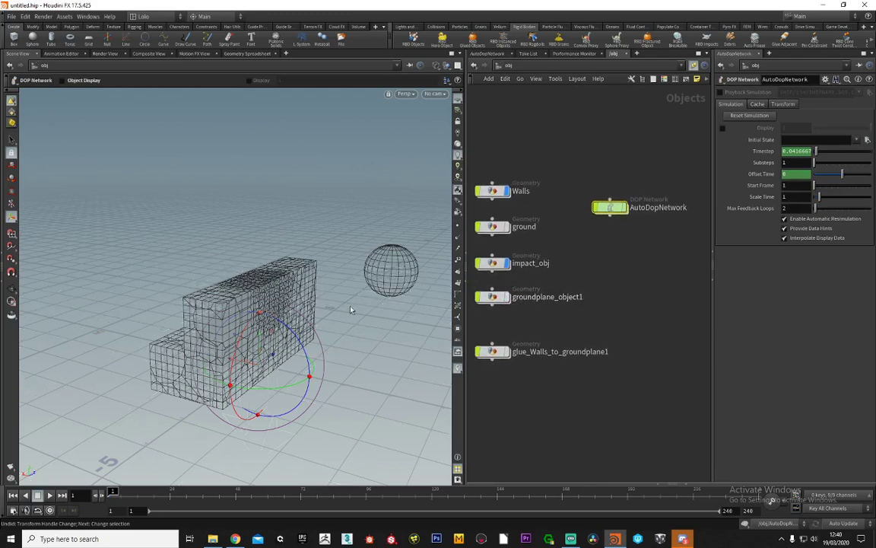
pyautogui.press('w')
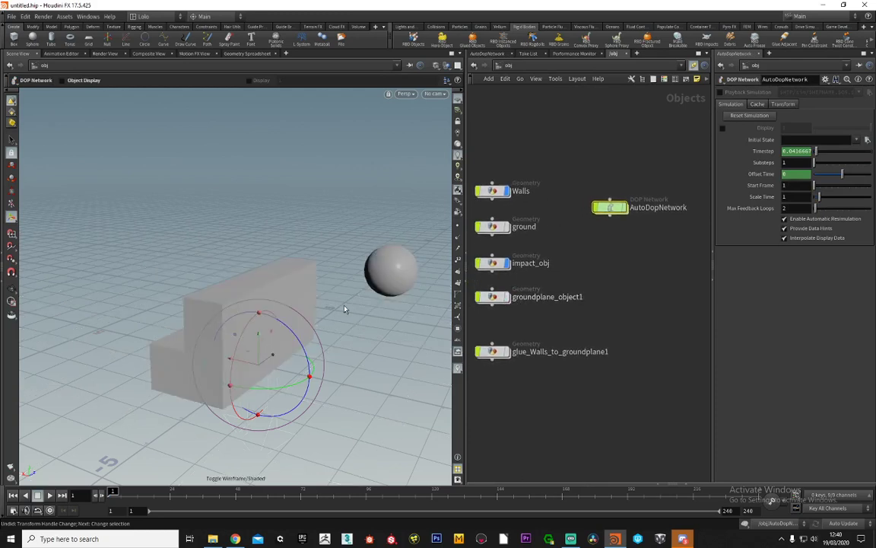
# Inspect the glue constraint nodes inside AutoDopNetwork and go back to the object level
pyautogui.doubleClick(610, 206)
pyautogui.moveTo(266, 244); pyautogui.dragTo(313, 294)
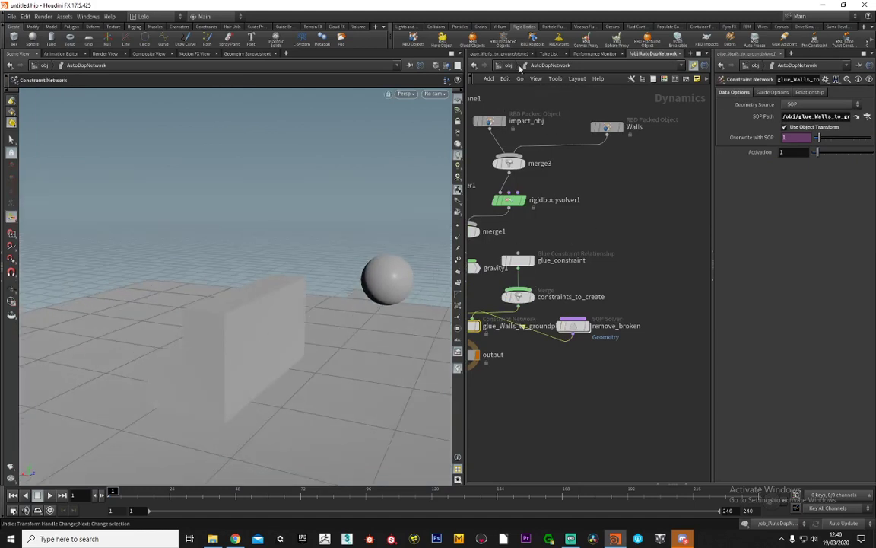
pyautogui.click(517, 66)
# Inside Walls, move rest1, setup_packed_prims and dopimport1 down to make room below voronoifracture1
pyautogui.doubleClick(531, 187)
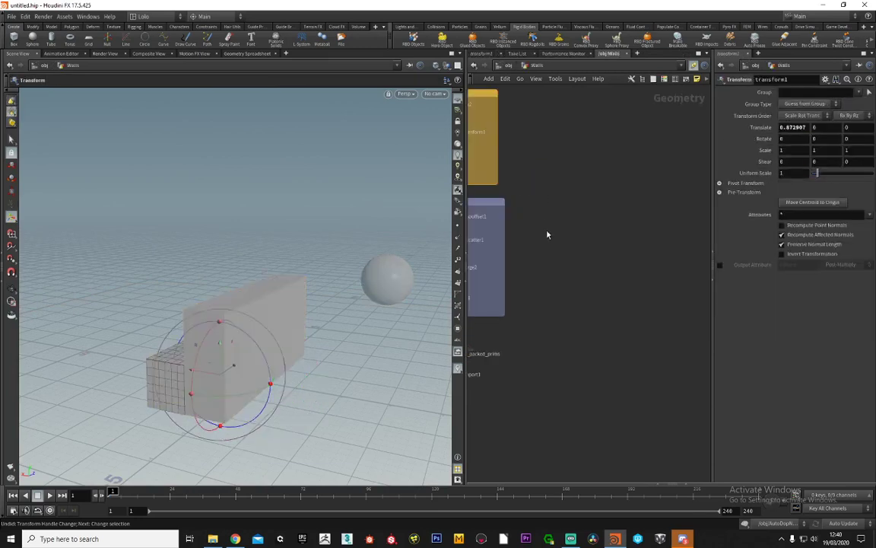
pyautogui.moveTo(546, 262); pyautogui.dragTo(688, 251, button='middle')
pyautogui.scroll(3, 572, 389)
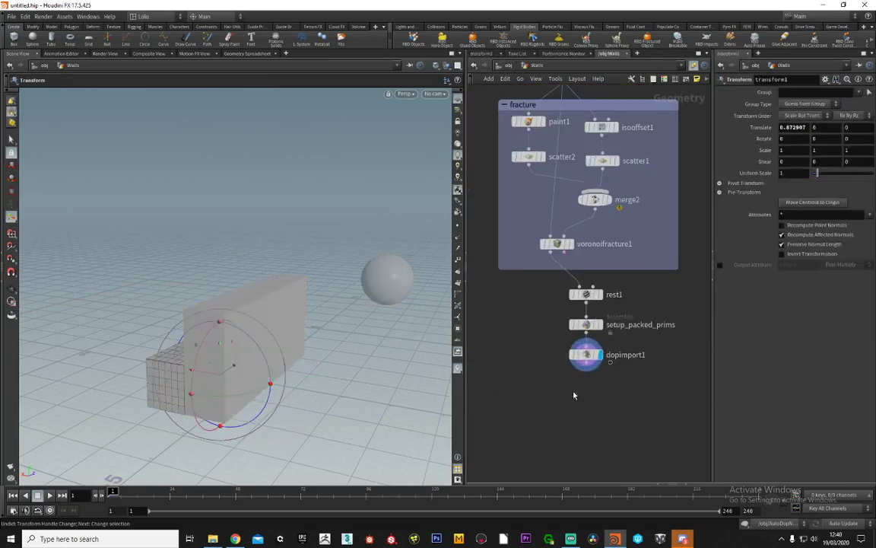
pyautogui.moveTo(543, 313); pyautogui.dragTo(541, 359, button='middle')
pyautogui.moveTo(525, 336); pyautogui.dragTo(604, 419)
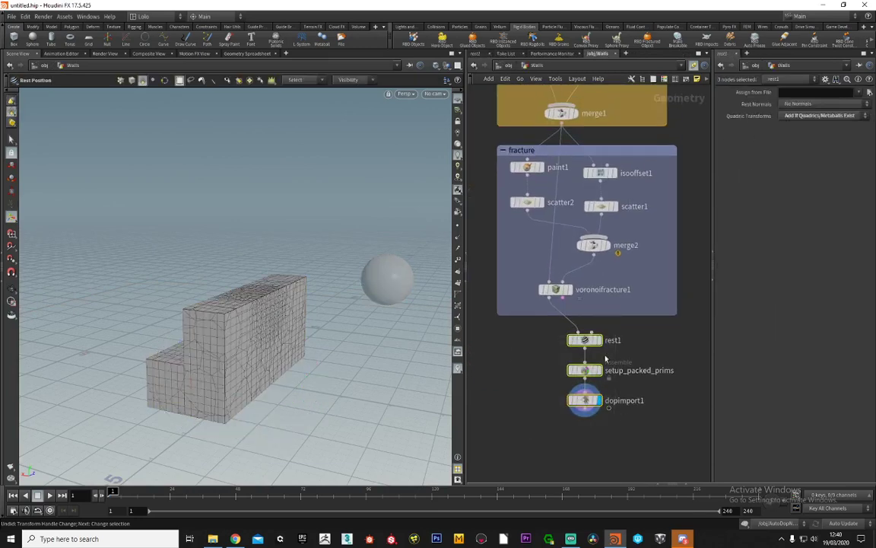
pyautogui.moveTo(584, 340); pyautogui.dragTo(587, 388)
# Insert a Color node between voronoifracture1 and rest1 in the Walls network
pyautogui.click(568, 343)
pyautogui.press('Tab')
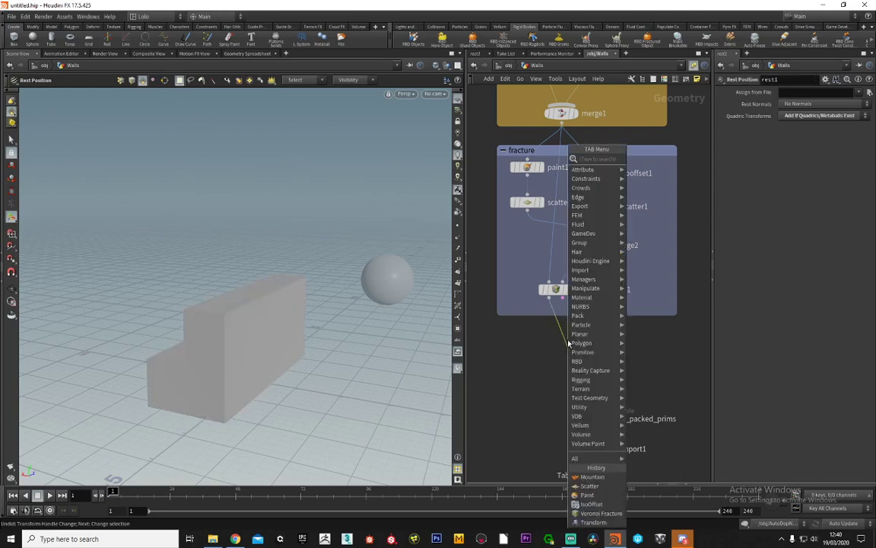
pyautogui.write('color')
pyautogui.press('Return')
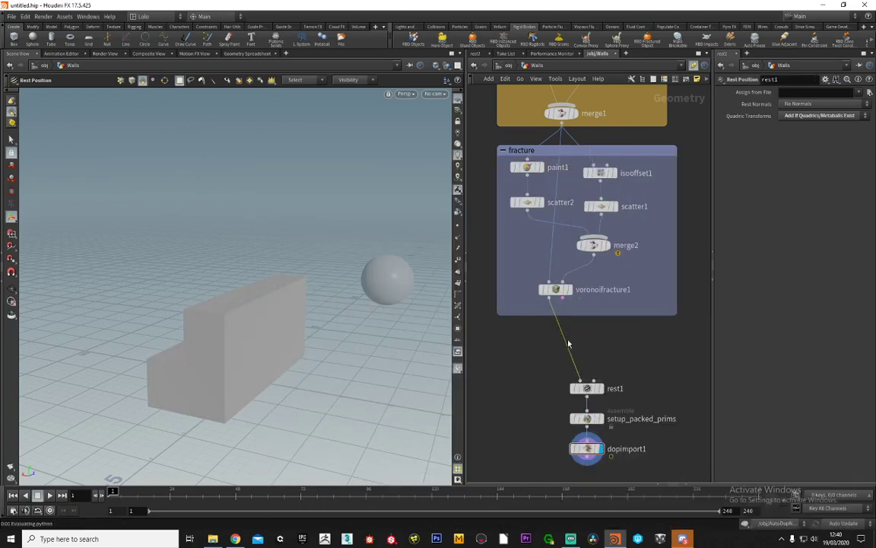
pyautogui.click(560, 341)
pyautogui.moveTo(560, 341); pyautogui.dragTo(575, 347)
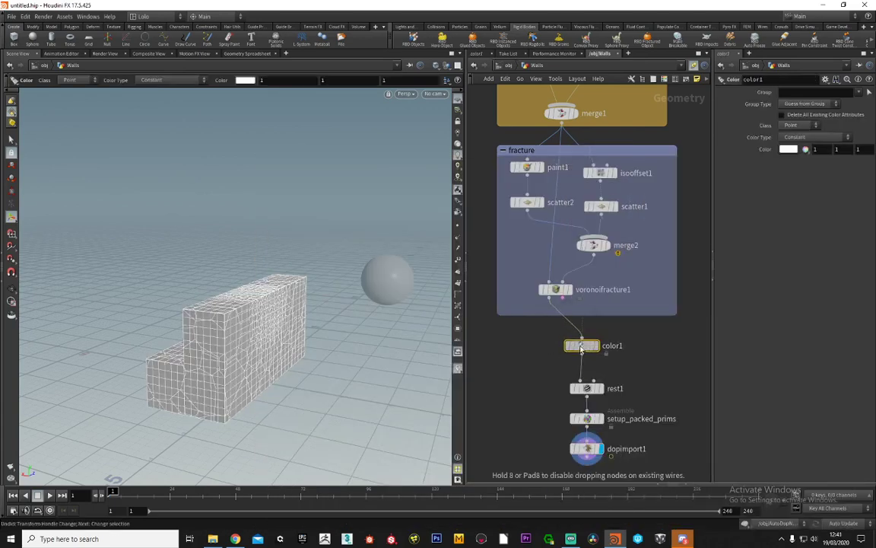
# Set the color1 node's colour to teal (0, 0.5, 0.5) and go back to the object level
pyautogui.click(787, 150)
pyautogui.click(779, 122)
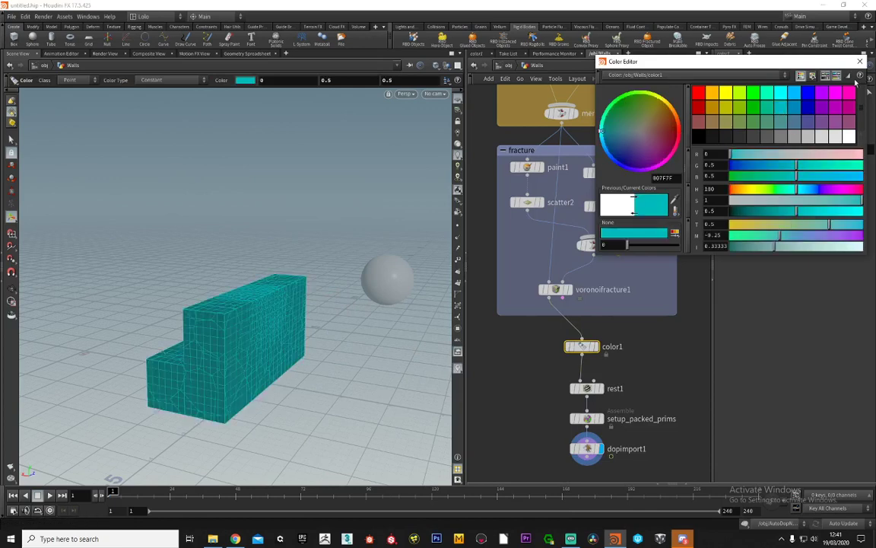
pyautogui.click(860, 61)
pyautogui.click(796, 127)
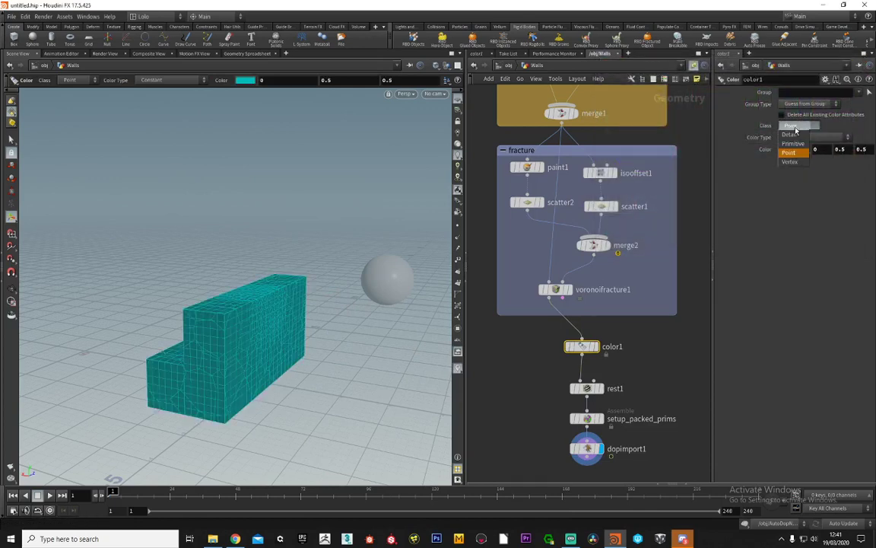
pyautogui.click(795, 131)
pyautogui.click(504, 65)
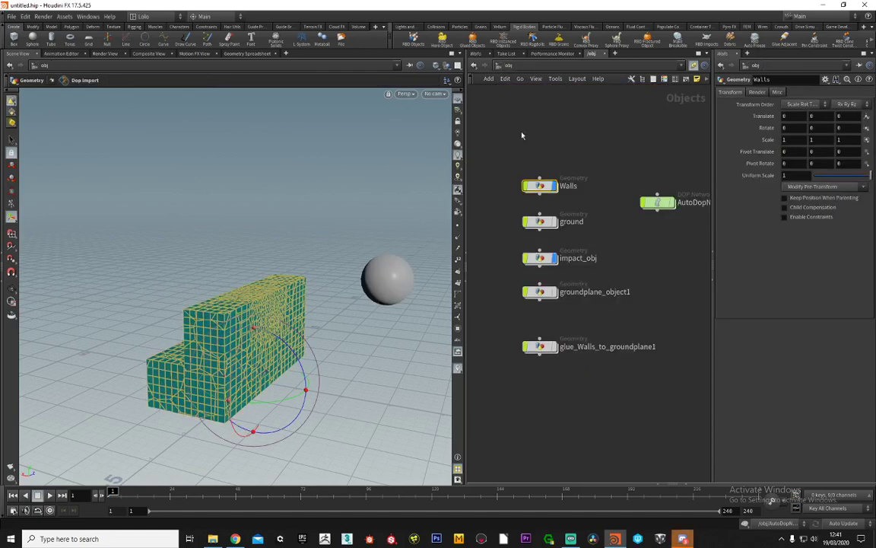
# Add a spotlight that lights the stepped side of the wall
pyautogui.keyDown('alt'); pyautogui.moveTo(289, 254); pyautogui.dragTo(282, 272); pyautogui.keyUp('alt')
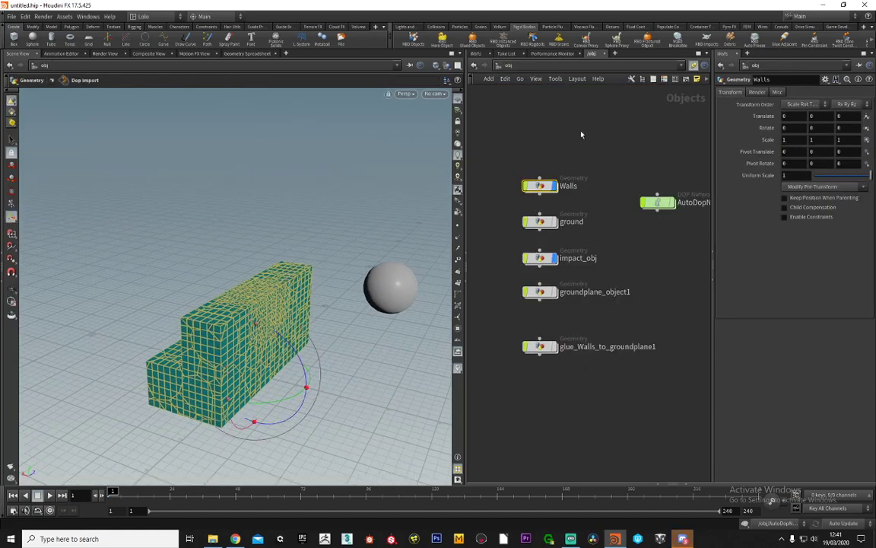
pyautogui.moveTo(279, 223); pyautogui.dragTo(350, 201)
pyautogui.click(405, 27)
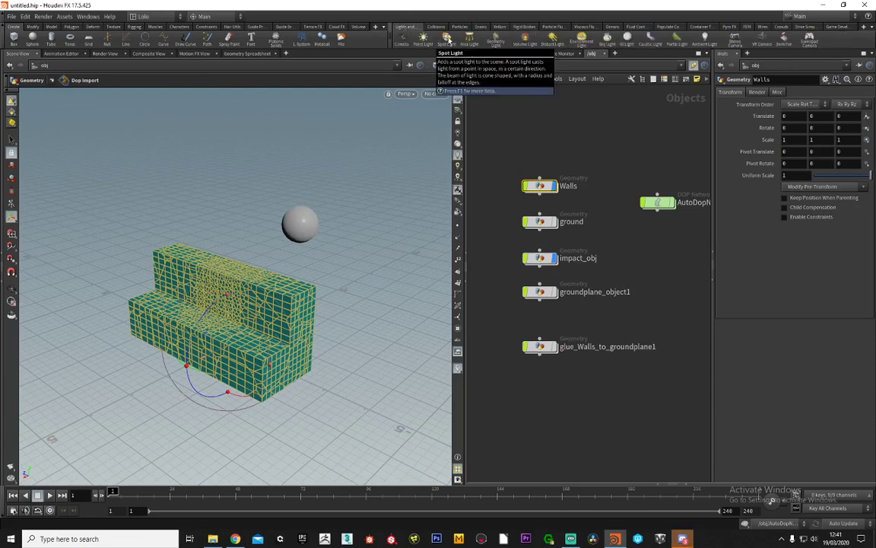
pyautogui.click(446, 36)
pyautogui.press('Escape')
pyautogui.moveTo(348, 225); pyautogui.dragTo(243, 224)
pyautogui.press('Return')
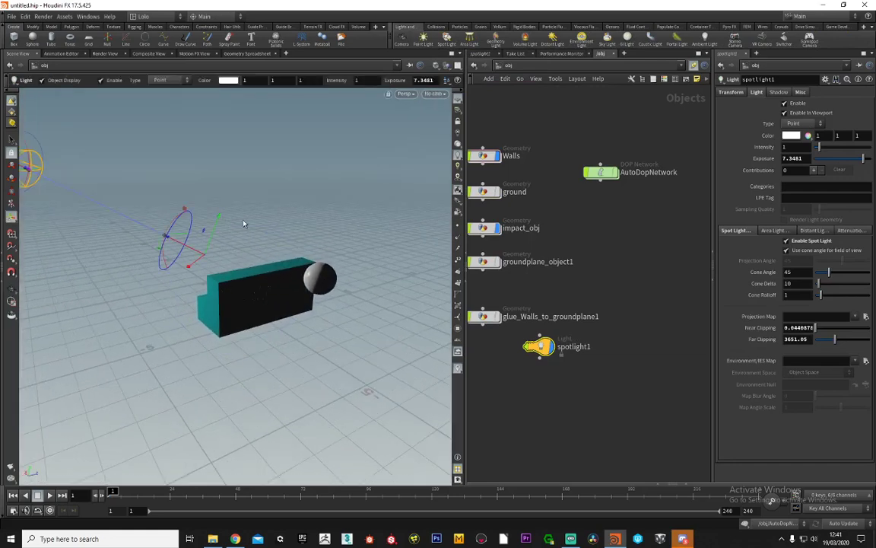
# Add a second spotlight from the current view of the wall's dark side, coloured yellow (1, 1, 0) with intensity 0.32
pyautogui.keyDown('ctrl'); pyautogui.click(456, 41); pyautogui.keyUp('ctrl')
pyautogui.click(794, 135)
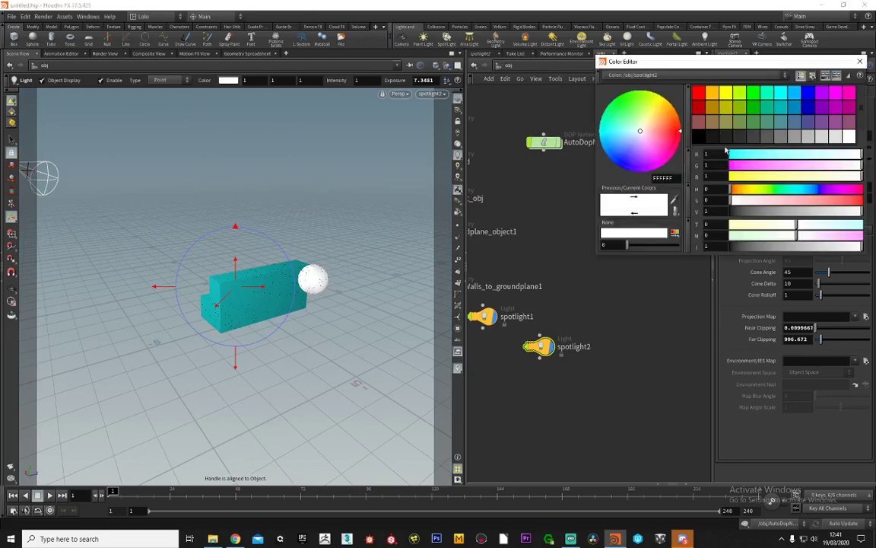
pyautogui.click(726, 93)
pyautogui.click(862, 62)
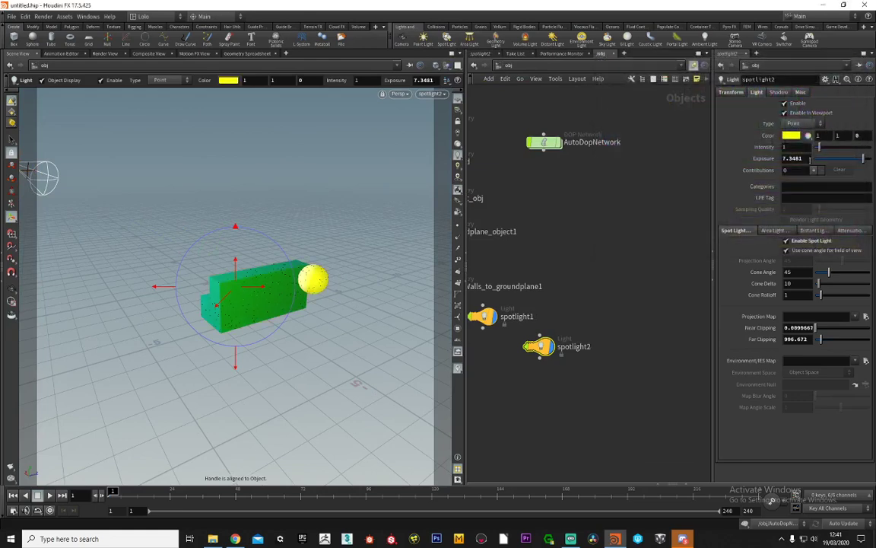
pyautogui.moveTo(819, 148); pyautogui.dragTo(817, 152)
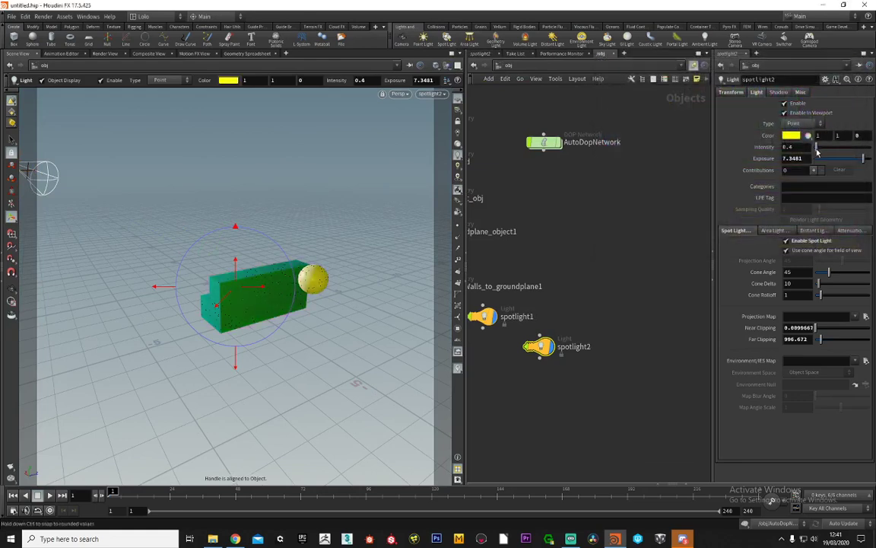
pyautogui.keyDown('alt'); pyautogui.moveTo(332, 194); pyautogui.dragTo(298, 184); pyautogui.keyUp('alt')
# Move both spotlights and glue_Walls_to_groundplane1 down, away from the other object nodes
pyautogui.moveTo(505, 332); pyautogui.dragTo(590, 309, button='middle')
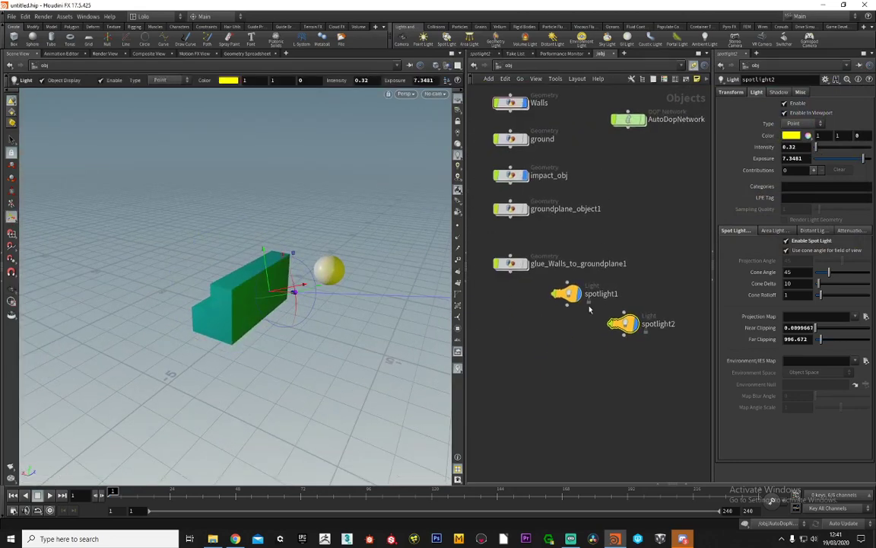
pyautogui.moveTo(672, 290); pyautogui.dragTo(673, 290)
pyautogui.moveTo(566, 293); pyautogui.dragTo(510, 435)
pyautogui.moveTo(513, 263); pyautogui.dragTo(517, 388)
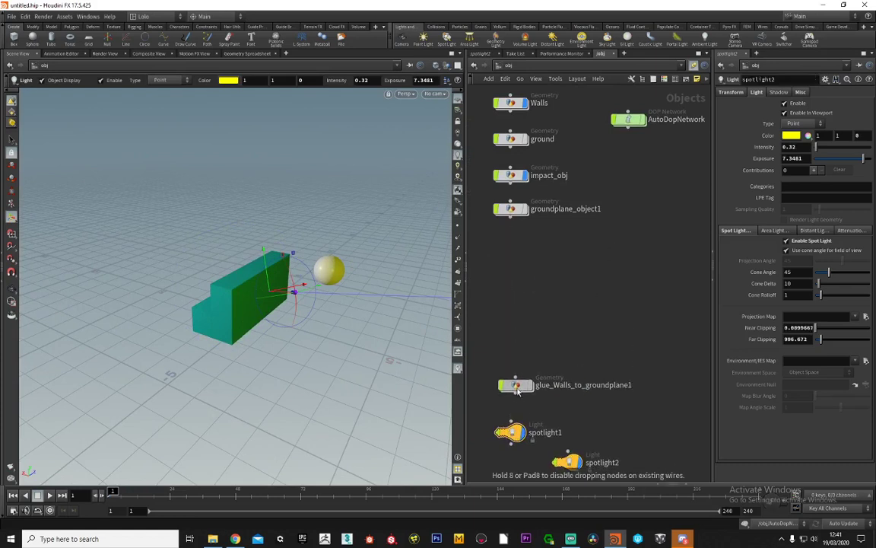
pyautogui.moveTo(606, 208); pyautogui.dragTo(606, 311, button='middle')
pyautogui.moveTo(606, 276); pyautogui.dragTo(607, 289, button='middle')
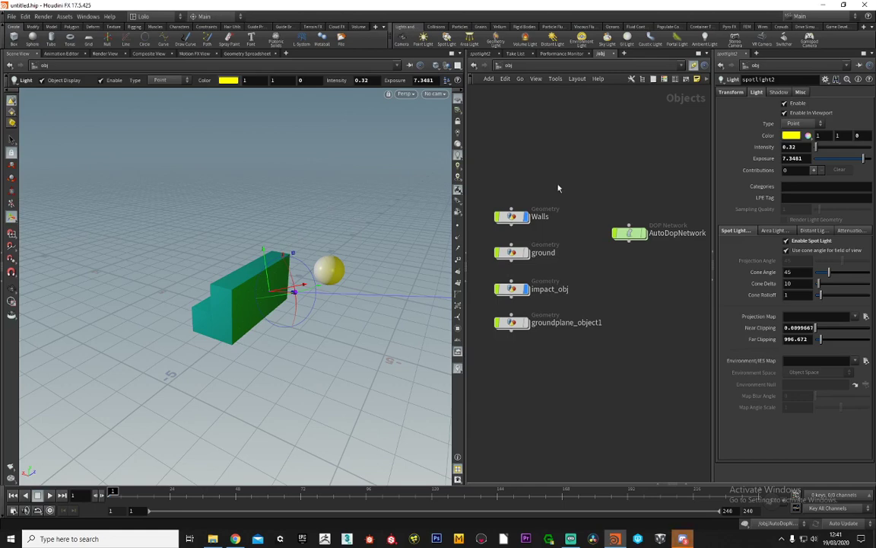
# Open AutoDopNetwork, play the simulation to frame 154 and examine the damage to the wall from several angles
pyautogui.click(631, 234)
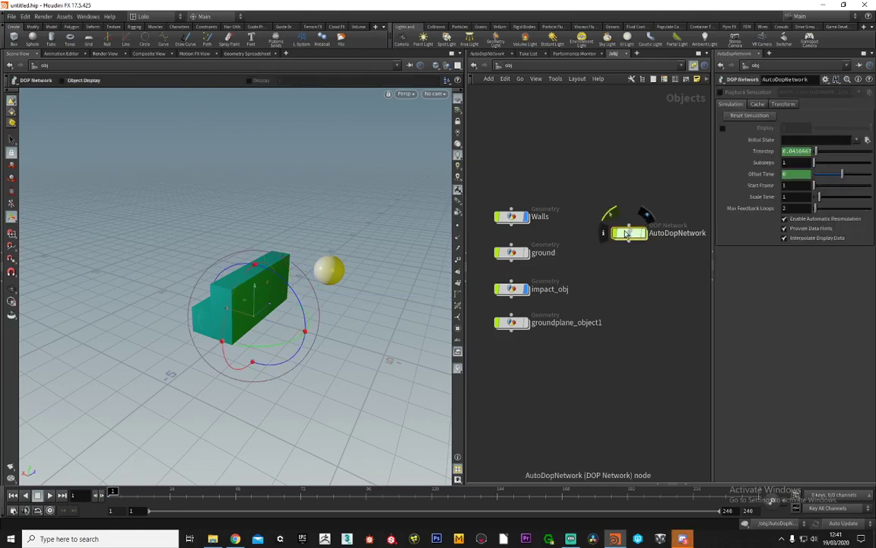
pyautogui.doubleClick(629, 234)
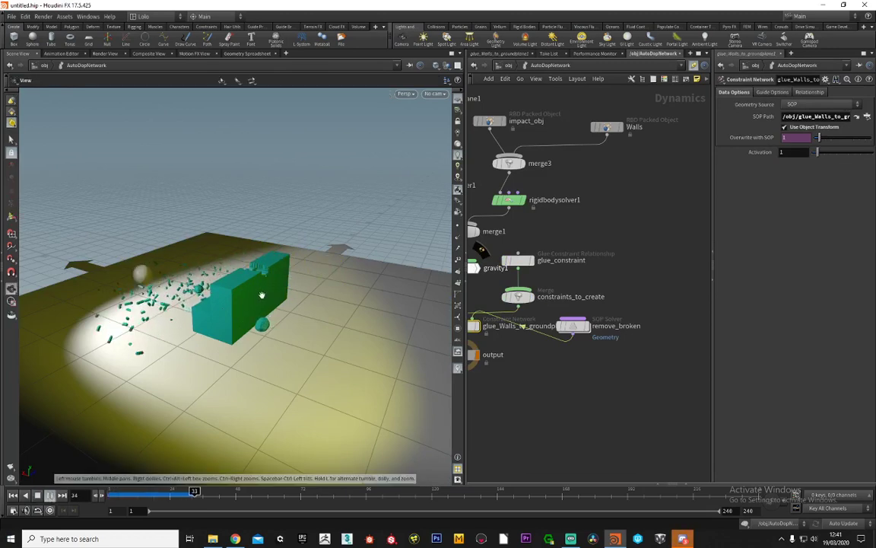
pyautogui.moveTo(262, 296); pyautogui.dragTo(261, 349)
pyautogui.scroll(3, 249, 288)
pyautogui.scroll(3, 266, 222)
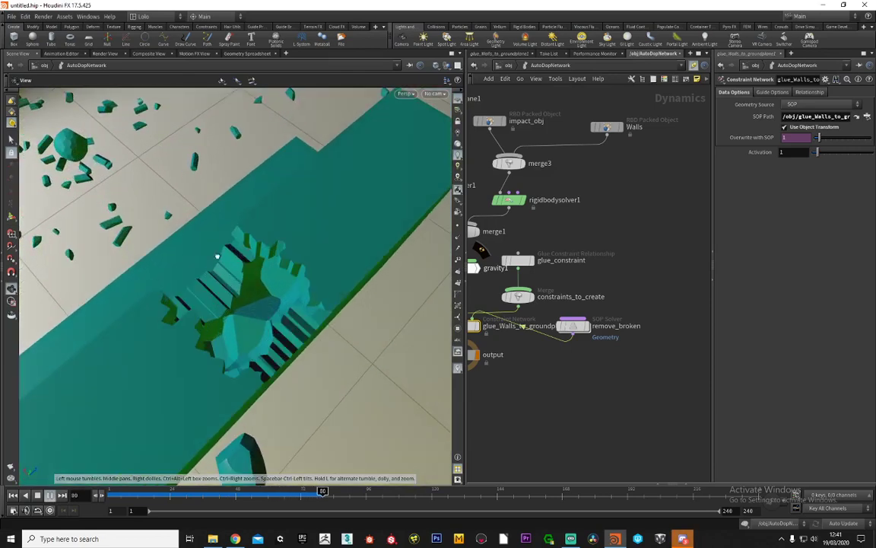
pyautogui.moveTo(217, 256); pyautogui.dragTo(213, 210)
pyautogui.scroll(-3, 248, 258)
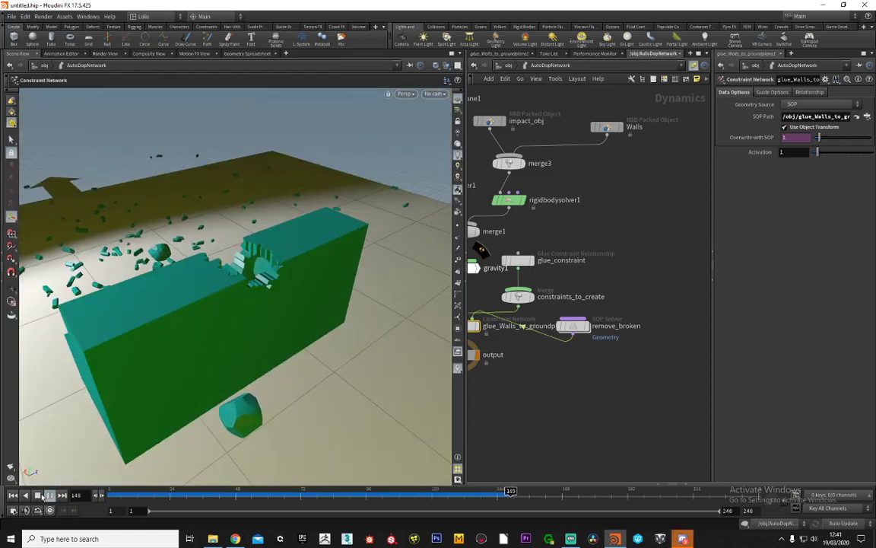
pyautogui.keyDown('alt'); pyautogui.moveTo(219, 272); pyautogui.dragTo(318, 270); pyautogui.keyUp('alt')
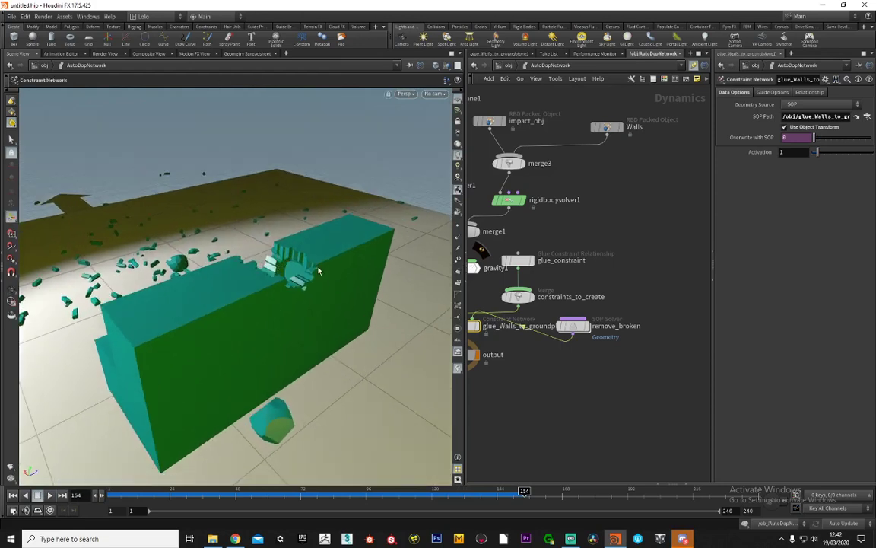
# Automatically lay out the AutoDopNetwork nodes and review the rigid body and glue constraint branches
pyautogui.moveTo(613, 234); pyautogui.dragTo(639, 276, button='middle')
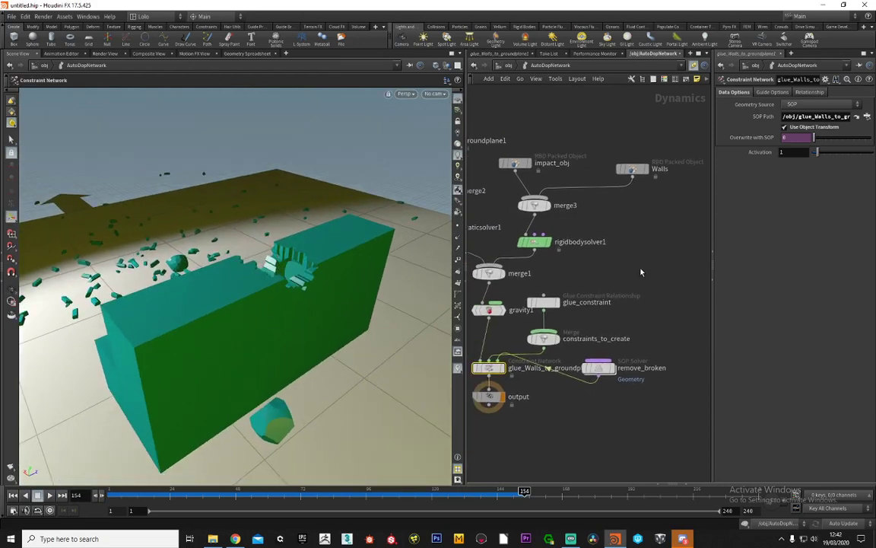
pyautogui.press('l')
pyautogui.moveTo(574, 210); pyautogui.dragTo(619, 238, button='middle')
pyautogui.scroll(-3, 626, 237)
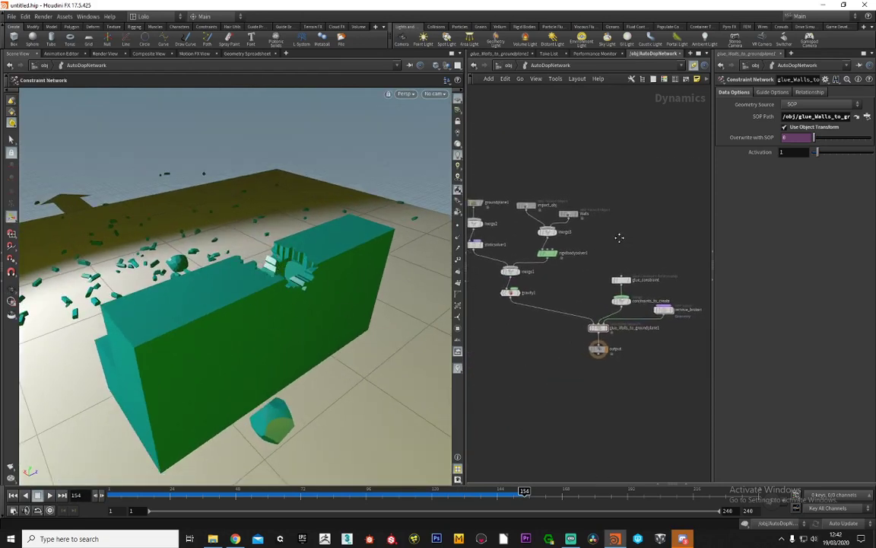
pyautogui.moveTo(551, 168); pyautogui.dragTo(610, 184, button='middle')
pyautogui.scroll(3, 567, 217)
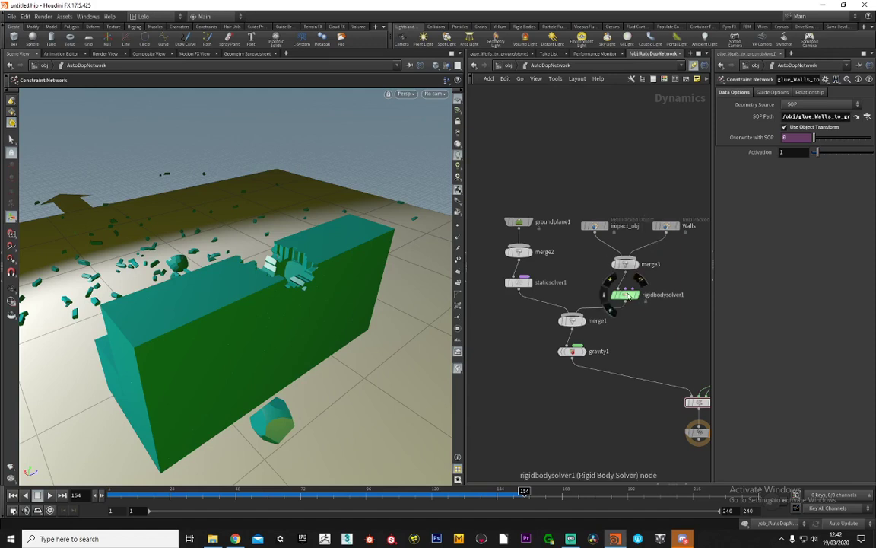
pyautogui.moveTo(638, 334); pyautogui.dragTo(534, 245, button='middle')
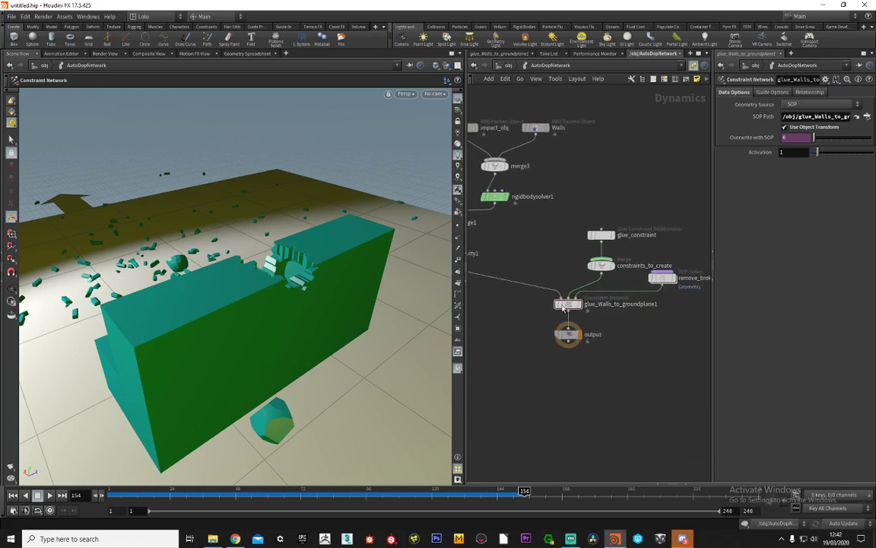
pyautogui.moveTo(609, 324); pyautogui.dragTo(548, 319, button='middle')
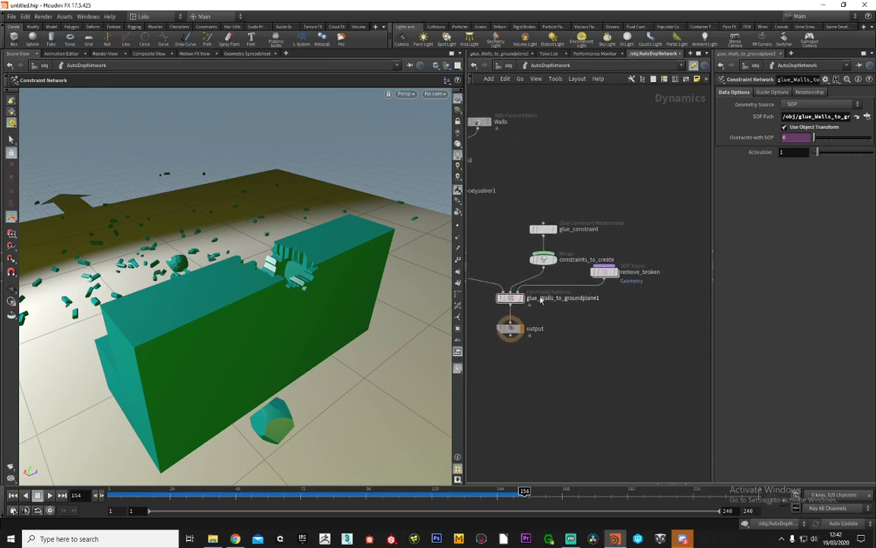
# Show the glue_constraint settings in a wider parameter area and rewind the simulation to frame 1
pyautogui.scroll(1, 525, 304)
pyautogui.click(552, 216)
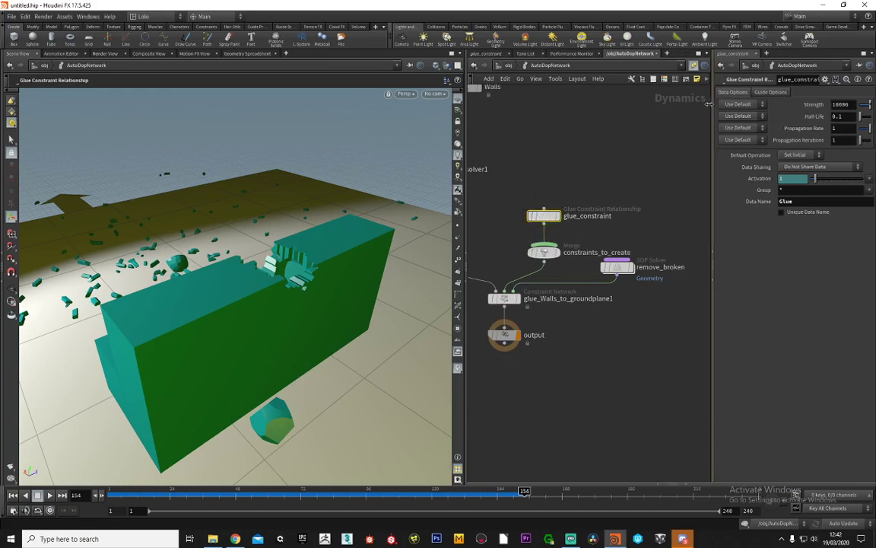
pyautogui.moveTo(709, 103); pyautogui.dragTo(691, 104)
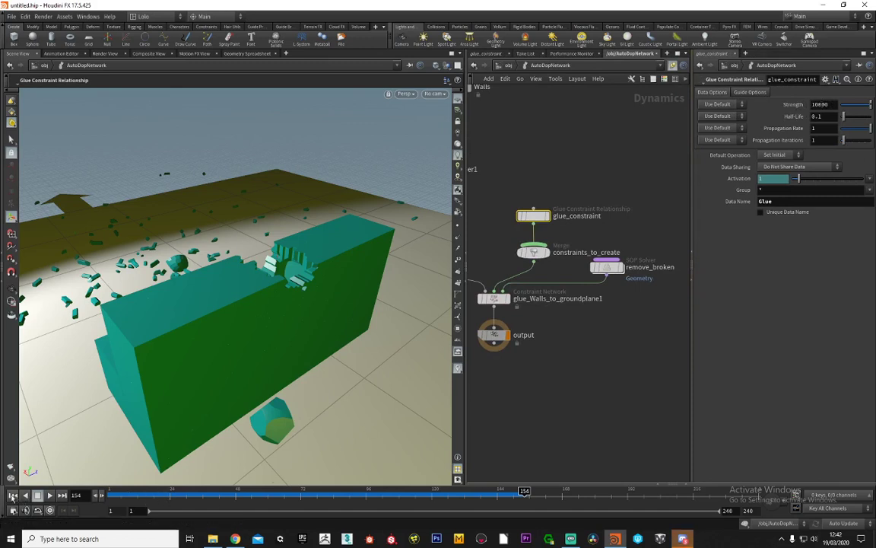
pyautogui.click(13, 495)
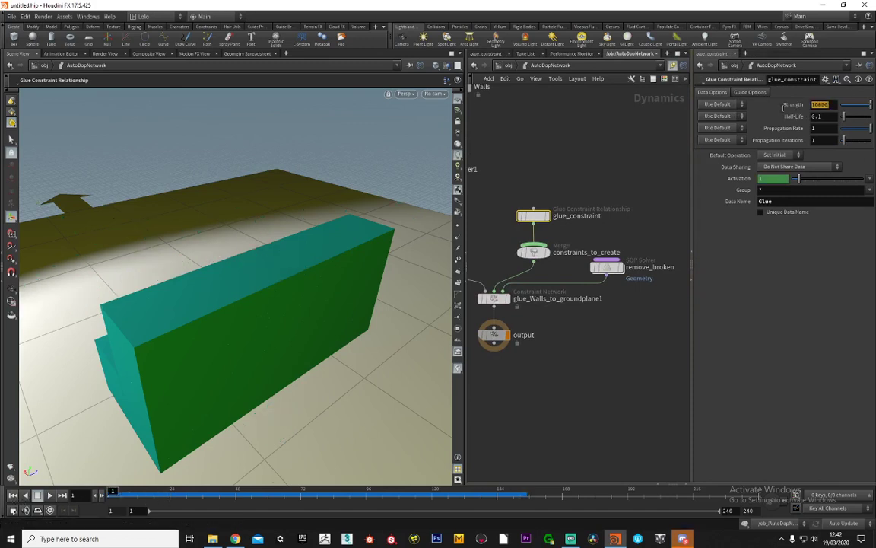
# Set the glue constraint's Strength to 1000 and play the simulation to examine how the wall breaks
pyautogui.write('100')
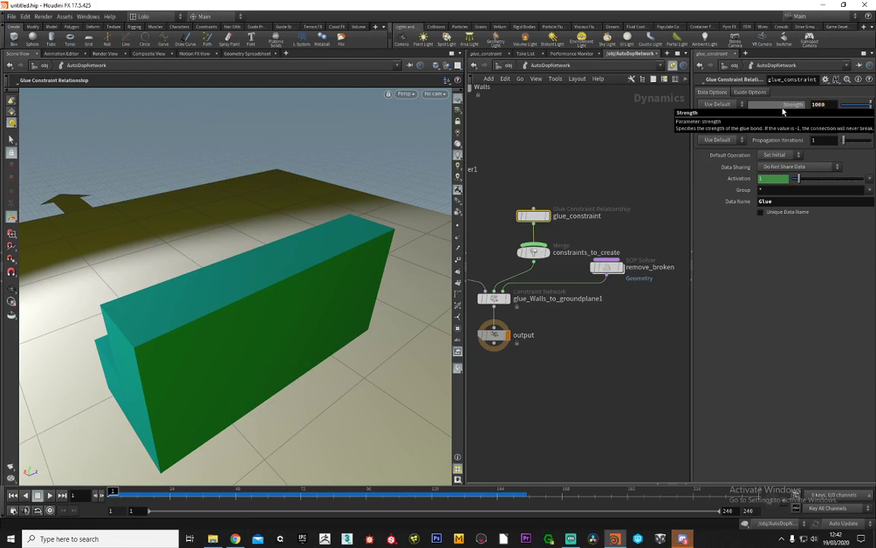
pyautogui.write('0')
pyautogui.press('Return')
pyautogui.click(51, 495)
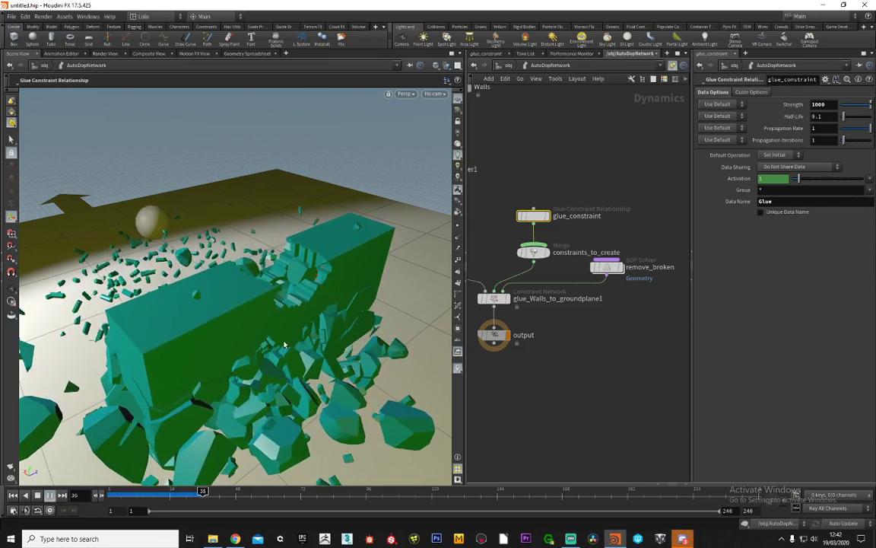
pyautogui.click(38, 495)
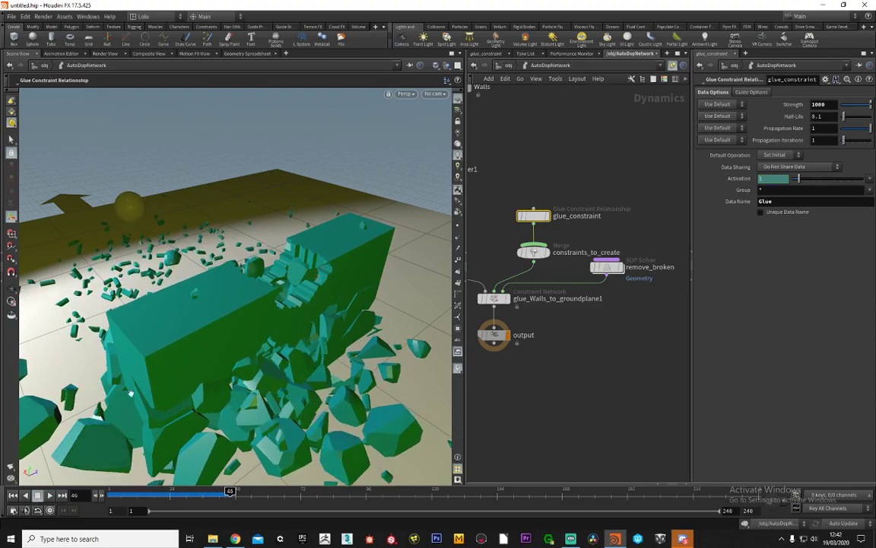
pyautogui.moveTo(92, 397)
pyautogui.keyDown('alt'); pyautogui.mouseDown()
pyautogui.moveTo(265, 227)
pyautogui.moveTo(339, 217)
pyautogui.moveTo(362, 242)
pyautogui.moveTo(103, 240)
pyautogui.moveTo(152, 251)
pyautogui.moveTo(228, 236)
pyautogui.moveTo(219, 245)
pyautogui.moveTo(332, 236)
pyautogui.moveTo(188, 139)
pyautogui.mouseUp(); pyautogui.keyUp('alt')
pyautogui.moveTo(235, 163); pyautogui.dragTo(149, 303)
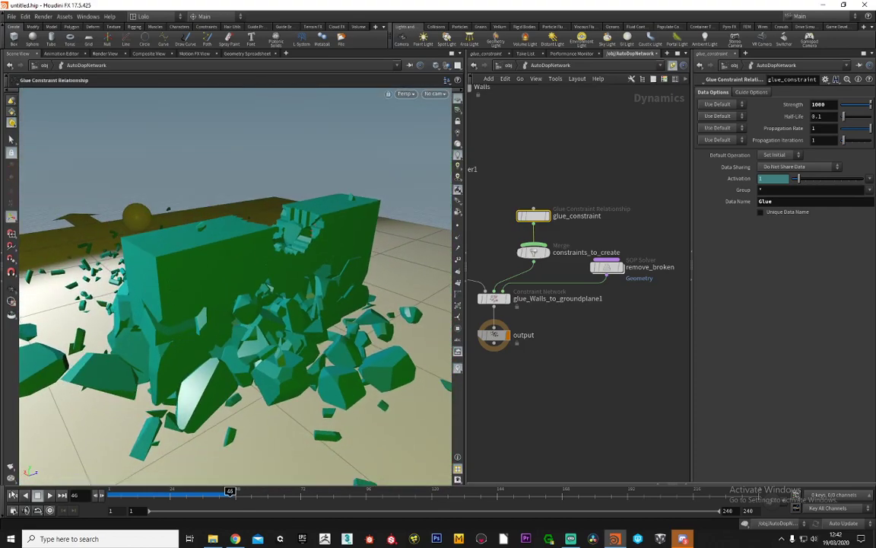
# Rewind the simulation, set the glue constraint's Strength to 50000, and play it to examine the impact
pyautogui.click(13, 495)
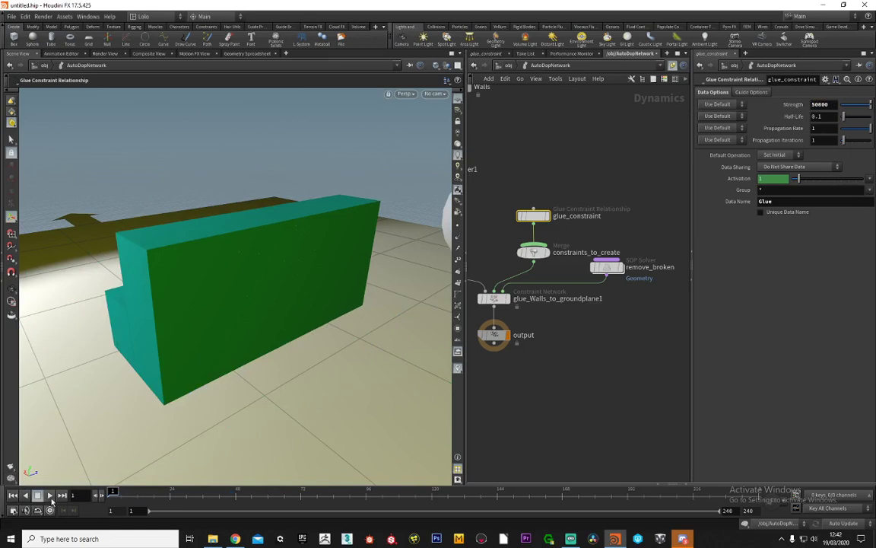
pyautogui.click(49, 495)
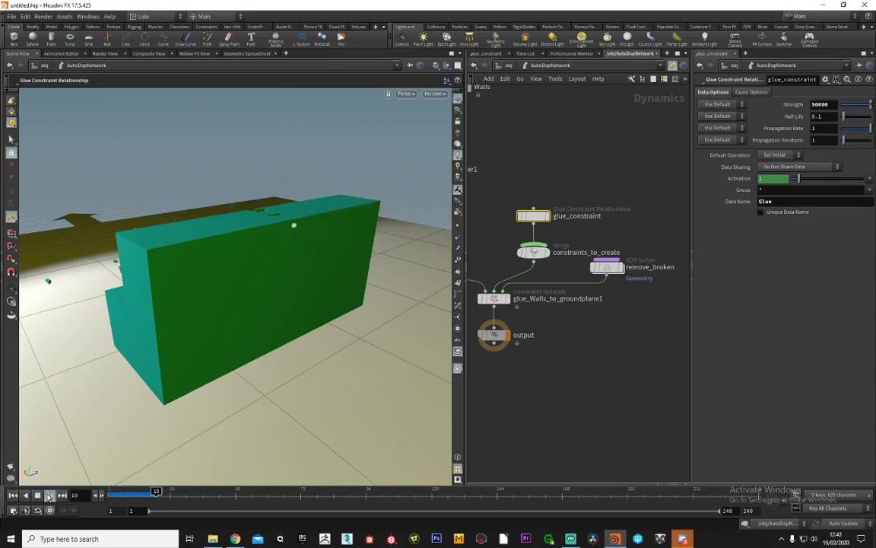
pyautogui.keyDown('alt'); pyautogui.moveTo(144, 319); pyautogui.dragTo(357, 332); pyautogui.keyUp('alt')
pyautogui.keyDown('alt'); pyautogui.moveTo(66, 332); pyautogui.dragTo(325, 315, button='middle'); pyautogui.keyUp('alt')
pyautogui.moveTo(320, 305); pyautogui.dragTo(247, 276)
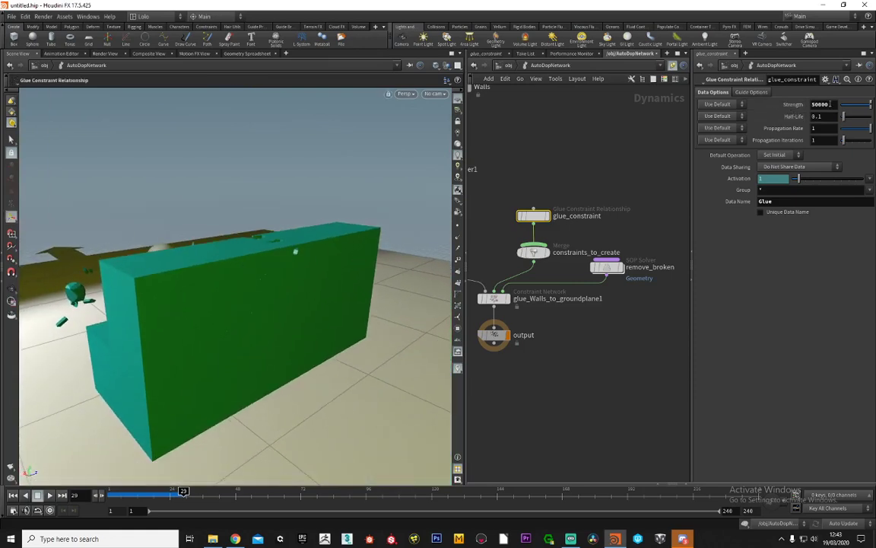
# Set the glue constraint's Strength to 10000 and replay the simulation, stopping at frame 28 to inspect the damage
pyautogui.write('1')
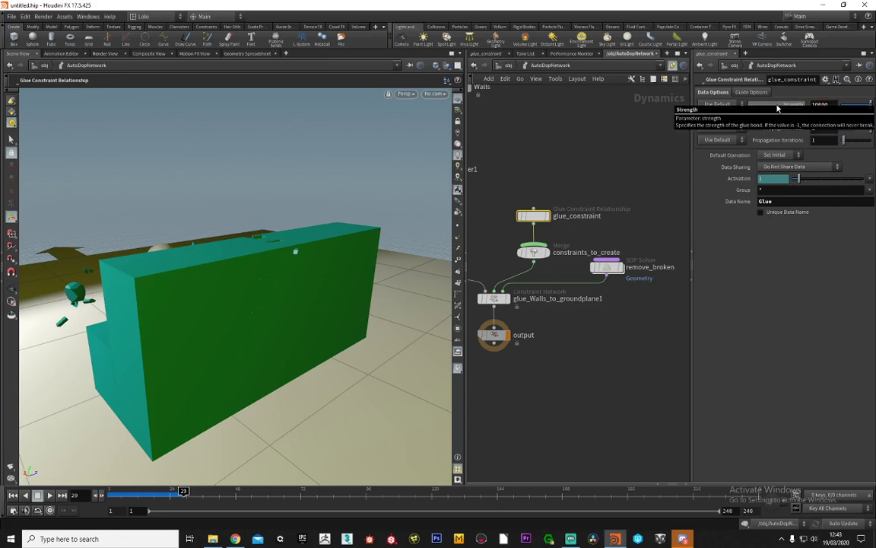
pyautogui.press('Return')
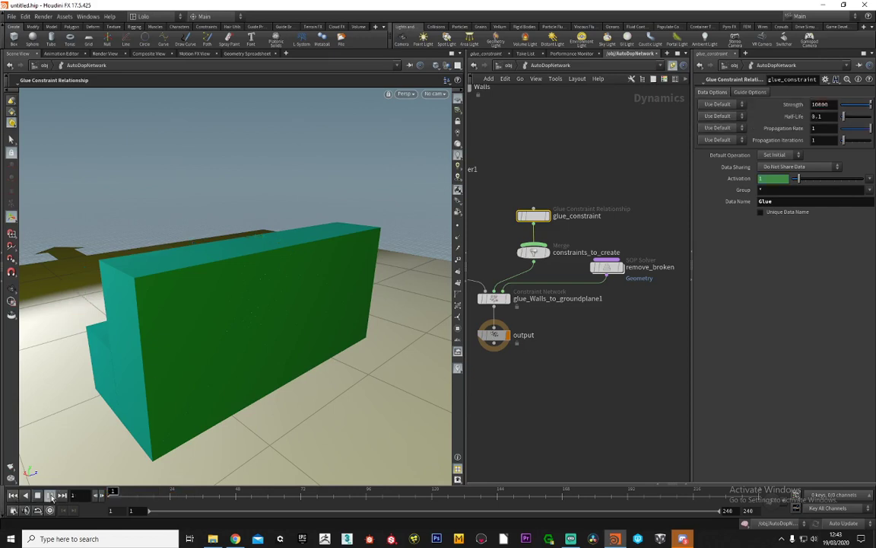
pyautogui.click(50, 495)
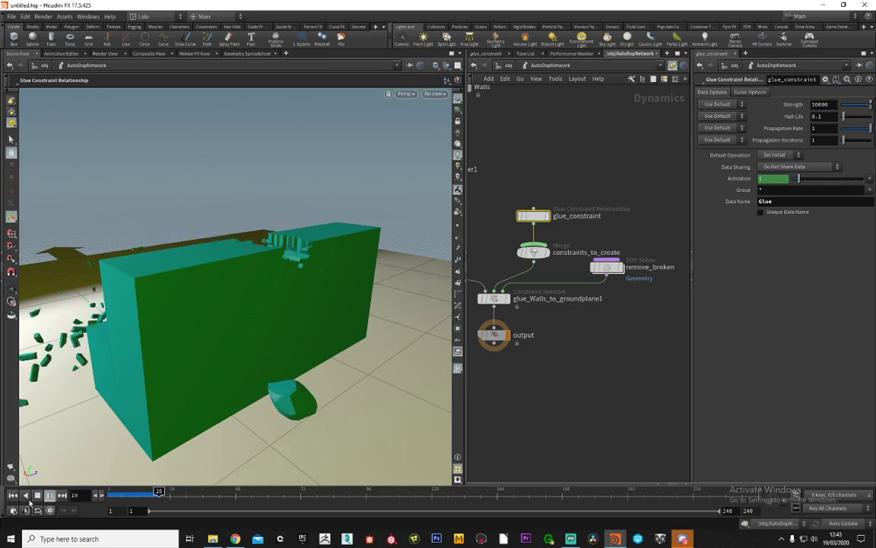
pyautogui.click(38, 495)
pyautogui.moveTo(285, 401); pyautogui.dragTo(295, 301)
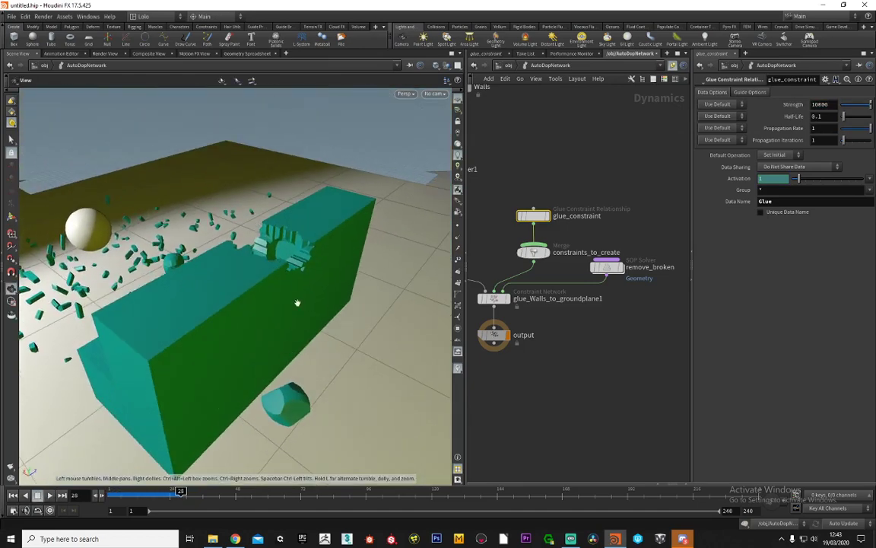
pyautogui.moveTo(280, 356)
pyautogui.mouseDown()
pyautogui.moveTo(253, 342)
pyautogui.moveTo(268, 362)
pyautogui.moveTo(248, 344)
pyautogui.moveTo(274, 329)
pyautogui.moveTo(288, 338)
pyautogui.mouseUp()
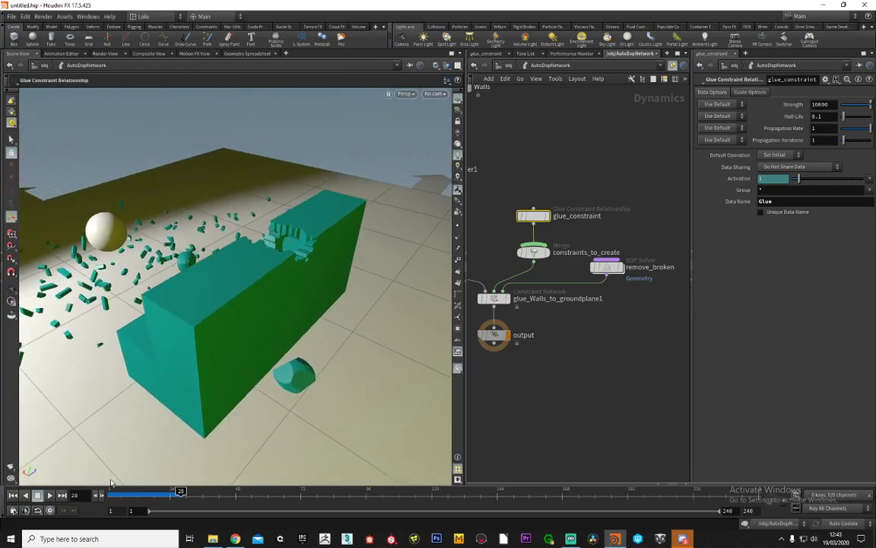
# Rewind to frame 1 and move impact_obj at object level to about X -3.72, Y 2.32
pyautogui.click(12, 495)
pyautogui.moveTo(270, 256)
pyautogui.mouseDown()
pyautogui.moveTo(267, 290)
pyautogui.moveTo(278, 277)
pyautogui.moveTo(233, 282)
pyautogui.moveTo(240, 270)
pyautogui.moveTo(227, 268)
pyautogui.moveTo(261, 261)
pyautogui.mouseUp()
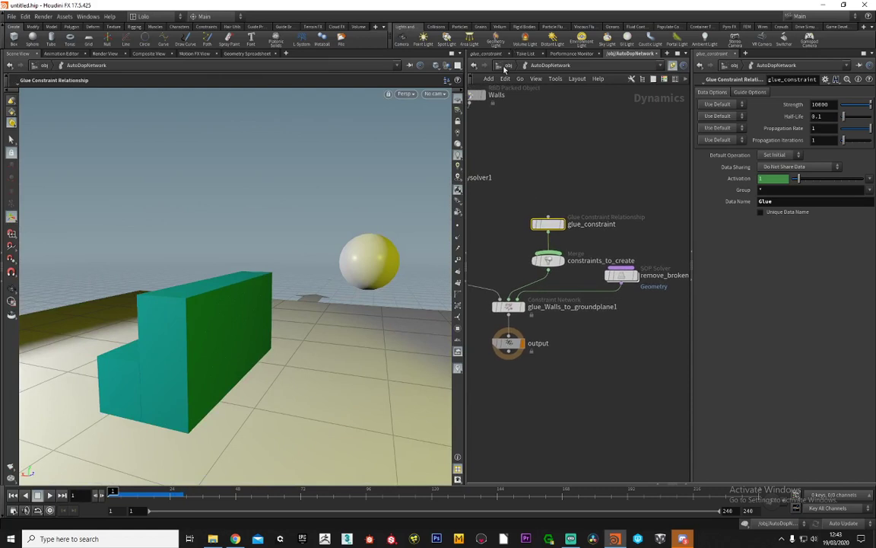
pyautogui.press('u')
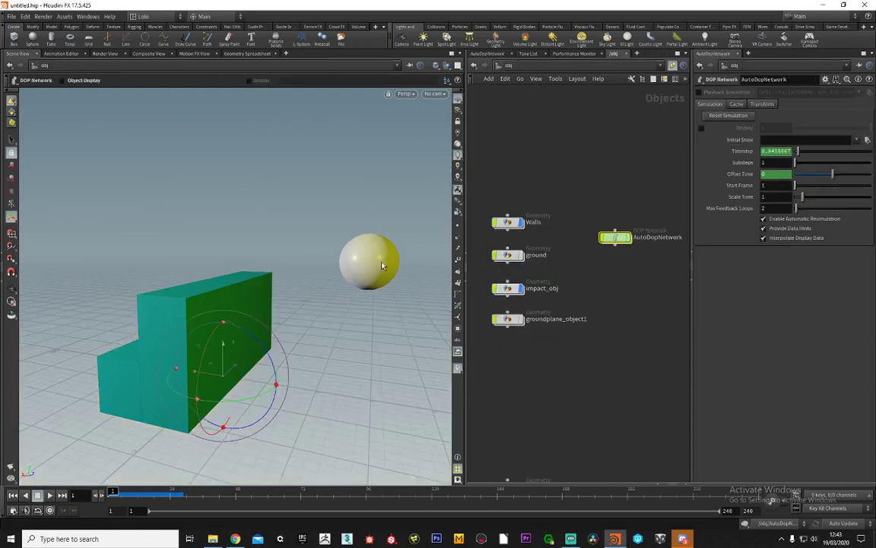
pyautogui.click(508, 291)
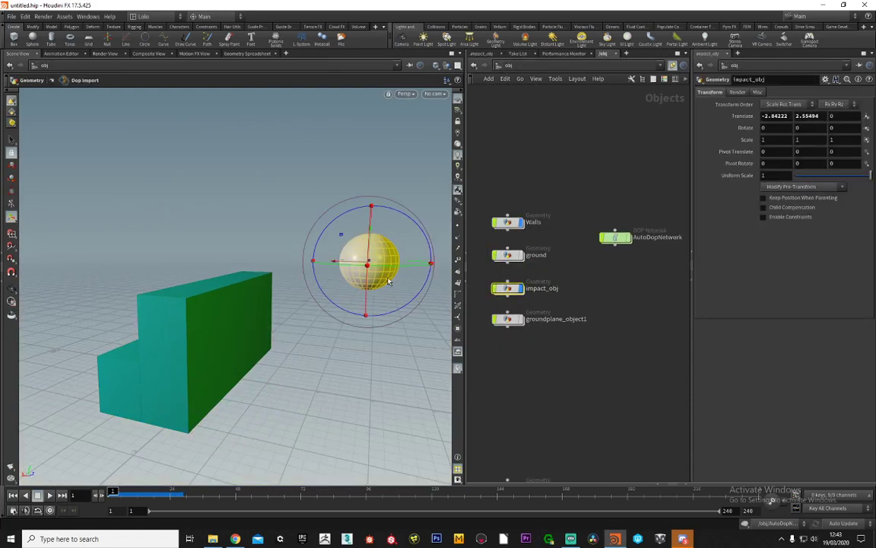
pyautogui.moveTo(340, 242); pyautogui.dragTo(330, 259)
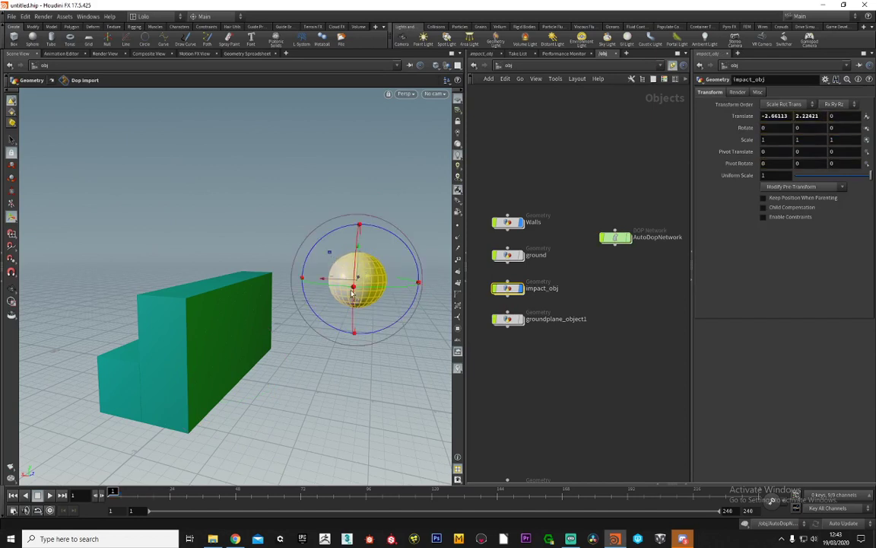
pyautogui.doubleClick(615, 240)
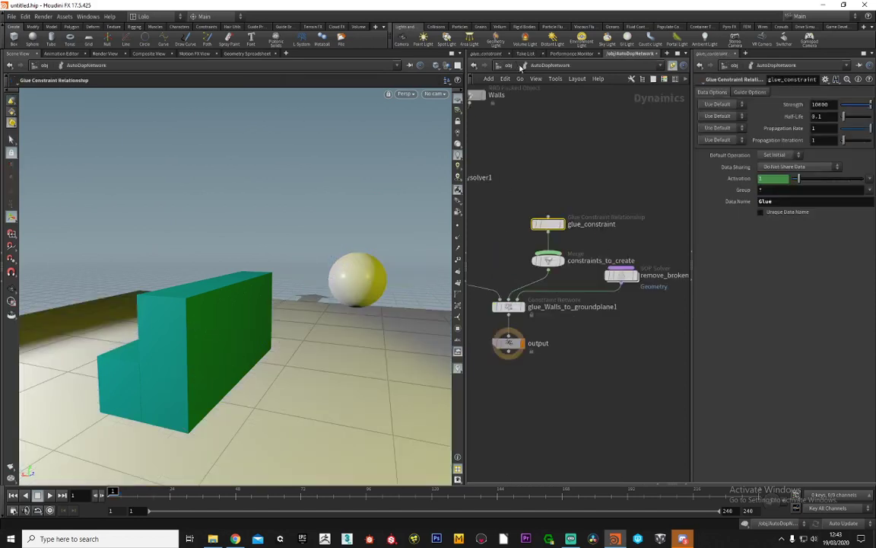
pyautogui.click(506, 67)
pyautogui.click(513, 289)
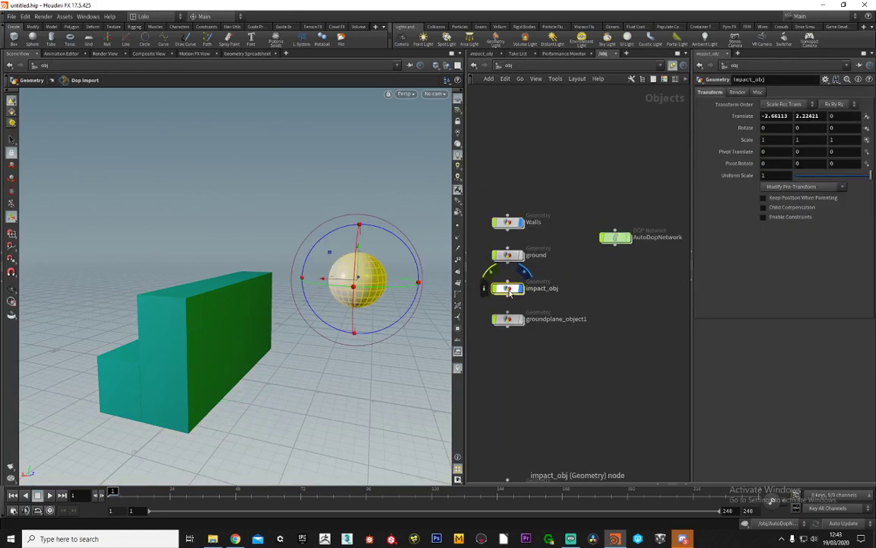
pyautogui.moveTo(361, 246); pyautogui.dragTo(239, 236)
pyautogui.press('r')
# Play the simulation with the repositioned sphere, stop at frame 42, and examine the broken area of the wall up close
pyautogui.click(48, 495)
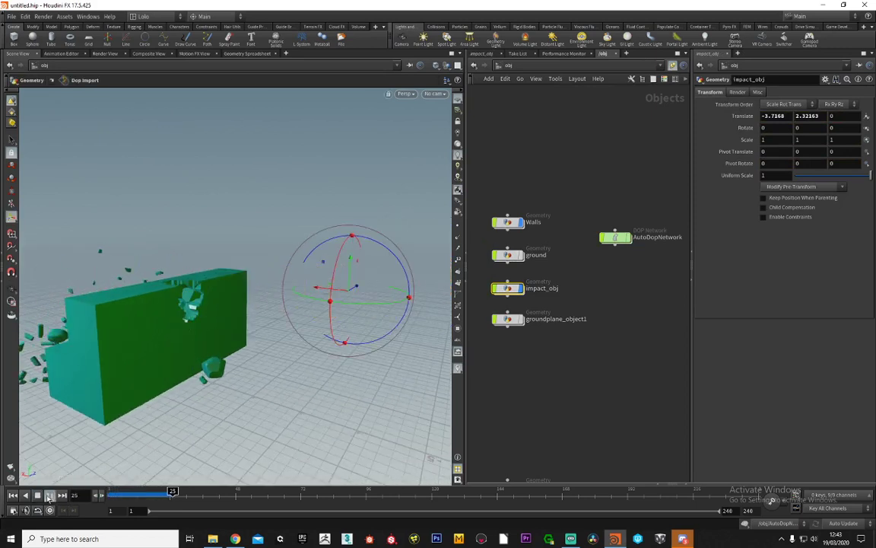
pyautogui.click(38, 494)
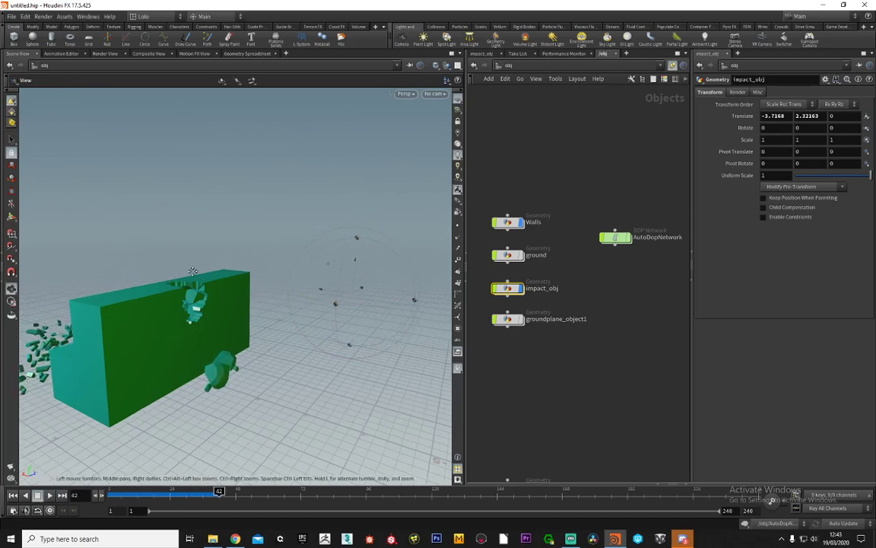
pyautogui.keyDown('alt'); pyautogui.moveTo(212, 353); pyautogui.dragTo(229, 361, button='middle'); pyautogui.keyUp('alt')
pyautogui.keyDown('alt'); pyautogui.moveTo(246, 375); pyautogui.dragTo(274, 274); pyautogui.keyUp('alt')
pyautogui.scroll(6, 239, 276)
pyautogui.scroll(4, 230, 257)
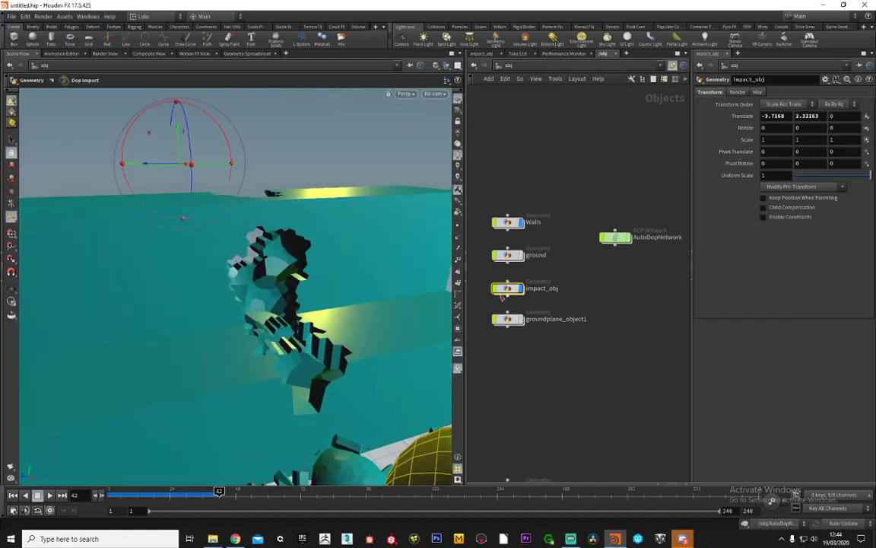
# Open the Walls network and display the paint1 node to examine the painted fracture area
pyautogui.doubleClick(508, 222)
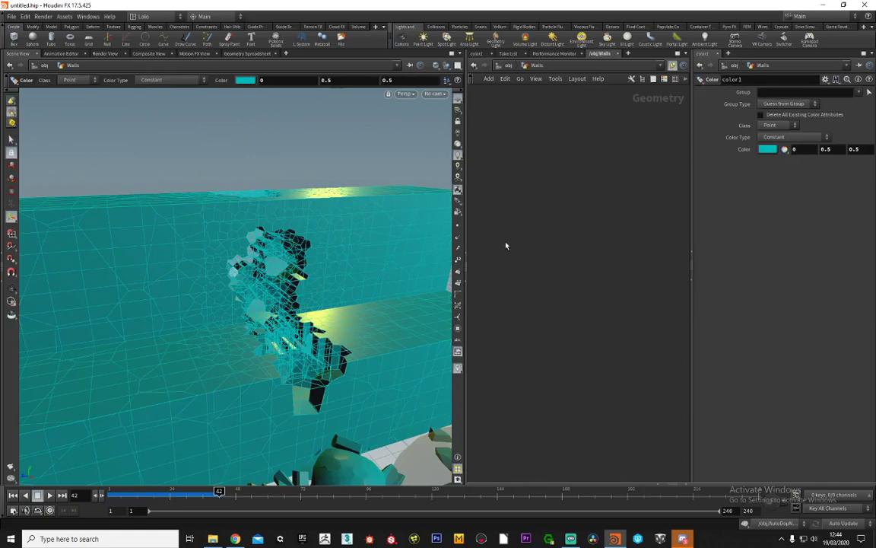
pyautogui.press('f')
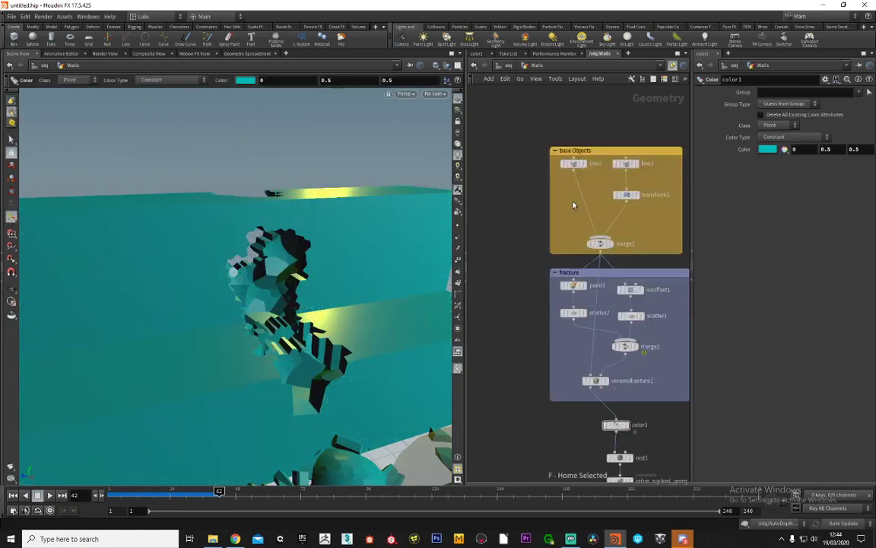
pyautogui.moveTo(495, 323); pyautogui.dragTo(493, 280, button='middle')
pyautogui.scroll(2, 493, 280)
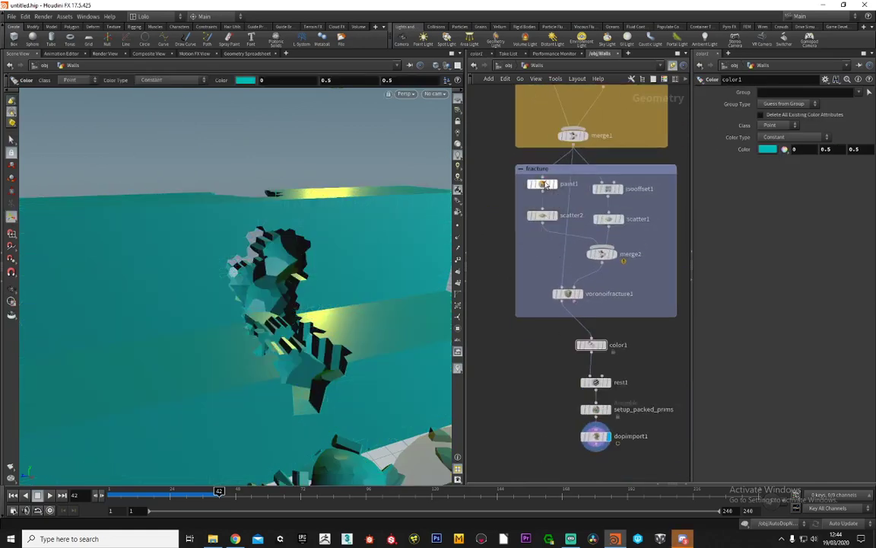
pyautogui.click(556, 185)
pyautogui.press('Escape')
pyautogui.moveTo(289, 275)
pyautogui.mouseDown()
pyautogui.moveTo(301, 284)
pyautogui.moveTo(254, 304)
pyautogui.moveTo(404, 276)
pyautogui.moveTo(385, 297)
pyautogui.moveTo(231, 289)
pyautogui.moveTo(251, 292)
pyautogui.mouseUp()
pyautogui.press('Return')
# Display the scatter2 node and examine its point distribution around the wall
pyautogui.click(552, 216)
pyautogui.press('Escape')
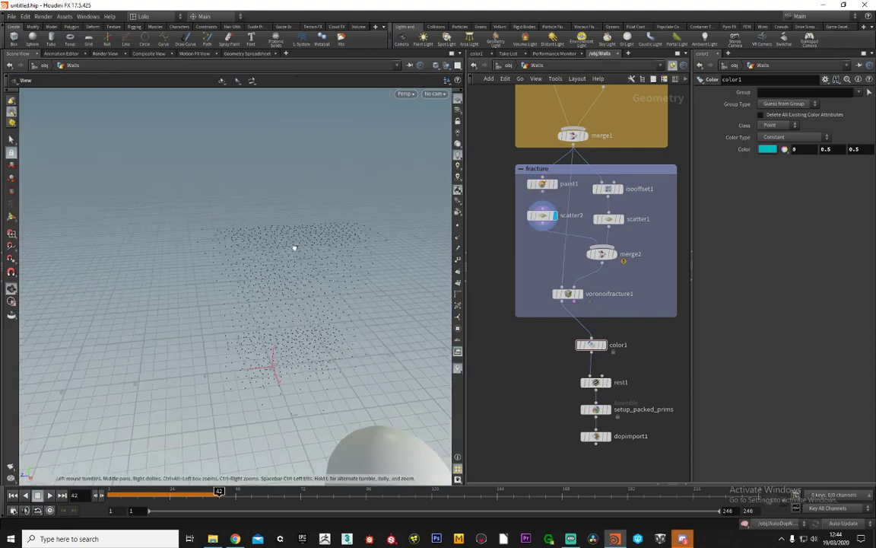
pyautogui.moveTo(294, 248); pyautogui.dragTo(385, 217)
pyautogui.press('Return')
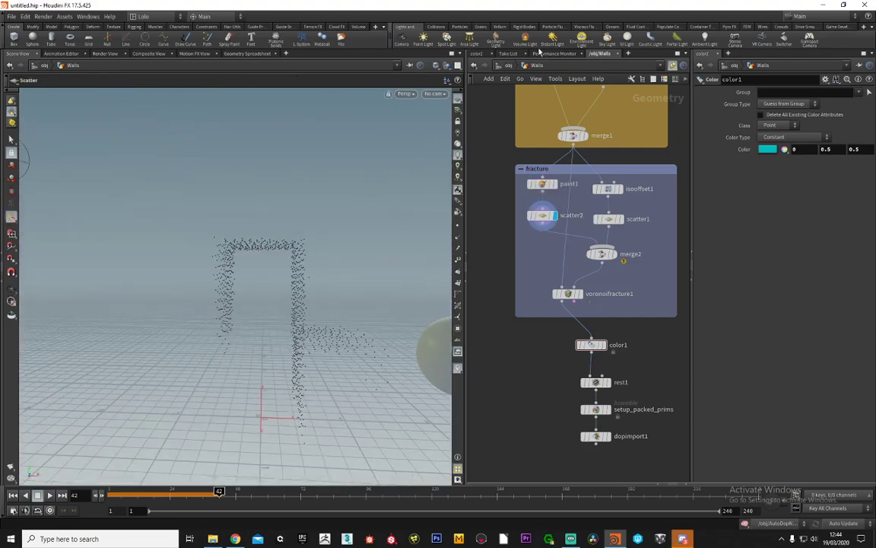
# Display the Walls network's dopimport1 output again and inspect the hole with wireframe over shading
pyautogui.click(498, 67)
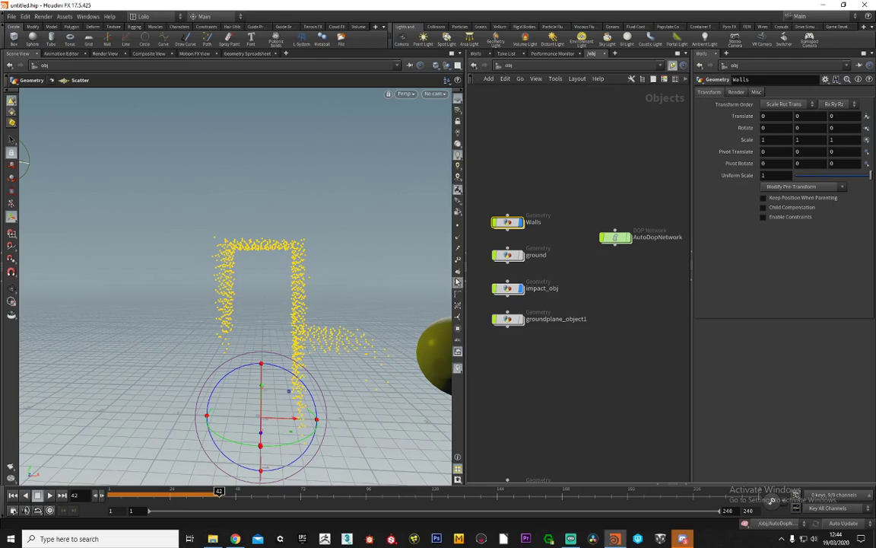
pyautogui.doubleClick(510, 223)
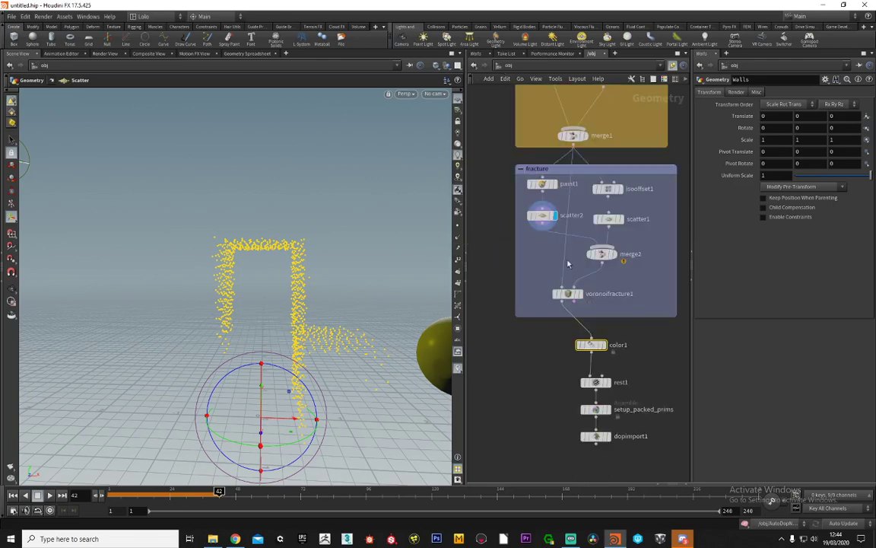
pyautogui.click(607, 437)
pyautogui.moveTo(354, 316); pyautogui.dragTo(258, 247)
pyautogui.moveTo(379, 273); pyautogui.dragTo(183, 252, button='middle')
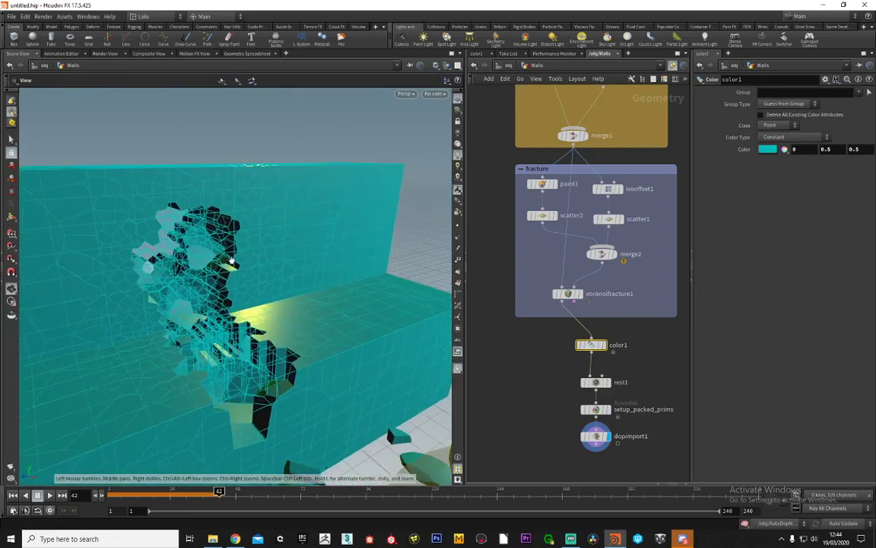
pyautogui.scroll(3, 176, 251)
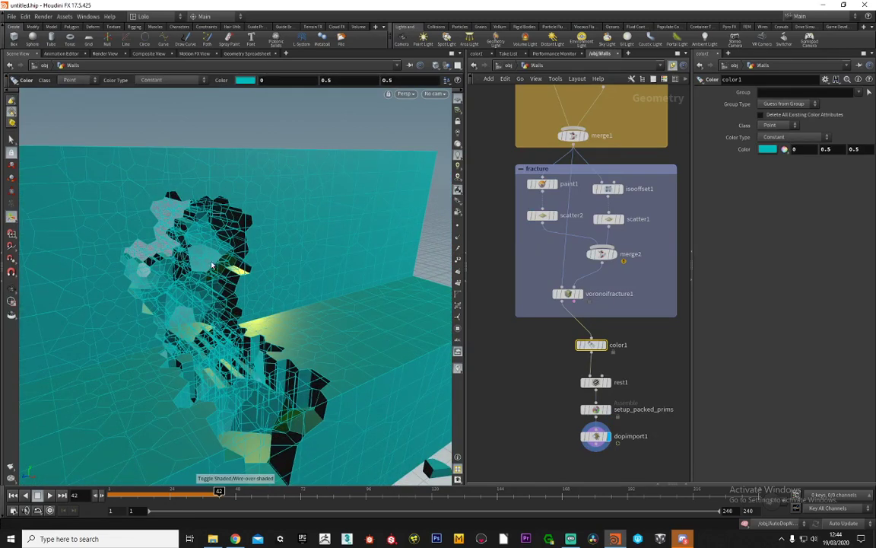
pyautogui.moveTo(212, 265); pyautogui.dragTo(235, 251)
# Return to object level and examine the fracture pieces around the hole from the other side
pyautogui.click(505, 66)
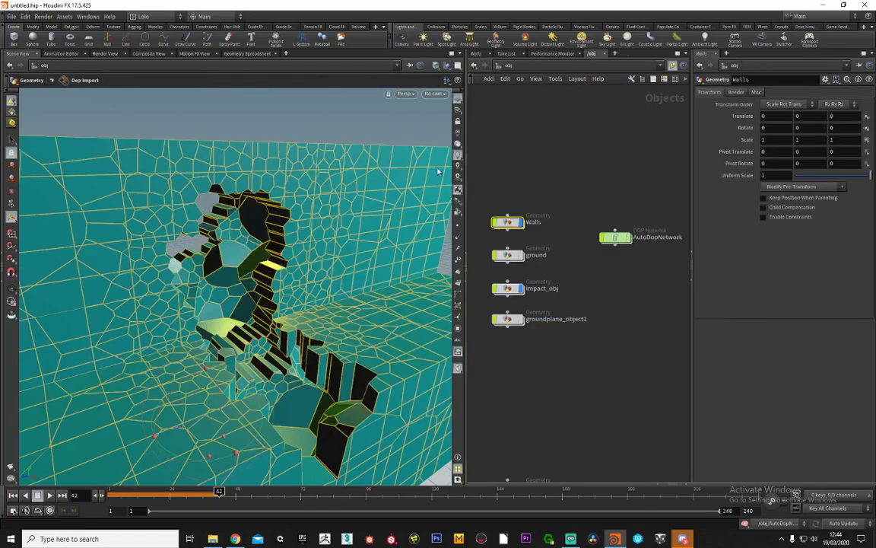
pyautogui.keyDown('alt'); pyautogui.moveTo(289, 258); pyautogui.dragTo(299, 262, button='middle'); pyautogui.keyUp('alt')
pyautogui.scroll(4, 303, 262)
pyautogui.moveTo(304, 264); pyautogui.dragTo(234, 223)
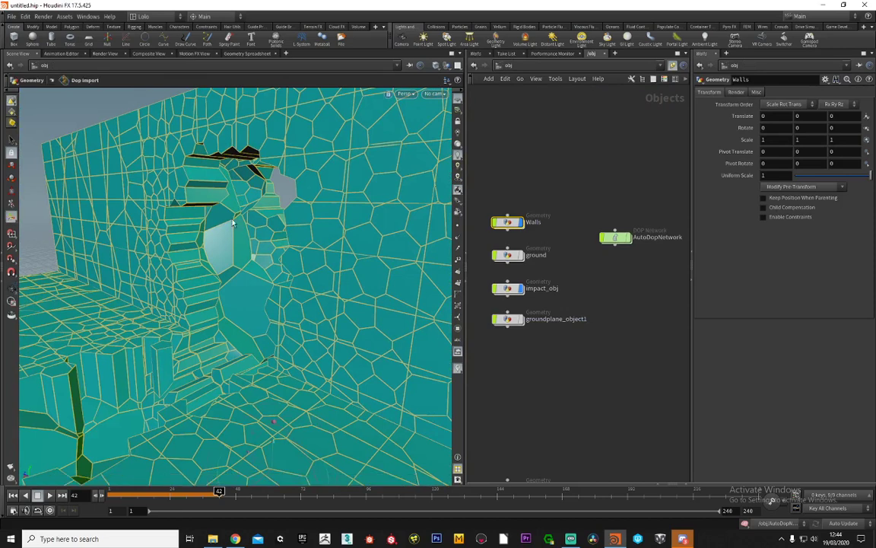
# Reopen the Walls network and display isooffset1, followed by scatter1, to examine the interior volume and its scattered points
pyautogui.doubleClick(508, 221)
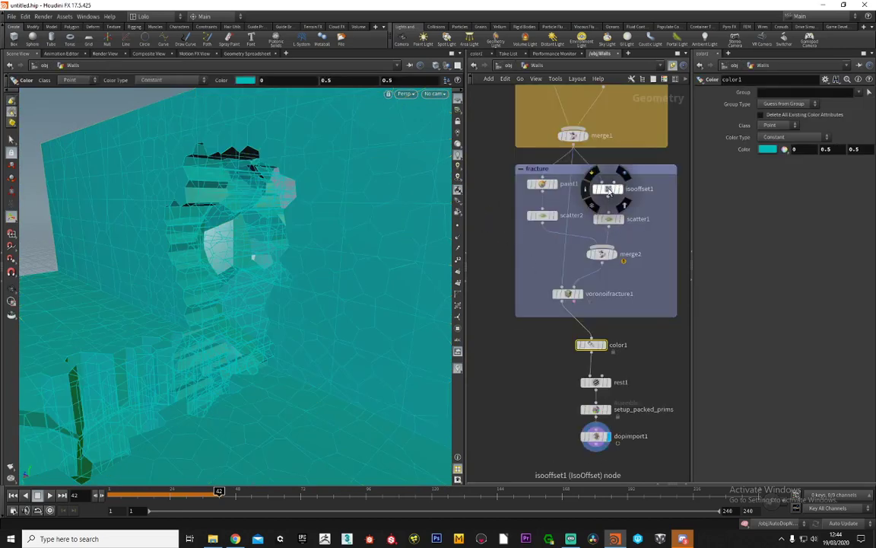
pyautogui.click(623, 193)
pyautogui.scroll(-3, 247, 229)
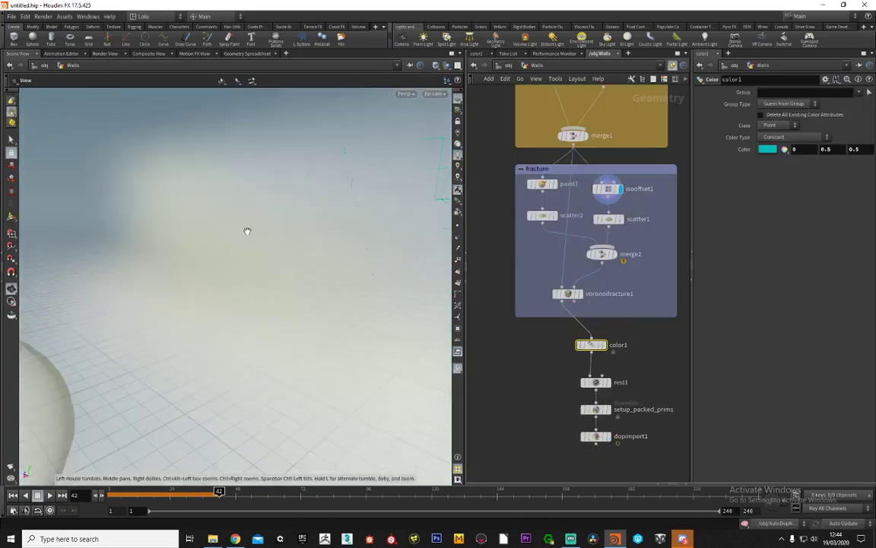
pyautogui.keyDown('alt'); pyautogui.moveTo(247, 230); pyautogui.dragTo(267, 238); pyautogui.keyUp('alt')
pyautogui.click(626, 221)
pyautogui.press('Return')
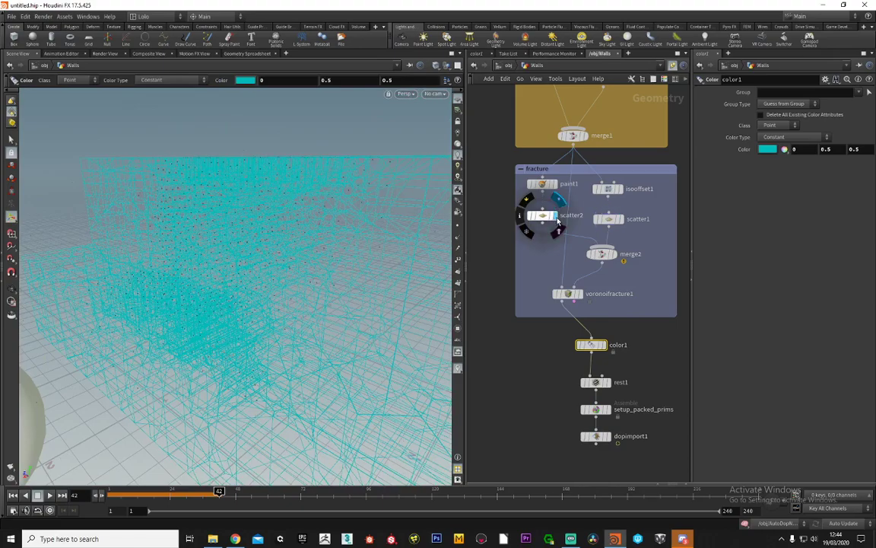
# Display scatter2 in the Walls network and return to object level to examine its points from the side
pyautogui.click(556, 217)
pyautogui.moveTo(325, 221); pyautogui.dragTo(254, 220)
pyautogui.press('Return')
pyautogui.click(503, 67)
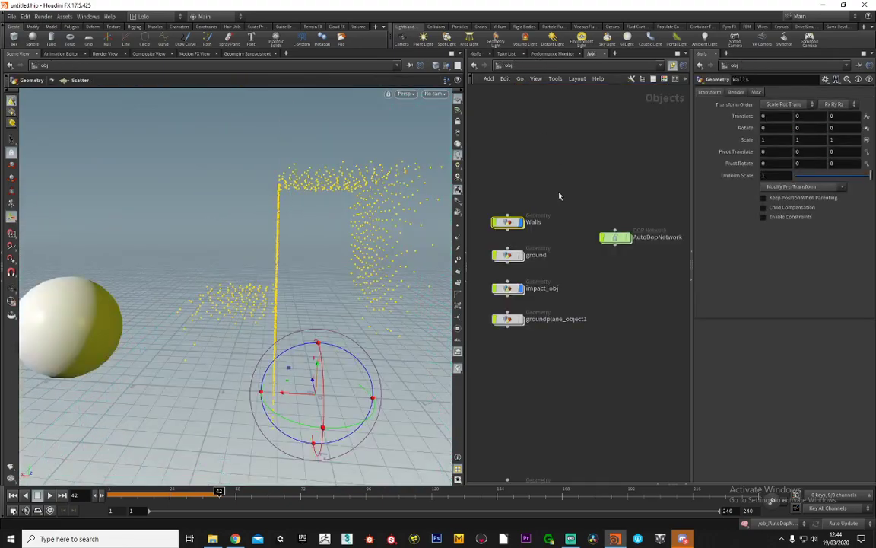
pyautogui.moveTo(327, 207); pyautogui.dragTo(293, 202)
# Display the Walls network's dopimport1 output and return to object level to examine the fracture pieces inside the hole up close
pyautogui.doubleClick(509, 222)
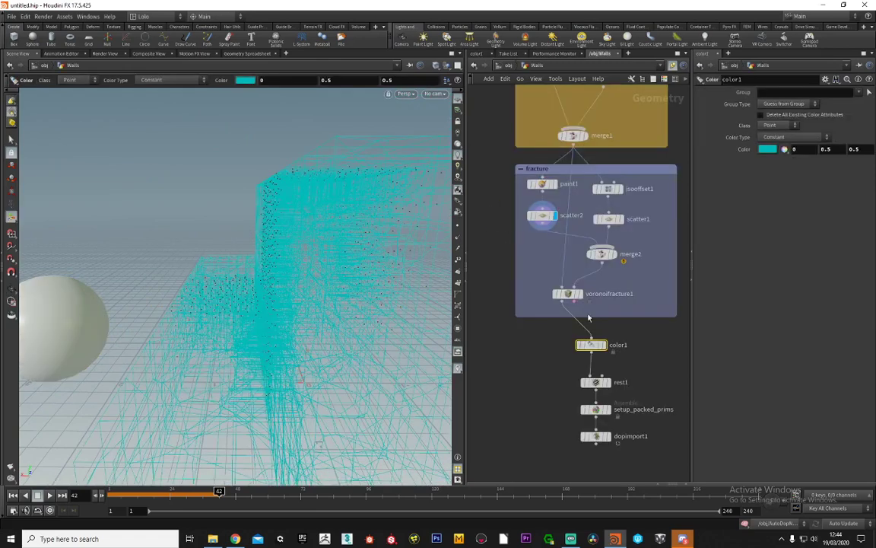
pyautogui.click(613, 442)
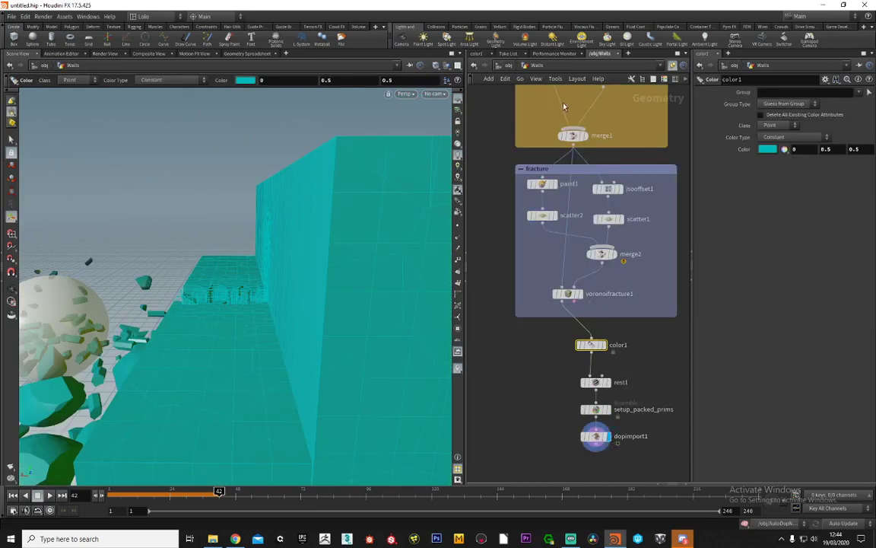
pyautogui.moveTo(249, 225); pyautogui.dragTo(354, 216)
pyautogui.click(505, 66)
pyautogui.scroll(8, 268, 276)
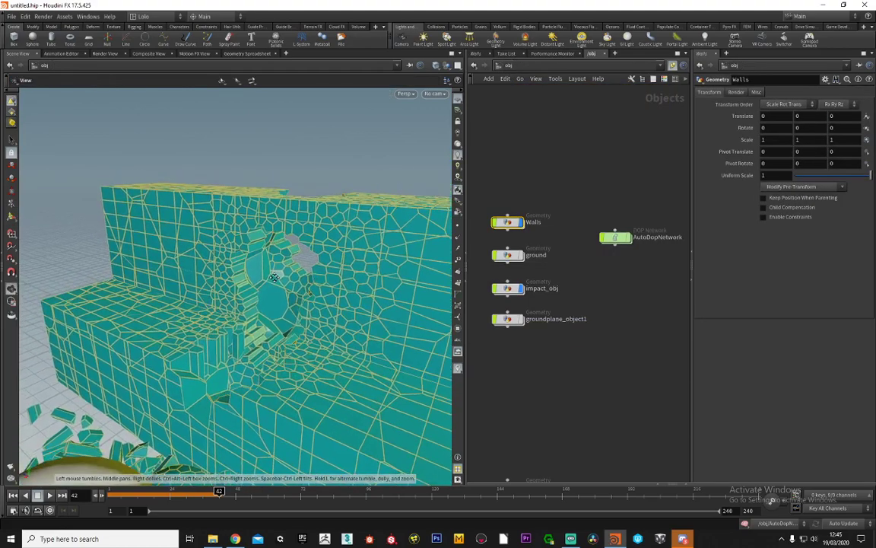
pyautogui.moveTo(267, 276); pyautogui.dragTo(156, 166)
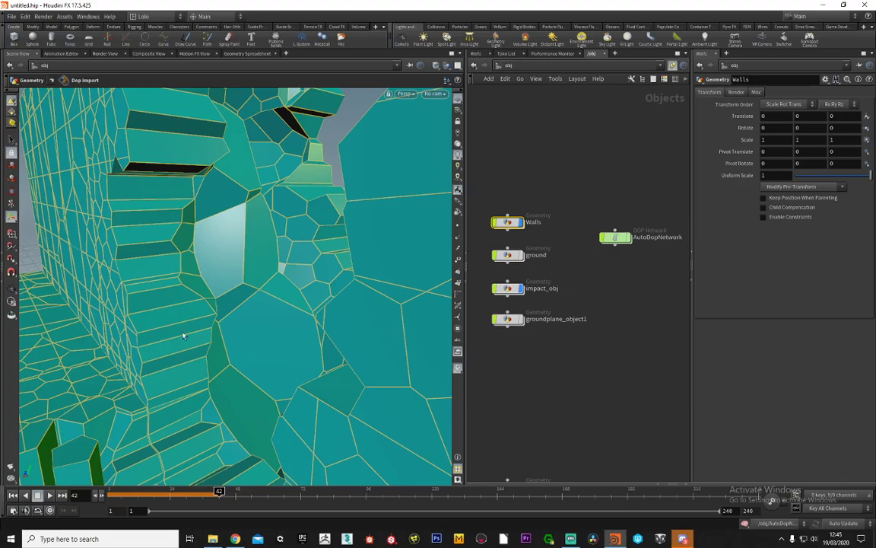
pyautogui.moveTo(182, 335); pyautogui.dragTo(304, 333)
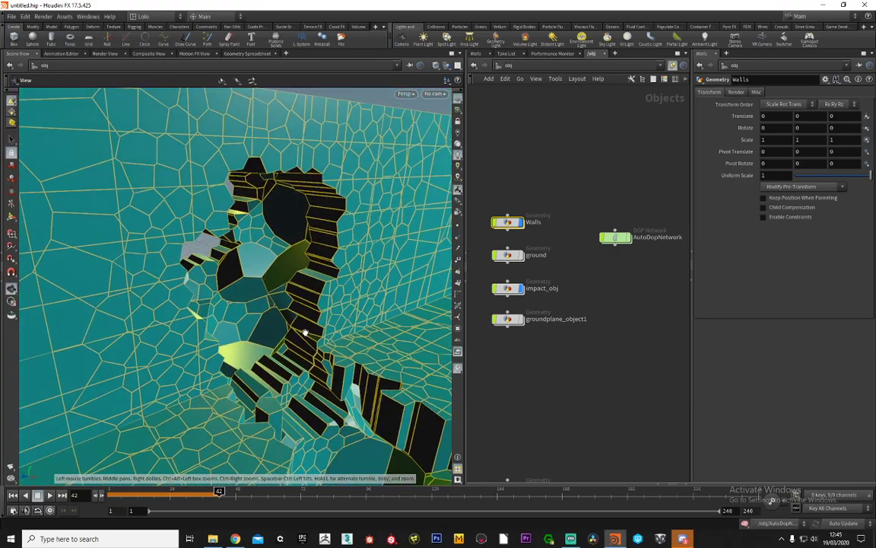
pyautogui.moveTo(254, 263); pyautogui.dragTo(263, 319)
pyautogui.moveTo(280, 259); pyautogui.dragTo(29, 306)
pyautogui.moveTo(297, 289); pyautogui.dragTo(71, 213)
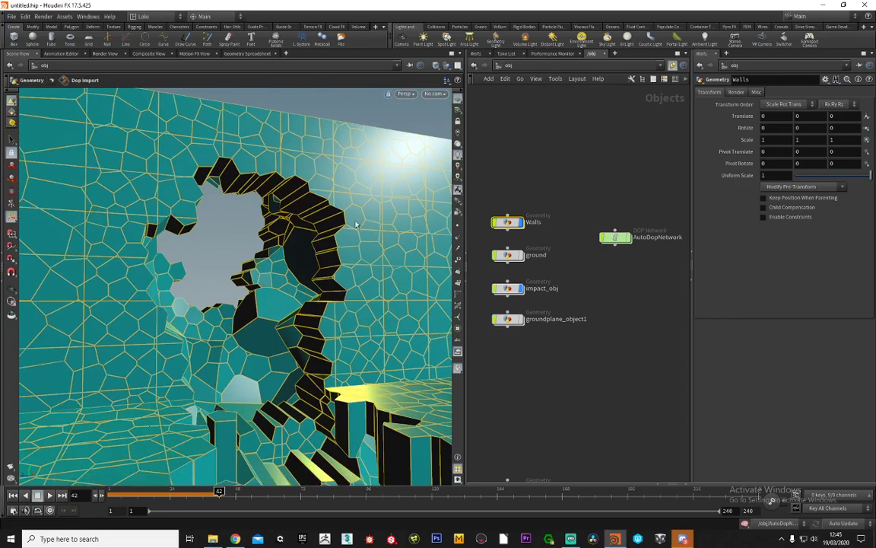
# Try adding a Voronoi Fracture Points node beside color1 in the Walls network and delete it again
pyautogui.doubleClick(510, 222)
pyautogui.press('Tab')
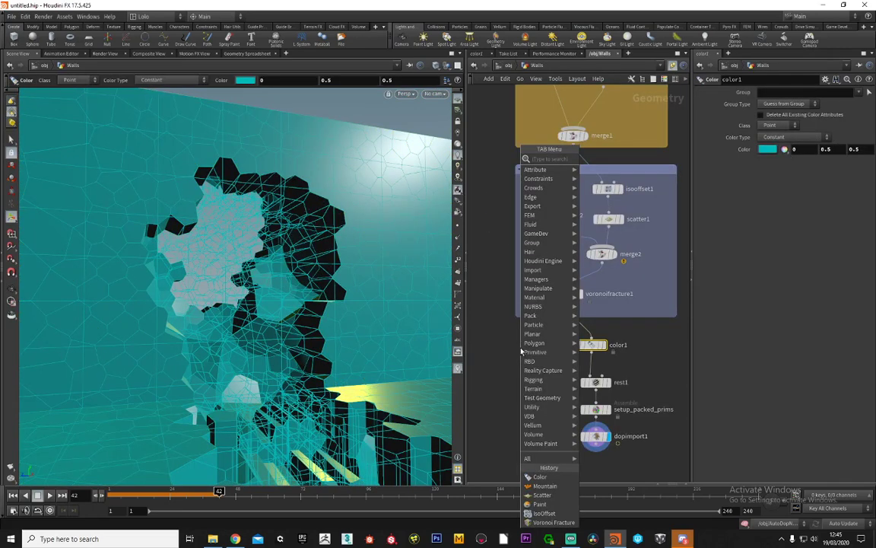
pyautogui.write('voronoi')
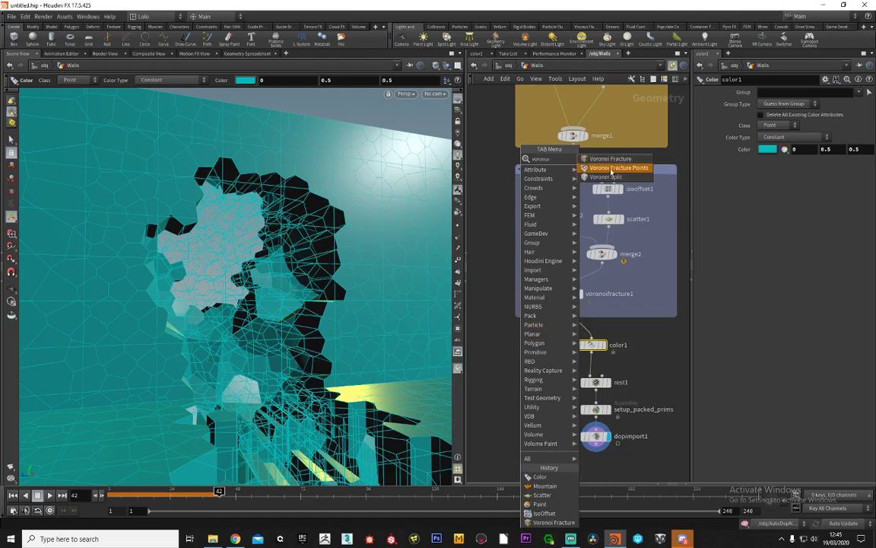
pyautogui.click(618, 169)
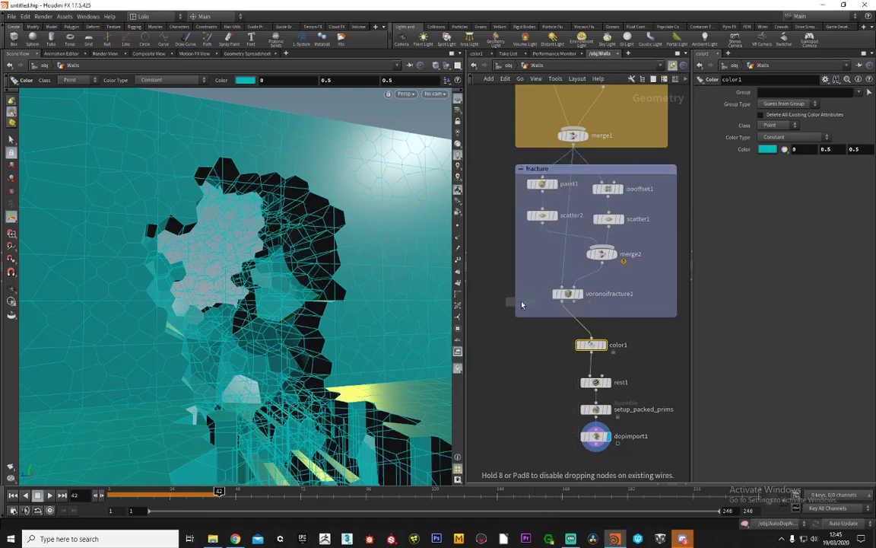
pyautogui.click(511, 347)
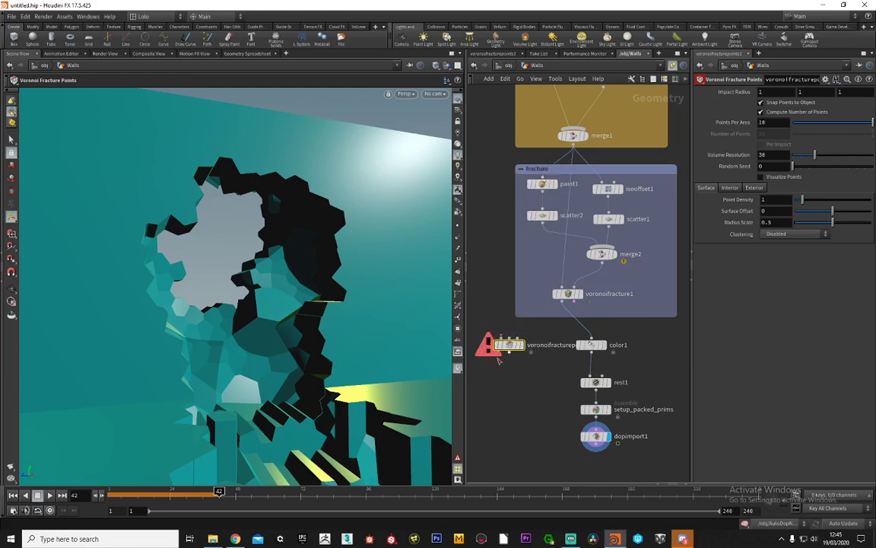
pyautogui.press('Delete')
# Return to object level and examine the whole broken wall from its flat side
pyautogui.click(514, 65)
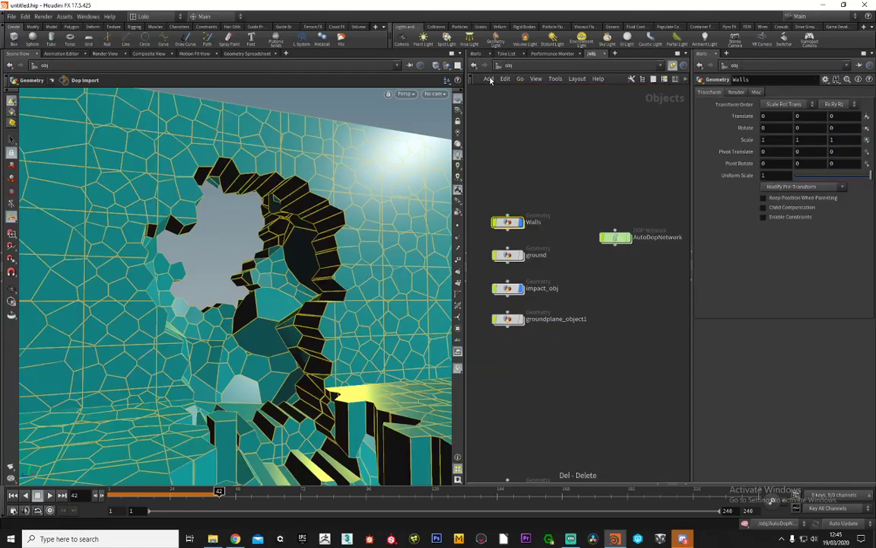
pyautogui.moveTo(228, 289); pyautogui.dragTo(90, 312)
pyautogui.click(557, 356)
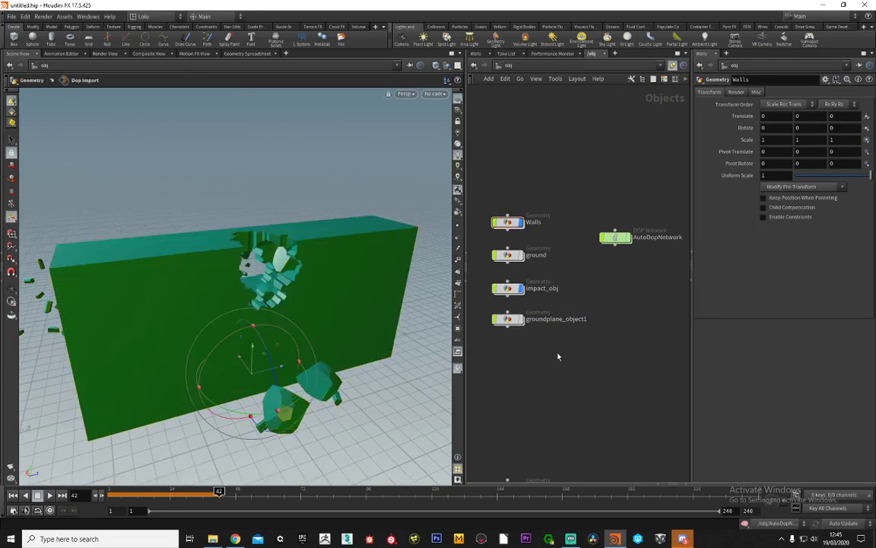
# Open AutoDopNetwork, replay the impact from the first frame and rewind the simulation
pyautogui.doubleClick(614, 237)
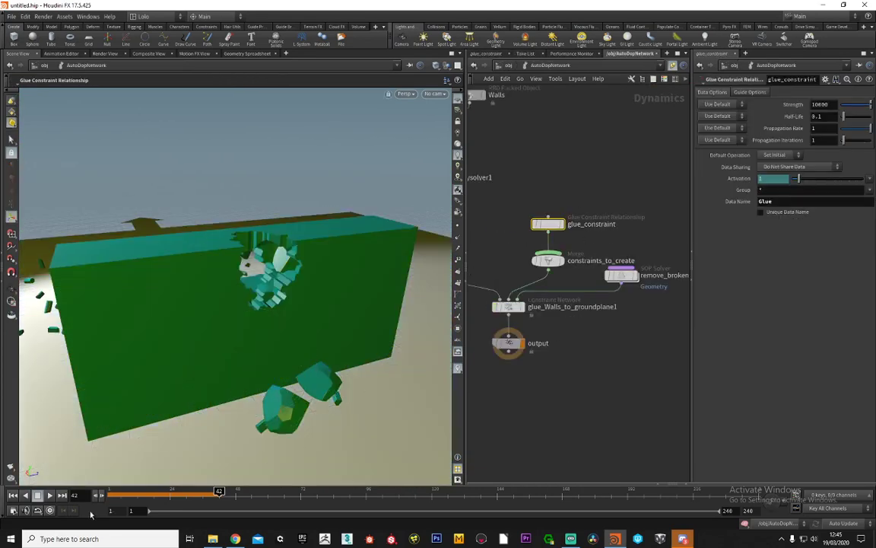
pyautogui.click(12, 495)
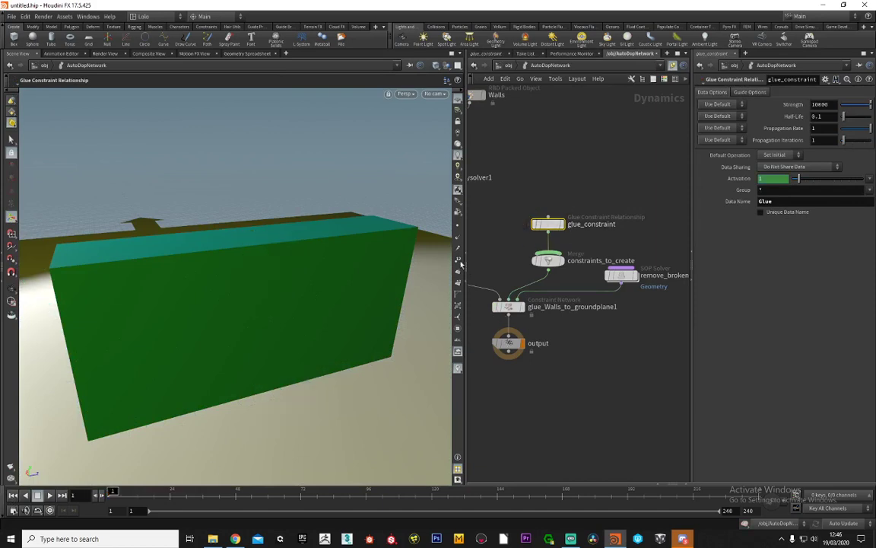
pyautogui.keyDown('alt'); pyautogui.moveTo(145, 282); pyautogui.dragTo(220, 312); pyautogui.keyUp('alt')
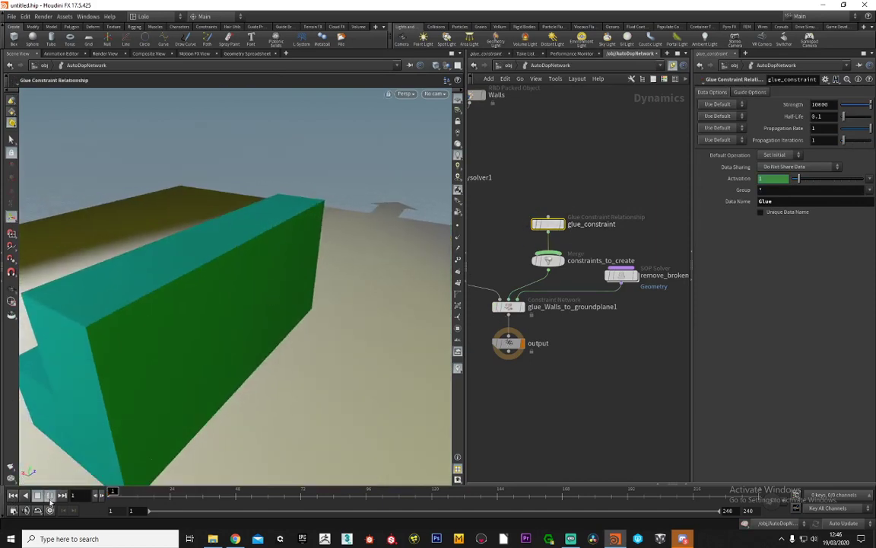
pyautogui.click(49, 495)
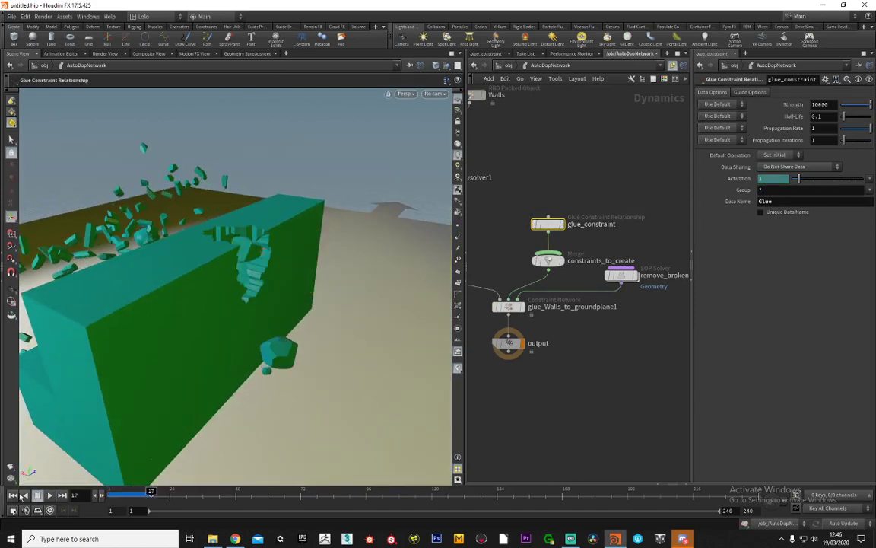
pyautogui.click(12, 495)
# Set the density of the impact_obj packed object to 10000 in its physical properties
pyautogui.moveTo(295, 279); pyautogui.dragTo(382, 265)
pyautogui.keyDown('alt'); pyautogui.moveTo(412, 285); pyautogui.dragTo(360, 267, button='middle'); pyautogui.keyUp('alt')
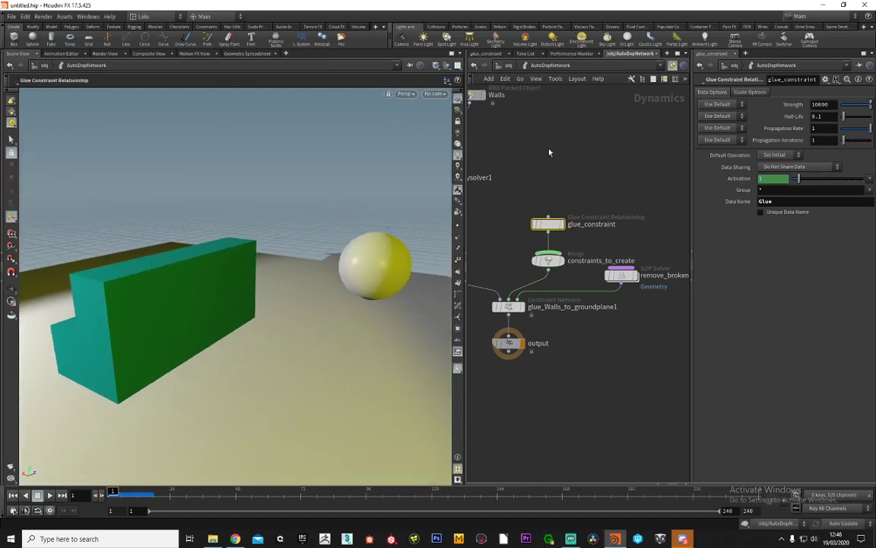
pyautogui.moveTo(546, 151); pyautogui.dragTo(672, 314, button='middle')
pyautogui.click(511, 259)
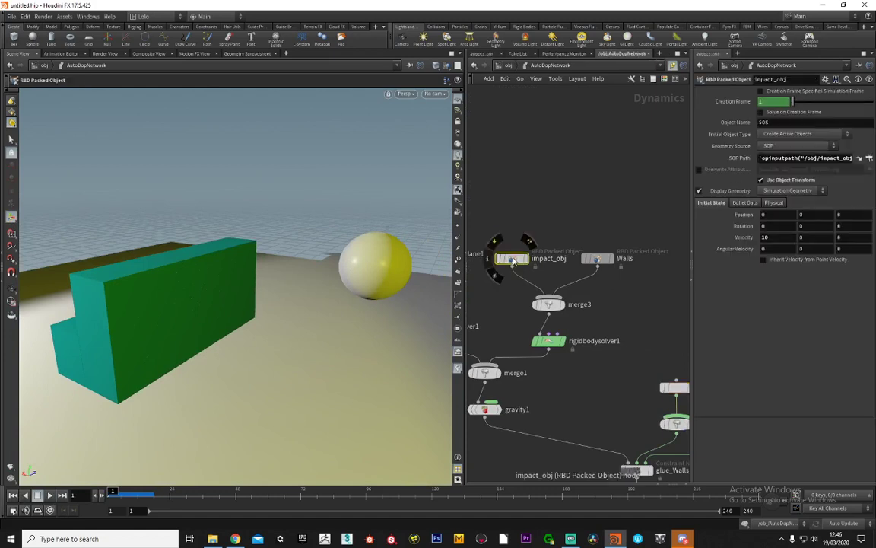
pyautogui.click(773, 203)
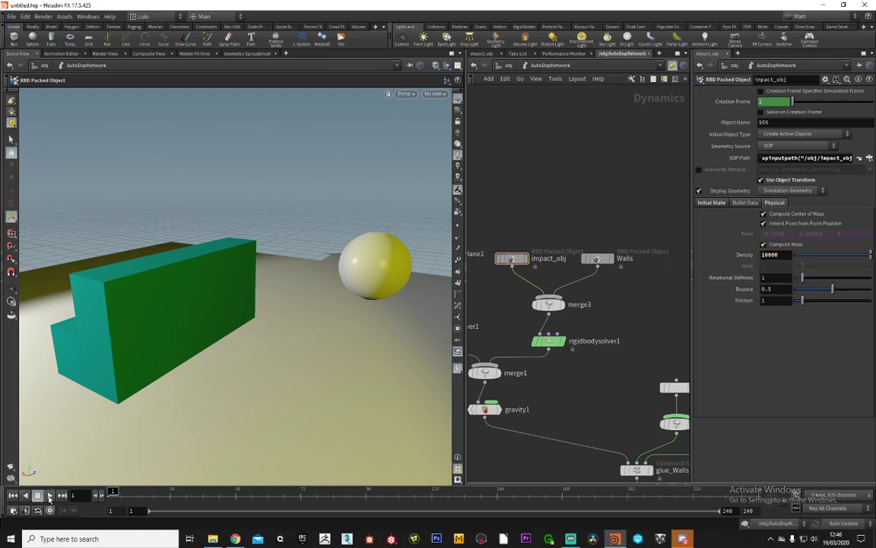
# Play the simulation with the denser sphere, examine the flying debris and the hole, and rewind to the first frame
pyautogui.click(50, 495)
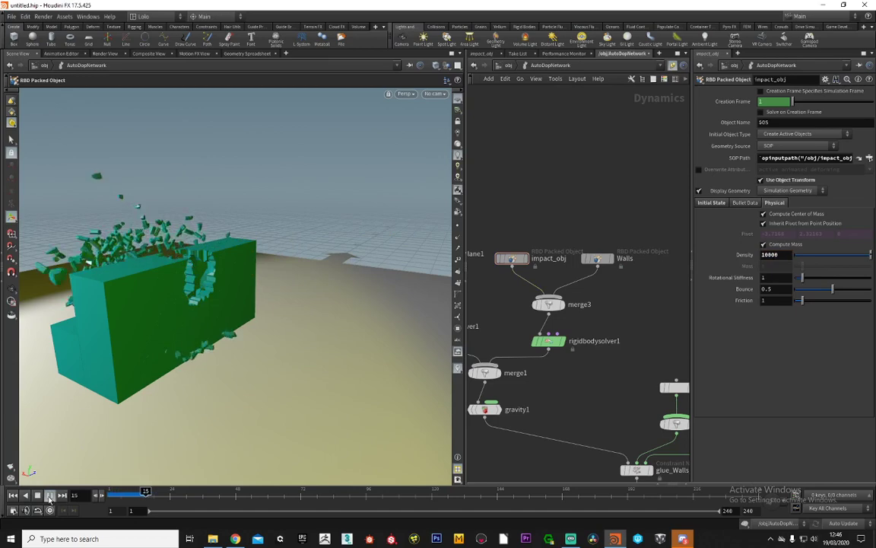
pyautogui.keyDown('alt'); pyautogui.moveTo(157, 285); pyautogui.dragTo(278, 312); pyautogui.keyUp('alt')
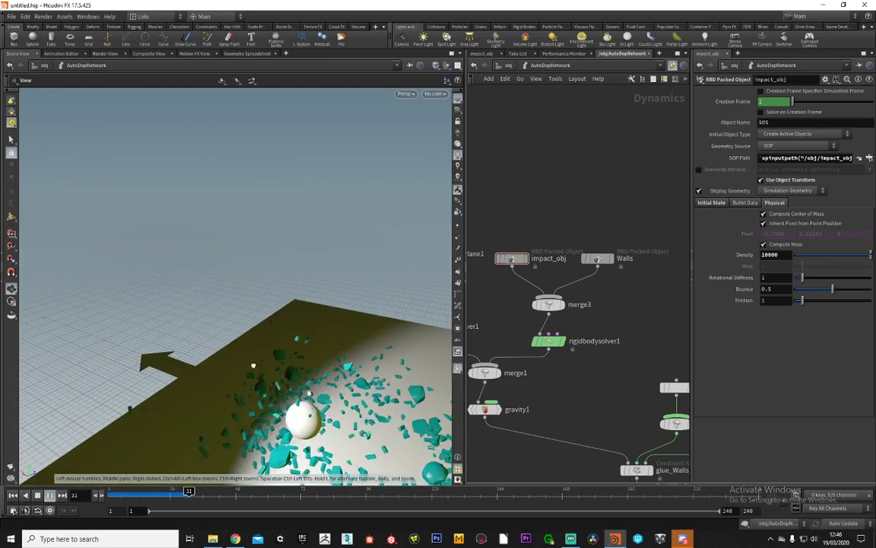
pyautogui.moveTo(254, 365); pyautogui.dragTo(279, 332)
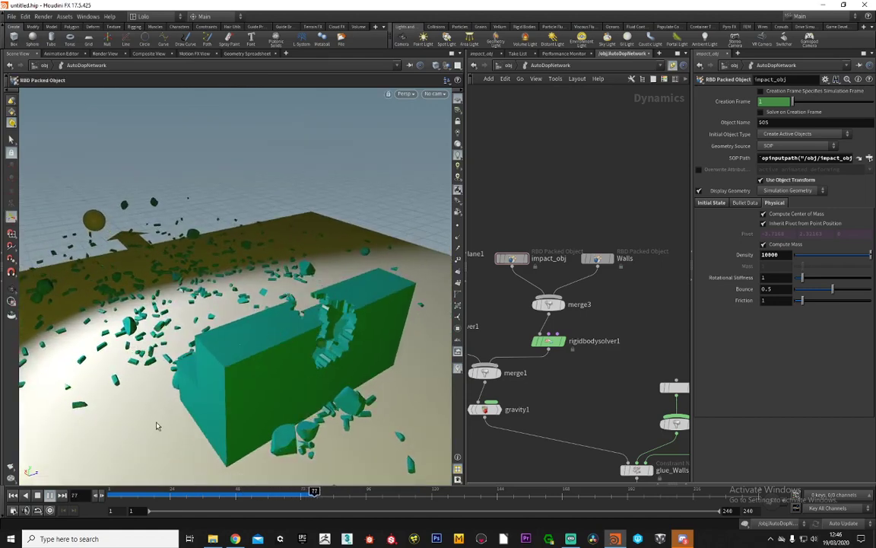
pyautogui.click(13, 496)
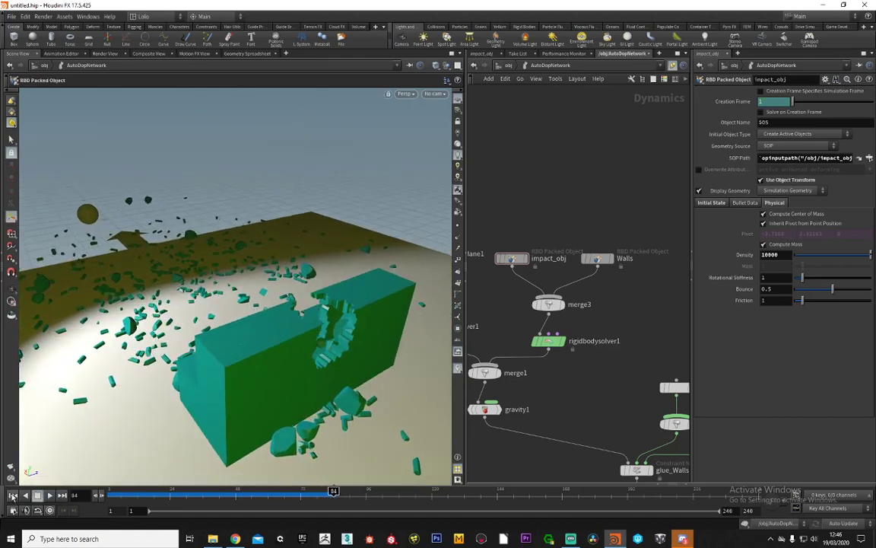
# Set impact_obj's density to 1000
pyautogui.keyDown('alt'); pyautogui.moveTo(357, 280); pyautogui.dragTo(241, 283); pyautogui.keyUp('alt')
pyautogui.scroll(-1, 242, 284)
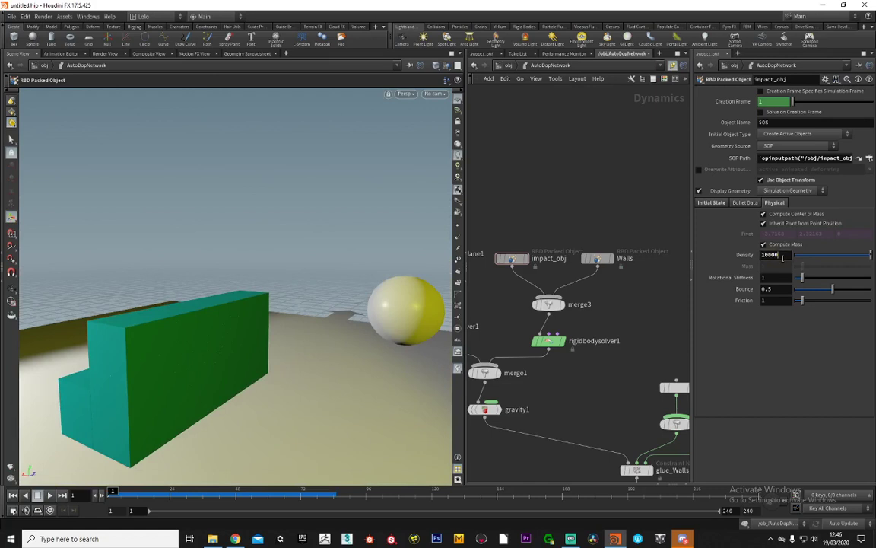
pyautogui.press('Return')
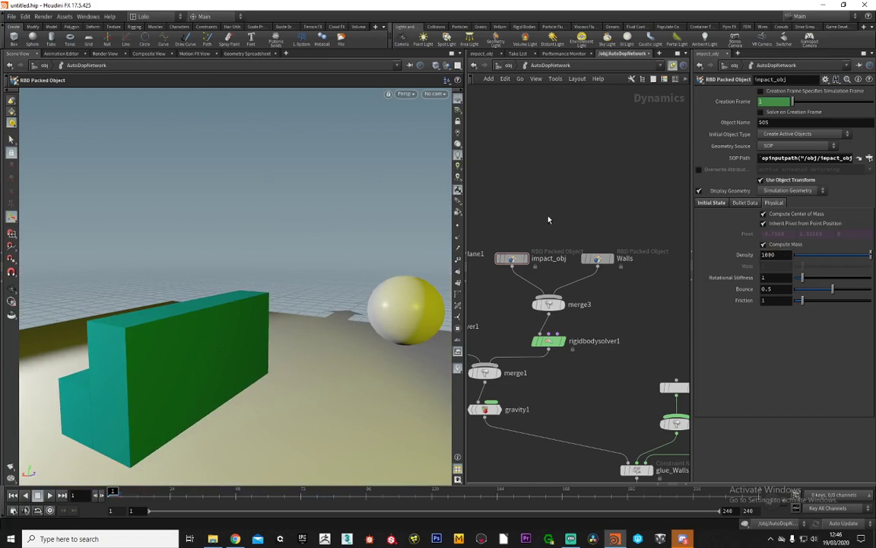
# Select the glue_constraint node in AutoDopNetwork and set its glue strength to -1
pyautogui.moveTo(547, 220); pyautogui.dragTo(543, 190, button='middle')
pyautogui.moveTo(584, 259); pyautogui.dragTo(501, 193, button='middle')
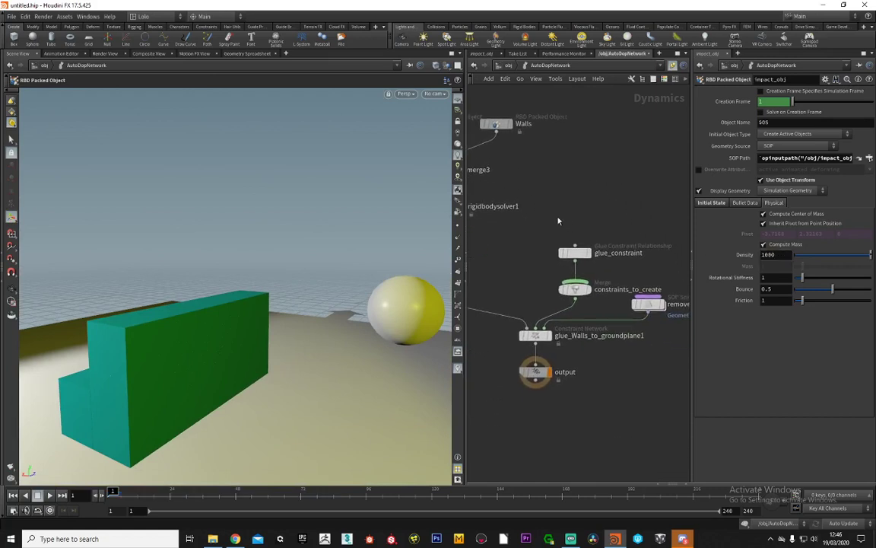
pyautogui.click(574, 253)
pyautogui.moveTo(204, 307); pyautogui.dragTo(258, 297)
pyautogui.press('Return')
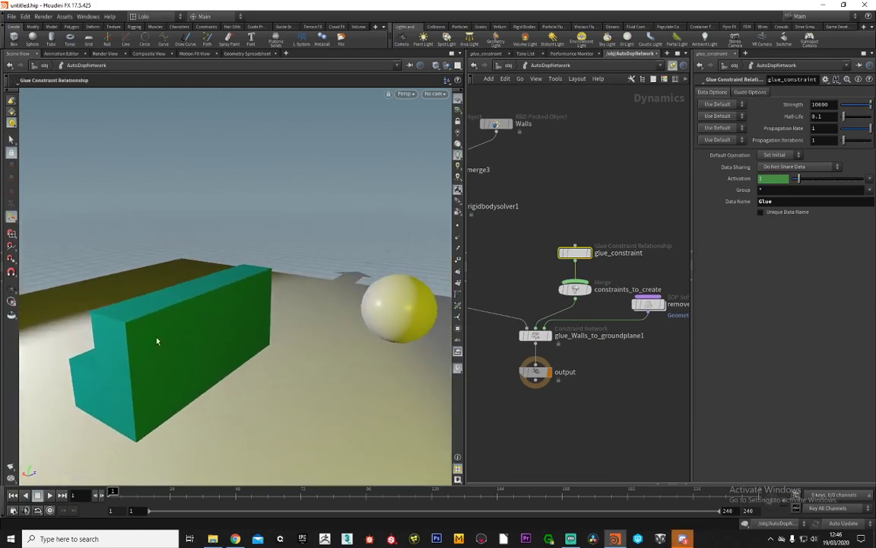
pyautogui.moveTo(217, 319)
pyautogui.mouseDown()
pyautogui.moveTo(201, 319)
pyautogui.moveTo(229, 318)
pyautogui.mouseUp()
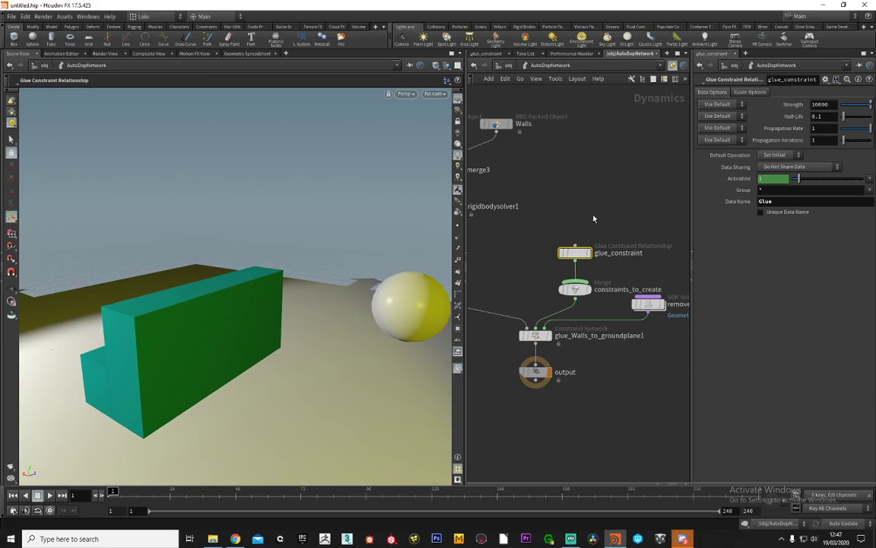
pyautogui.moveTo(601, 189); pyautogui.dragTo(584, 174, button='middle')
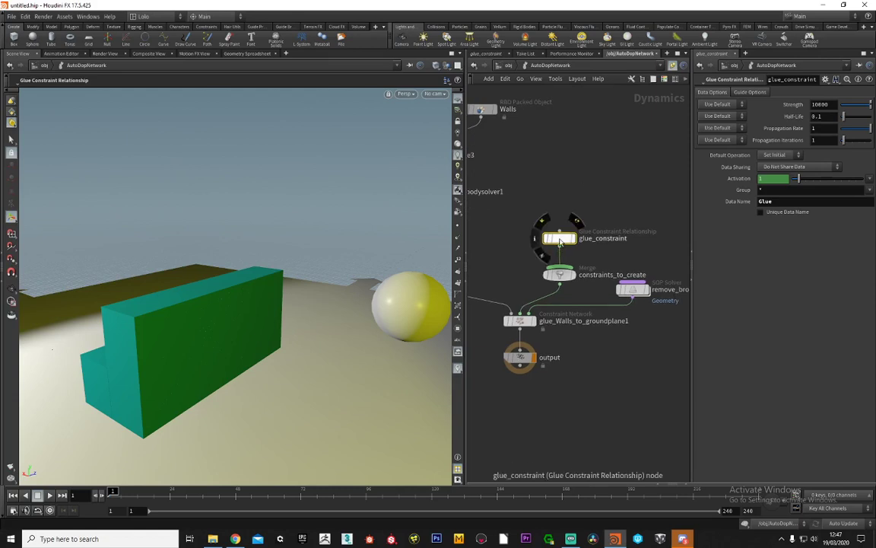
pyautogui.moveTo(560, 238); pyautogui.dragTo(560, 222)
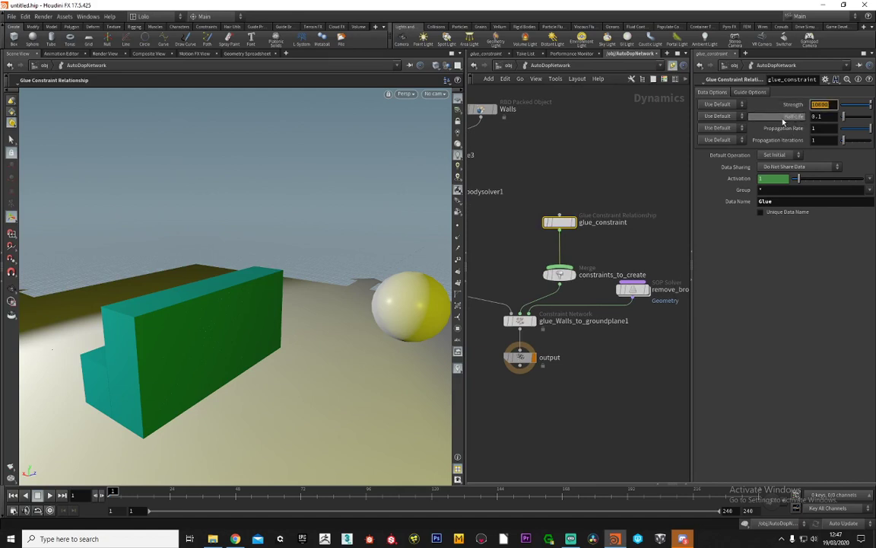
pyautogui.write('-1')
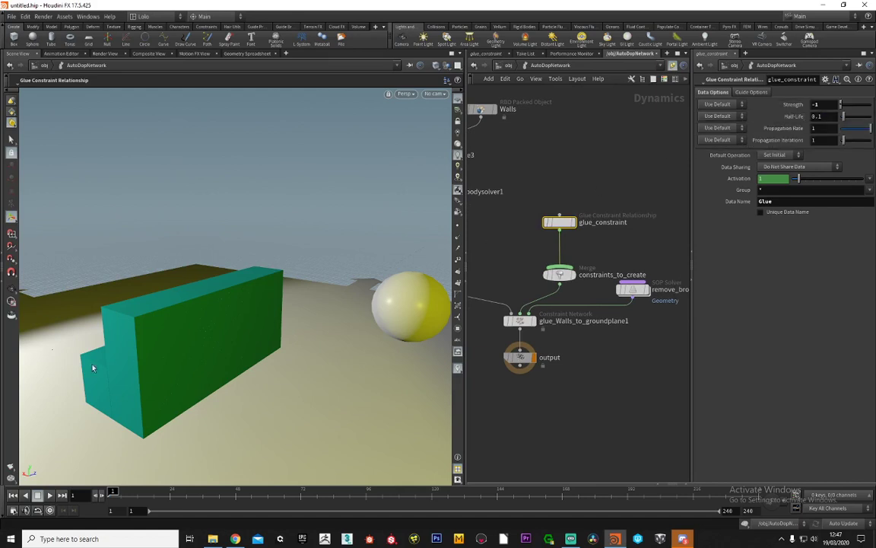
# Play the simulation with the new glue strength, rewind it and reframe the wall and sphere
pyautogui.click(50, 495)
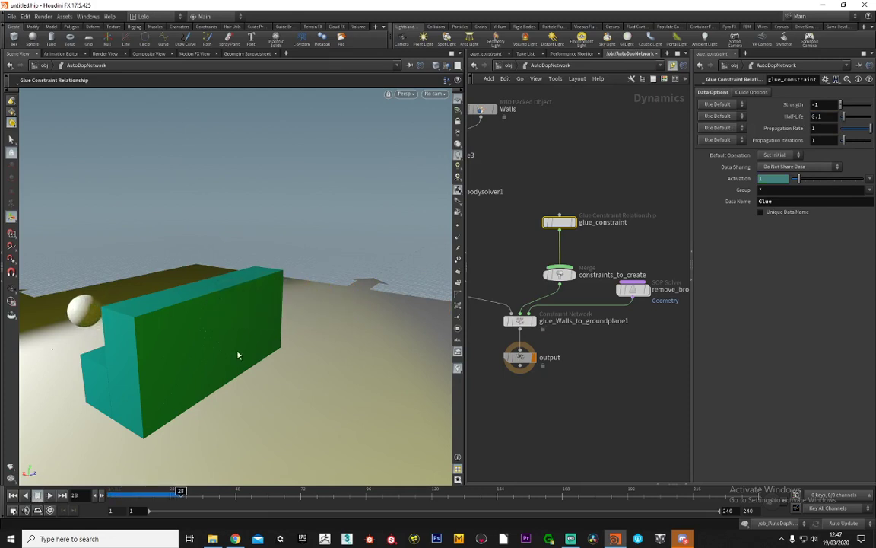
pyautogui.click(12, 495)
pyautogui.press('Escape')
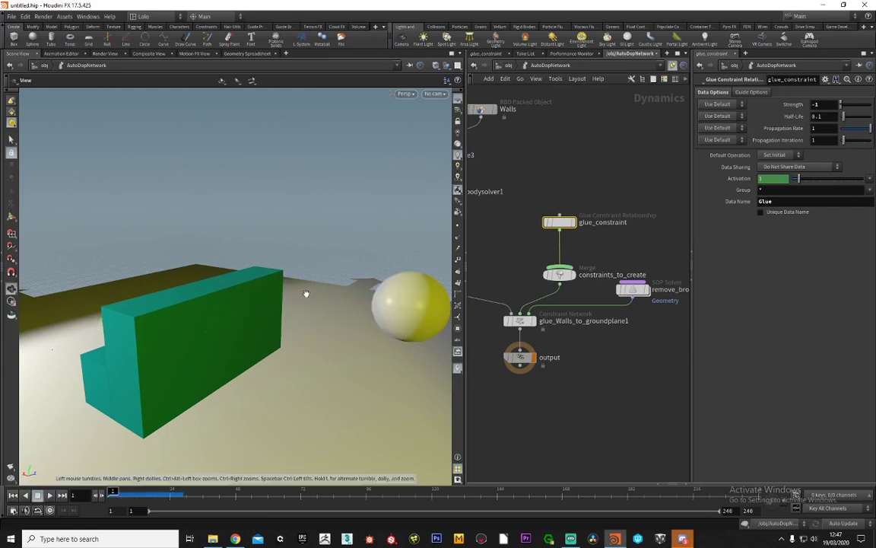
pyautogui.moveTo(305, 294); pyautogui.dragTo(217, 328)
pyautogui.moveTo(231, 330); pyautogui.dragTo(232, 293, button='middle')
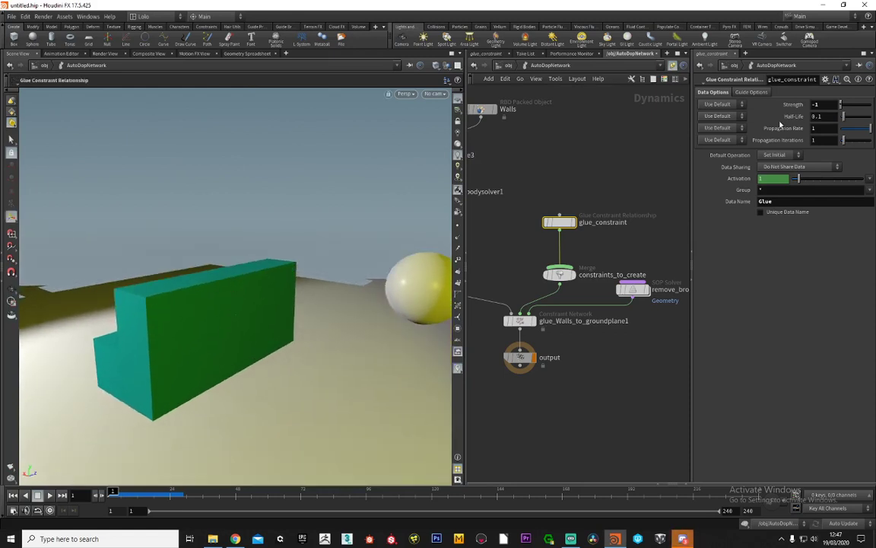
# Examine the fractured wall from several angles in wireframe and return to shaded display
pyautogui.press('Escape')
pyautogui.moveTo(233, 302)
pyautogui.mouseDown()
pyautogui.moveTo(258, 293)
pyautogui.moveTo(262, 342)
pyautogui.moveTo(261, 300)
pyautogui.moveTo(315, 298)
pyautogui.moveTo(250, 303)
pyautogui.mouseUp()
pyautogui.press('Return')
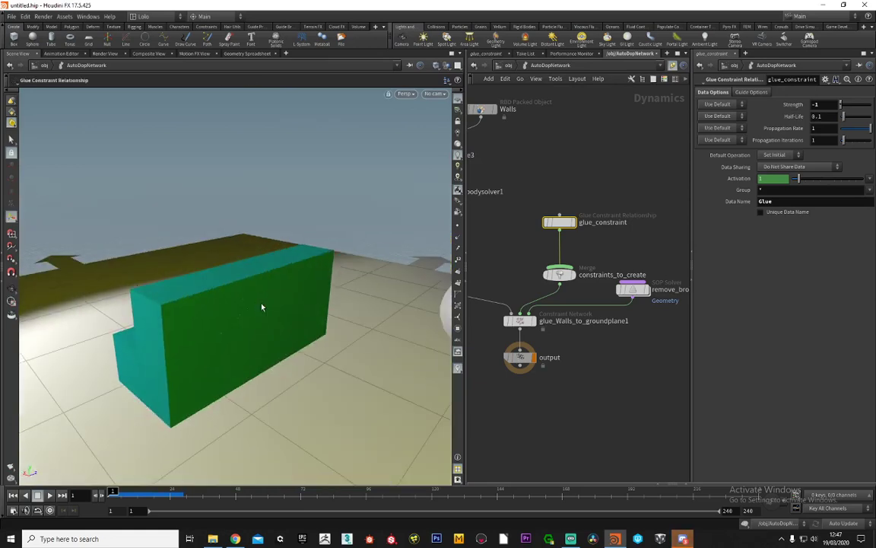
pyautogui.press('w')
pyautogui.press('Escape')
pyautogui.moveTo(261, 306)
pyautogui.mouseDown()
pyautogui.moveTo(232, 267)
pyautogui.moveTo(221, 271)
pyautogui.moveTo(261, 289)
pyautogui.mouseUp()
pyautogui.press('Return')
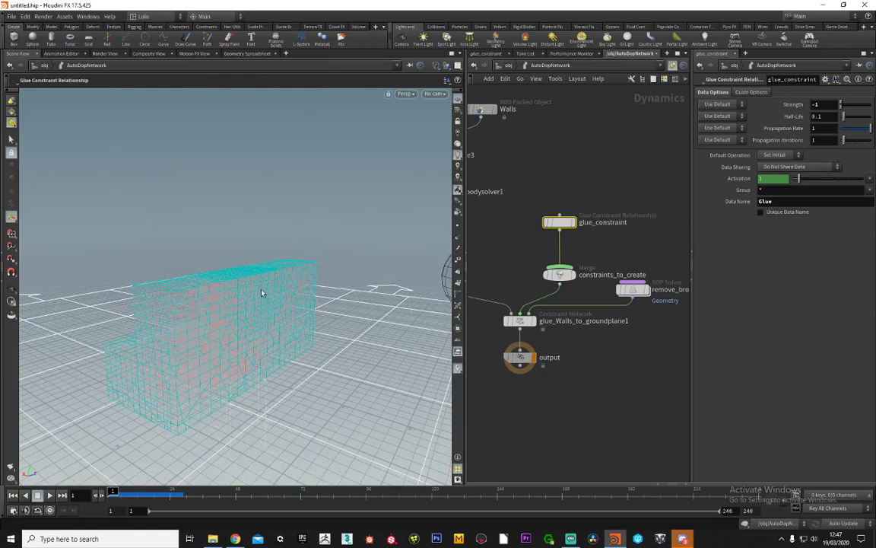
pyautogui.press('w')
# Open the remove_broken SOP Solver and delete the delete_broken node inside it
pyautogui.moveTo(632, 228); pyautogui.dragTo(562, 225, button='middle')
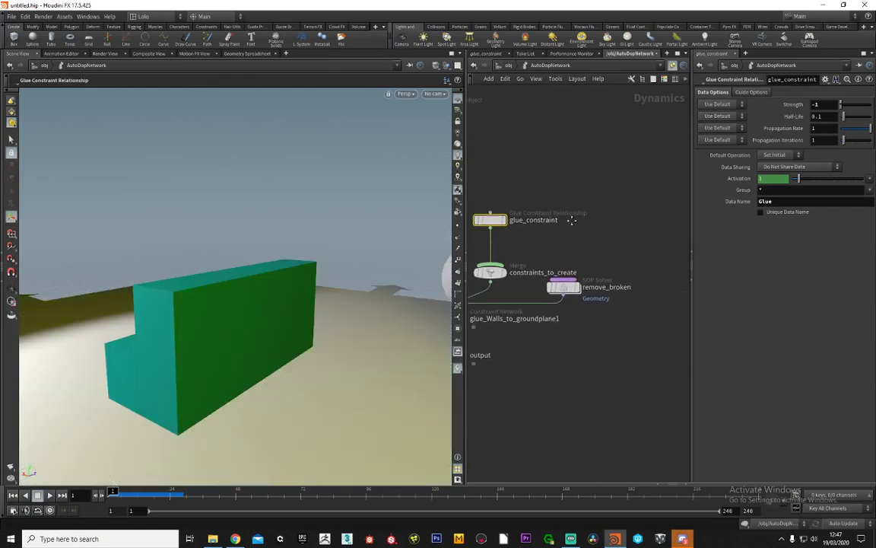
pyautogui.moveTo(570, 293); pyautogui.dragTo(597, 294)
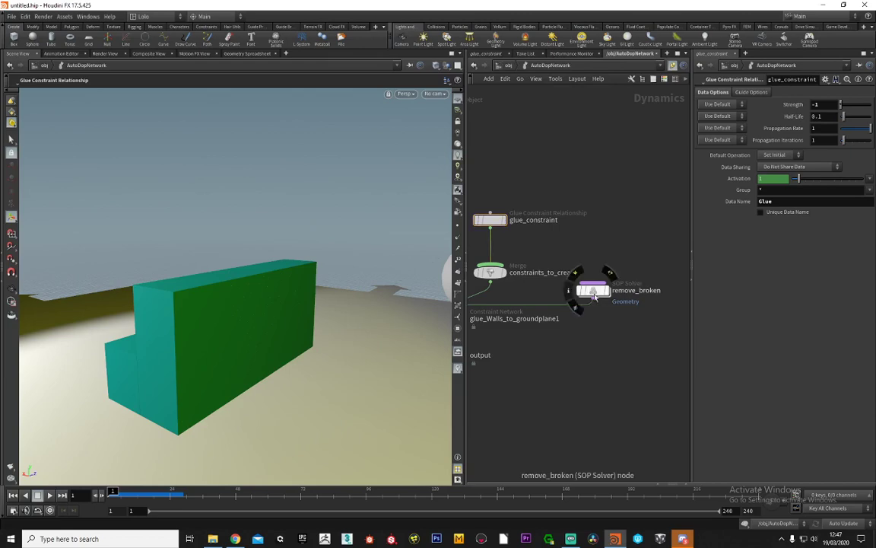
pyautogui.click(604, 292)
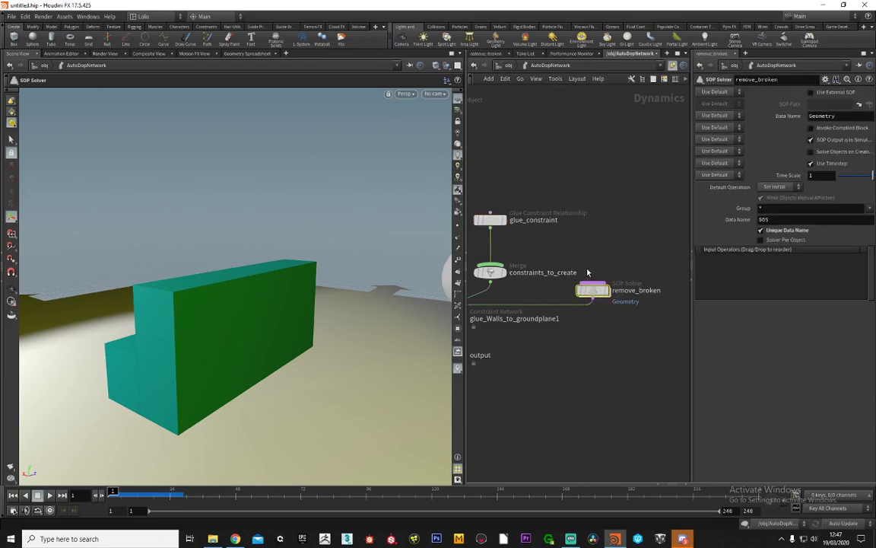
pyautogui.doubleClick(593, 290)
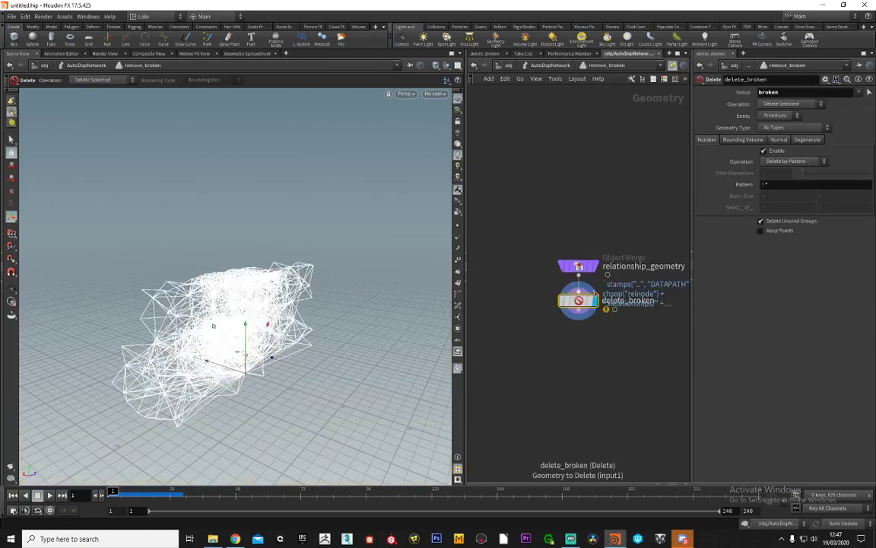
pyautogui.moveTo(554, 227); pyautogui.dragTo(554, 391)
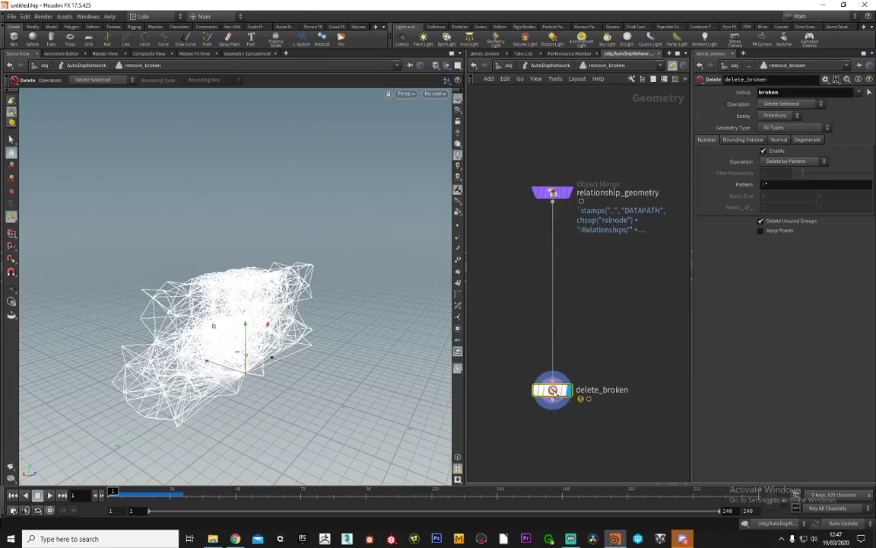
pyautogui.press('Delete')
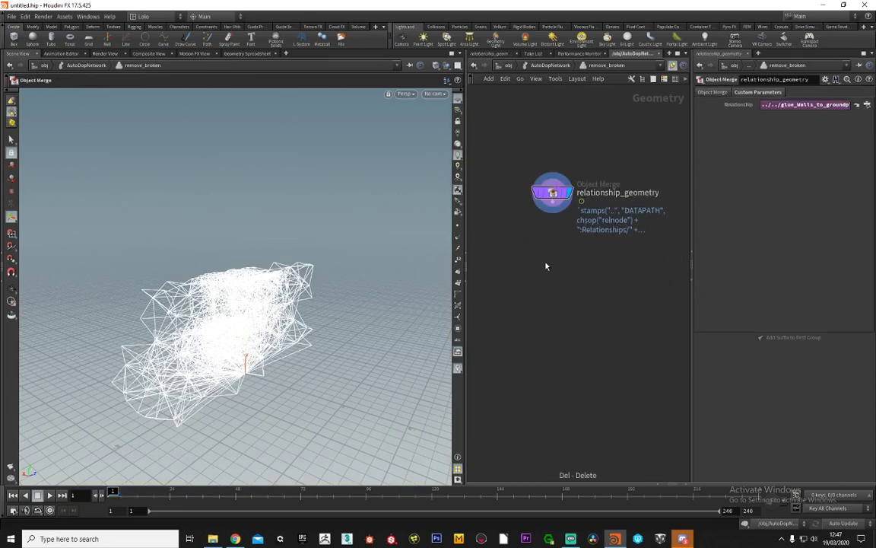
# Examine the glue constraint lines of relationship_geometry up close and from several sides
pyautogui.moveTo(230, 315); pyautogui.dragTo(206, 289)
pyautogui.scroll(8, 293, 250)
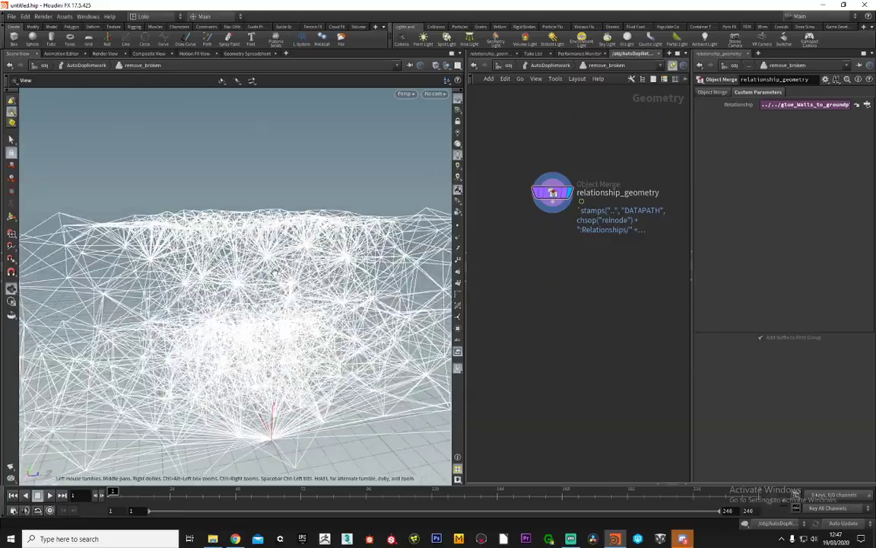
pyautogui.moveTo(293, 250); pyautogui.dragTo(365, 296)
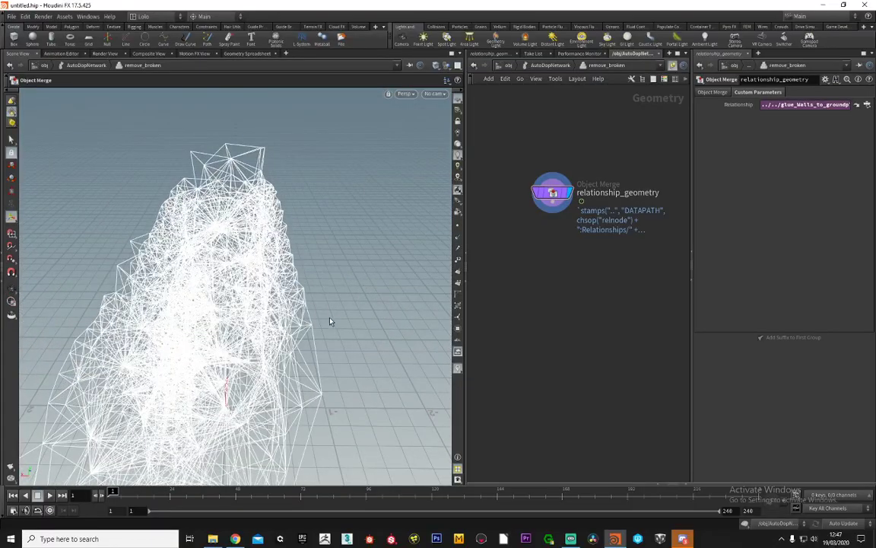
pyautogui.keyDown('alt'); pyautogui.moveTo(278, 321); pyautogui.dragTo(251, 191); pyautogui.keyUp('alt')
pyautogui.moveTo(175, 175); pyautogui.dragTo(205, 184)
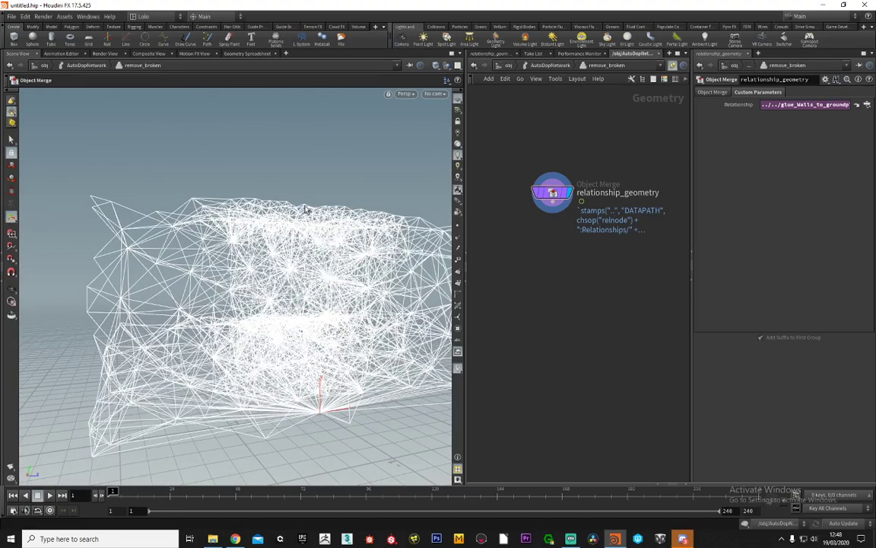
pyautogui.press('Escape')
pyautogui.moveTo(346, 230); pyautogui.dragTo(247, 225)
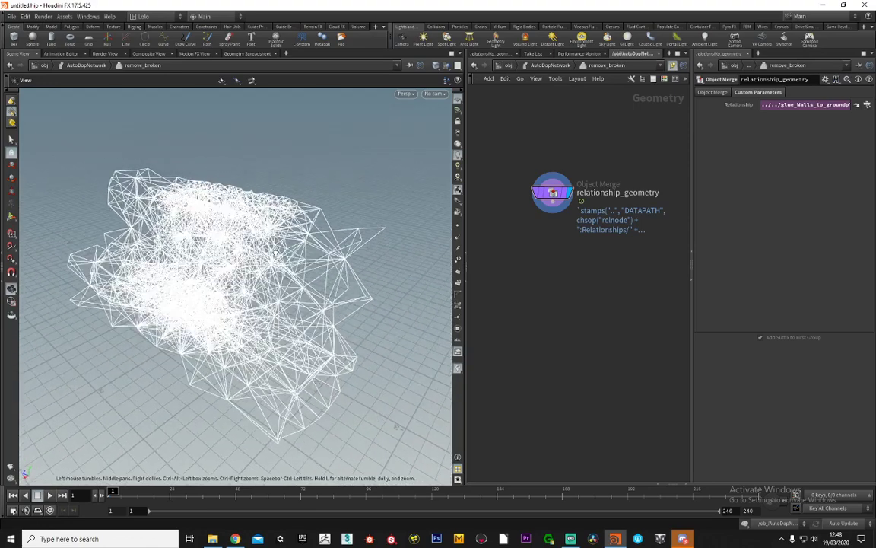
# Add a Color node below relationship_geometry and display its output
pyautogui.moveTo(546, 239); pyautogui.dragTo(570, 254, button='middle')
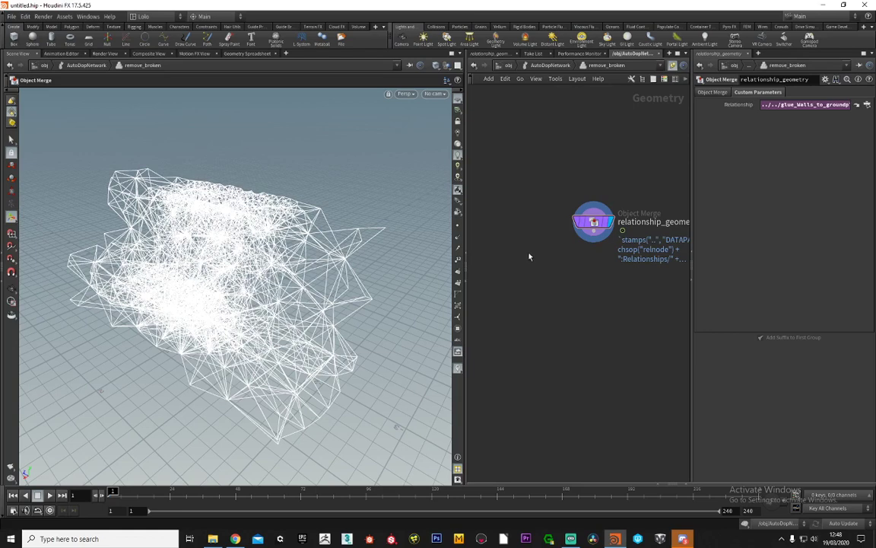
pyautogui.press('Tab')
pyautogui.write('col')
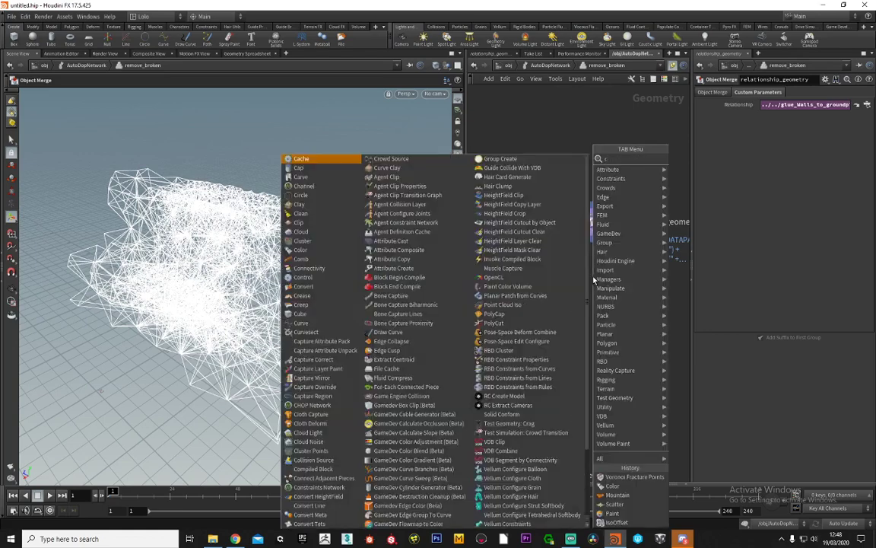
pyautogui.press('Return')
pyautogui.click(593, 279)
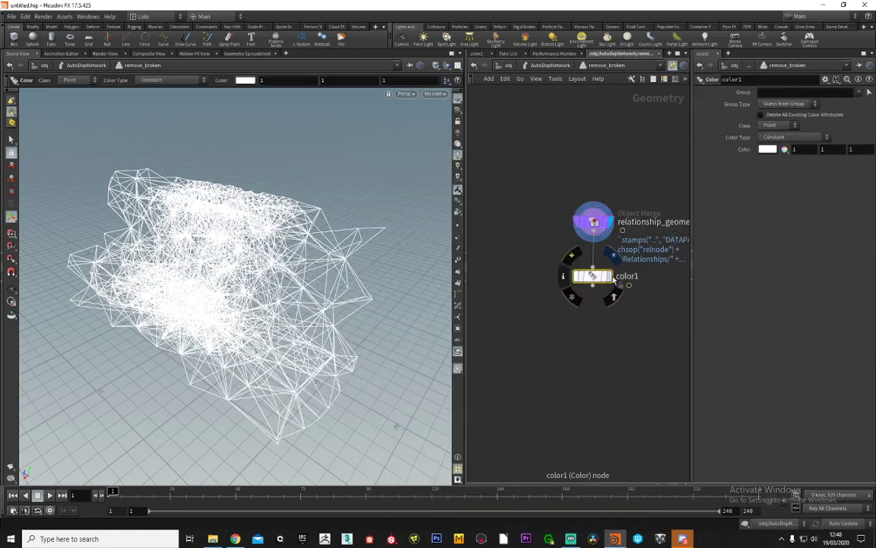
pyautogui.click(612, 276)
pyautogui.moveTo(594, 276); pyautogui.dragTo(595, 270)
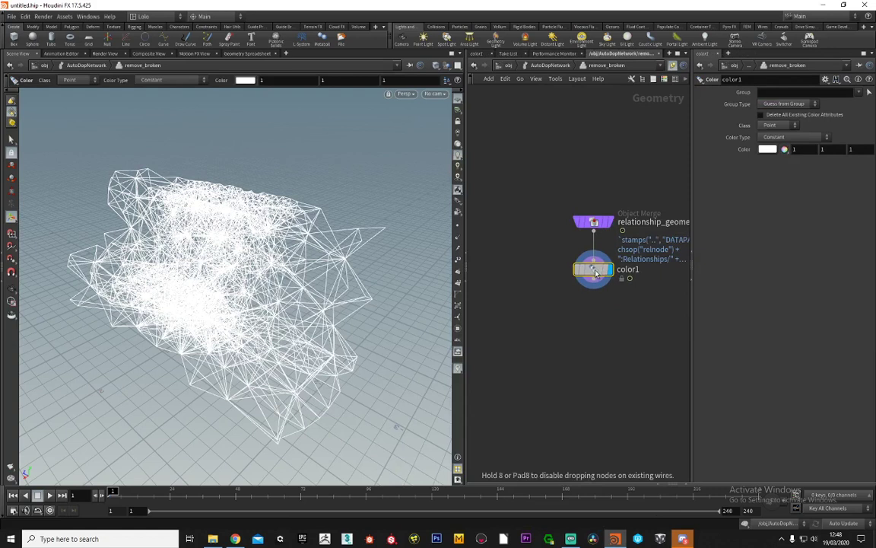
pyautogui.click(776, 127)
pyautogui.click(768, 152)
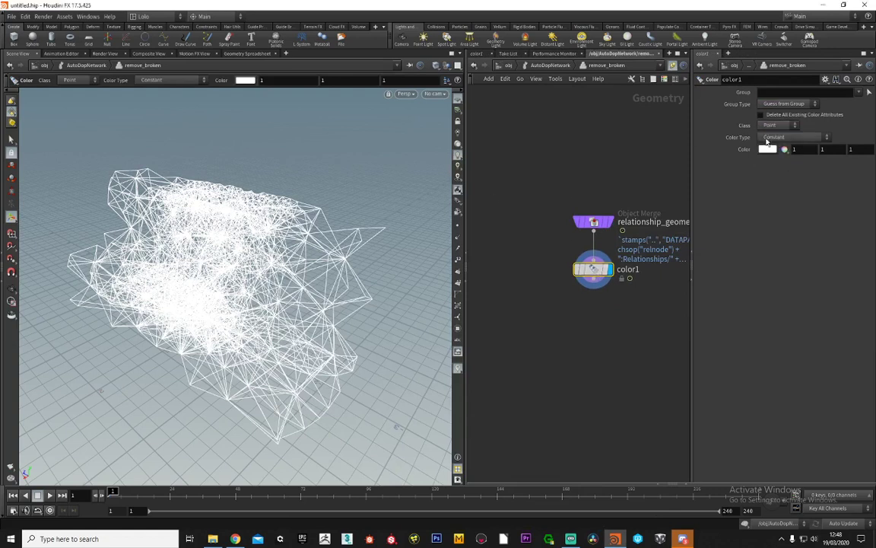
# Inspect relationship_geometry's node information for its attributes and groups, and close it
pyautogui.moveTo(534, 297); pyautogui.dragTo(517, 305, button='middle')
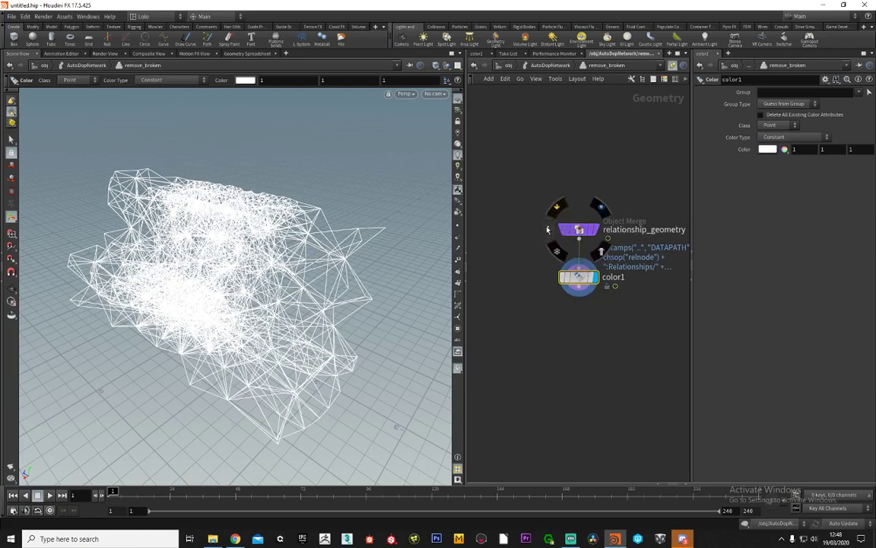
pyautogui.click(548, 229)
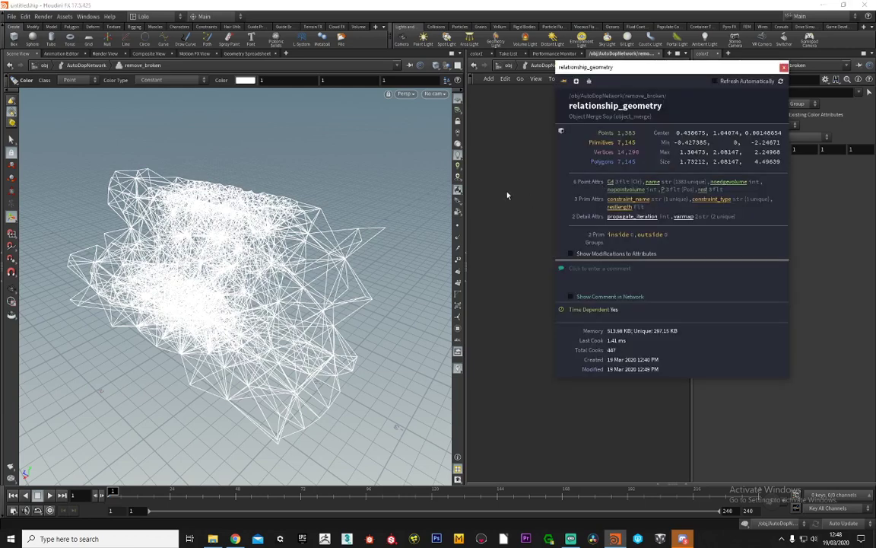
pyautogui.click(508, 194)
# Delete the Color node below relationship_geometry
pyautogui.moveTo(541, 318); pyautogui.dragTo(594, 277)
pyautogui.press('Delete')
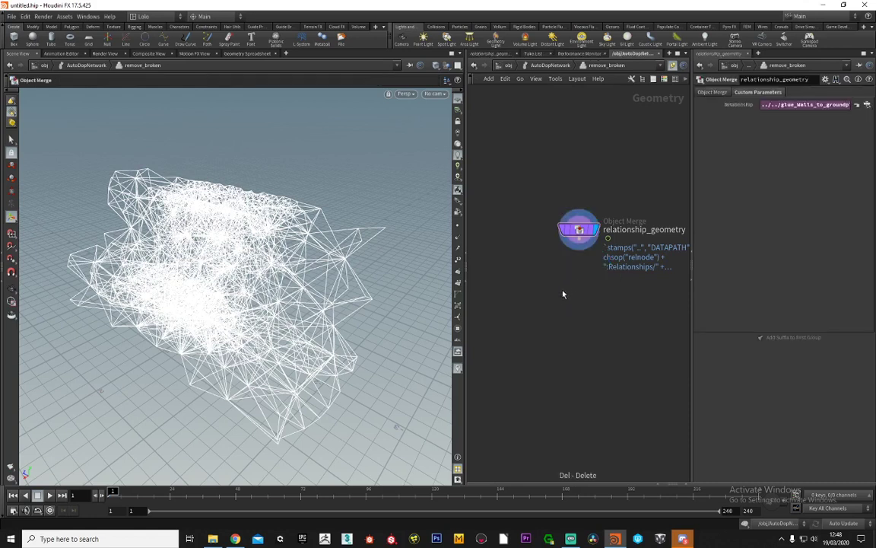
pyautogui.moveTo(558, 293); pyautogui.dragTo(567, 276, button='middle')
pyautogui.click(542, 245)
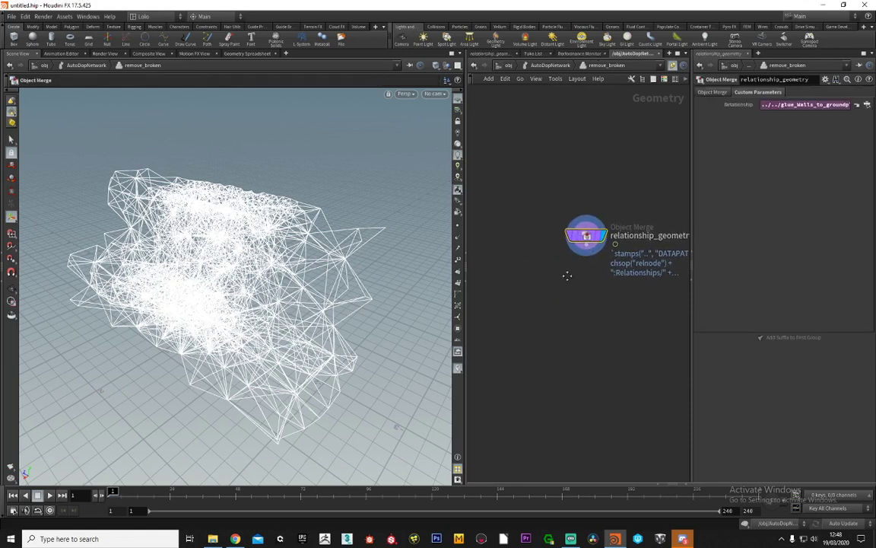
# Go up to the object level and examine the wall and the impact sphere together
pyautogui.keyDown('alt'); pyautogui.moveTo(312, 267); pyautogui.dragTo(292, 289, button='right'); pyautogui.keyUp('alt')
pyautogui.moveTo(291, 289); pyautogui.dragTo(251, 283)
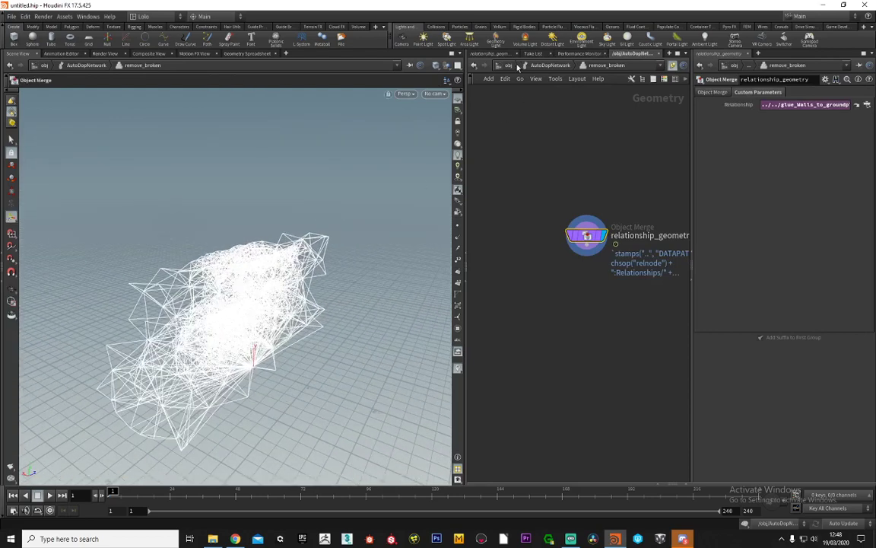
pyautogui.click(508, 66)
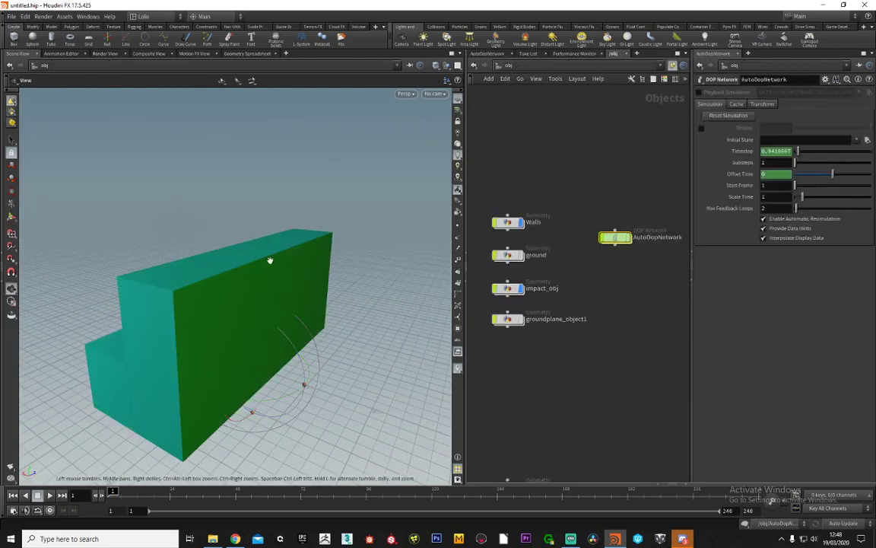
pyautogui.scroll(-4, 271, 259)
pyautogui.keyDown('alt'); pyautogui.moveTo(271, 258); pyautogui.dragTo(415, 253); pyautogui.keyUp('alt')
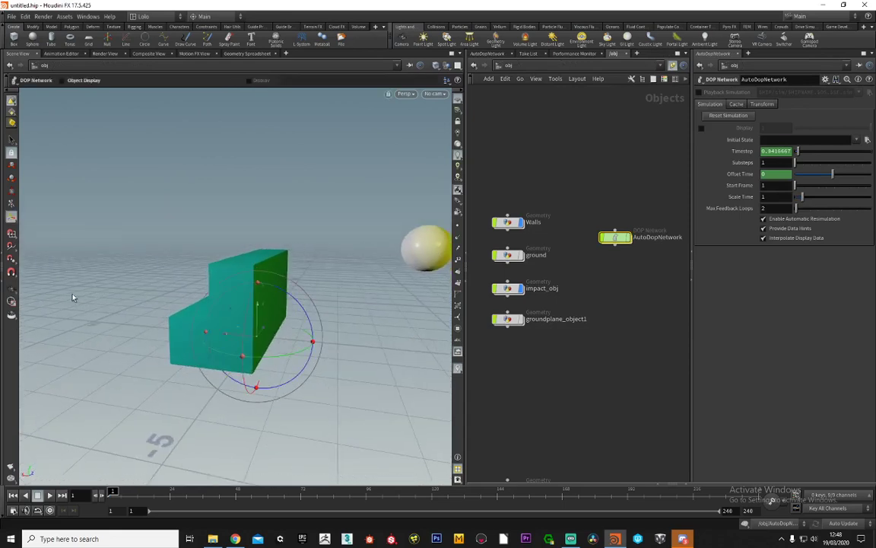
pyautogui.keyDown('alt'); pyautogui.moveTo(369, 245); pyautogui.dragTo(299, 250); pyautogui.keyUp('alt')
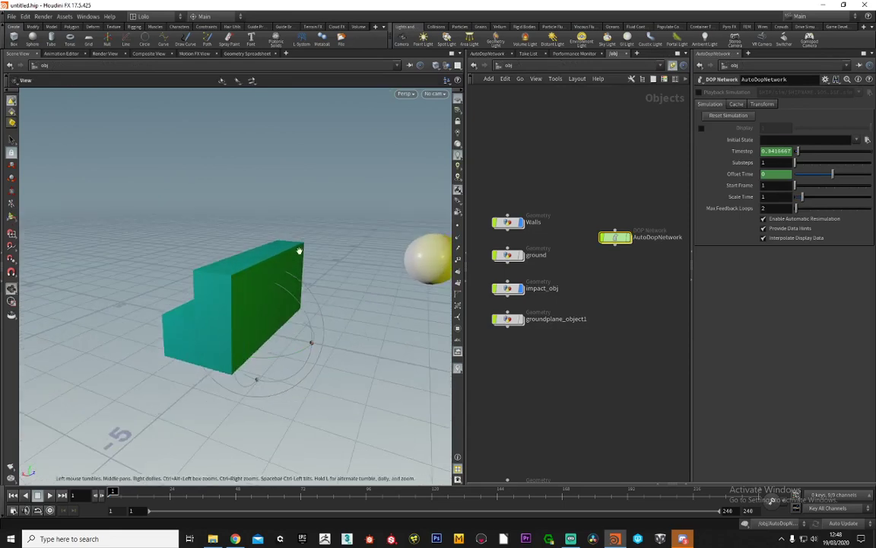
pyautogui.keyDown('alt'); pyautogui.moveTo(367, 250); pyautogui.dragTo(299, 260); pyautogui.keyUp('alt')
pyautogui.keyDown('alt'); pyautogui.moveTo(333, 262); pyautogui.dragTo(331, 264, button='middle'); pyautogui.keyUp('alt')
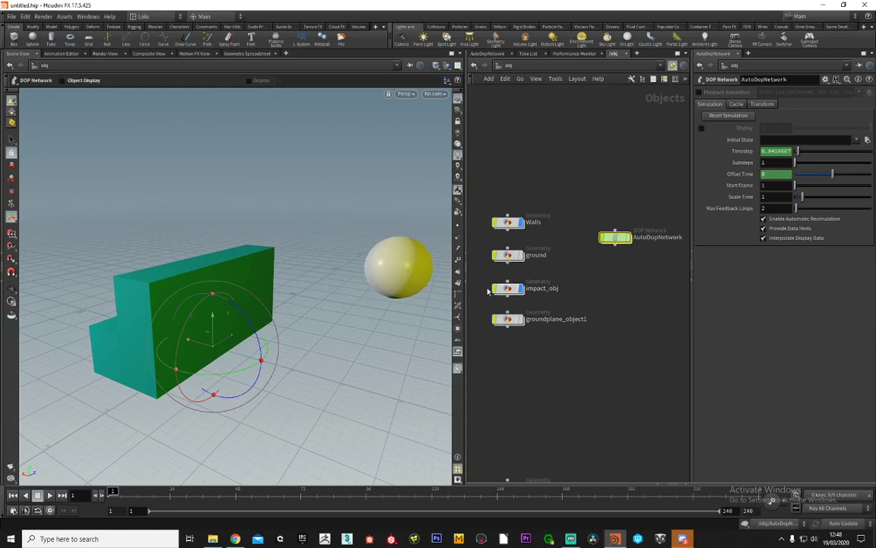
# Enter AutoDopNetwork and disconnect the impact_obj node from merge3
pyautogui.click(522, 289)
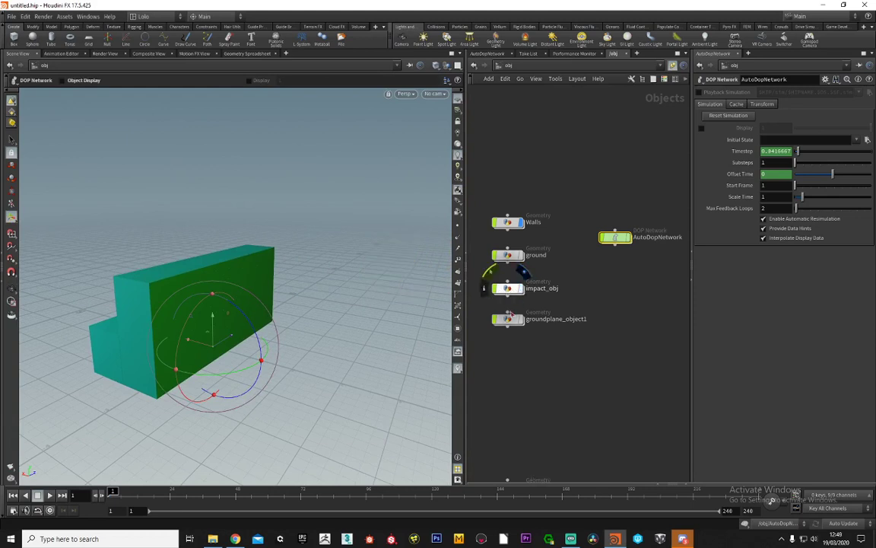
pyautogui.doubleClick(616, 237)
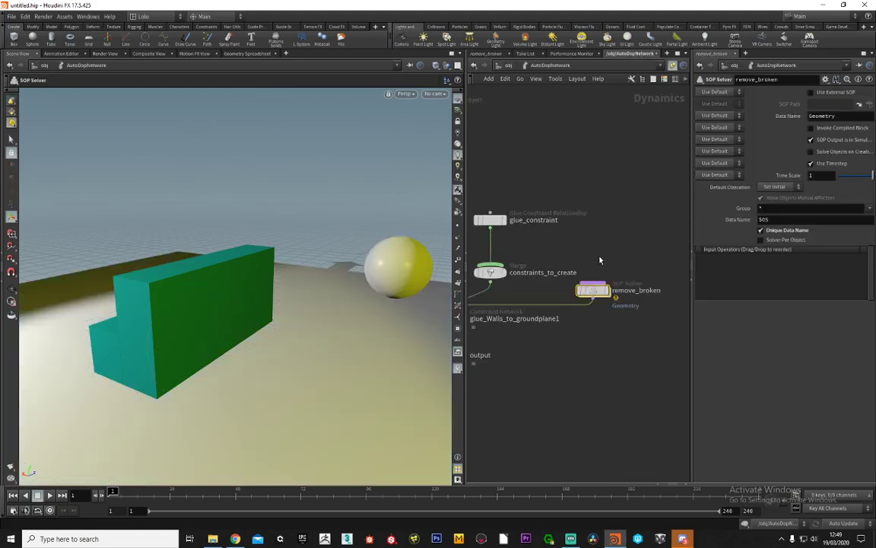
pyautogui.moveTo(532, 203); pyautogui.dragTo(632, 295, button='middle')
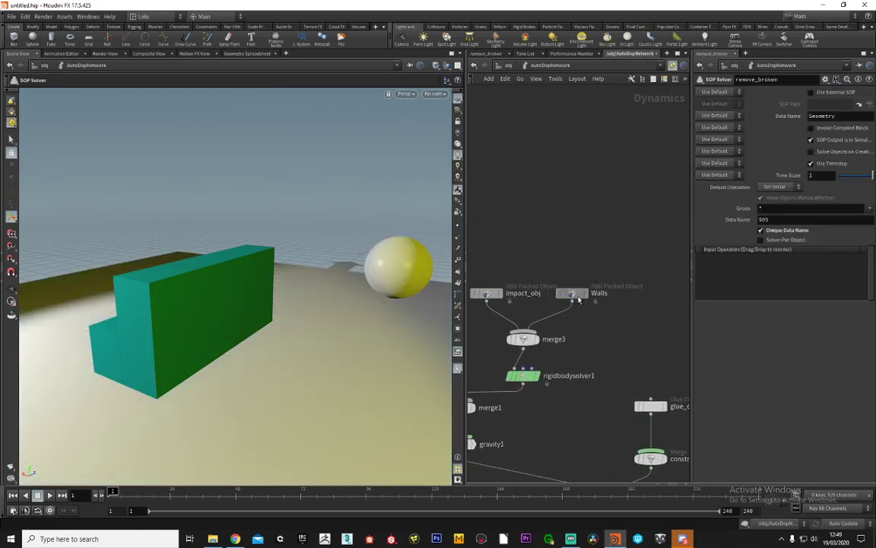
pyautogui.moveTo(491, 304); pyautogui.dragTo(560, 293, button='middle')
pyautogui.click(556, 283)
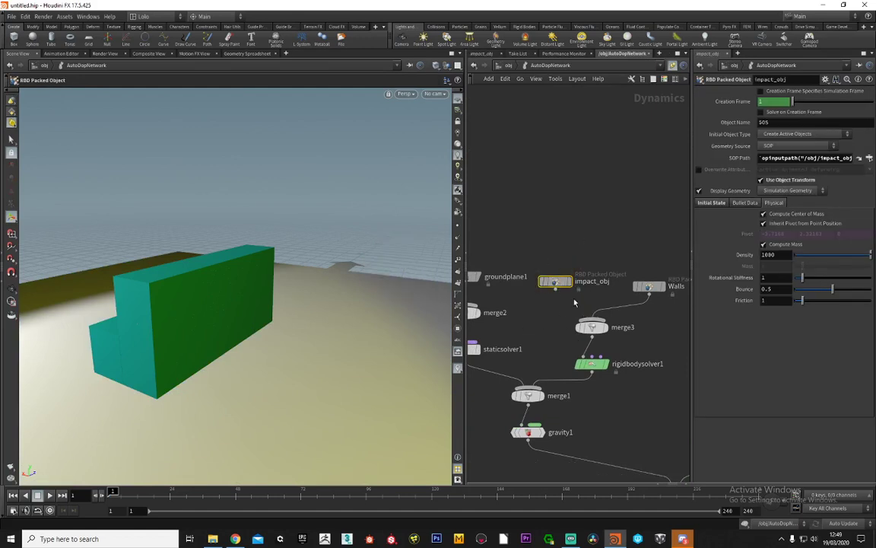
# Inside remove_broken, add a Sphere node beside relationship_geometry and set its primitive type to Polygon
pyautogui.moveTo(616, 255)
pyautogui.mouseDown(button='middle')
pyautogui.moveTo(554, 175)
pyautogui.moveTo(559, 227)
pyautogui.moveTo(536, 217)
pyautogui.moveTo(544, 222)
pyautogui.mouseUp(button='middle')
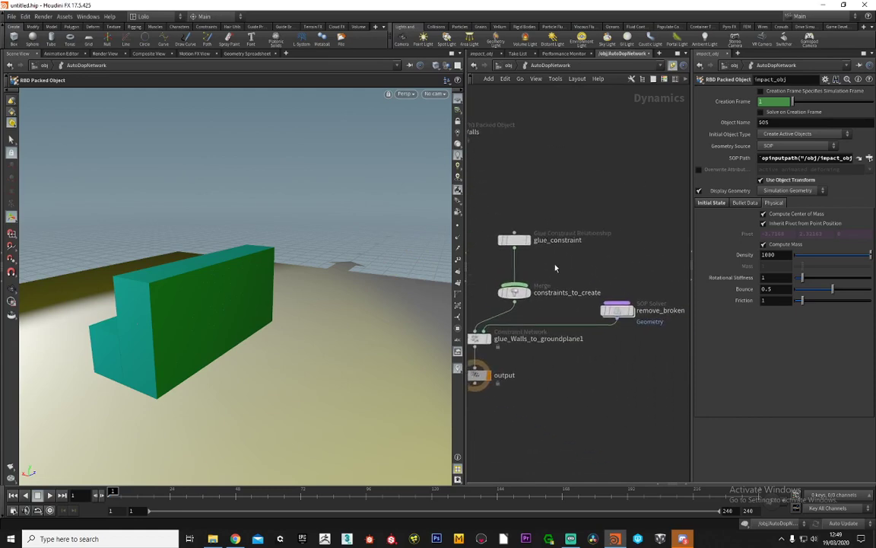
pyautogui.doubleClick(618, 312)
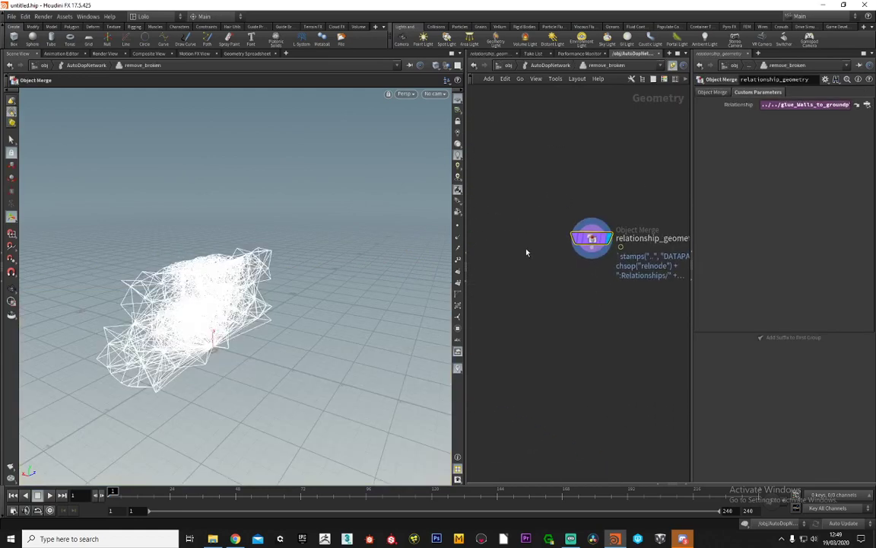
pyautogui.press('Tab')
pyautogui.write('split')
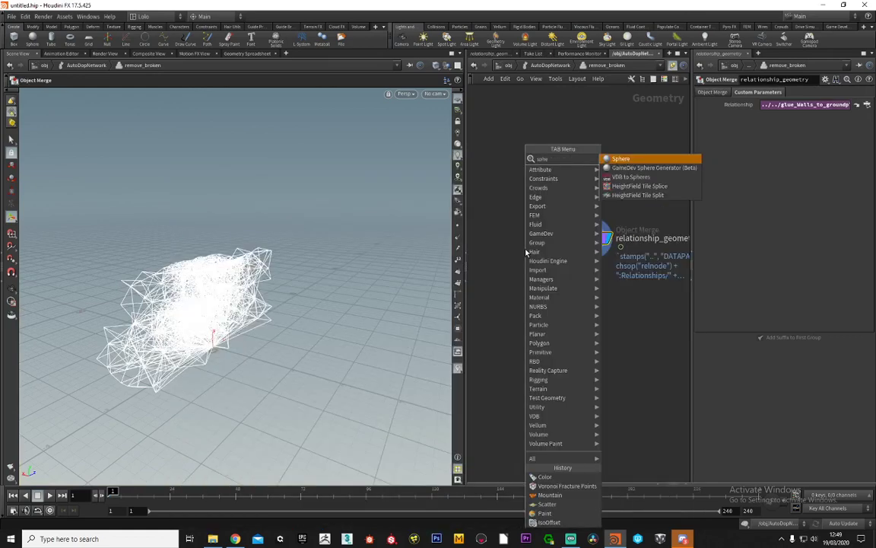
pyautogui.press('Return')
pyautogui.click(525, 251)
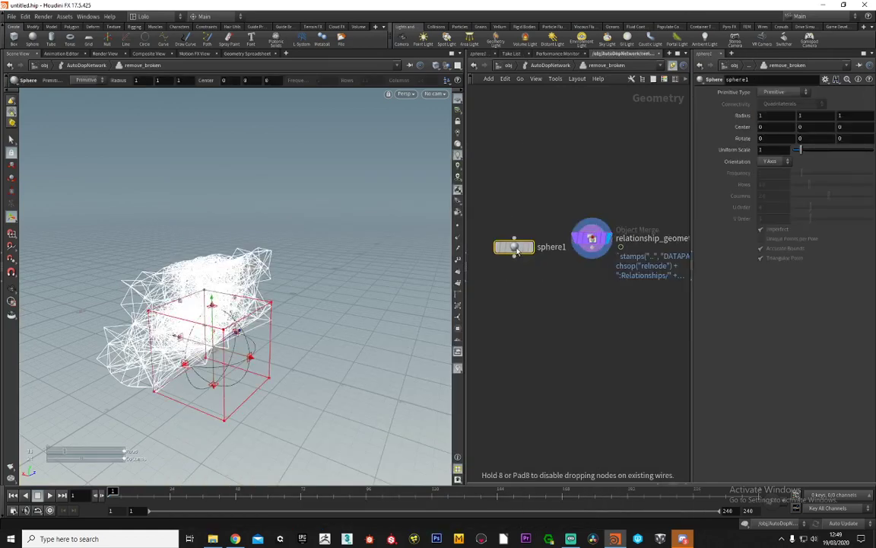
pyautogui.click(781, 92)
pyautogui.click(772, 111)
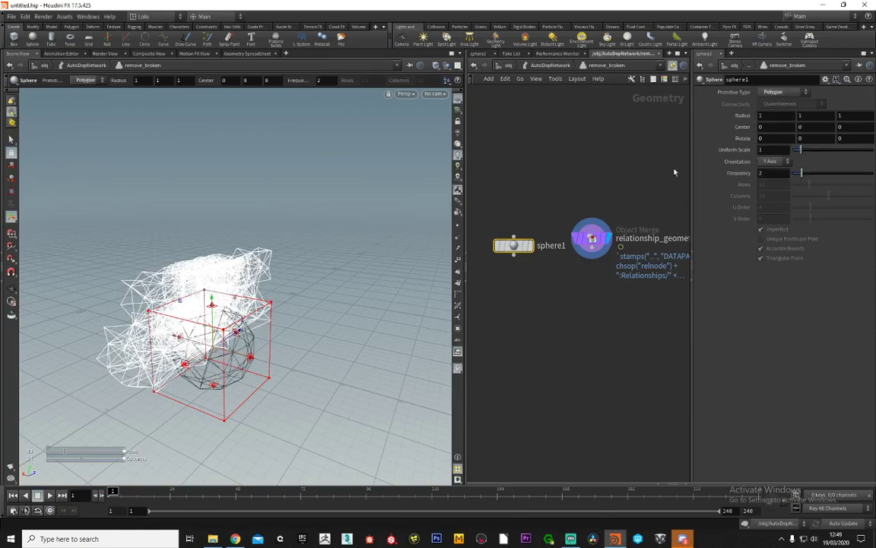
# Shrink the sphere to a uniform scale of 0.57 and move its center to about 0.011, 1.781, 0.115 on the constraint network's top
pyautogui.keyDown('alt'); pyautogui.moveTo(197, 313); pyautogui.dragTo(164, 242); pyautogui.keyUp('alt')
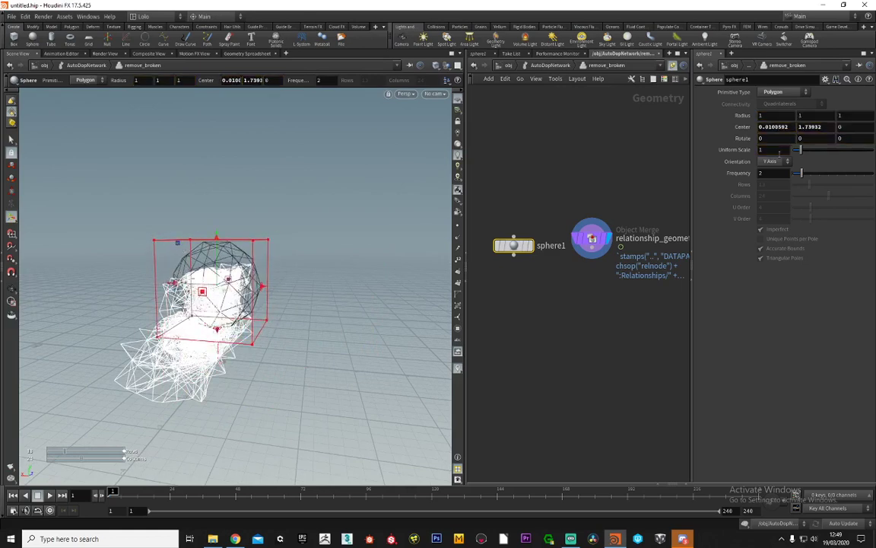
pyautogui.moveTo(803, 150); pyautogui.dragTo(796, 152)
pyautogui.keyDown('alt'); pyautogui.moveTo(250, 304); pyautogui.dragTo(171, 315); pyautogui.keyUp('alt')
pyautogui.moveTo(172, 314); pyautogui.dragTo(235, 316, button='middle')
pyautogui.scroll(6, 228, 312)
pyautogui.moveTo(233, 295); pyautogui.dragTo(223, 337)
pyautogui.moveTo(306, 277); pyautogui.dragTo(384, 338)
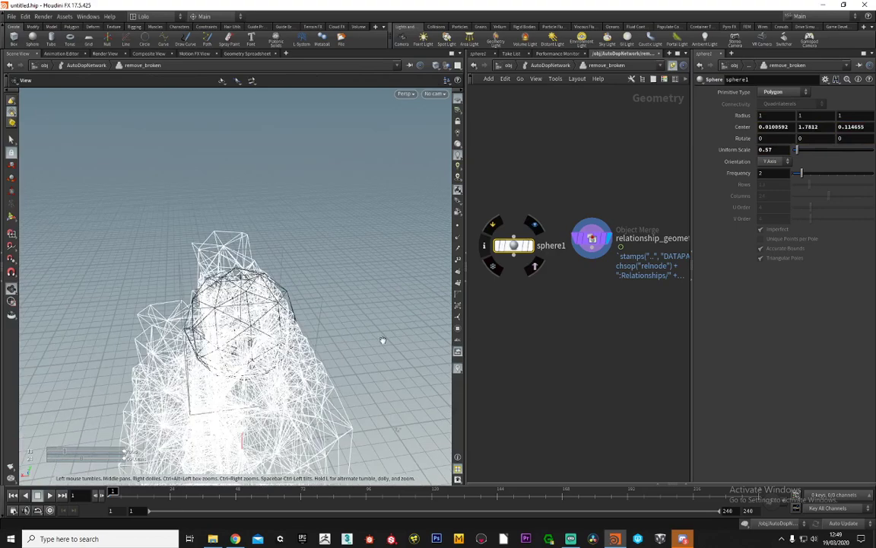
# Nudge the sphere along X to a center of about 0.044, keeping it within the upper middle of the constraint network
pyautogui.moveTo(203, 332); pyautogui.dragTo(198, 333)
pyautogui.keyDown('alt'); pyautogui.moveTo(283, 327); pyautogui.dragTo(200, 305); pyautogui.keyUp('alt')
pyautogui.press('Return')
pyautogui.press('Escape')
pyautogui.keyDown('alt'); pyautogui.scroll(3, 263, 344); pyautogui.keyUp('alt')
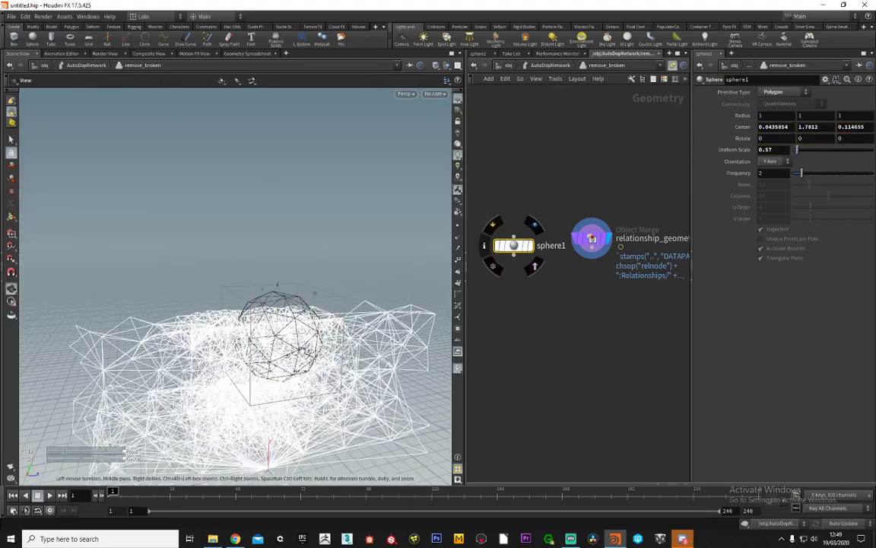
pyautogui.keyDown('alt'); pyautogui.moveTo(266, 316); pyautogui.dragTo(236, 270, button='middle'); pyautogui.keyUp('alt')
pyautogui.keyDown('alt'); pyautogui.scroll(3, 236, 270); pyautogui.keyUp('alt')
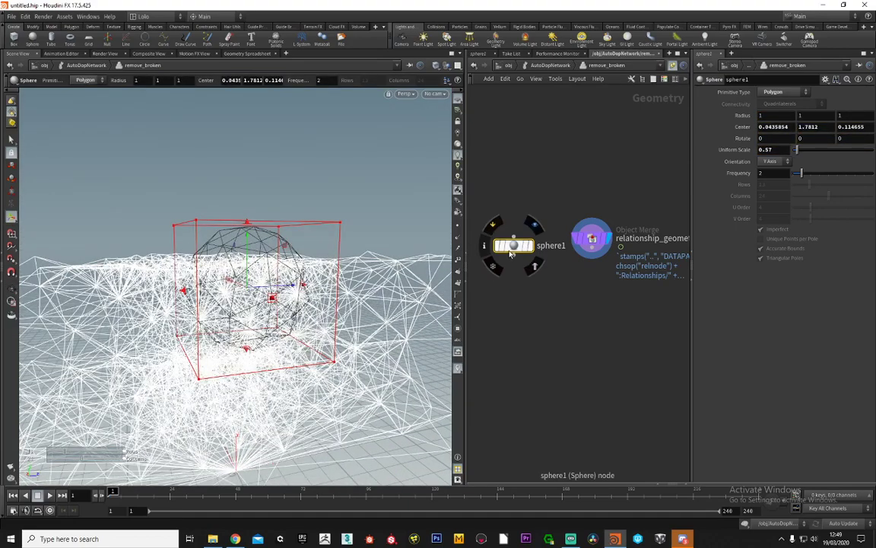
# Add a Color node below sphere1, display it and set its color to black
pyautogui.press('Tab')
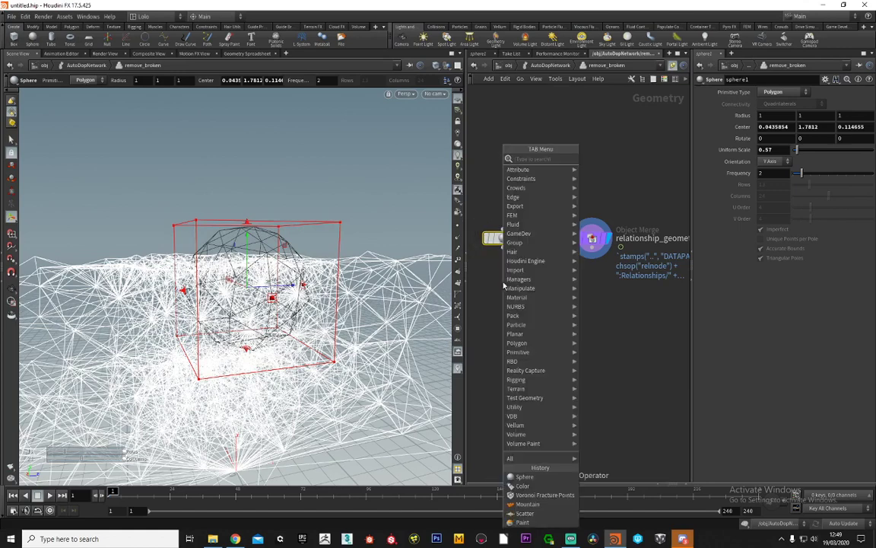
pyautogui.write('col')
pyautogui.press('Return')
pyautogui.click(503, 282)
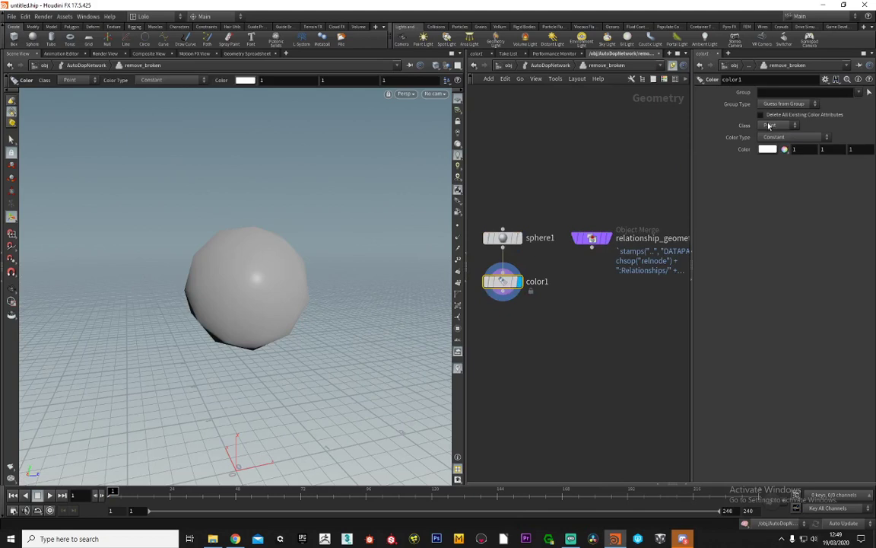
pyautogui.click(767, 148)
pyautogui.click(698, 136)
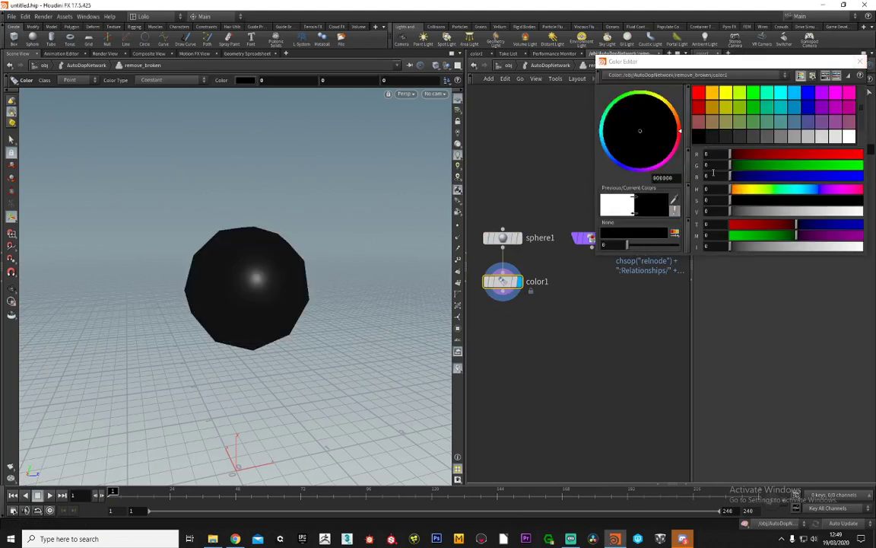
pyautogui.click(860, 61)
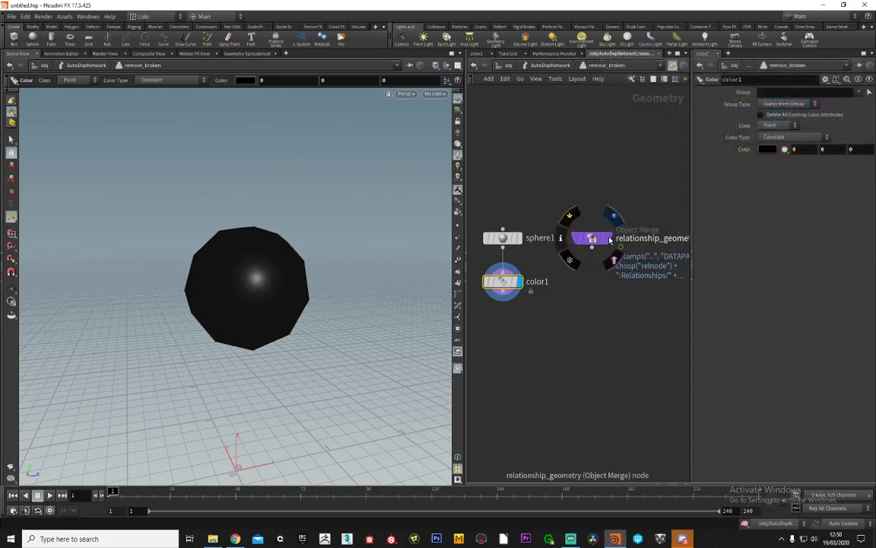
# Display relationship_geometry and compare the black sphere's position with the constraint network from several angles
pyautogui.click(607, 238)
pyautogui.click(515, 283)
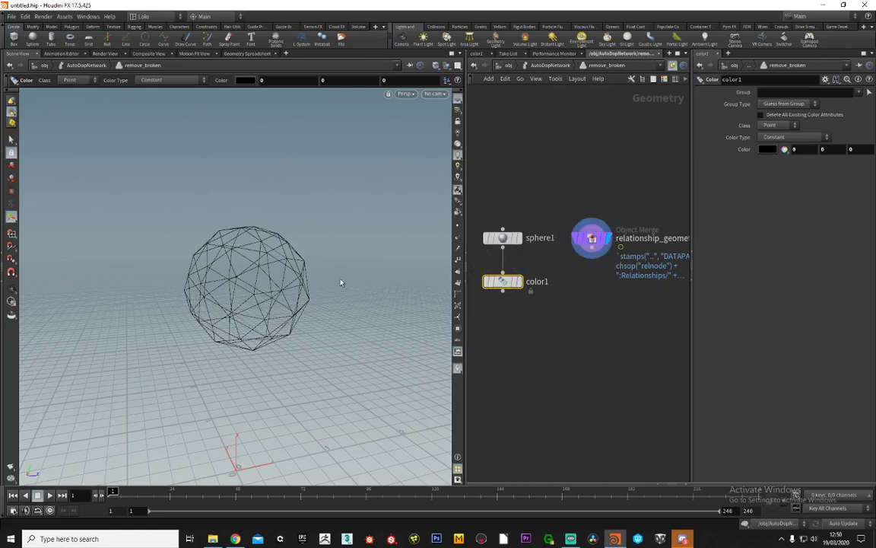
pyautogui.press('Escape')
pyautogui.moveTo(336, 236); pyautogui.dragTo(233, 255)
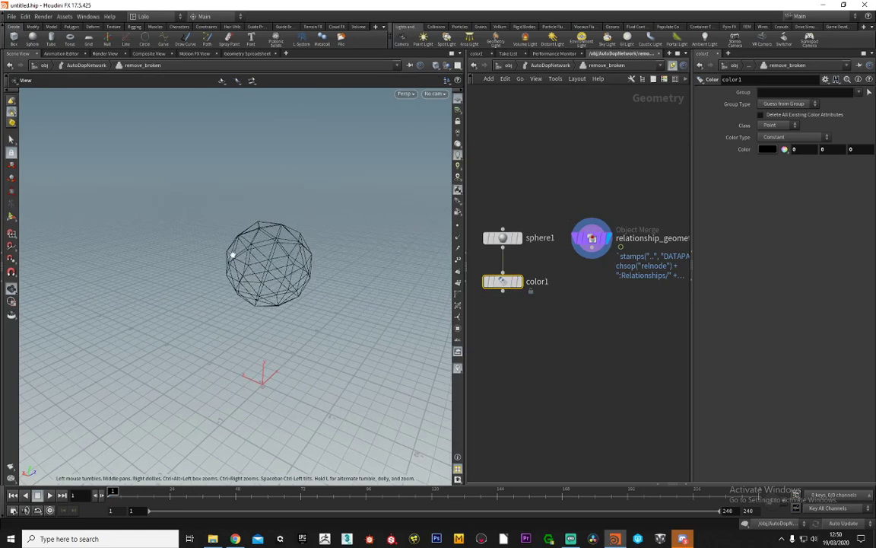
pyautogui.moveTo(277, 274); pyautogui.dragTo(242, 251)
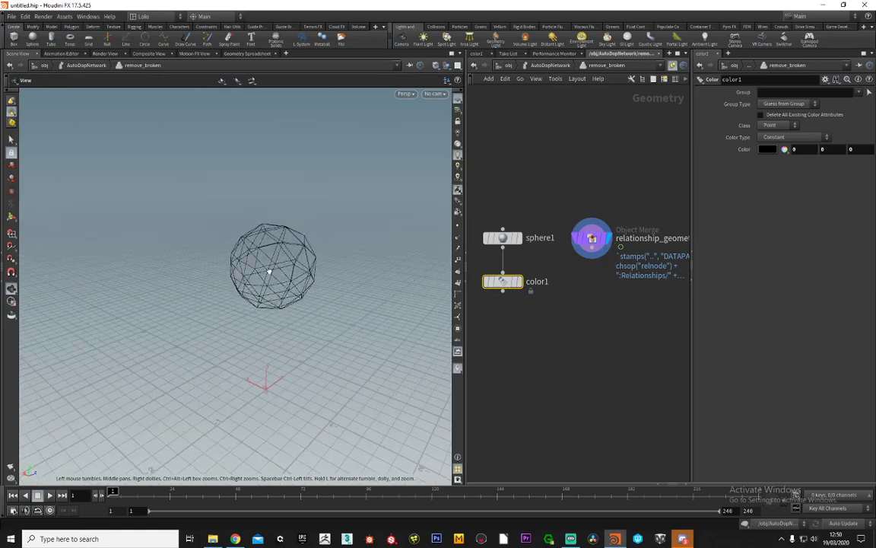
pyautogui.press('Return')
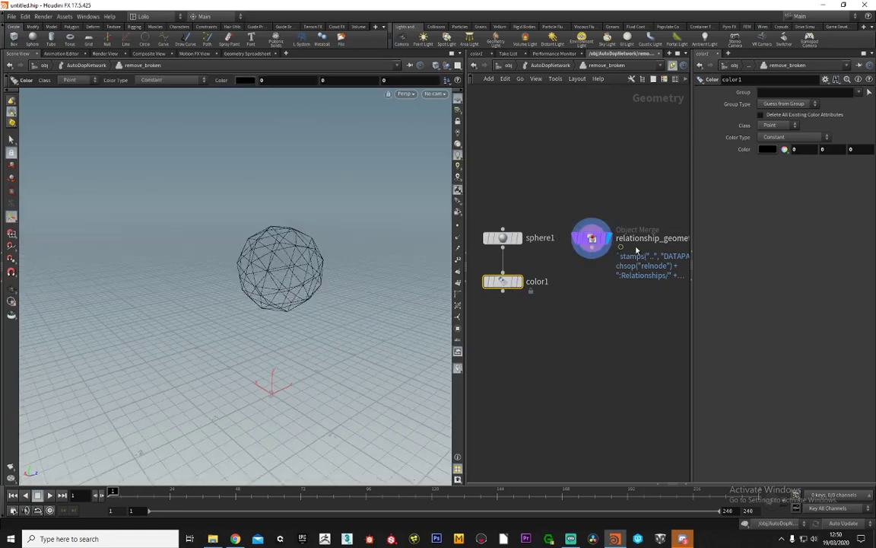
pyautogui.click(593, 239)
pyautogui.keyDown('alt'); pyautogui.moveTo(272, 270); pyautogui.dragTo(264, 247); pyautogui.keyUp('alt')
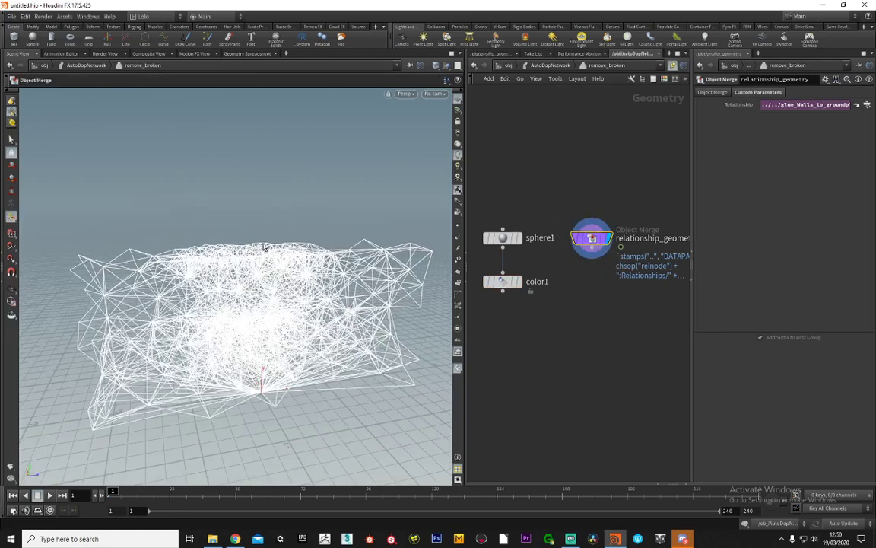
pyautogui.moveTo(251, 281); pyautogui.dragTo(263, 270)
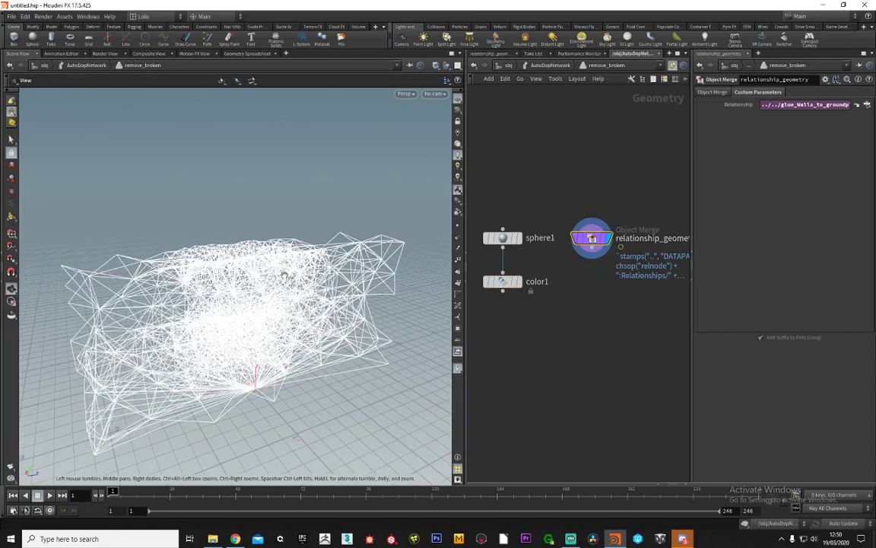
pyautogui.moveTo(505, 285); pyautogui.dragTo(504, 273)
pyautogui.click(502, 236)
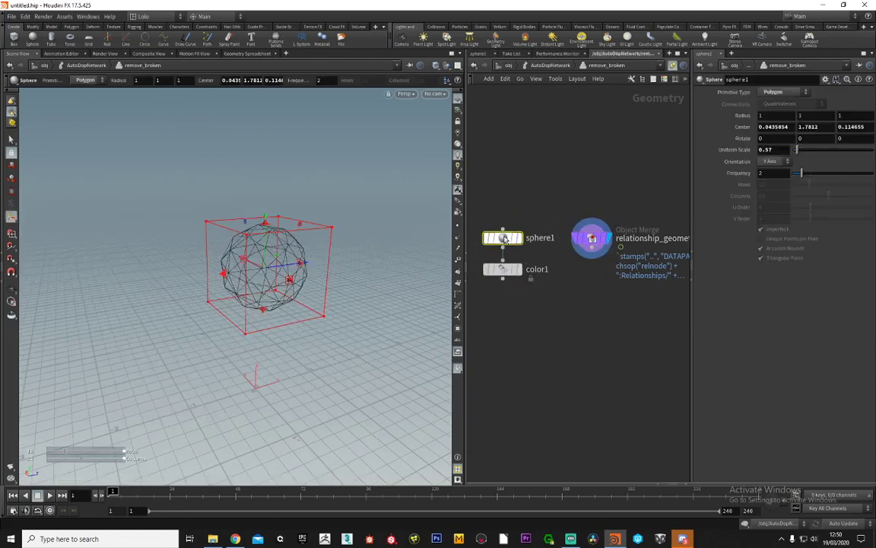
pyautogui.press('Escape')
pyautogui.press('Return')
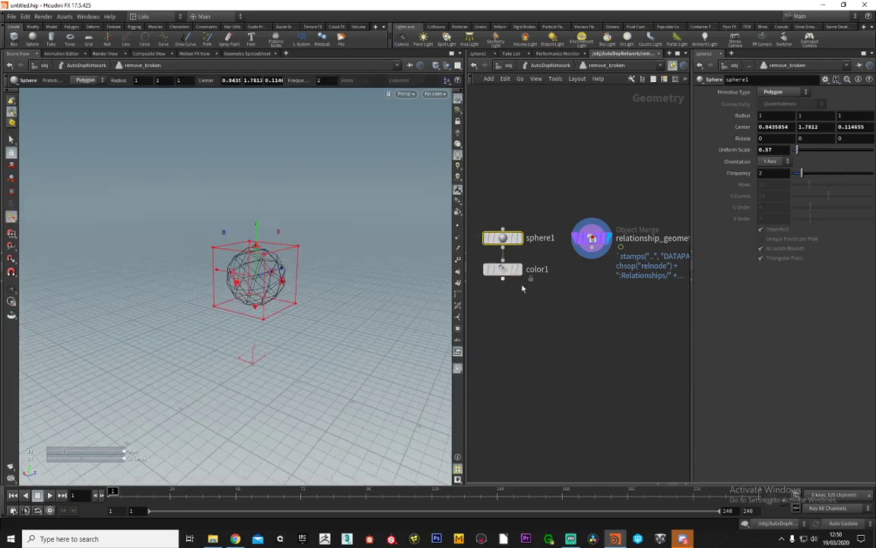
# Combine color1 and relationship_geometry in a displayed Merge node below them
pyautogui.click(502, 268)
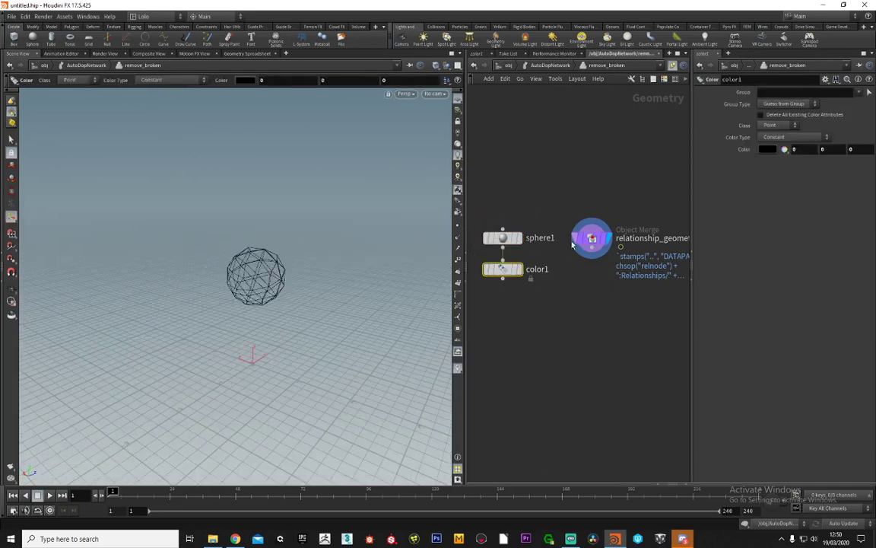
pyautogui.keyDown('shift'); pyautogui.click(595, 240); pyautogui.keyUp('shift')
pyautogui.keyDown('alt'); pyautogui.moveTo(592, 247); pyautogui.dragTo(559, 353); pyautogui.keyUp('alt')
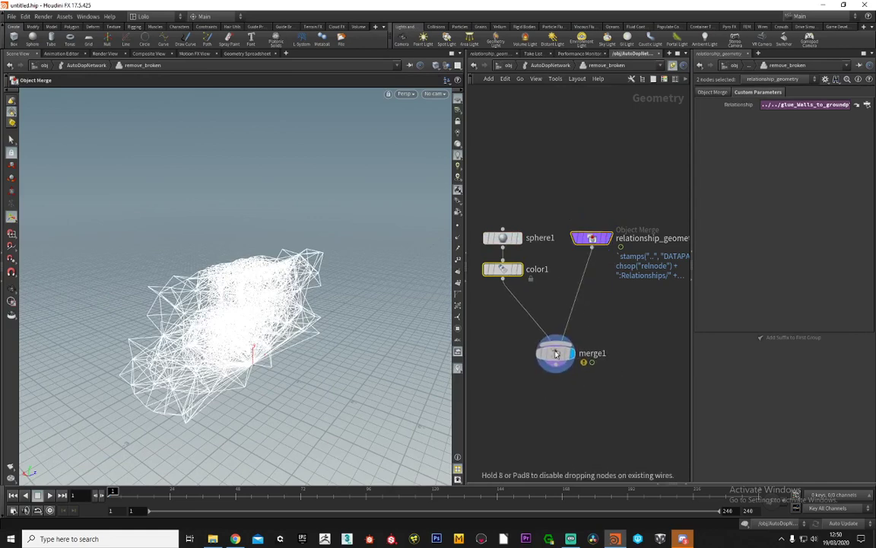
pyautogui.click(539, 286)
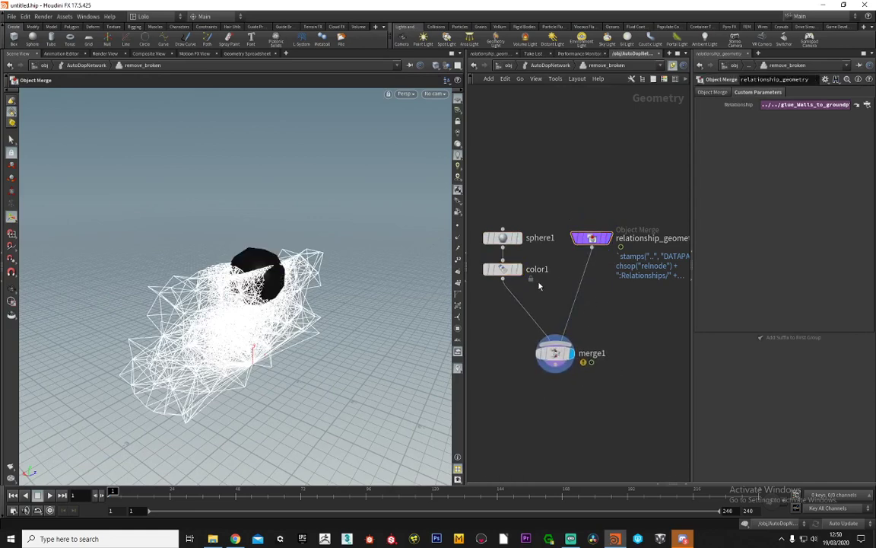
# Insert a Transform node between sphere1 and color1 and display its result
pyautogui.click(507, 238)
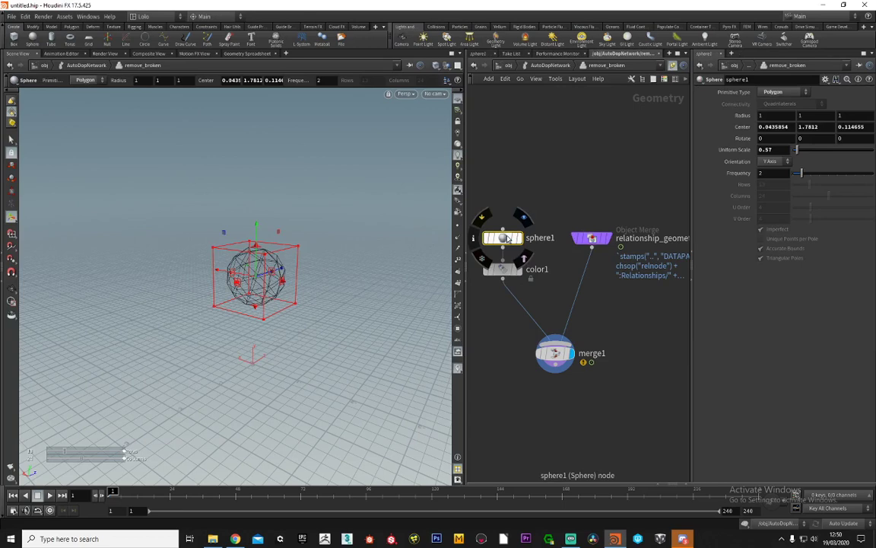
pyautogui.moveTo(503, 270); pyautogui.dragTo(502, 318)
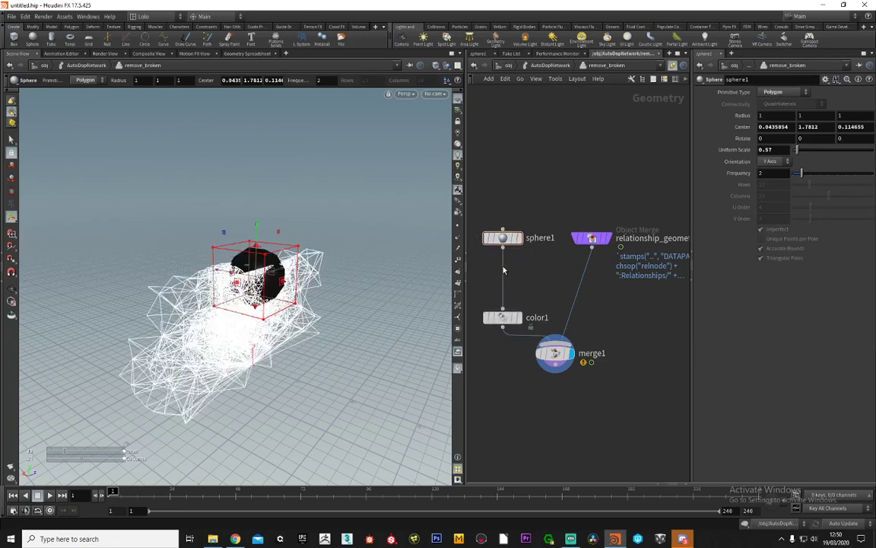
pyautogui.press('Tab')
pyautogui.write('trans')
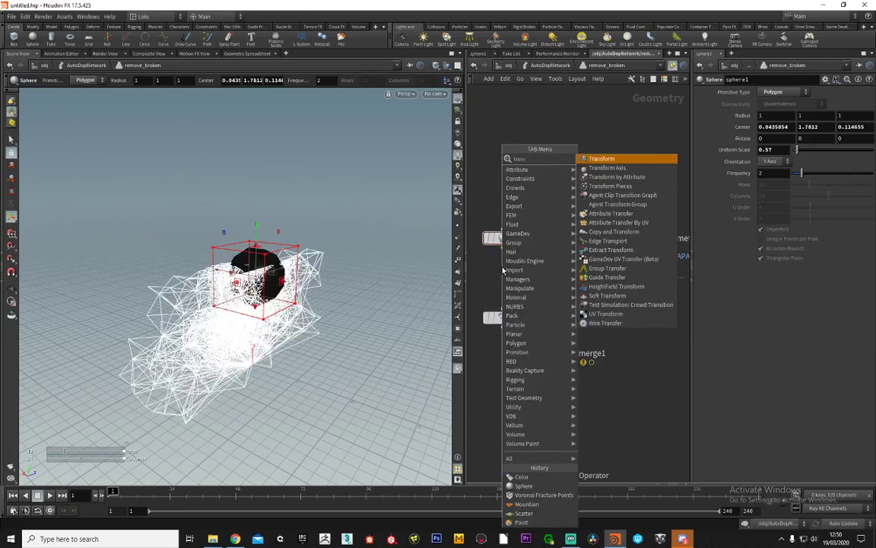
pyautogui.press('Return')
pyautogui.click(504, 271)
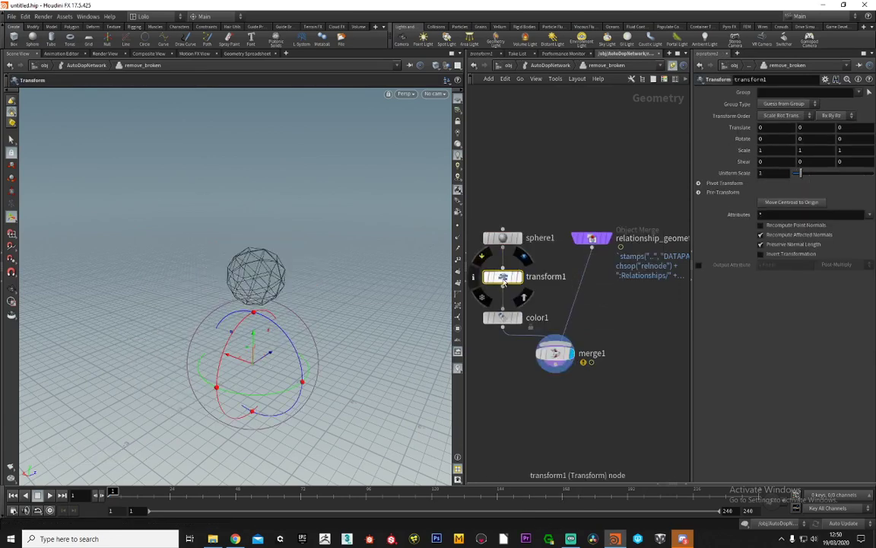
pyautogui.keyDown('alt'); pyautogui.moveTo(268, 265); pyautogui.dragTo(257, 295); pyautogui.keyUp('alt')
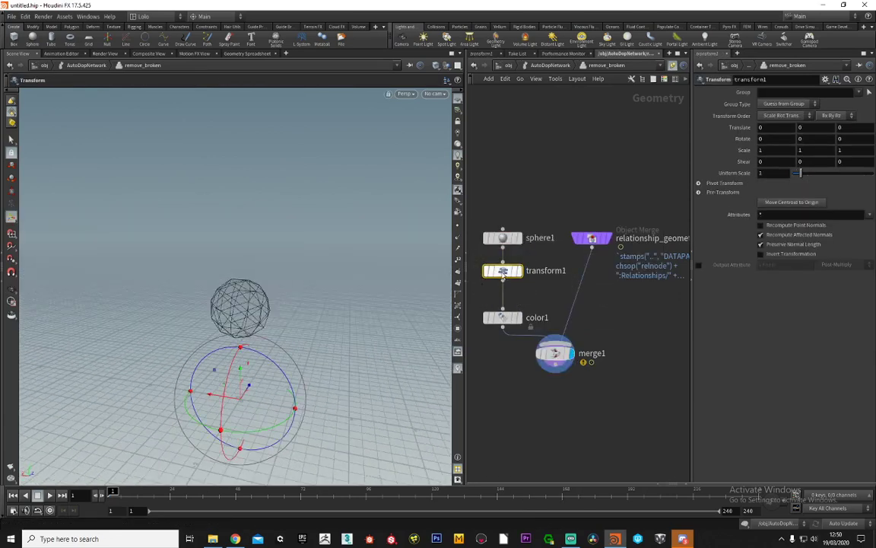
pyautogui.click(524, 250)
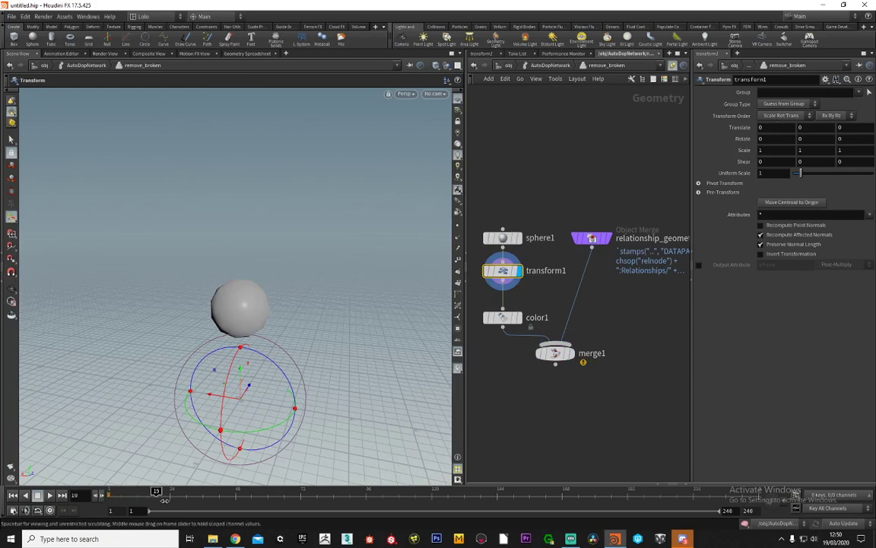
# Keyframe transform1's translation at 0, 0, 0 on frame 20 and at about -2.178, 0.688, 0 on frame 1
pyautogui.keyDown('alt'); pyautogui.moveTo(249, 322); pyautogui.dragTo(239, 336); pyautogui.keyUp('alt')
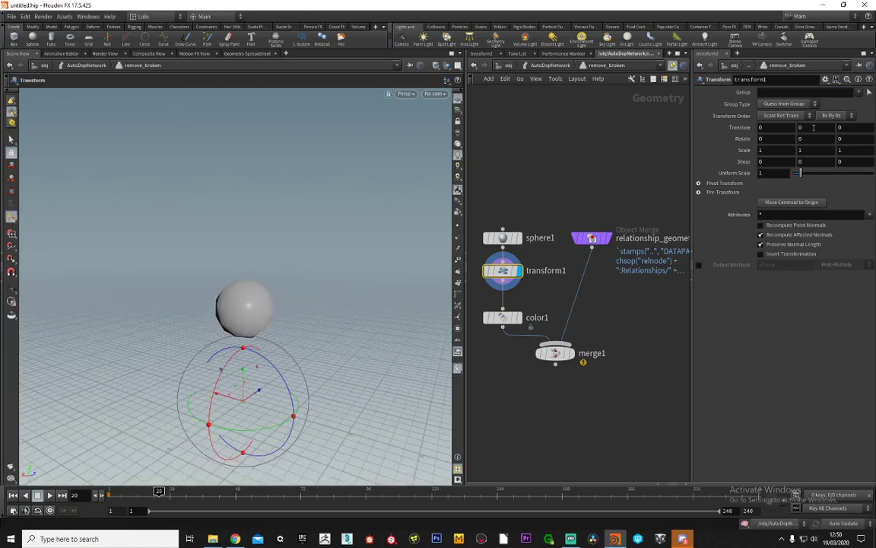
pyautogui.keyDown('alt'); pyautogui.click(738, 128); pyautogui.keyUp('alt')
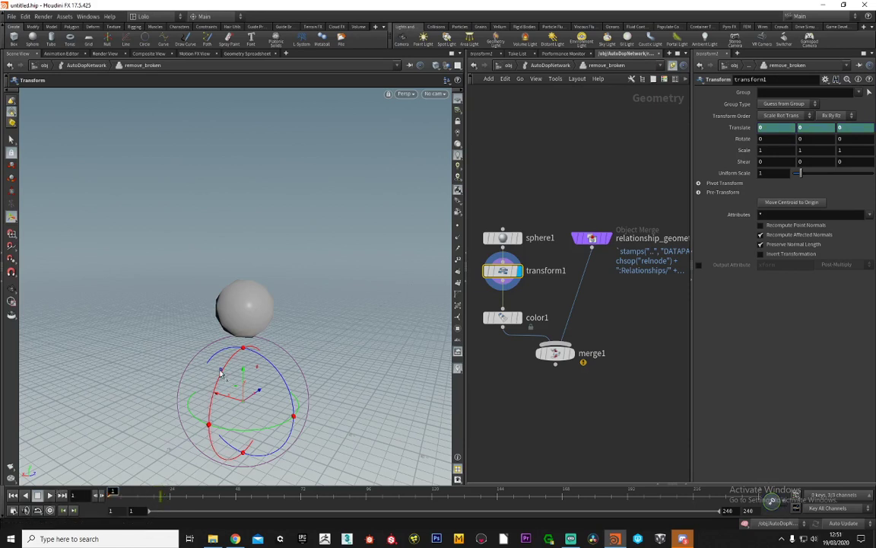
pyautogui.moveTo(220, 371); pyautogui.dragTo(328, 357)
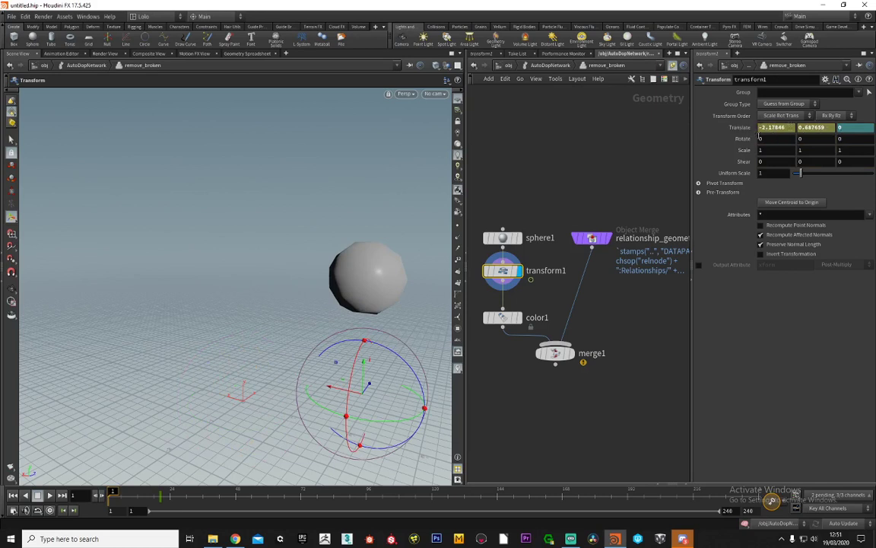
pyautogui.keyDown('alt'); pyautogui.click(745, 130); pyautogui.keyUp('alt')
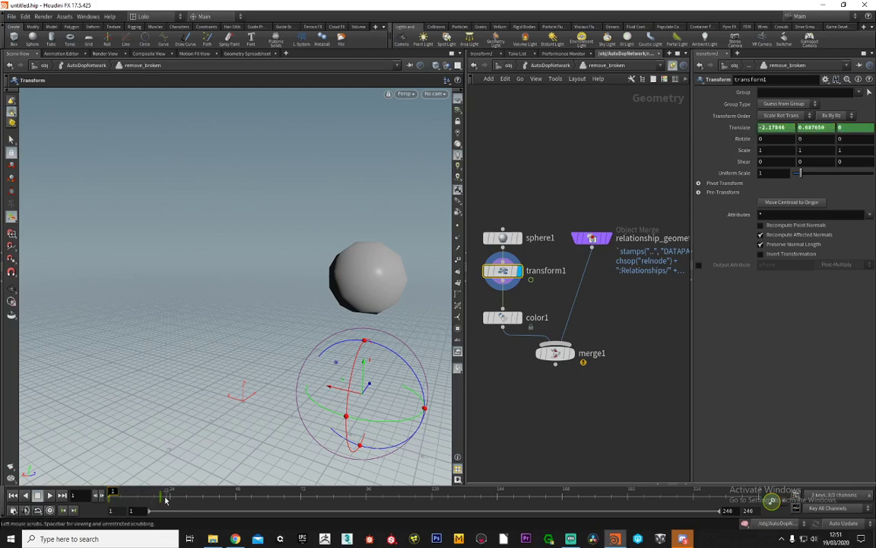
pyautogui.keyDown('ctrl'); pyautogui.middleClick(742, 130); pyautogui.keyUp('ctrl')
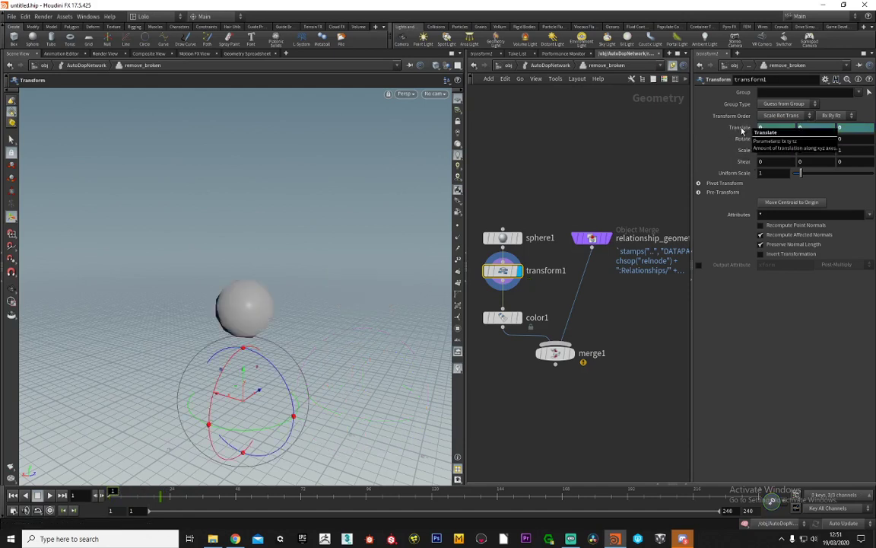
pyautogui.hotkey('ctrl', 'z')
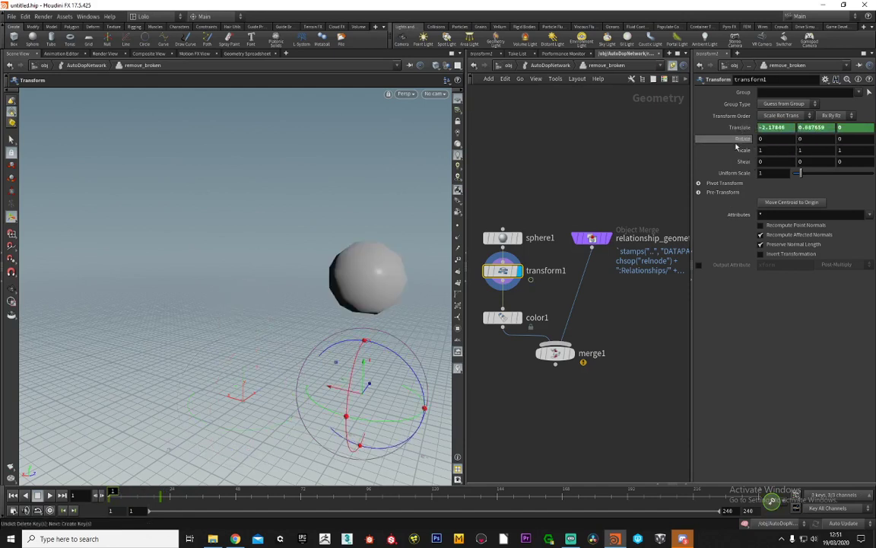
# Open transform1's translation channels in the Animation Editor, widen its window and close the Houdini console
pyautogui.keyDown('shift'); pyautogui.click(742, 130); pyautogui.keyUp('shift')
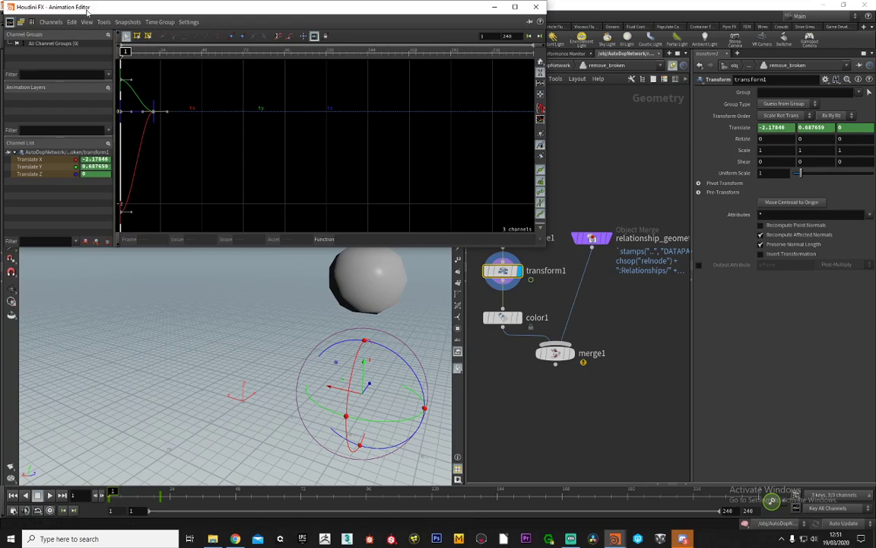
pyautogui.moveTo(88, 10); pyautogui.dragTo(109, 42)
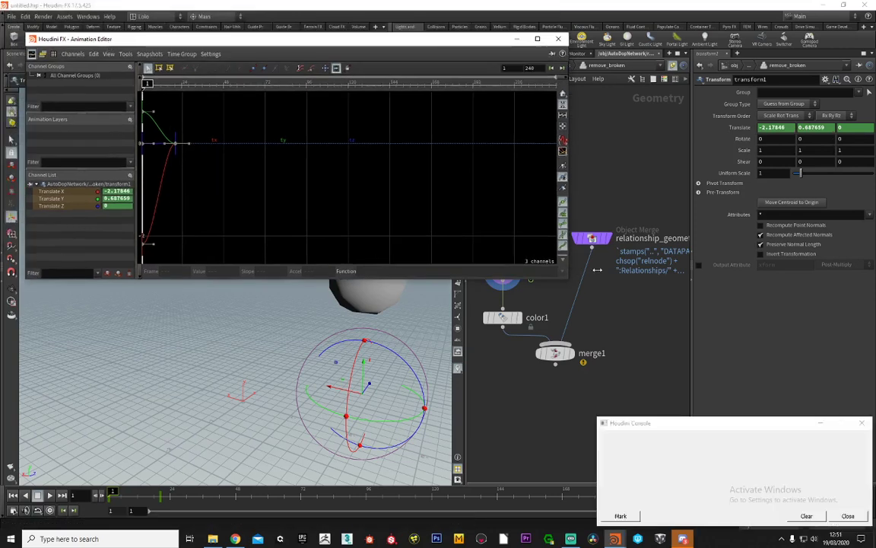
pyautogui.moveTo(597, 269); pyautogui.dragTo(704, 270)
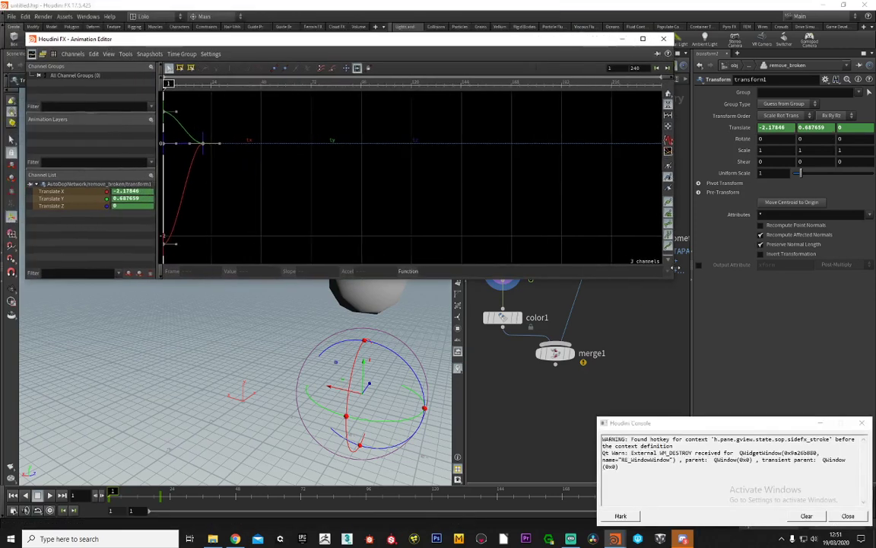
pyautogui.click(848, 515)
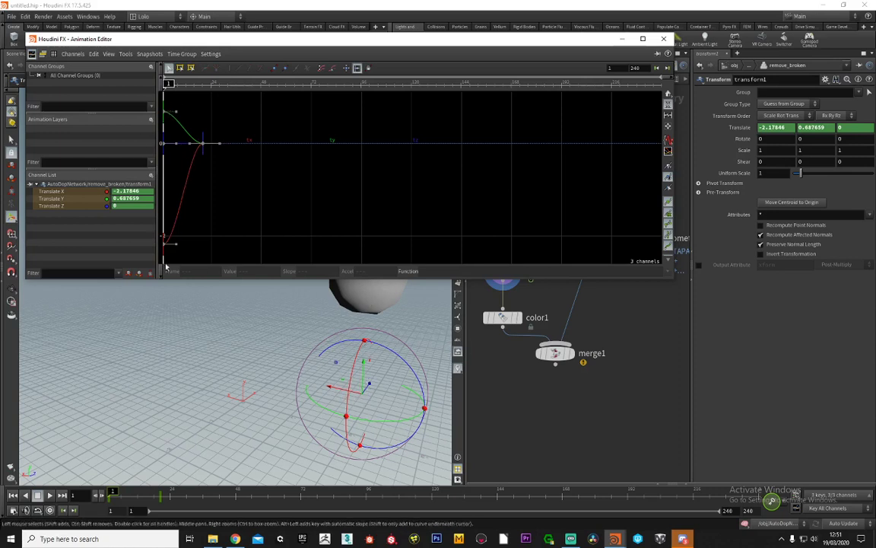
# Make the keyframe segments of all three transform1 translation curves linear and close the Animation Editor
pyautogui.moveTo(219, 112); pyautogui.dragTo(138, 259)
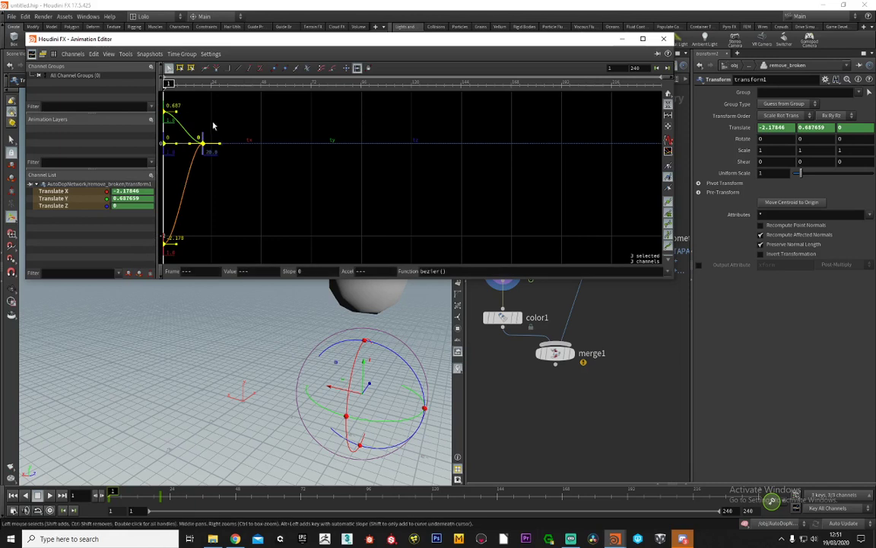
pyautogui.click(238, 69)
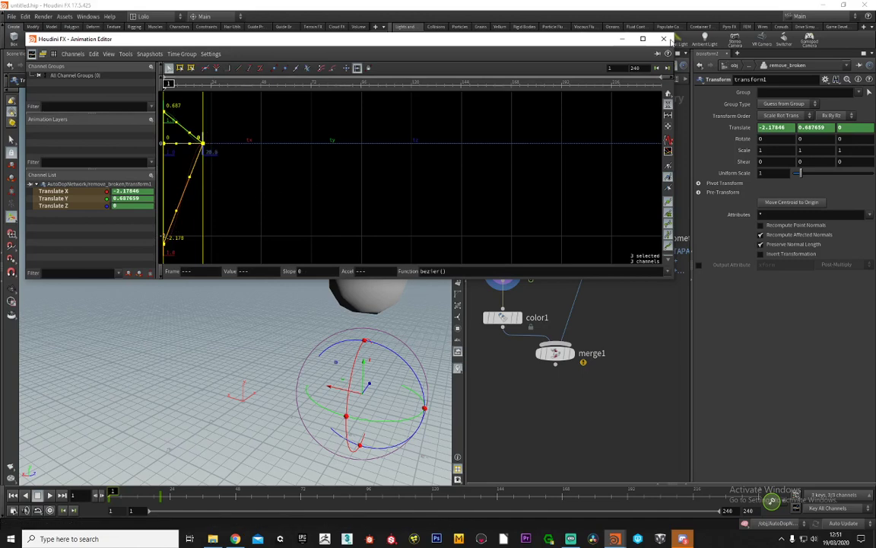
pyautogui.click(663, 39)
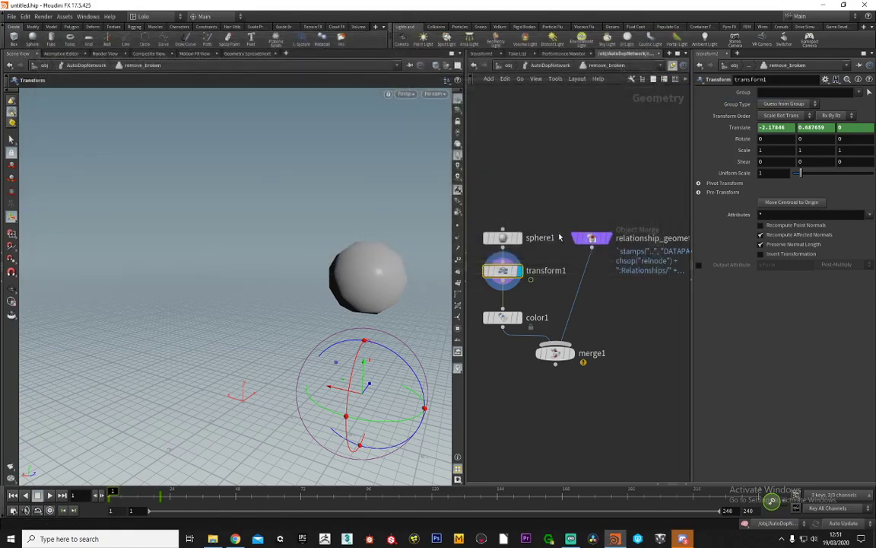
# Display merge1 to view the sphere together with the constraint geometry, and delete merge1
pyautogui.click(572, 353)
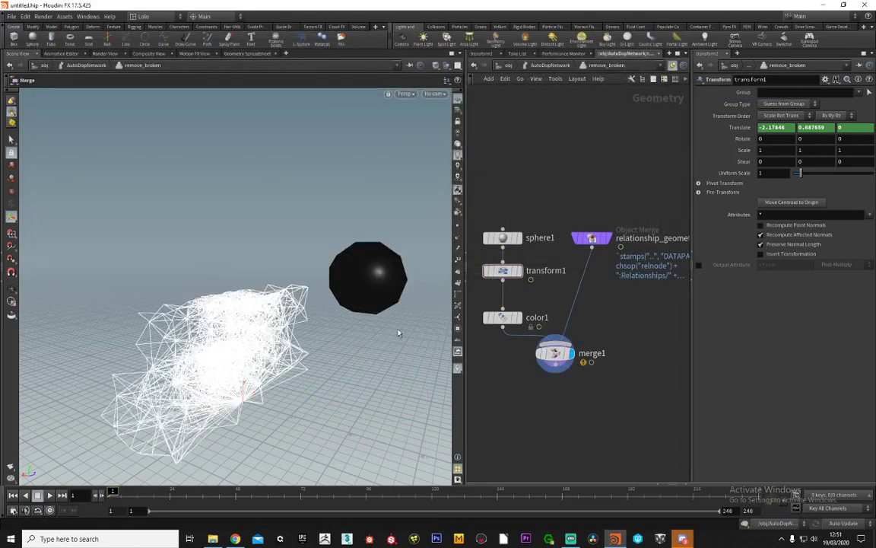
pyautogui.moveTo(275, 270); pyautogui.dragTo(211, 233)
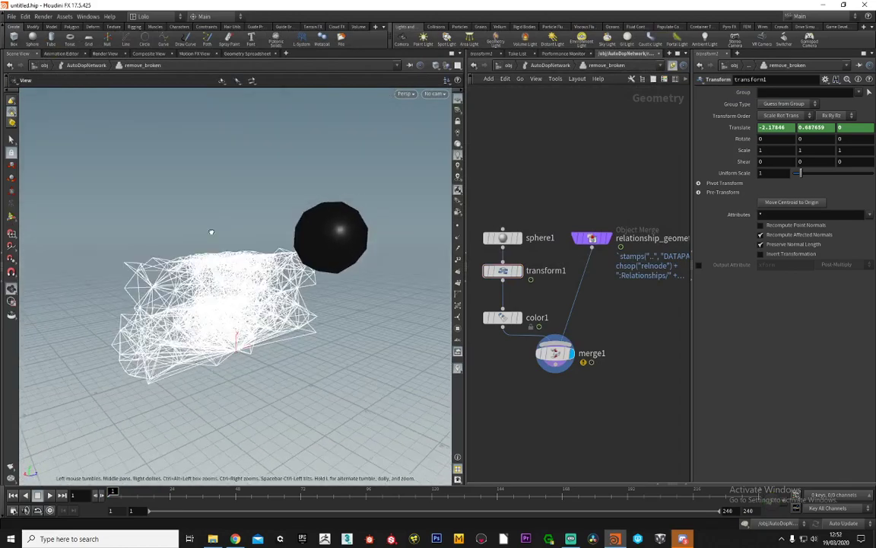
pyautogui.moveTo(515, 197); pyautogui.dragTo(518, 170, button='middle')
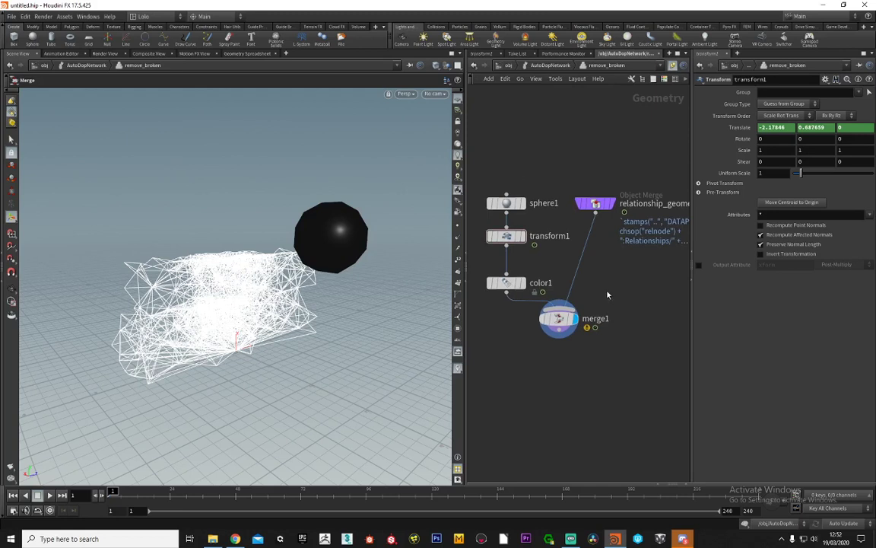
pyautogui.moveTo(607, 294); pyautogui.dragTo(619, 258, button='middle')
pyautogui.moveTo(568, 284); pyautogui.dragTo(586, 332)
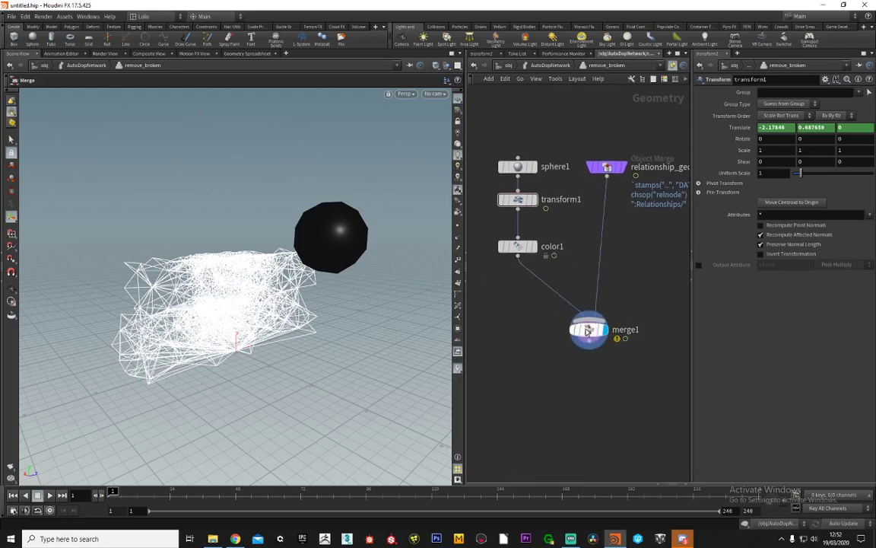
pyautogui.moveTo(650, 312); pyautogui.dragTo(558, 375)
pyautogui.press('Delete')
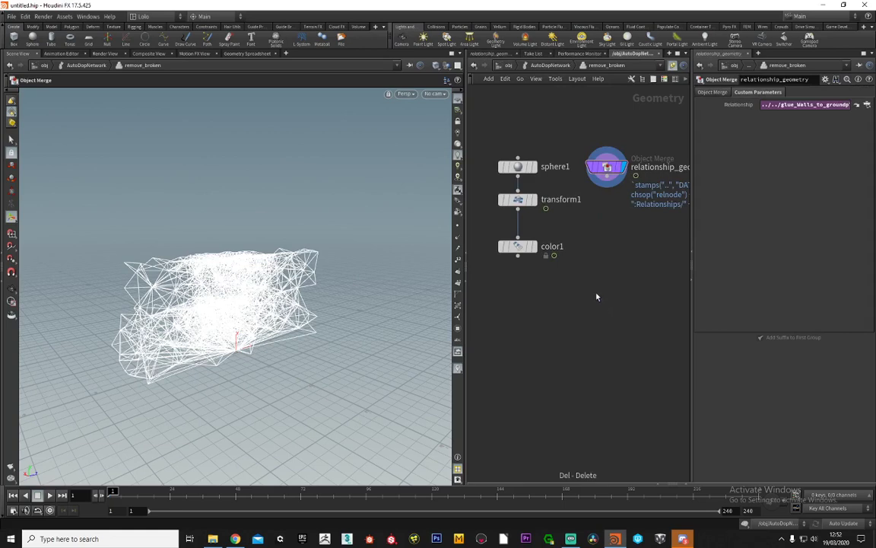
# Display color1 and then relationship_geometry to compare the sphere's position with the constraint network
pyautogui.click(533, 245)
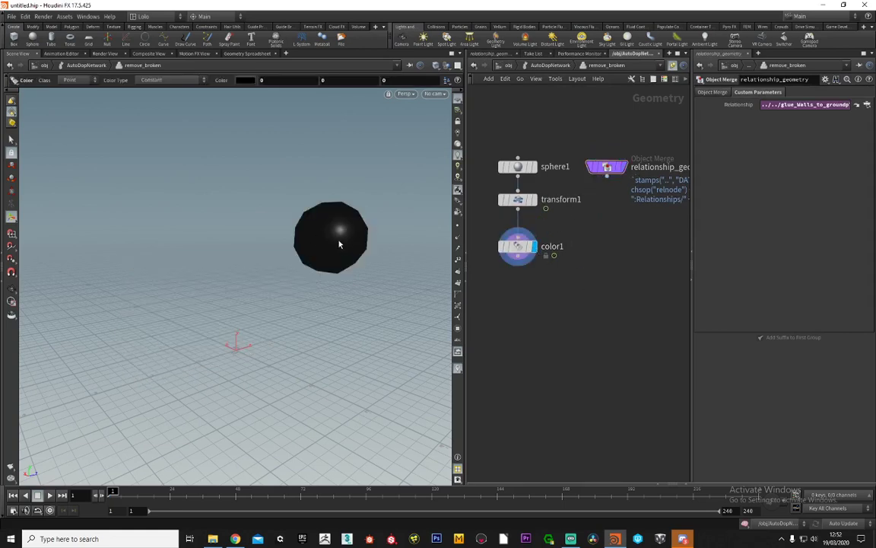
pyautogui.keyDown('alt'); pyautogui.moveTo(340, 243); pyautogui.dragTo(287, 256); pyautogui.keyUp('alt')
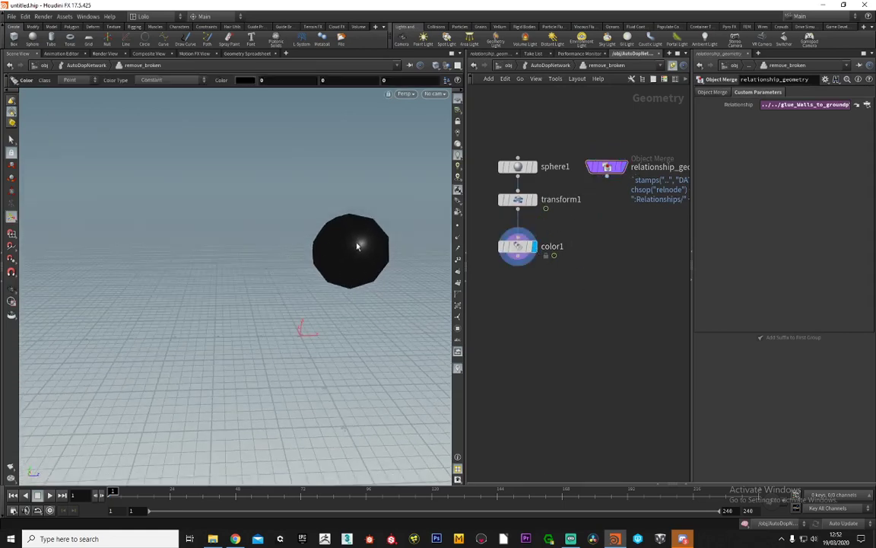
pyautogui.keyDown('alt'); pyautogui.moveTo(357, 246); pyautogui.dragTo(355, 231); pyautogui.keyUp('alt')
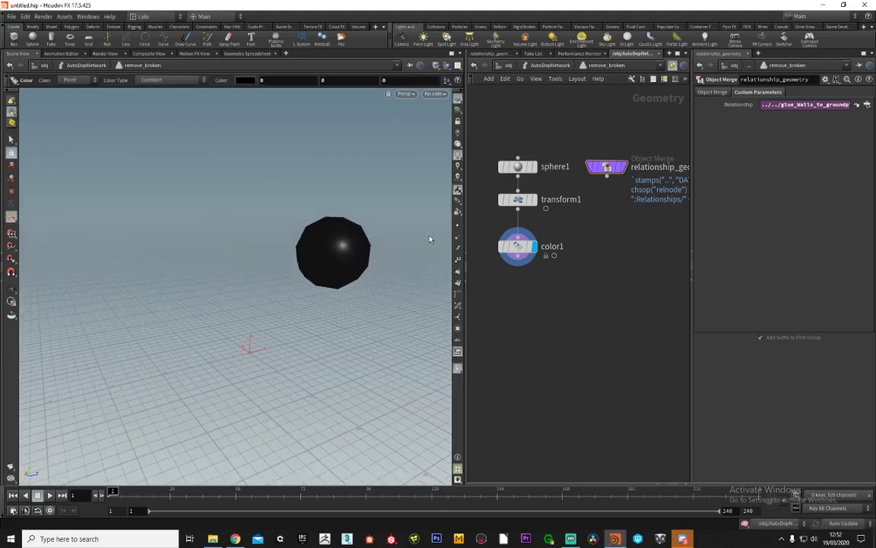
pyautogui.click(621, 167)
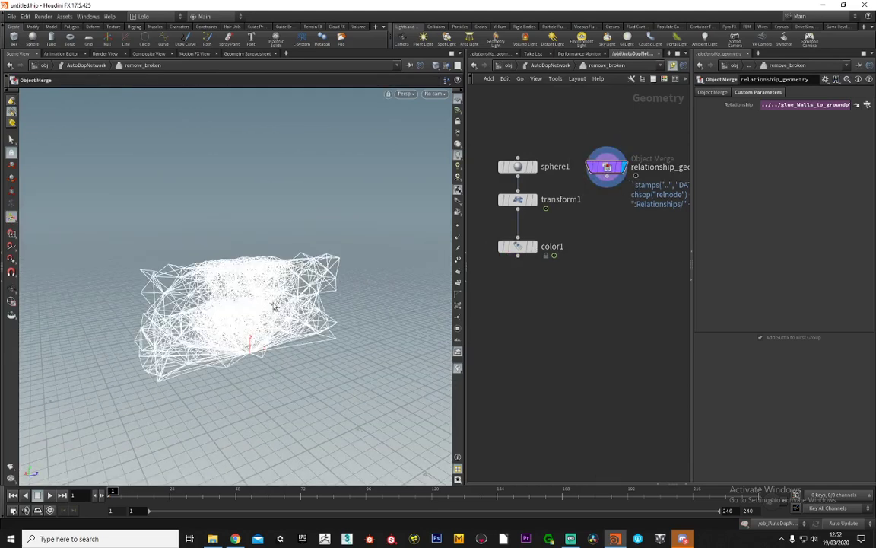
pyautogui.keyDown('alt'); pyautogui.moveTo(254, 284); pyautogui.dragTo(287, 286); pyautogui.keyUp('alt')
# Add an Attribute Transfer node to the remove_broken network, placed below color1
pyautogui.moveTo(571, 284); pyautogui.dragTo(575, 295, button='middle')
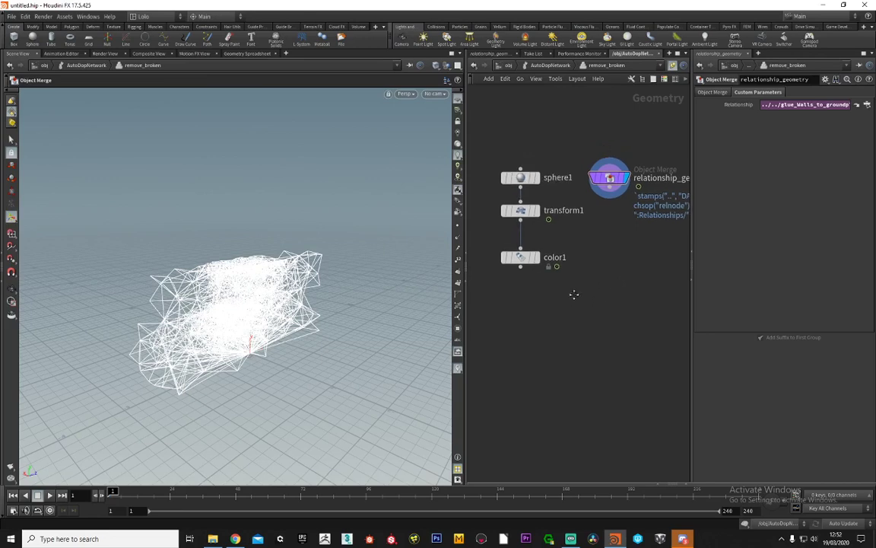
pyautogui.press('Tab')
pyautogui.write('att tr')
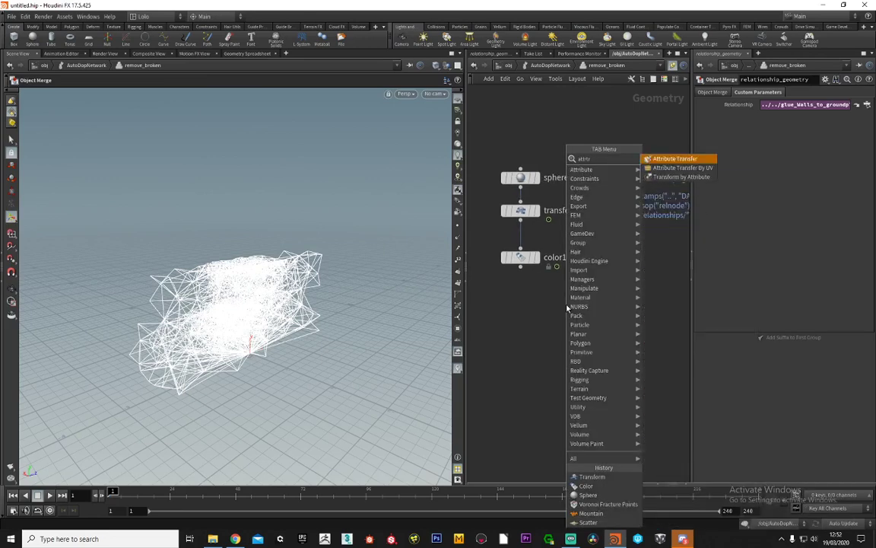
pyautogui.press('Return')
pyautogui.click(566, 307)
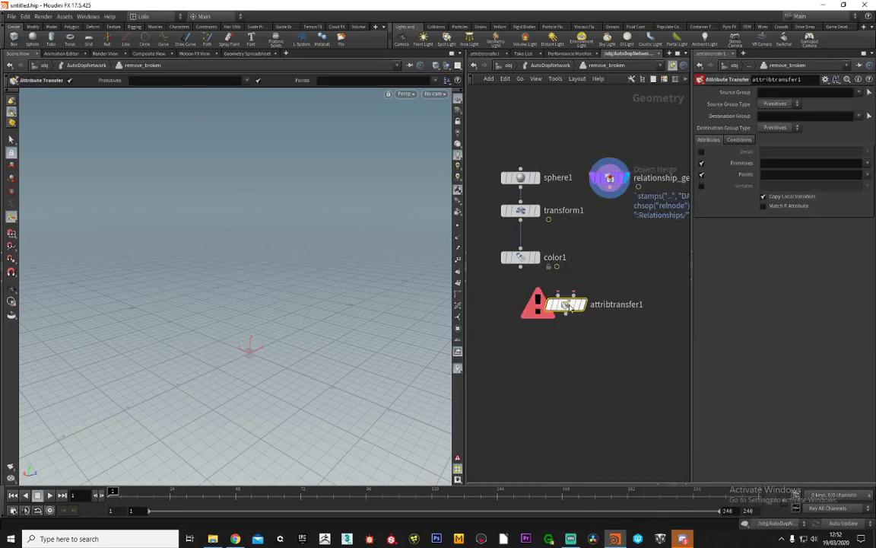
pyautogui.moveTo(562, 312); pyautogui.dragTo(562, 326, button='middle')
pyautogui.moveTo(561, 324); pyautogui.dragTo(562, 336)
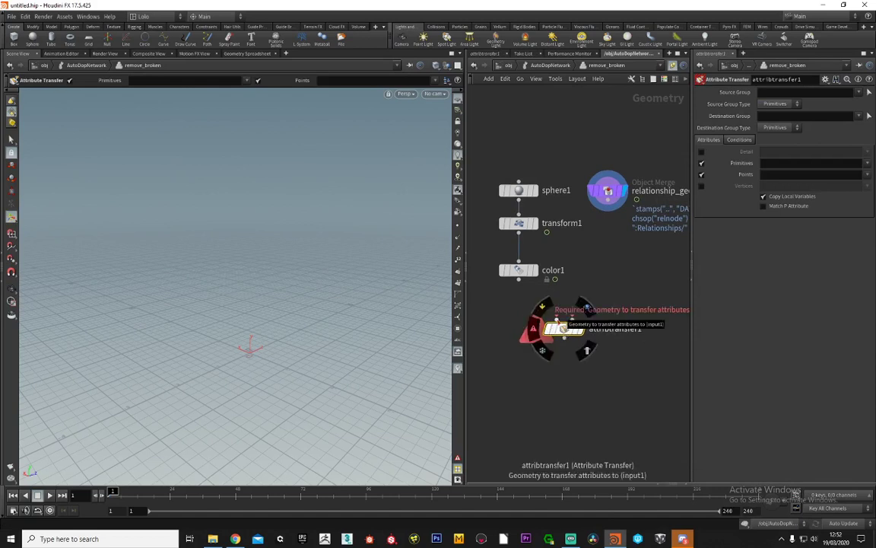
pyautogui.moveTo(529, 317); pyautogui.dragTo(506, 316, button='middle')
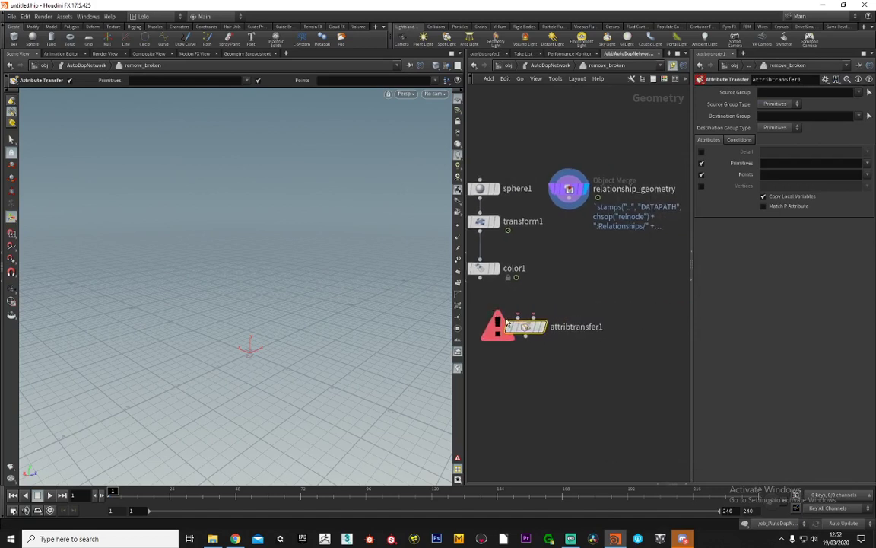
# Connect relationship_geometry to attribtransfer1's first input and move attribtransfer1 clear of the sphere chain
pyautogui.click(586, 192)
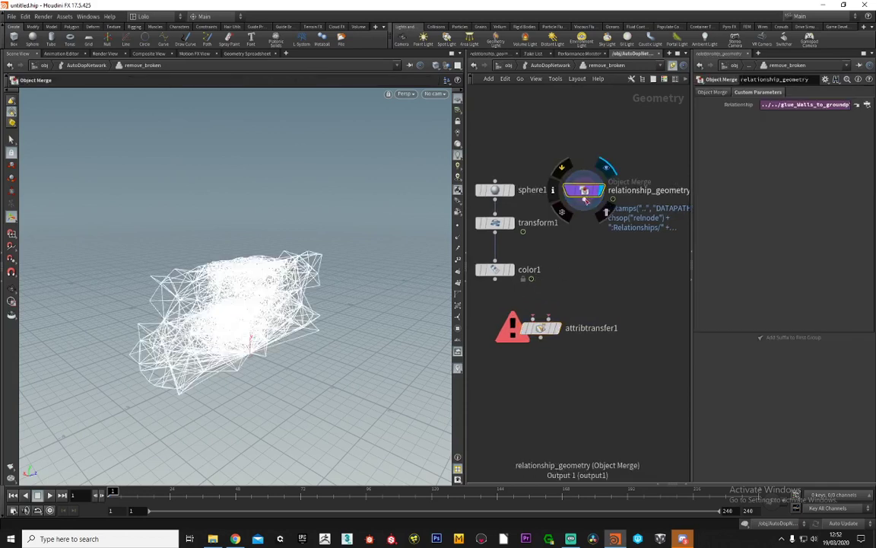
pyautogui.moveTo(585, 199); pyautogui.dragTo(534, 320)
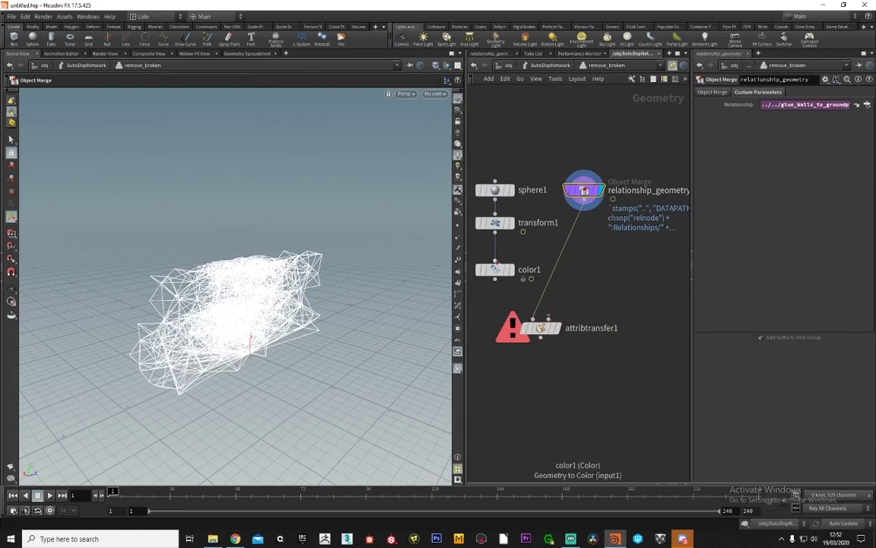
pyautogui.moveTo(582, 268); pyautogui.dragTo(565, 268, button='middle')
pyautogui.moveTo(527, 330); pyautogui.dragTo(654, 323)
pyautogui.scroll(-3, 540, 295)
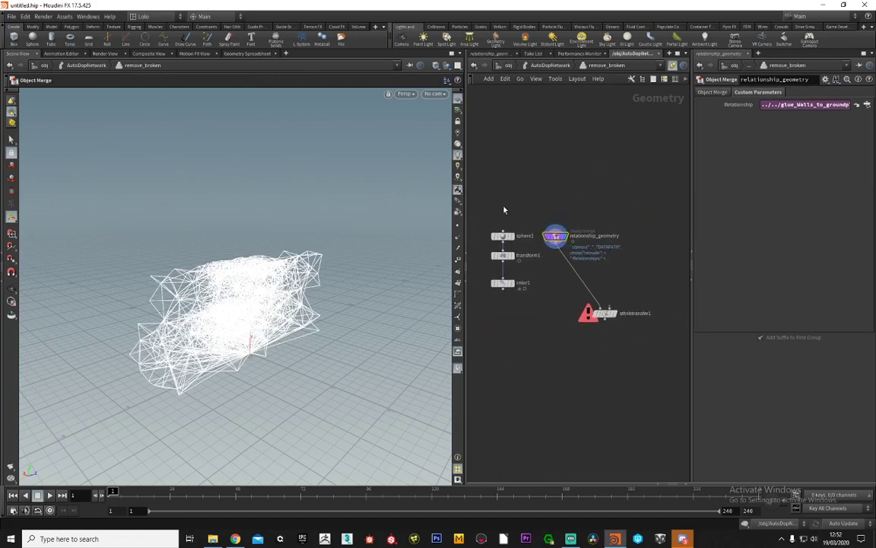
# Move sphere1, transform1 and color1 to the other side of relationship_geometry and connect color1 to attribtransfer1's second input
pyautogui.moveTo(504, 209); pyautogui.dragTo(514, 293)
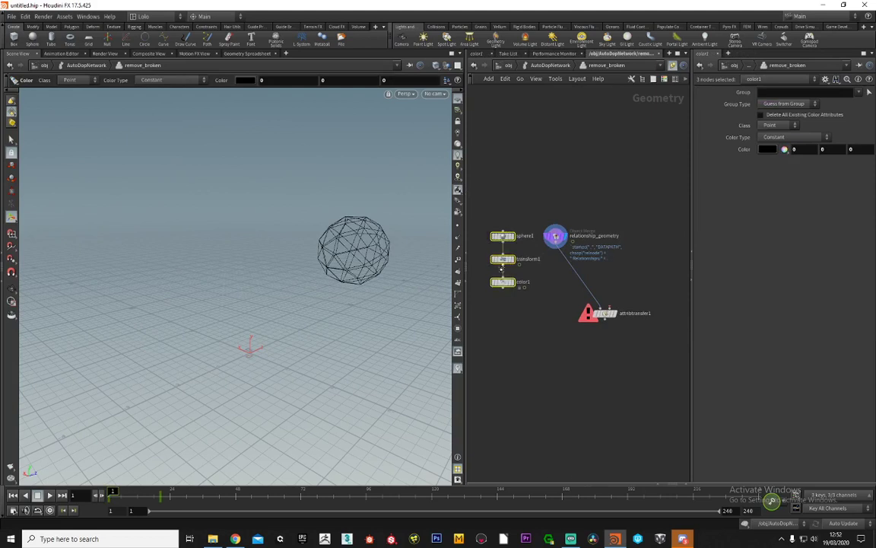
pyautogui.moveTo(504, 239); pyautogui.dragTo(655, 233)
pyautogui.moveTo(622, 289); pyautogui.dragTo(532, 261, button='middle')
pyautogui.scroll(3, 531, 262)
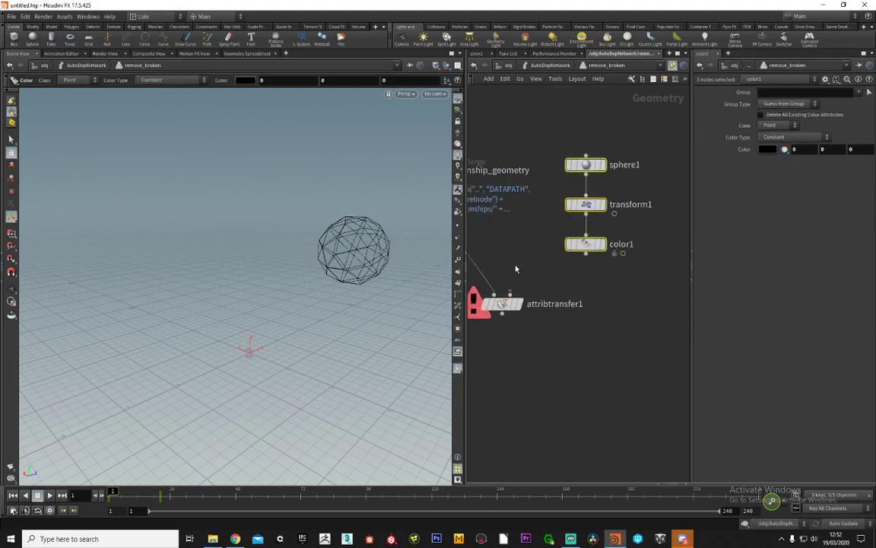
pyautogui.scroll(-2, 610, 282)
pyautogui.click(625, 282)
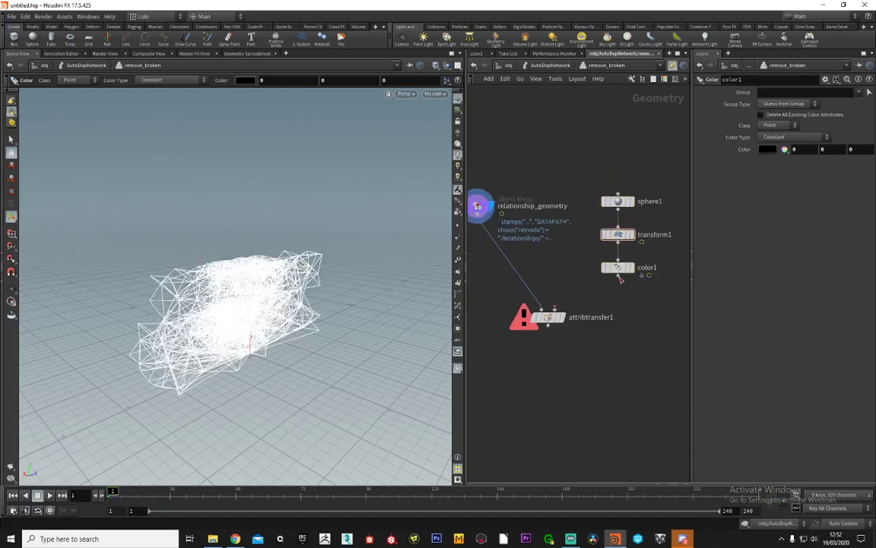
pyautogui.moveTo(619, 275); pyautogui.dragTo(555, 309)
pyautogui.moveTo(549, 266); pyautogui.dragTo(561, 271, button='middle')
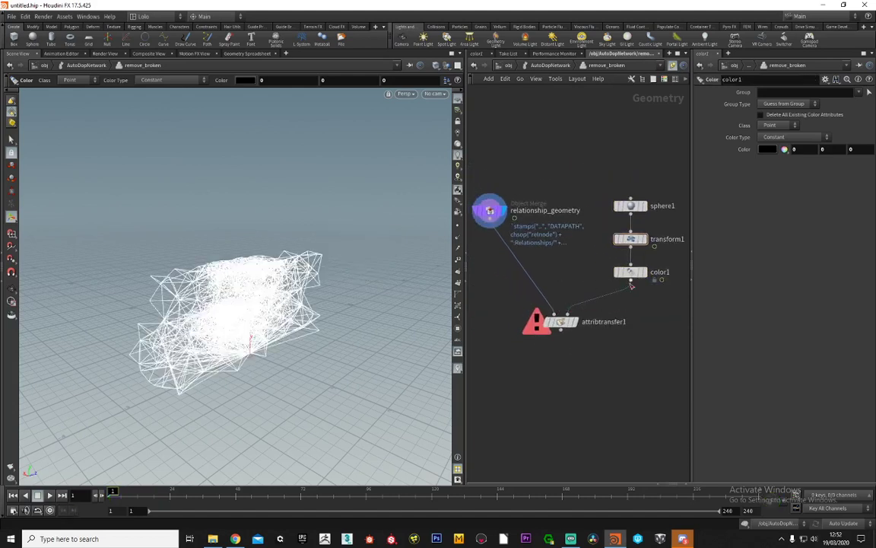
# Display attribtransfer1, disable its primitive attribute transfer and limit the transferred point attributes to Cd
pyautogui.click(575, 323)
pyautogui.click(564, 326)
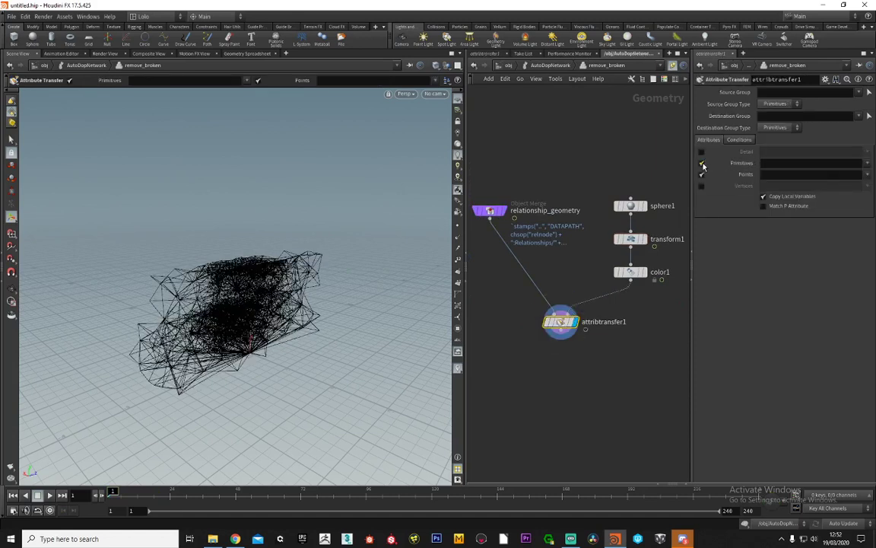
pyautogui.click(701, 164)
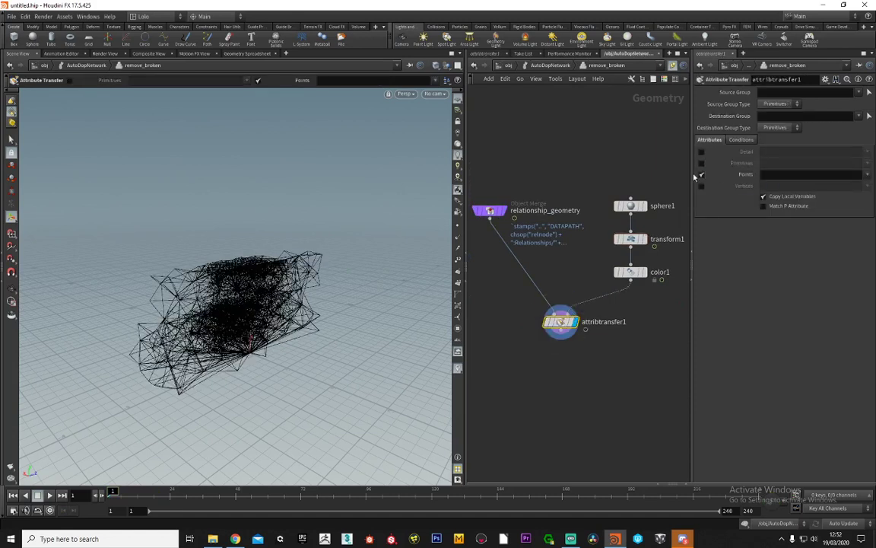
pyautogui.click(766, 176)
pyautogui.write('Cd')
pyautogui.press('Return')
pyautogui.moveTo(638, 274)
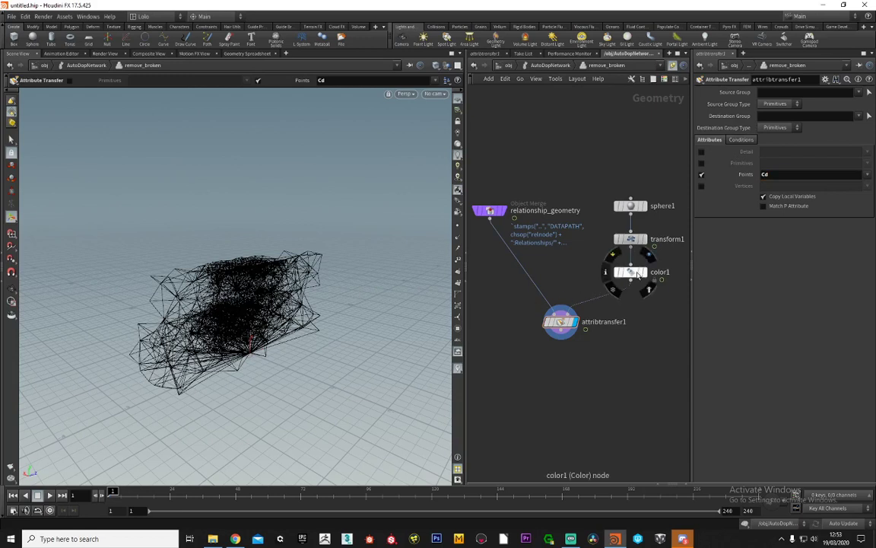
# Try a Distance Threshold of 1 on attribtransfer1, displaying color1 and then attribtransfer1 to check the transfer
pyautogui.click(741, 140)
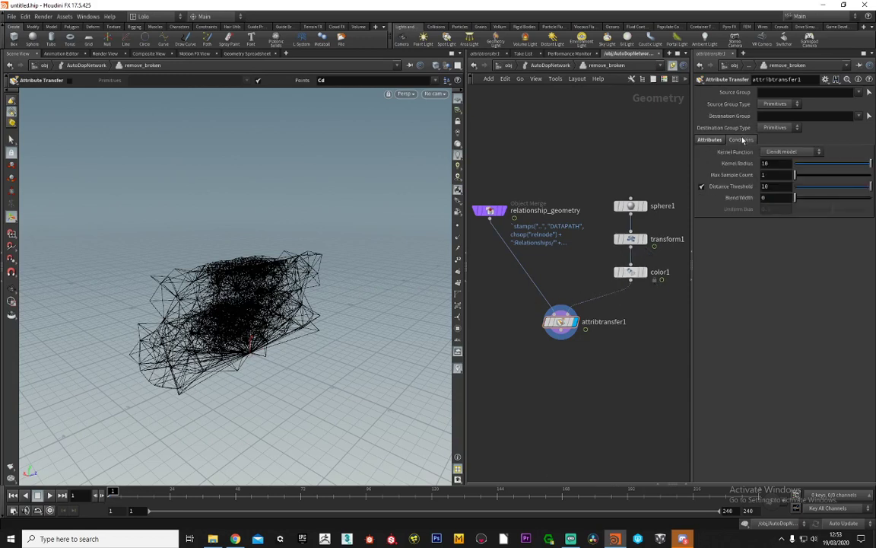
pyautogui.click(645, 272)
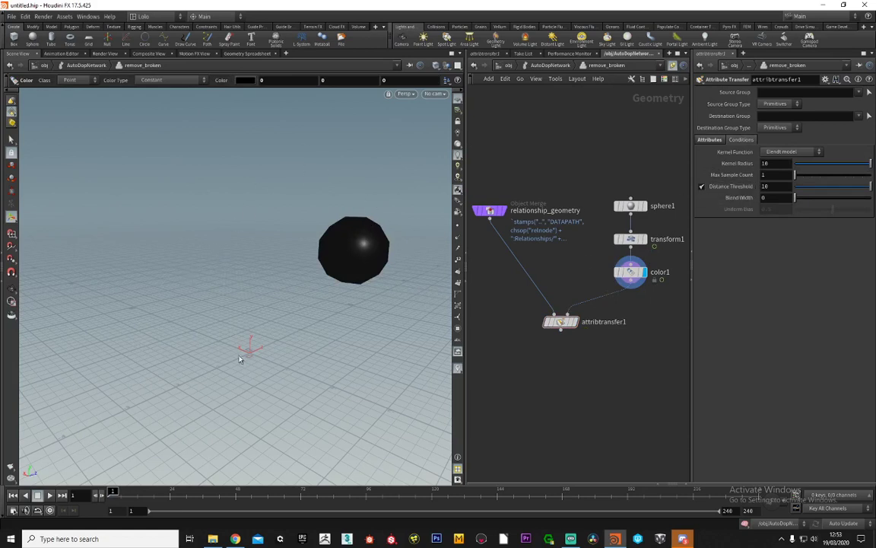
pyautogui.moveTo(773, 187); pyautogui.dragTo(727, 186)
pyautogui.write('1')
pyautogui.press('Return')
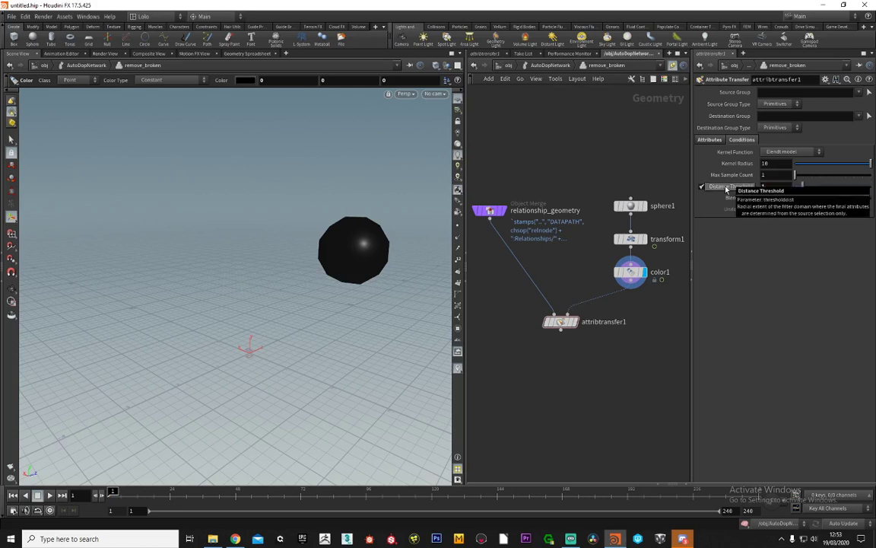
pyautogui.click(572, 308)
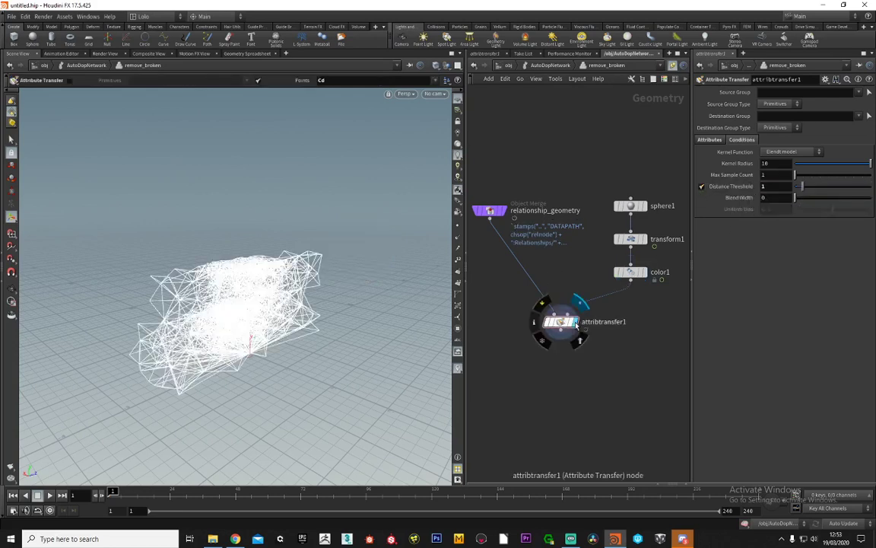
pyautogui.moveTo(795, 187); pyautogui.dragTo(753, 186)
pyautogui.write('1')
pyautogui.press('Return')
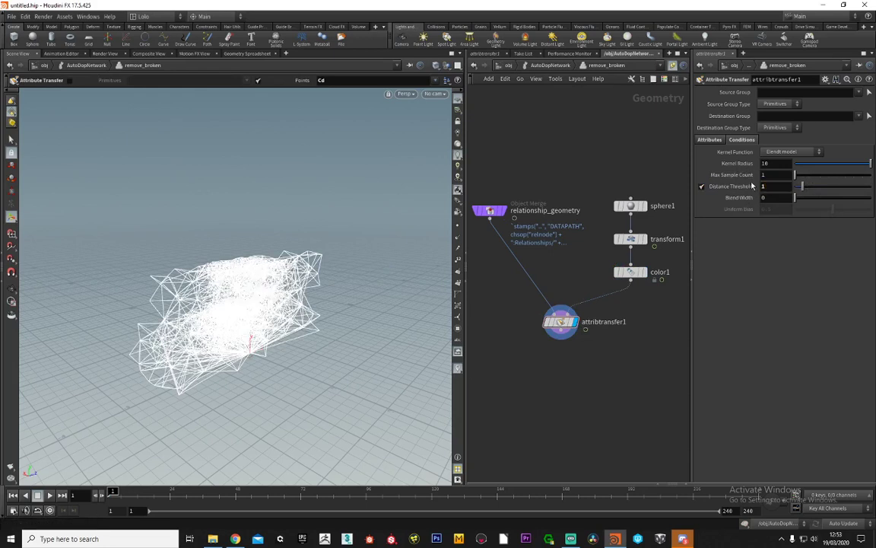
# Set attribtransfer1's Distance Threshold to 0.5 and check the sphere's position at frame 20 by displaying color1
pyautogui.doubleClick(772, 186)
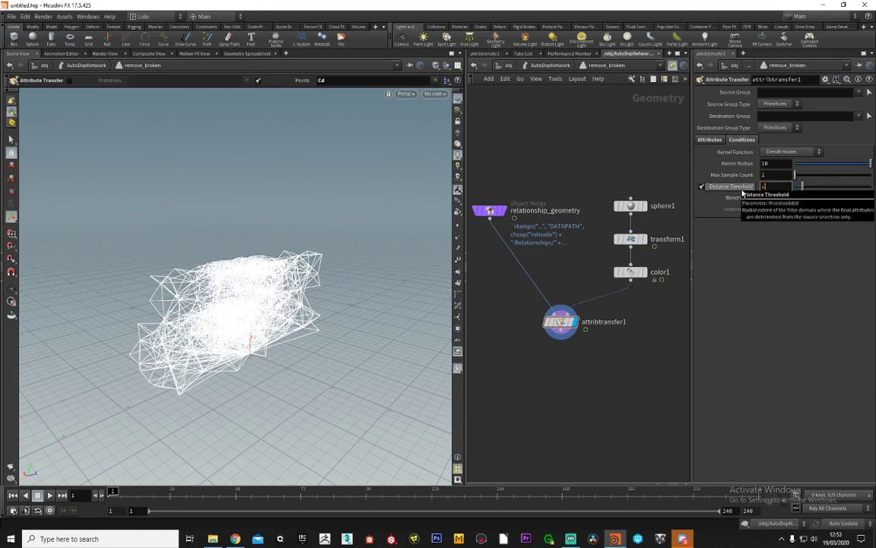
pyautogui.write('.5')
pyautogui.press('Return')
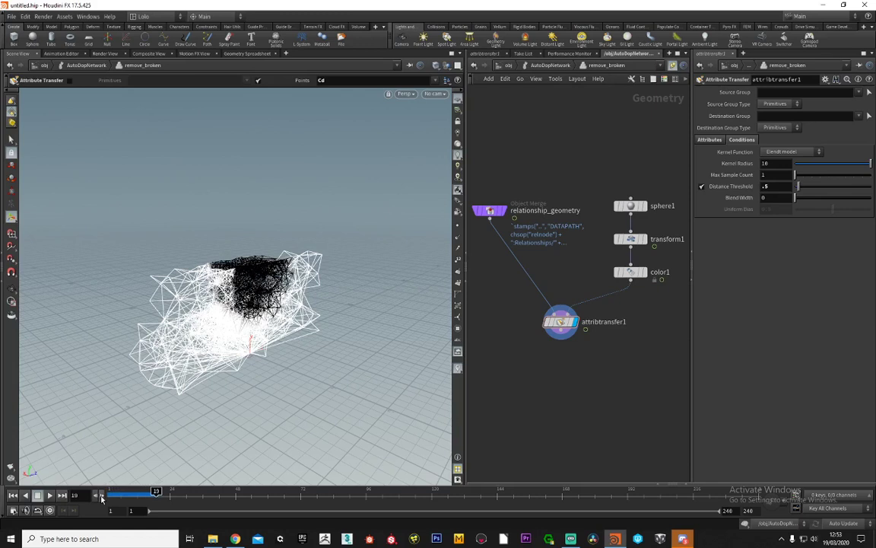
pyautogui.click(643, 271)
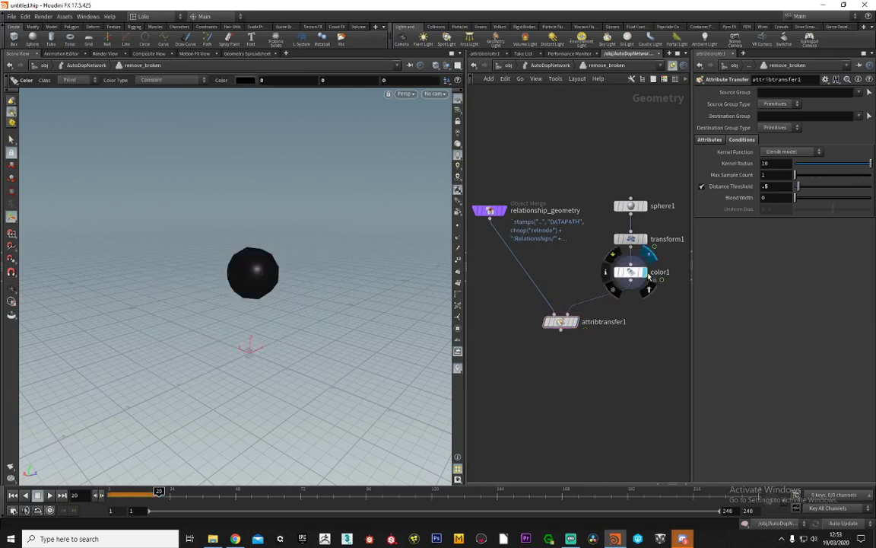
# Combine relationship_geometry and color1 in a new Merge node and display it to compare the sphere with the constraints
pyautogui.moveTo(562, 284); pyautogui.dragTo(563, 298, button='middle')
pyautogui.moveTo(492, 234); pyautogui.dragTo(660, 369)
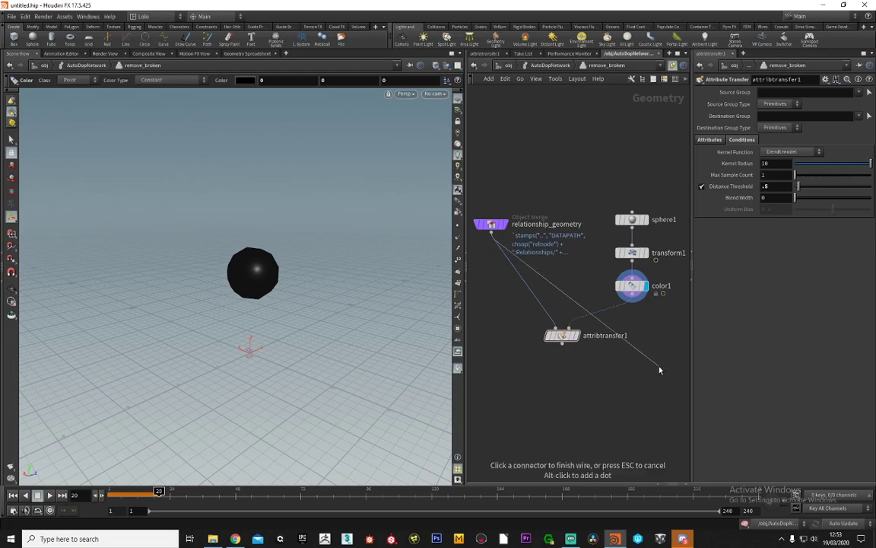
pyautogui.press('Tab')
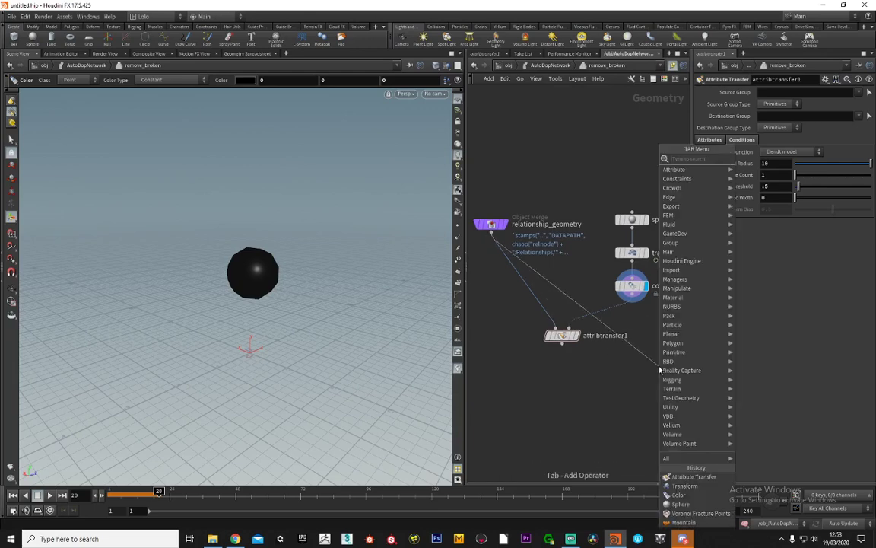
pyautogui.write('merge')
pyautogui.press('Return')
pyautogui.click(659, 367)
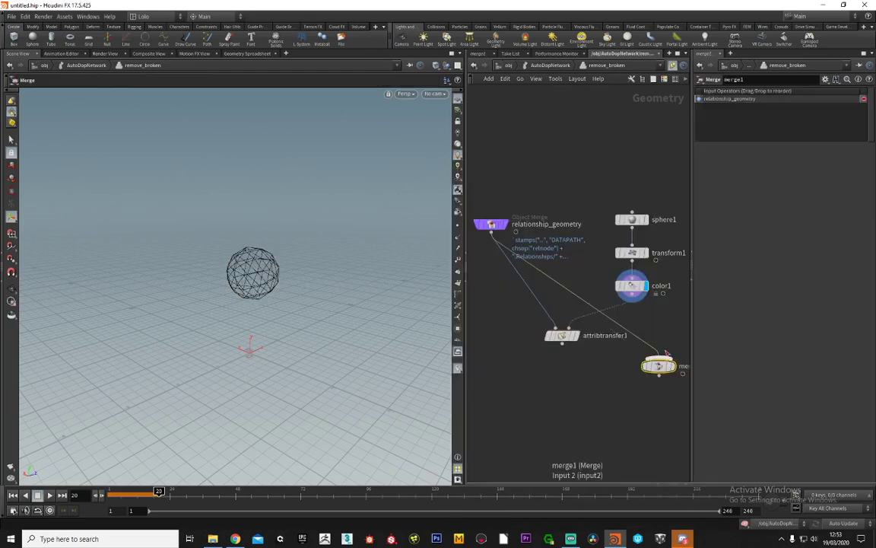
pyautogui.moveTo(654, 321); pyautogui.dragTo(643, 321, button='middle')
pyautogui.moveTo(621, 295); pyautogui.dragTo(647, 362)
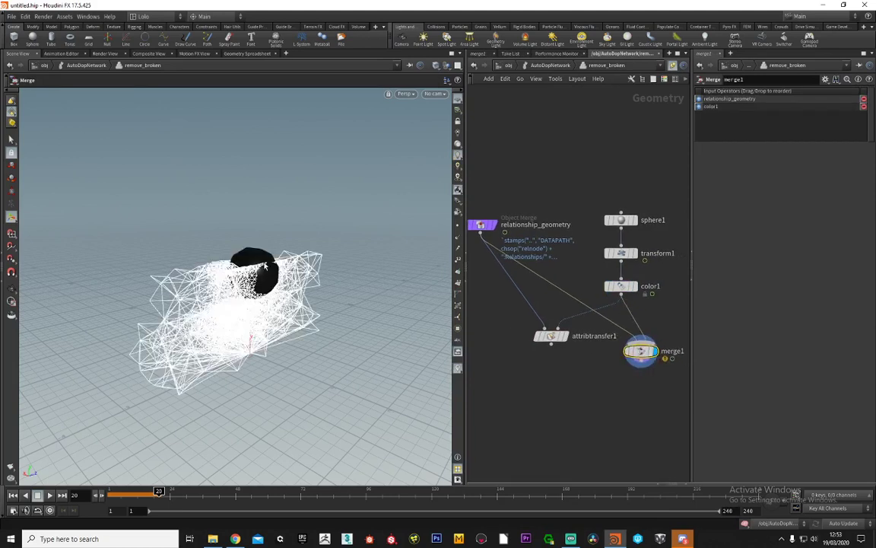
# Display attribtransfer1 and examine up close which constraints take on the sphere's black colour
pyautogui.click(567, 340)
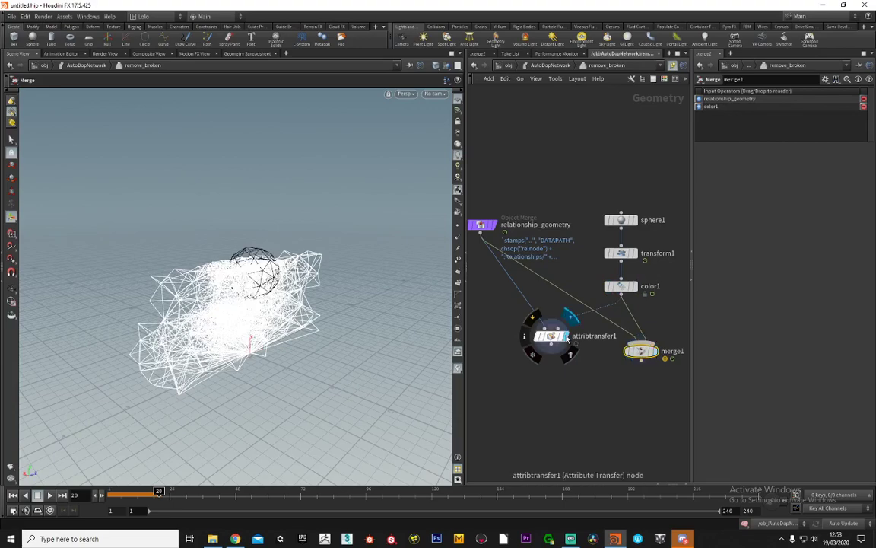
pyautogui.click(554, 341)
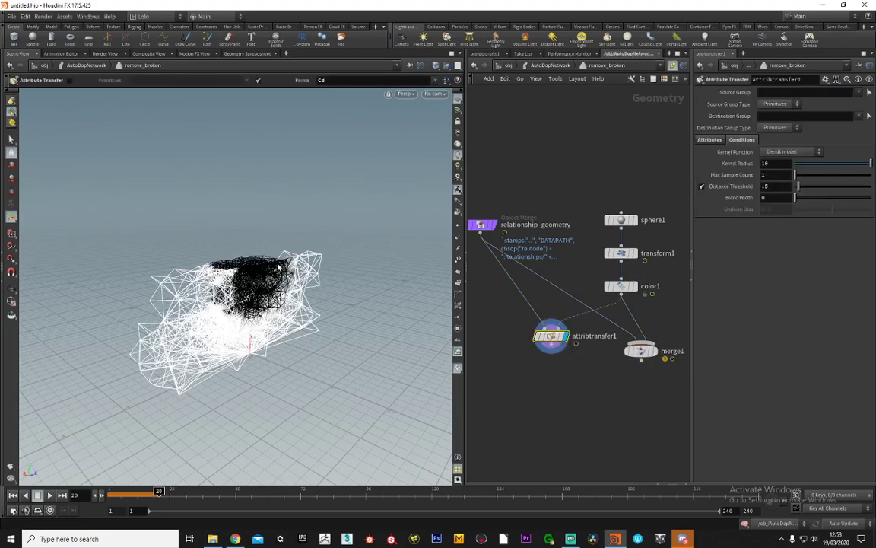
pyautogui.keyDown('alt'); pyautogui.moveTo(272, 284); pyautogui.dragTo(207, 257); pyautogui.keyUp('alt')
pyautogui.scroll(5, 233, 264)
pyautogui.moveTo(260, 283)
pyautogui.keyDown('alt'); pyautogui.mouseDown()
pyautogui.moveTo(232, 270)
pyautogui.moveTo(298, 299)
pyautogui.moveTo(253, 280)
pyautogui.mouseUp(); pyautogui.keyUp('alt')
pyautogui.moveTo(617, 386); pyautogui.dragTo(610, 378, button='middle')
# Delete the Merge node that combines relationship_geometry and color1
pyautogui.click(634, 344)
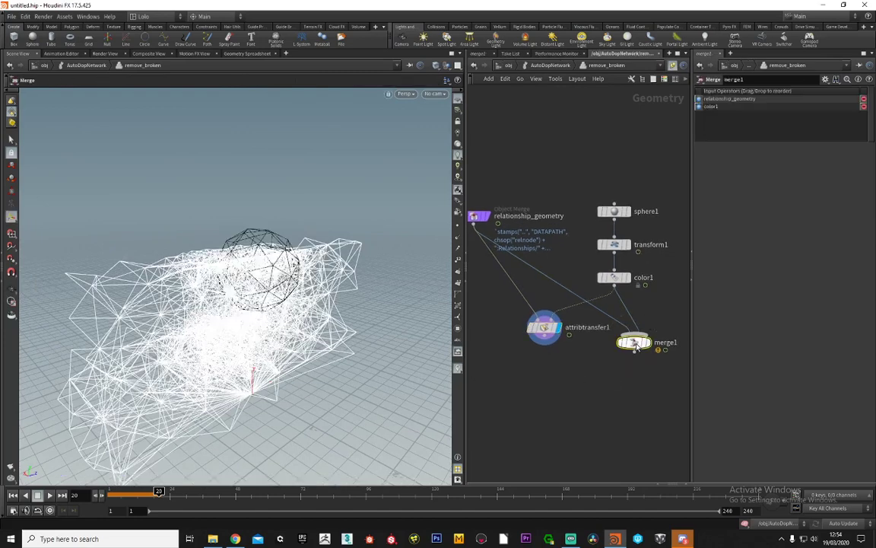
pyautogui.press('Delete')
pyautogui.moveTo(571, 364); pyautogui.dragTo(586, 353, button='middle')
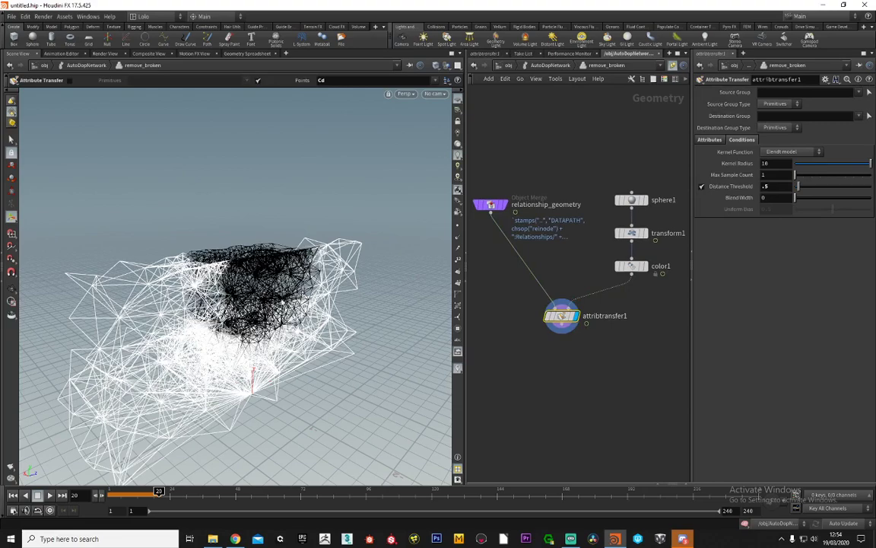
pyautogui.keyDown('alt'); pyautogui.moveTo(282, 302); pyautogui.dragTo(250, 267); pyautogui.keyUp('alt')
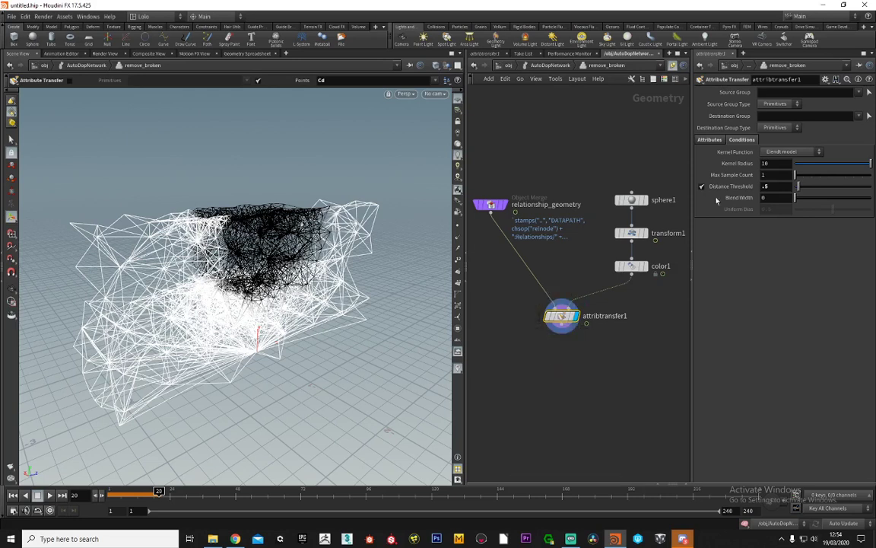
# Compare the point attributes of transform1 and color1 in the Geometry Spreadsheet to check where Cd is added
pyautogui.click(704, 141)
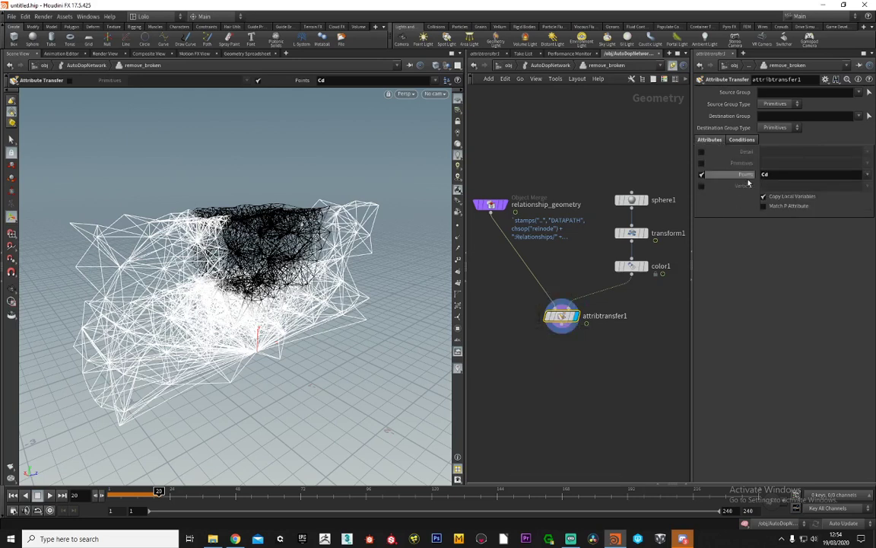
pyautogui.click(635, 267)
pyautogui.click(635, 267)
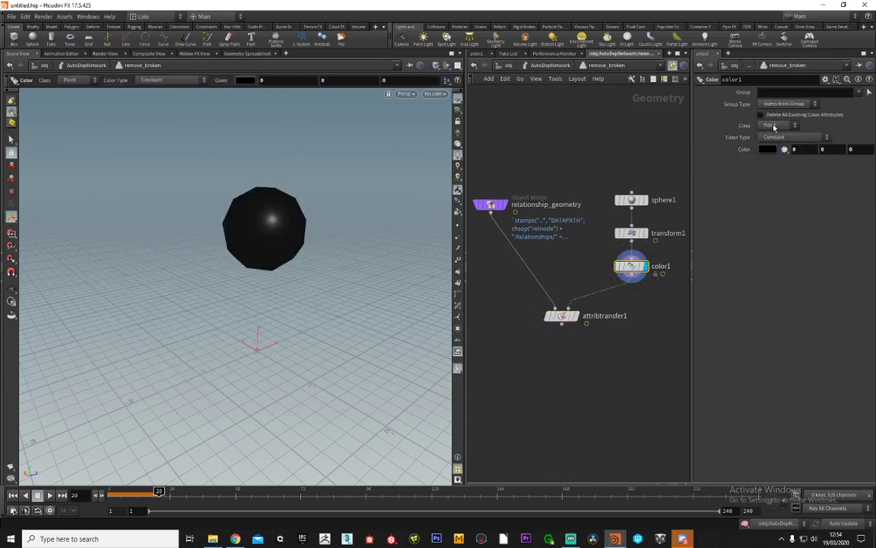
pyautogui.click(632, 233)
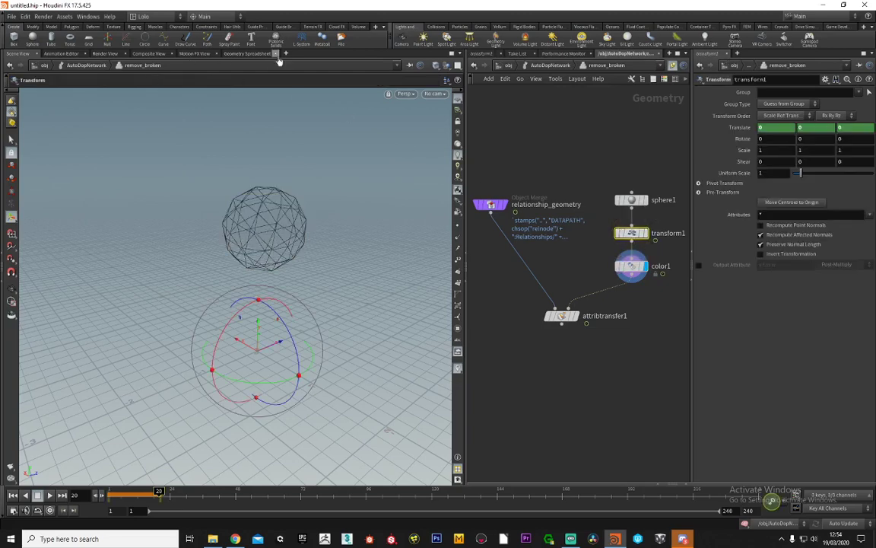
pyautogui.click(249, 54)
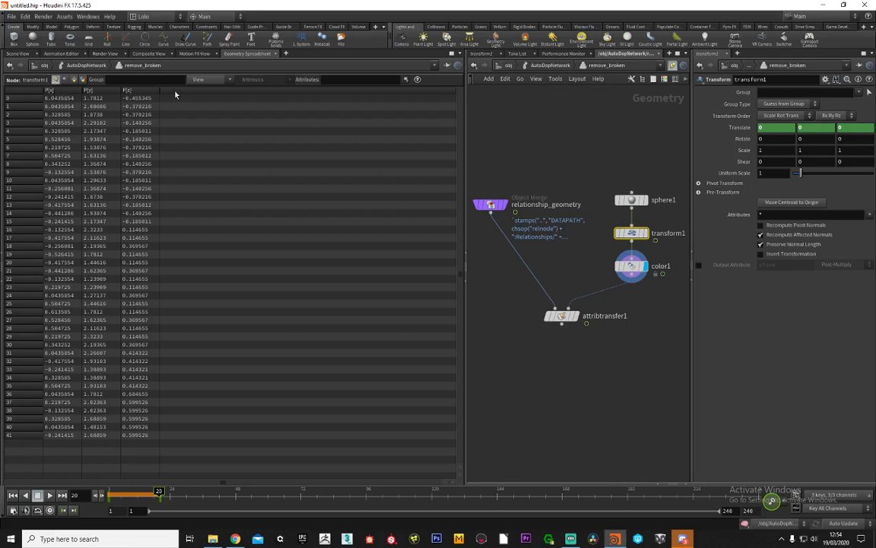
pyautogui.click(634, 267)
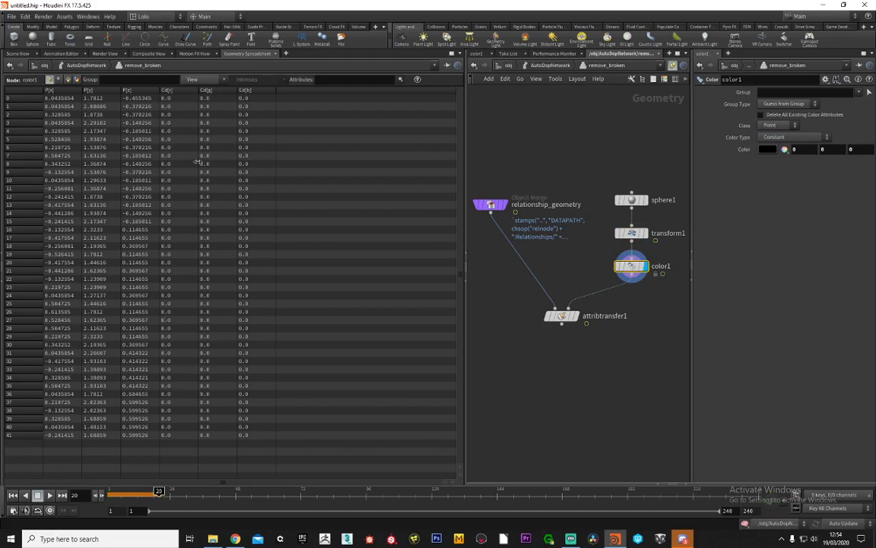
pyautogui.moveTo(574, 269); pyautogui.dragTo(584, 272, button='middle')
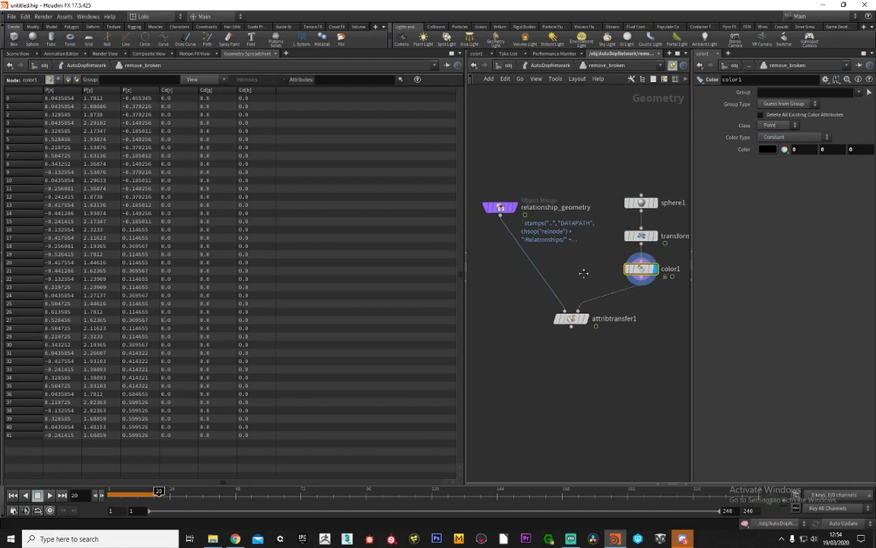
# Display relationship_geometry and examine its point Cd values in the Geometry Spreadsheet
pyautogui.click(501, 207)
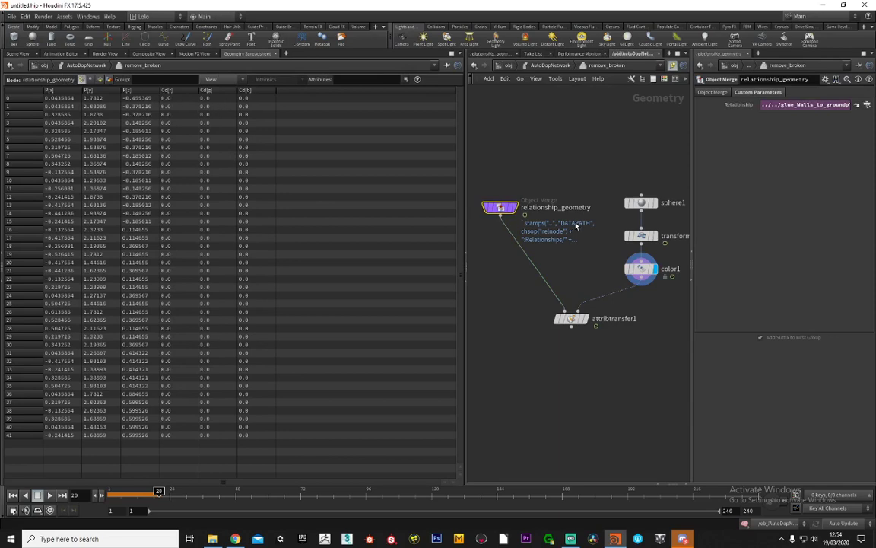
pyautogui.moveTo(505, 202)
pyautogui.click(20, 53)
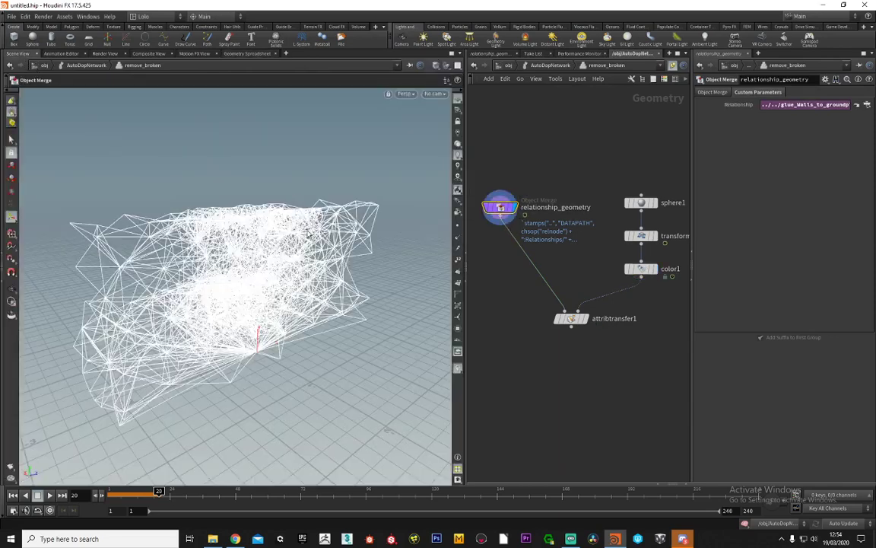
pyautogui.click(500, 198)
pyautogui.click(242, 54)
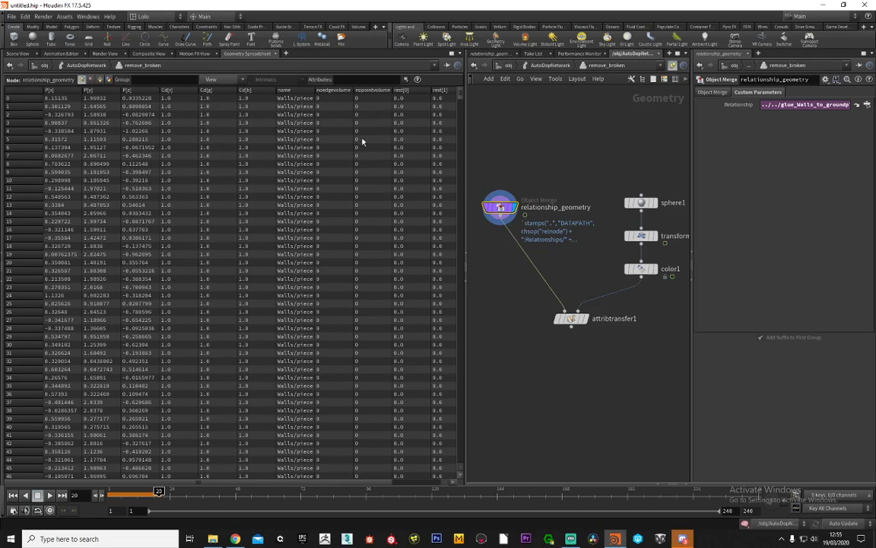
pyautogui.click(21, 53)
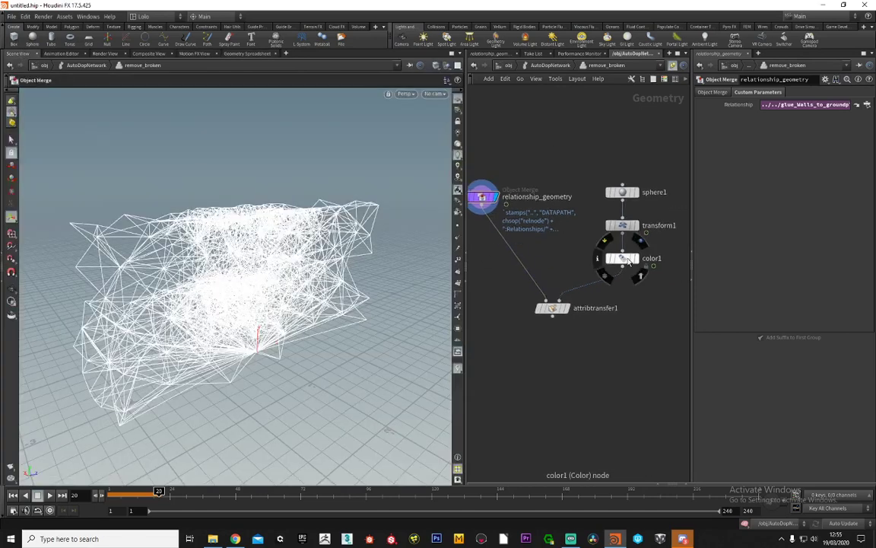
# Check color1 against the constraints, then display attribtransfer1 and review its transferred point attributes
pyautogui.click(622, 258)
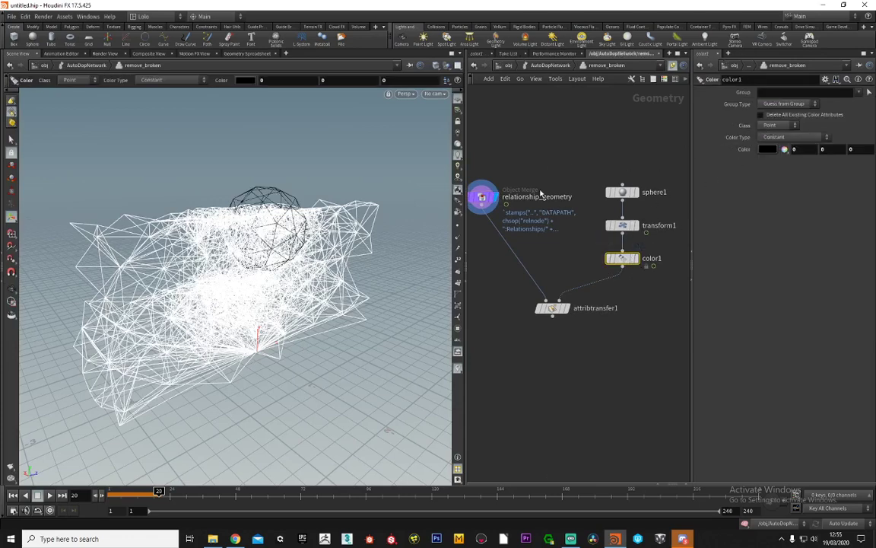
pyautogui.moveTo(565, 258); pyautogui.dragTo(574, 236, button='middle')
pyautogui.moveTo(577, 289)
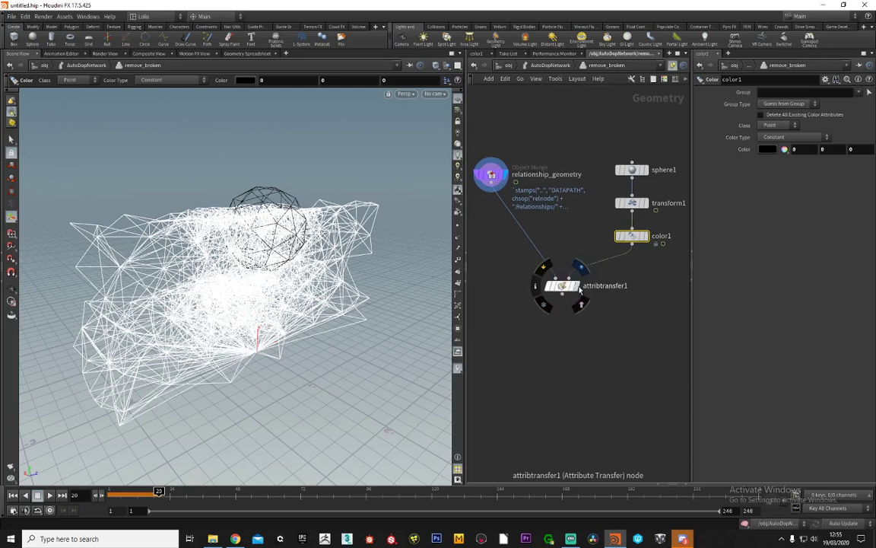
pyautogui.click(580, 268)
pyautogui.click(563, 286)
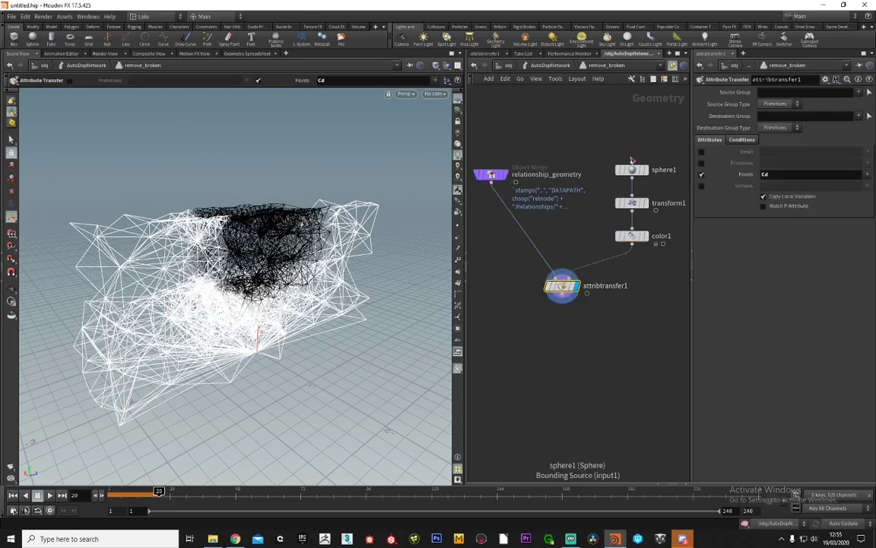
pyautogui.click(765, 175)
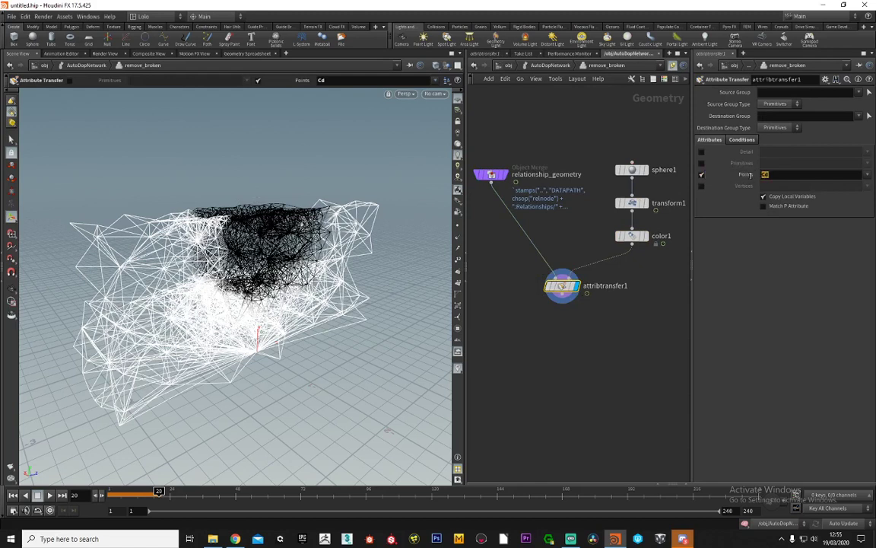
# Try a Blend Width of 0.9 on attribtransfer1 with a Distance Threshold of 0.3 and then 0.2
pyautogui.click(739, 140)
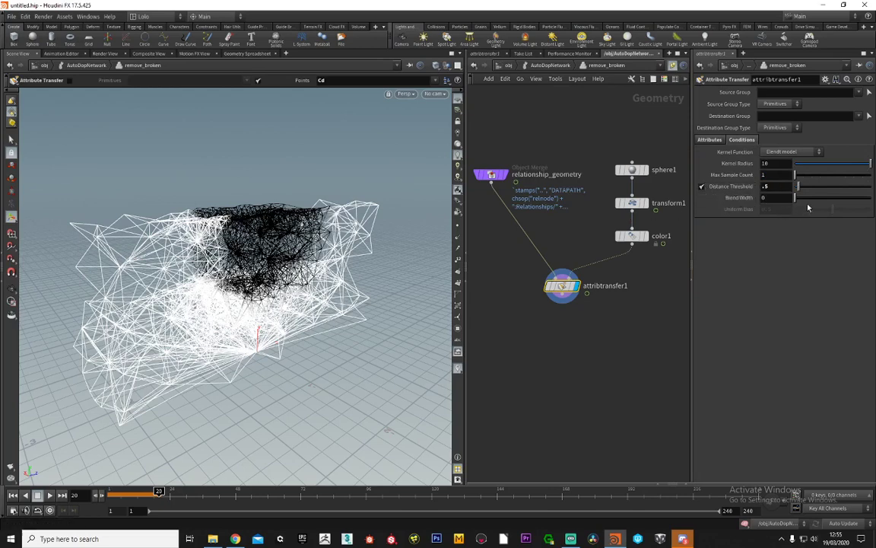
pyautogui.moveTo(795, 198); pyautogui.dragTo(802, 199)
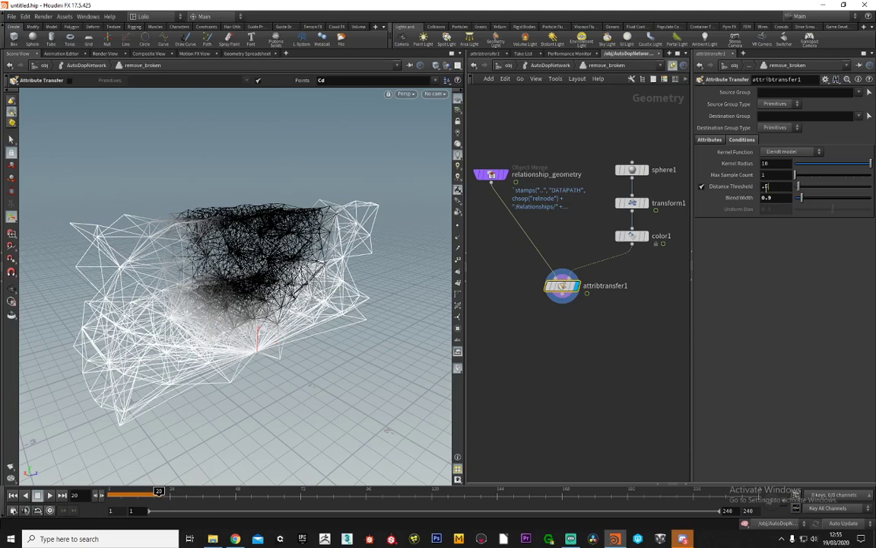
pyautogui.click(766, 187)
pyautogui.write('3')
pyautogui.press('Return')
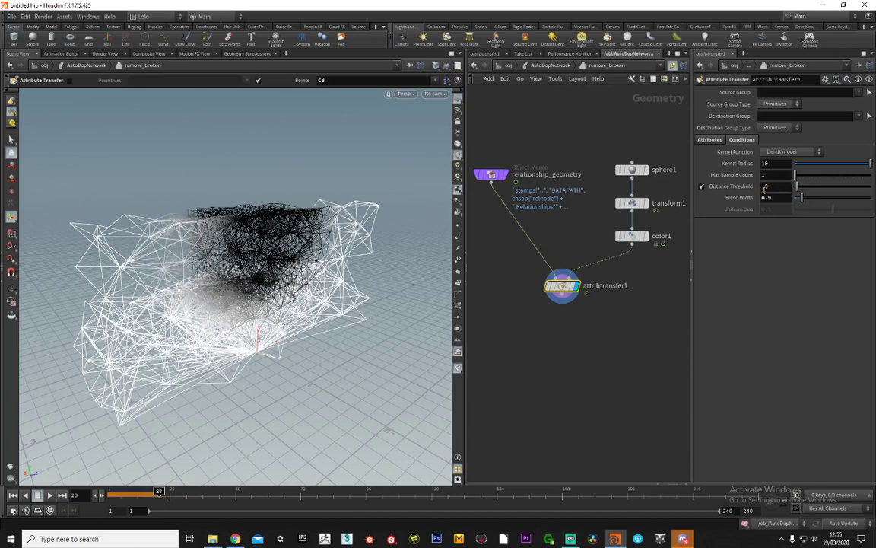
pyautogui.moveTo(766, 187); pyautogui.dragTo(771, 185)
pyautogui.write('.2')
pyautogui.press('Return')
pyautogui.press('Escape')
pyautogui.moveTo(310, 218); pyautogui.dragTo(248, 235)
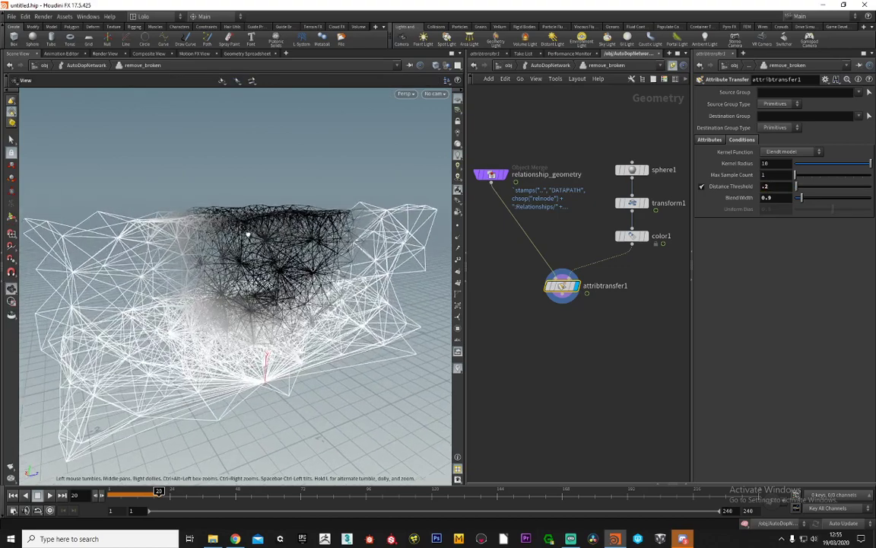
# Set attribtransfer1's Blend Width back to 0 and its Distance Threshold back to 0.5
pyautogui.click(784, 197)
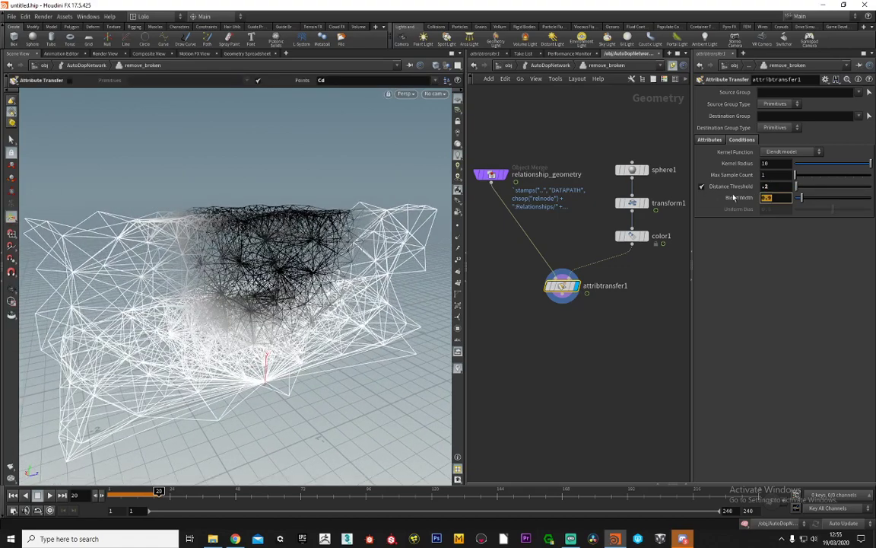
pyautogui.write('0')
pyautogui.press('Return')
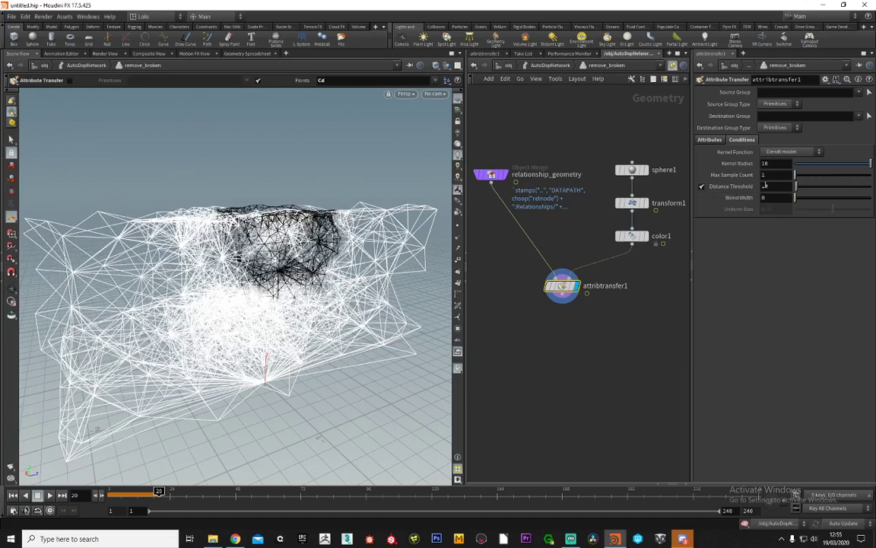
pyautogui.click(769, 186)
pyautogui.write('.5')
pyautogui.press('Return')
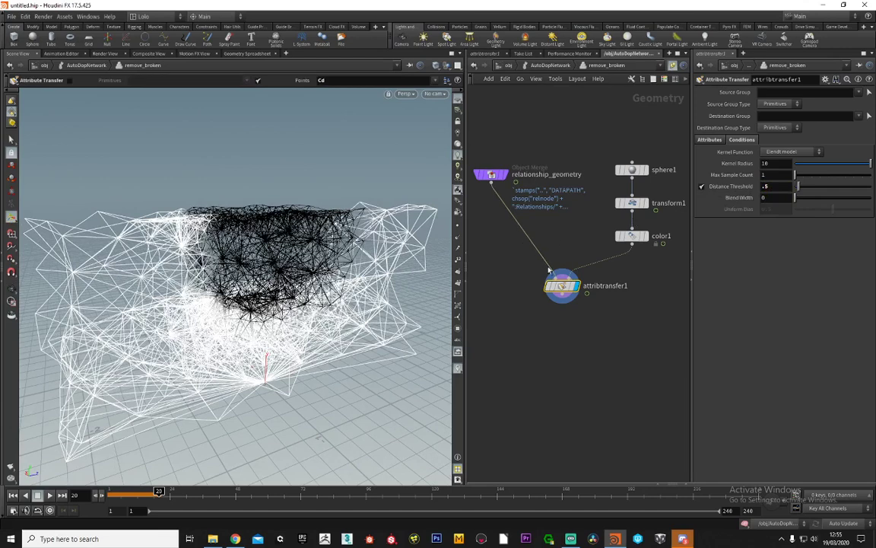
pyautogui.moveTo(591, 335); pyautogui.dragTo(579, 325, button='middle')
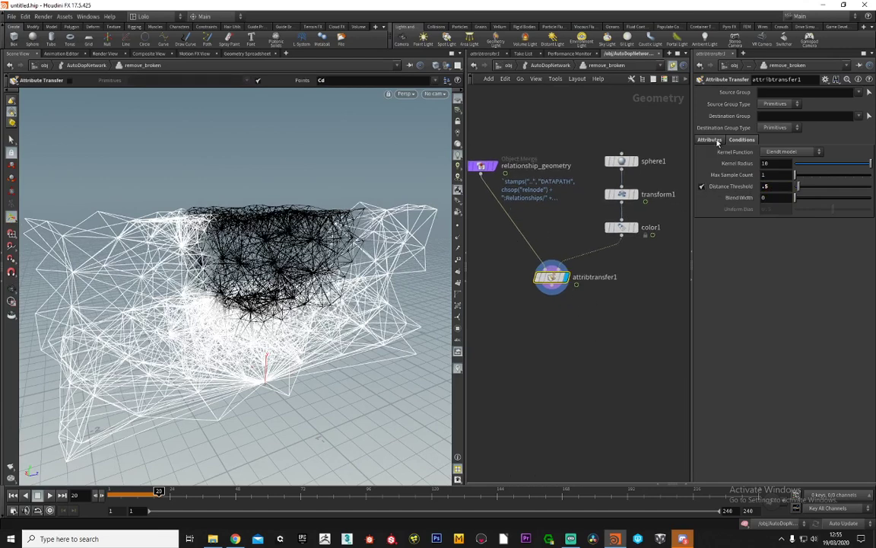
pyautogui.moveTo(551, 285); pyautogui.dragTo(560, 276, button='middle')
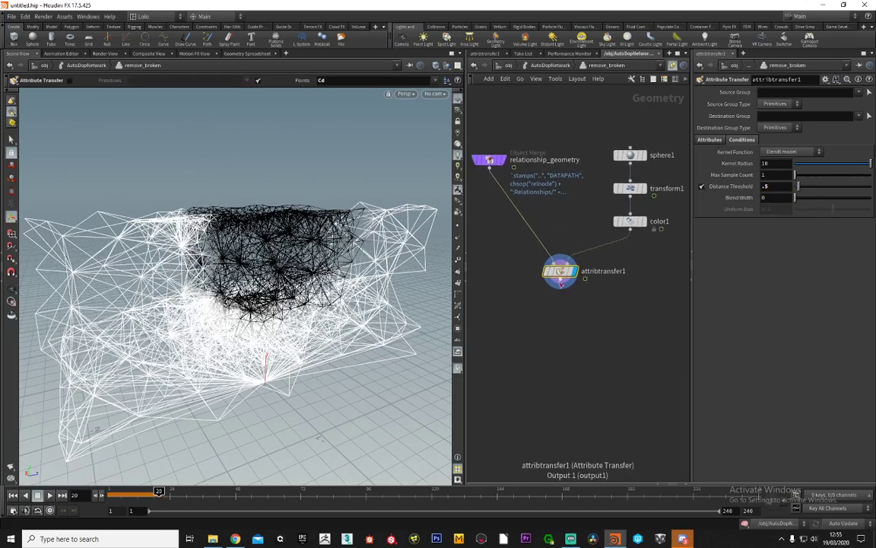
pyautogui.moveTo(561, 275)
pyautogui.moveTo(561, 276)
pyautogui.mouseDown()
pyautogui.moveTo(549, 264)
pyautogui.moveTo(561, 268)
pyautogui.mouseUp()
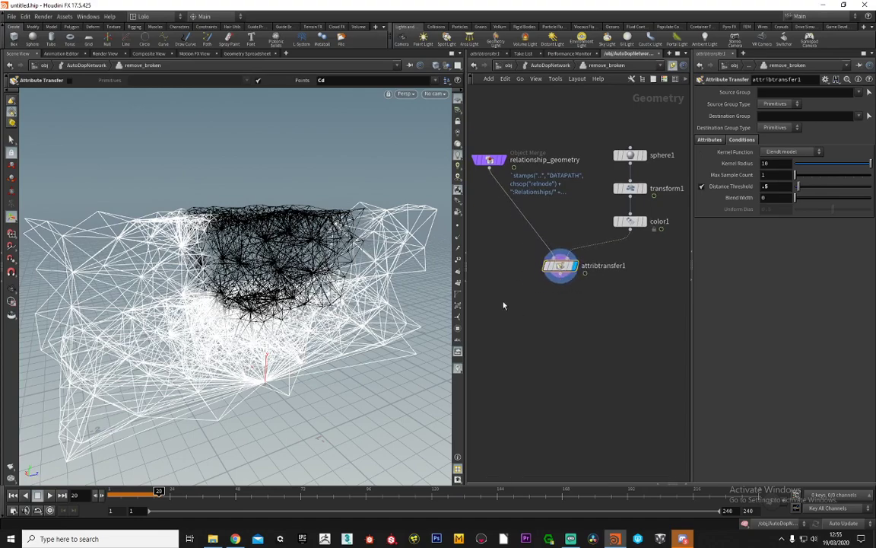
pyautogui.moveTo(502, 305); pyautogui.dragTo(517, 311, button='middle')
pyautogui.keyDown('alt'); pyautogui.moveTo(280, 253); pyautogui.dragTo(303, 260); pyautogui.keyUp('alt')
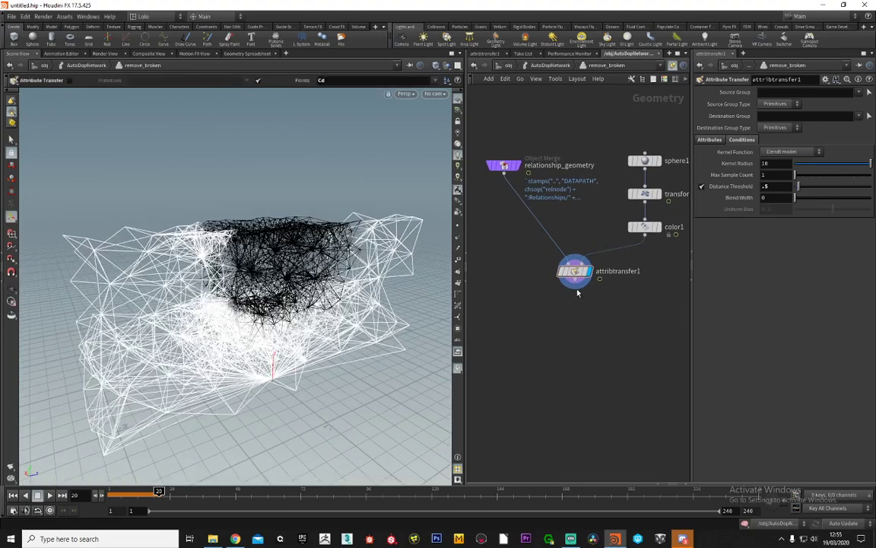
pyautogui.moveTo(578, 292); pyautogui.dragTo(580, 266, button='middle')
pyautogui.moveTo(575, 245)
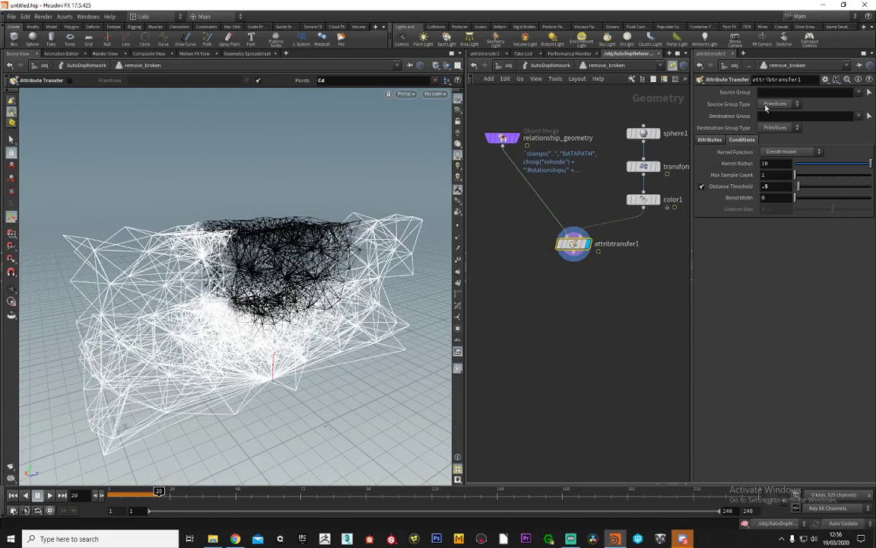
# Add an Attribute Promote node below attribtransfer1 and display it
pyautogui.click(700, 140)
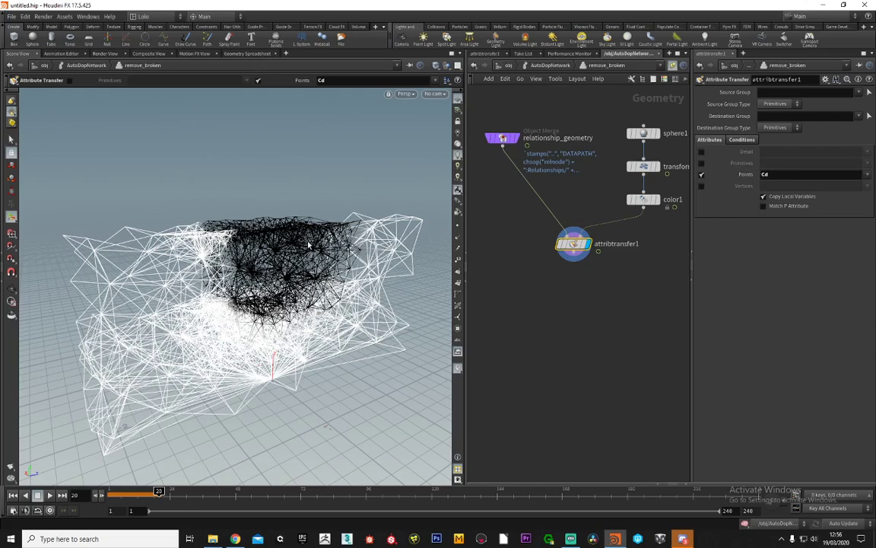
pyautogui.moveTo(574, 269); pyautogui.dragTo(581, 261, button='middle')
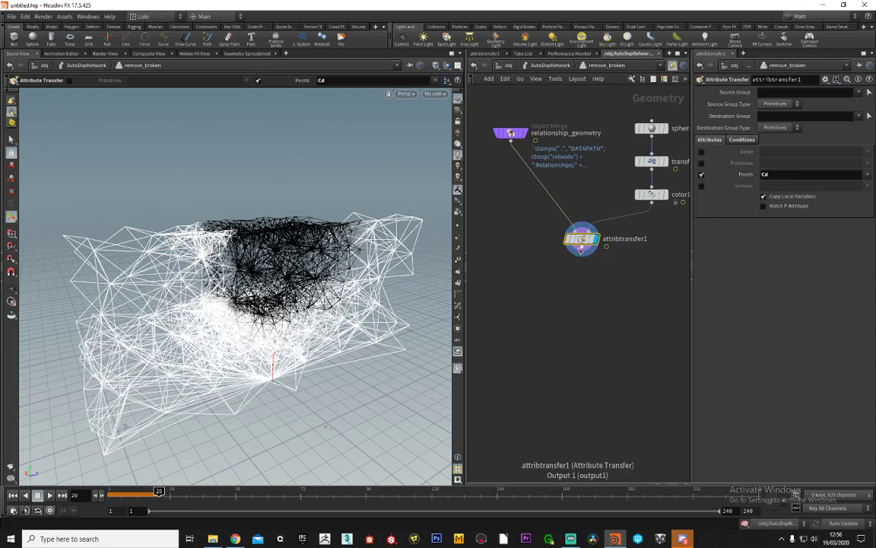
pyautogui.click(582, 254)
pyautogui.press('Tab')
pyautogui.write('attr')
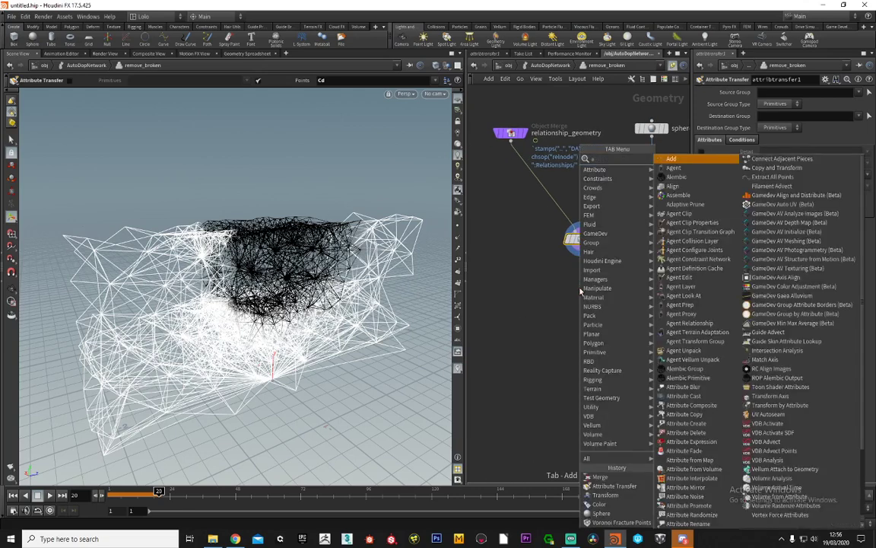
pyautogui.write('promo')
pyautogui.press('Return')
pyautogui.click(579, 288)
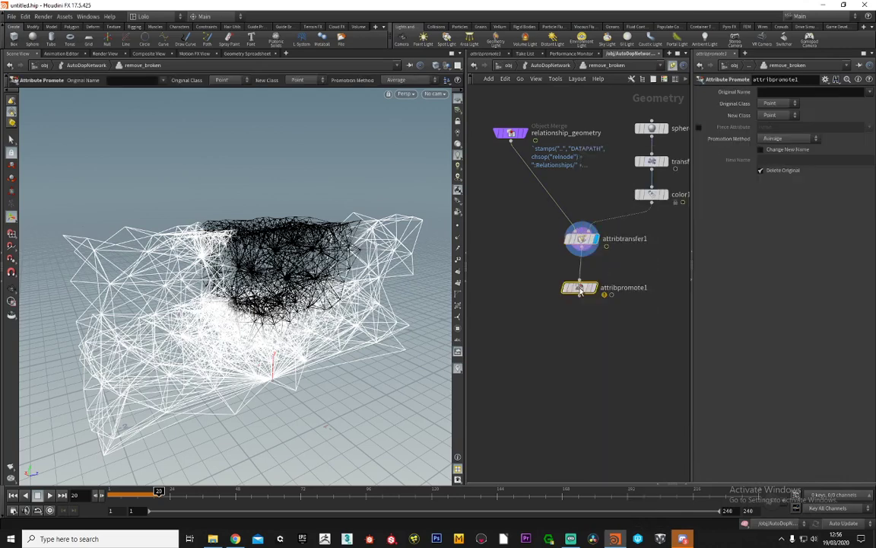
pyautogui.click(584, 278)
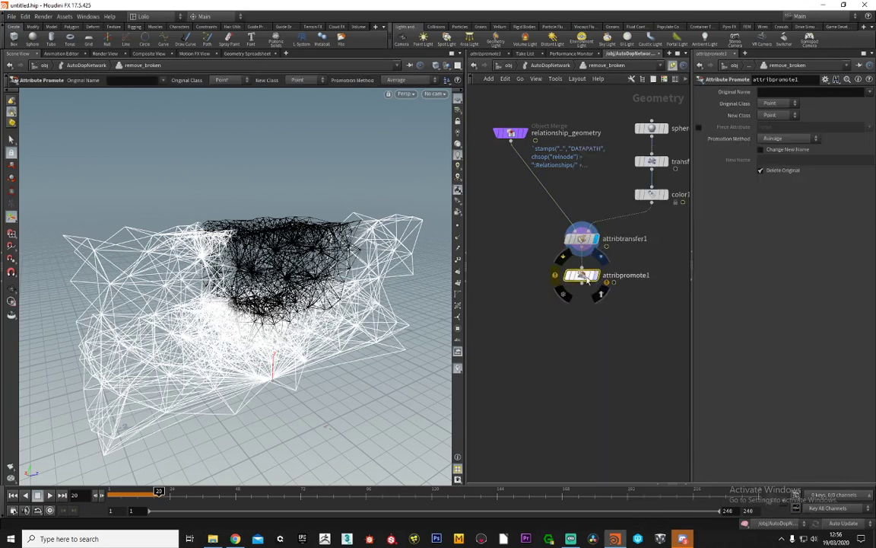
# Set attribpromote1 to promote Cd from Point to Primitive class, with the Geometry Spreadsheet showing primitive attributes
pyautogui.click(776, 115)
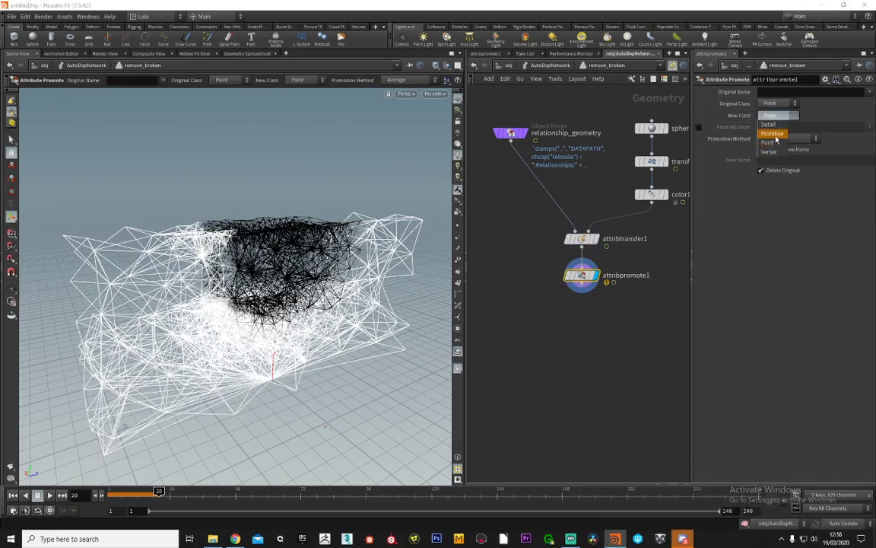
pyautogui.click(775, 135)
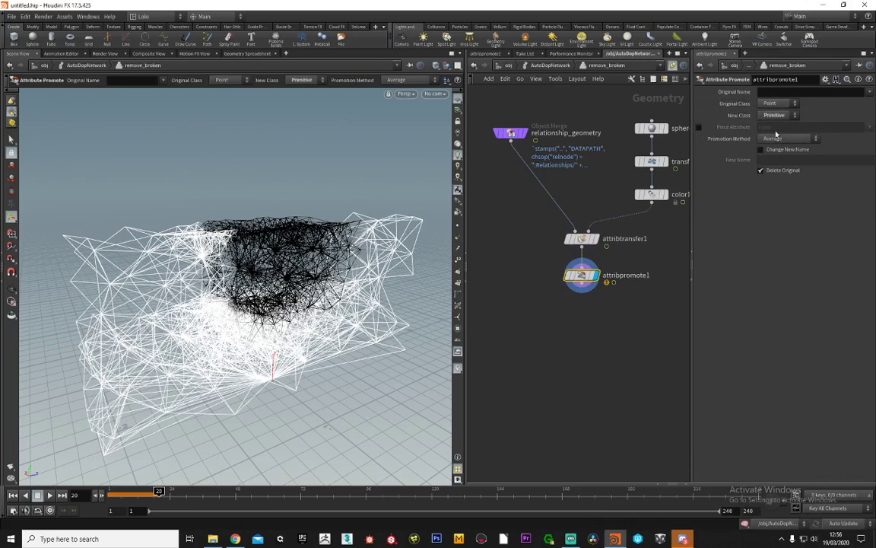
pyautogui.click(235, 54)
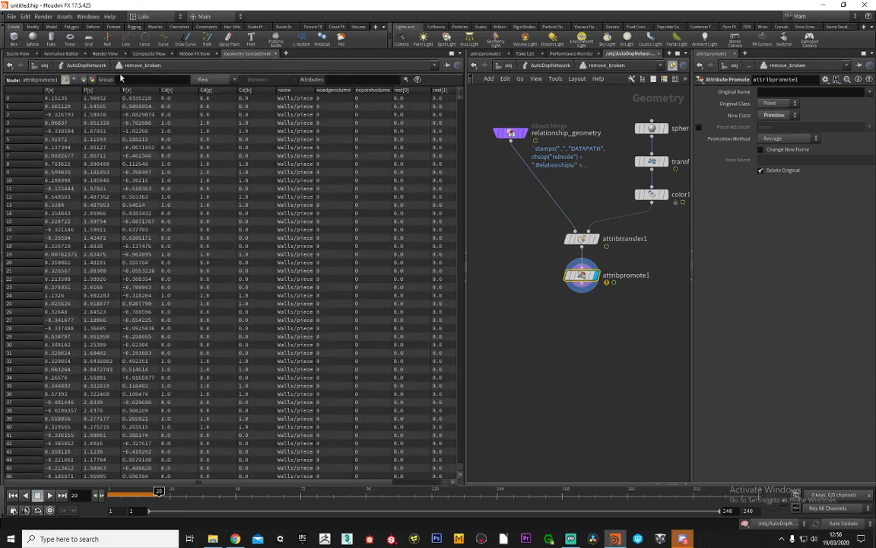
pyautogui.click(84, 79)
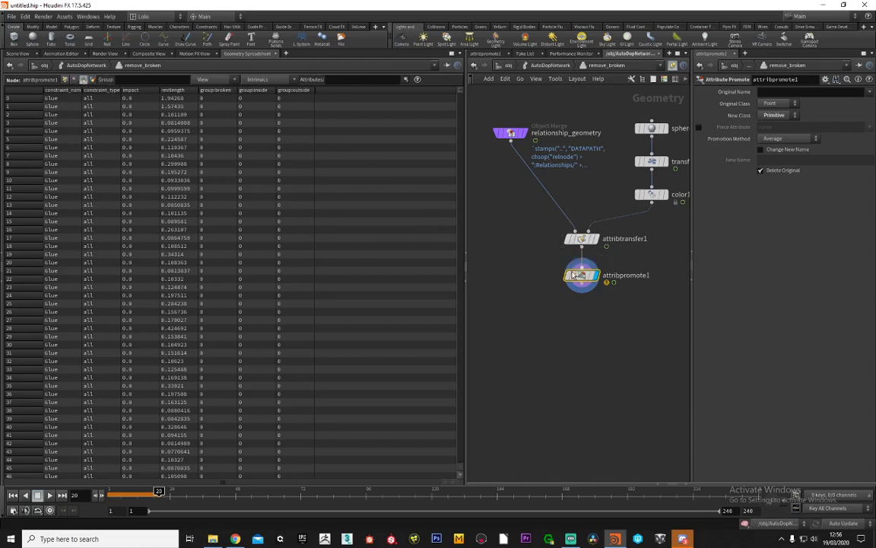
pyautogui.moveTo(583, 278)
pyautogui.click(870, 92)
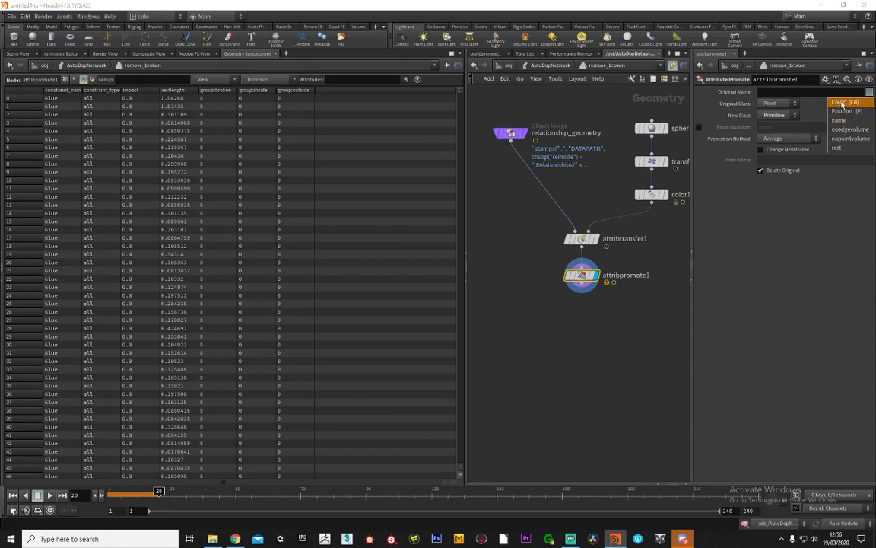
pyautogui.click(840, 103)
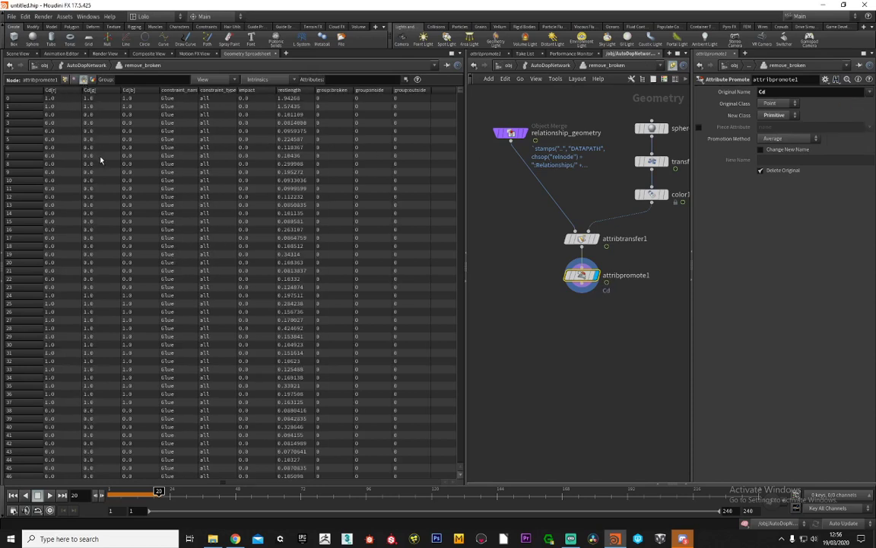
# Compare the point attributes of attribpromote1 and attribtransfer1 in the Geometry Spreadsheet
pyautogui.click(67, 80)
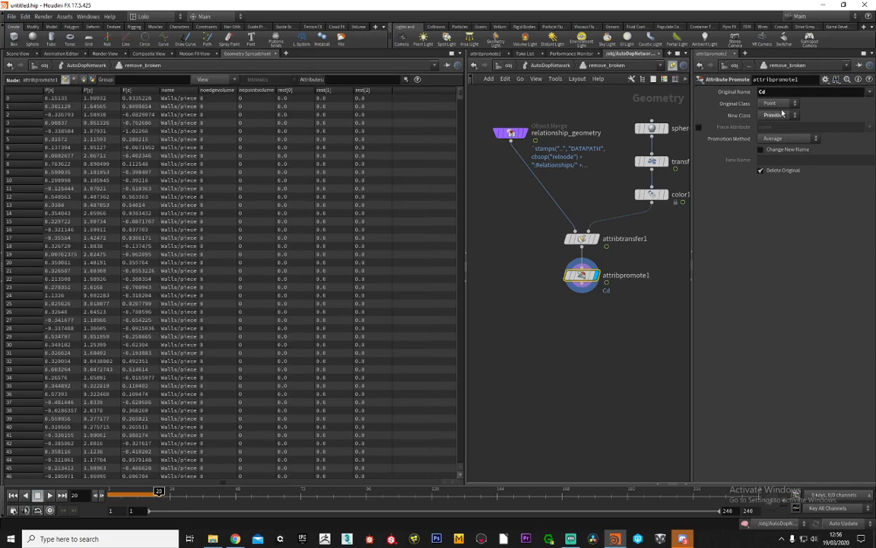
pyautogui.click(582, 238)
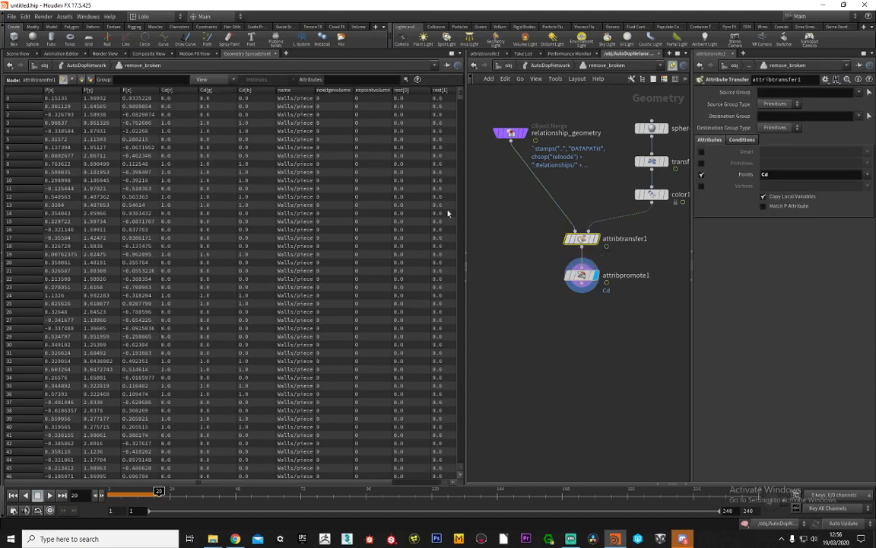
pyautogui.click(582, 275)
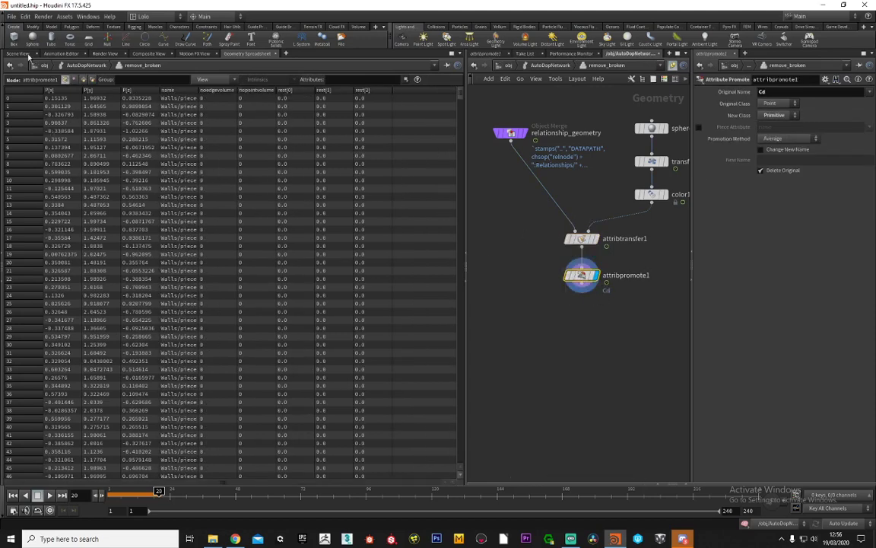
# Return to the scene view, add a Delete node below attribpromote1 and display it
pyautogui.click(23, 54)
pyautogui.moveTo(568, 321); pyautogui.dragTo(544, 301, button='middle')
pyautogui.click(557, 262)
pyautogui.press('Tab')
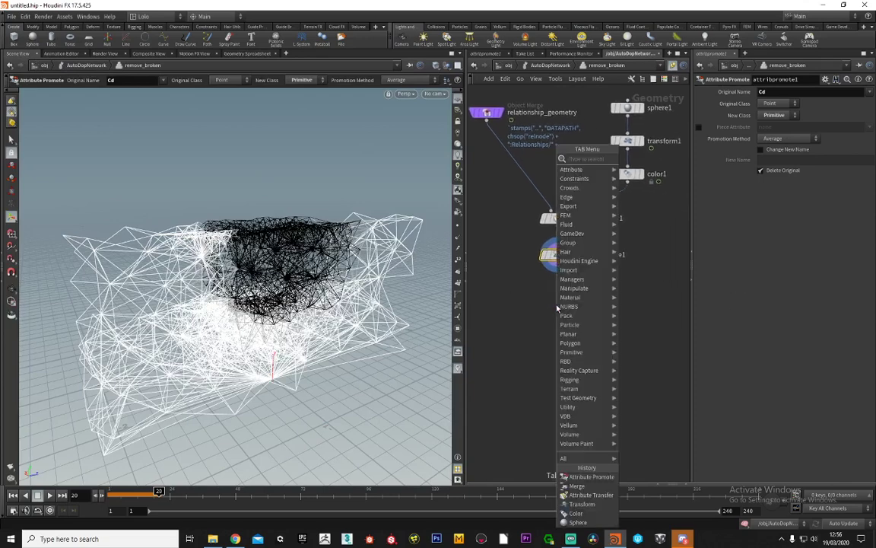
pyautogui.write('delete')
pyautogui.press('Return')
pyautogui.click(557, 307)
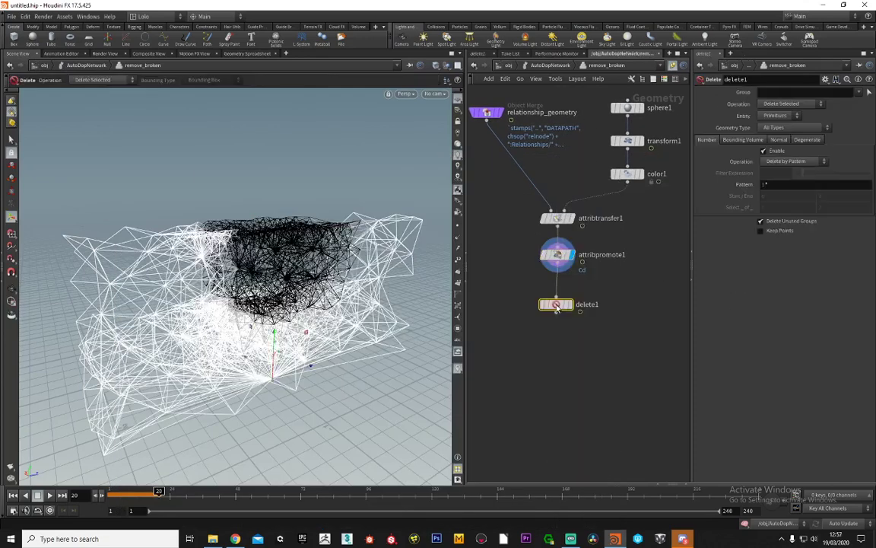
pyautogui.click(556, 308)
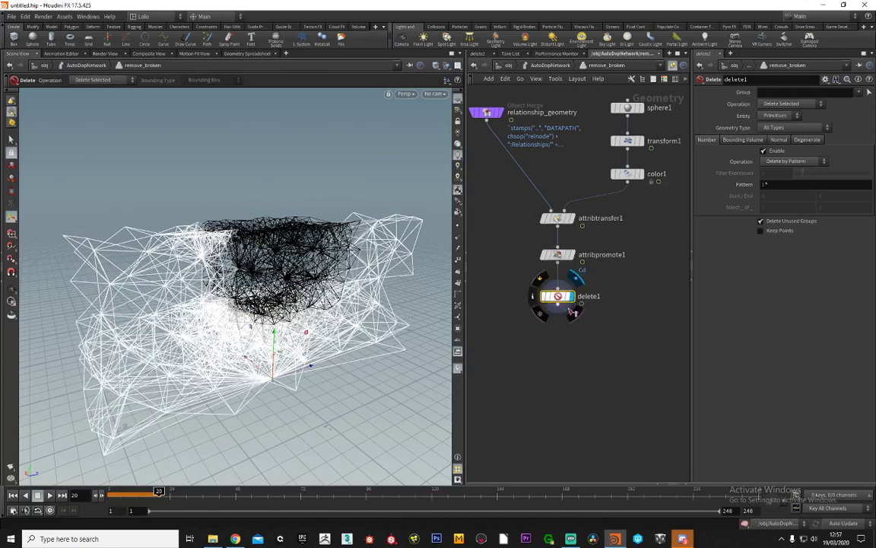
pyautogui.click(768, 92)
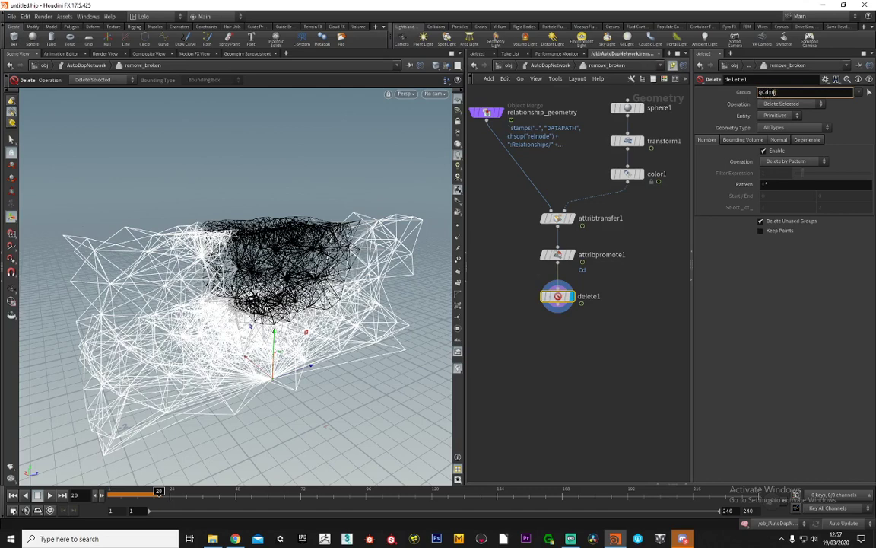
pyautogui.click(645, 317)
pyautogui.keyDown('alt'); pyautogui.moveTo(281, 291); pyautogui.dragTo(289, 267, button='middle'); pyautogui.keyUp('alt')
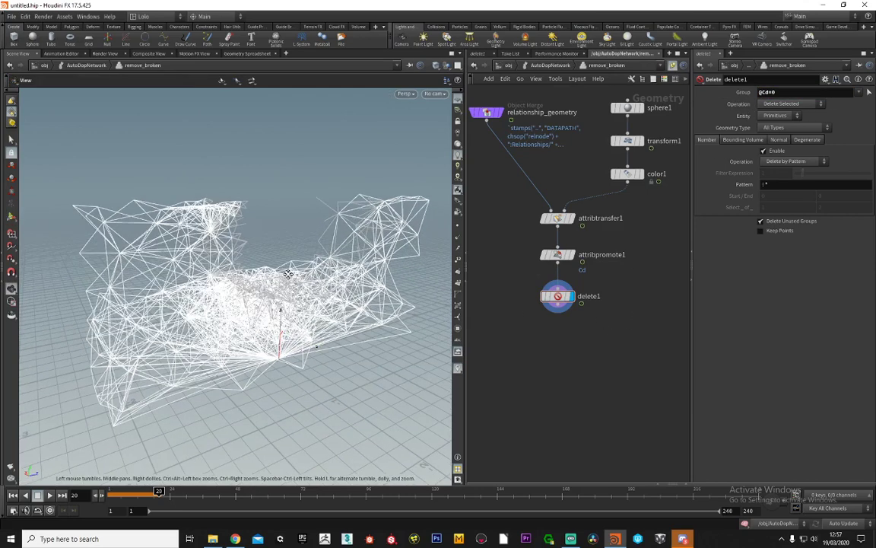
# Play the animation from the first frame and check how delete1 removes the constraints
pyautogui.click(13, 495)
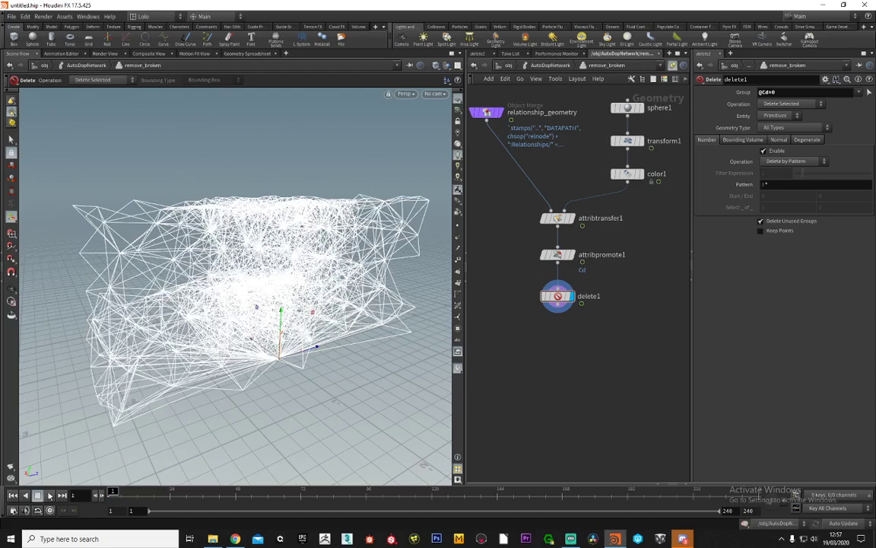
pyautogui.click(49, 495)
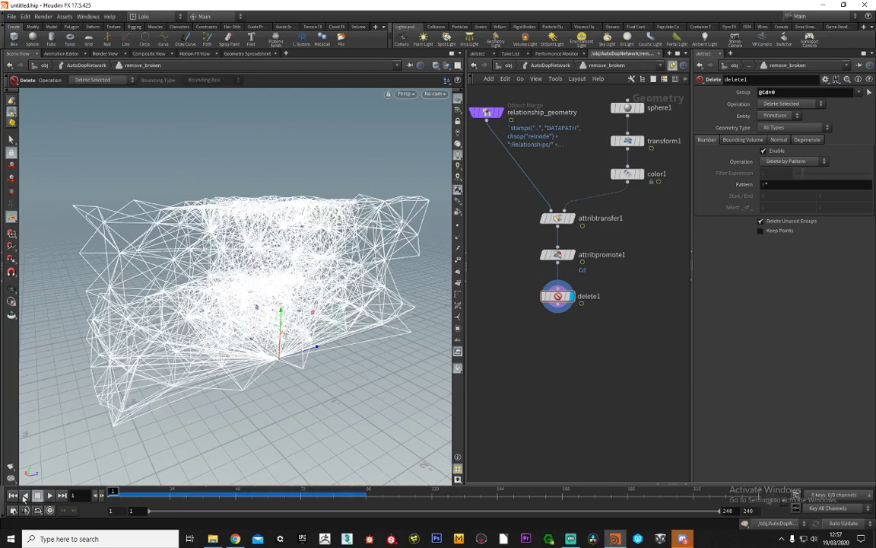
pyautogui.click(13, 495)
pyautogui.click(50, 495)
pyautogui.click(39, 496)
pyautogui.keyDown('alt'); pyautogui.moveTo(247, 323); pyautogui.dragTo(289, 280); pyautogui.keyUp('alt')
# Select sphere1 and examine its position against the remaining constraints
pyautogui.moveTo(582, 144); pyautogui.dragTo(546, 213, button='middle')
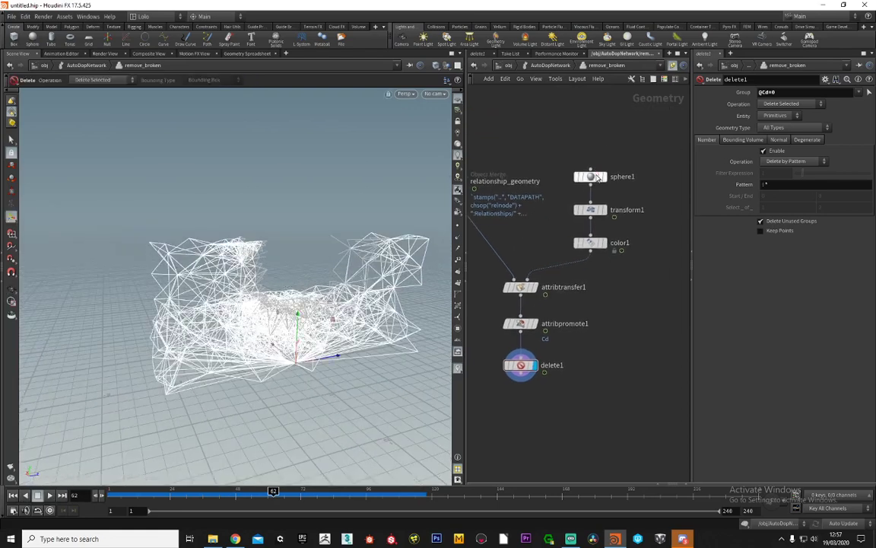
pyautogui.click(593, 177)
pyautogui.moveTo(624, 275); pyautogui.dragTo(545, 263, button='middle')
pyautogui.press('Tab')
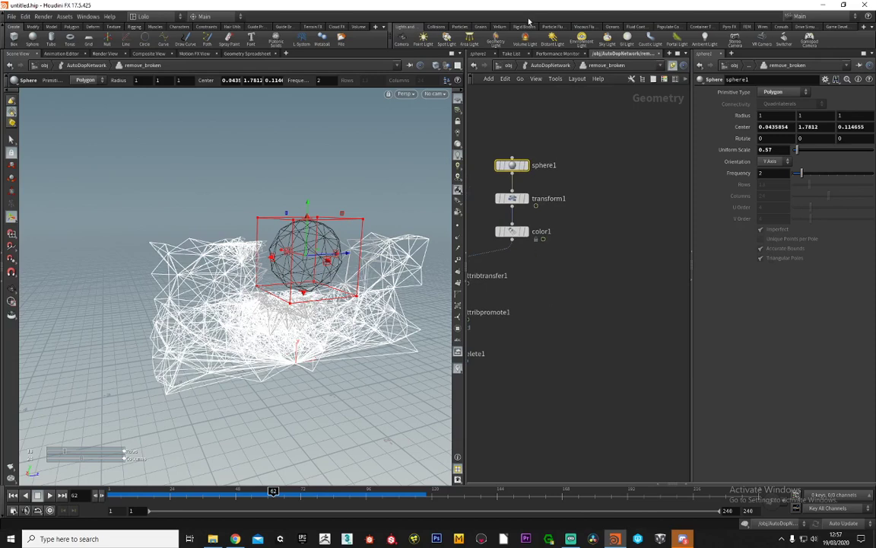
pyautogui.keyDown('alt'); pyautogui.moveTo(220, 251); pyautogui.dragTo(268, 260); pyautogui.keyUp('alt')
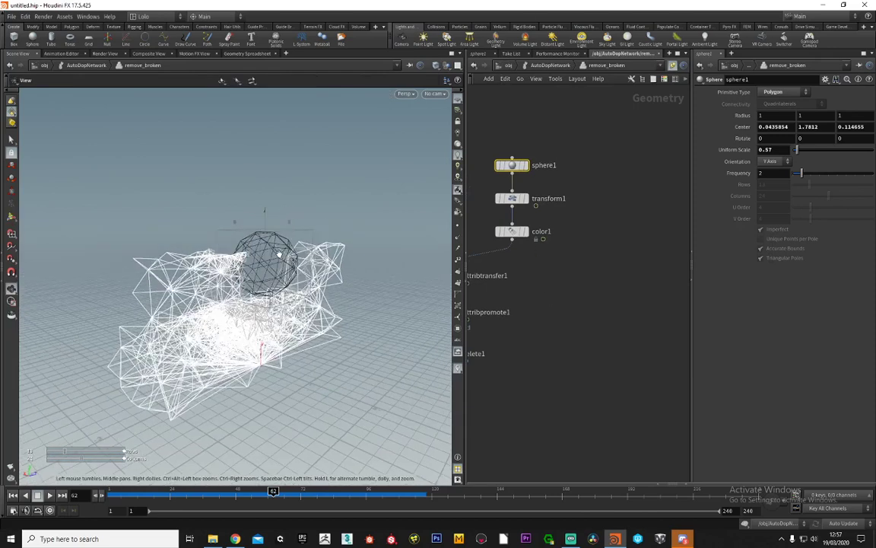
pyautogui.moveTo(364, 236)
pyautogui.keyDown('alt'); pyautogui.mouseDown()
pyautogui.moveTo(334, 281)
pyautogui.moveTo(373, 247)
pyautogui.mouseUp(); pyautogui.keyUp('alt')
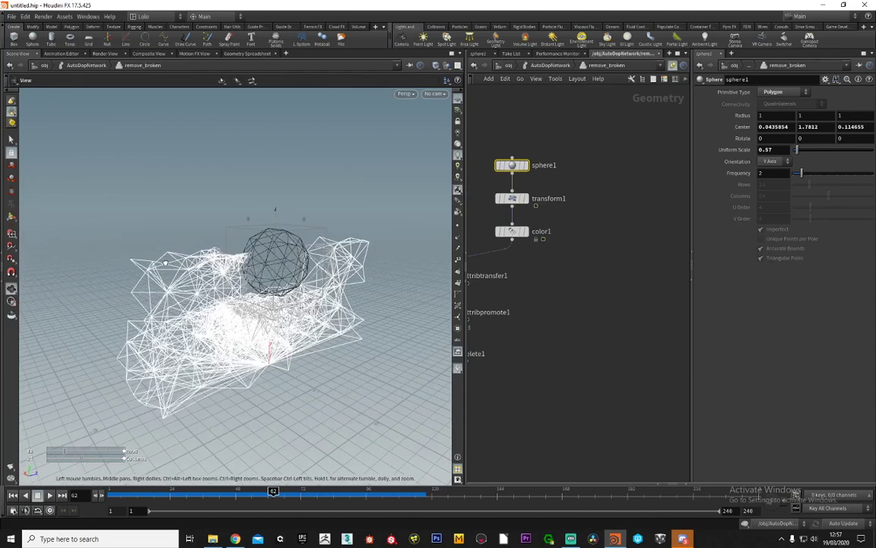
# Add an Object Merge node beside the sphere1 chain
pyautogui.moveTo(584, 197); pyautogui.dragTo(597, 223, button='middle')
pyautogui.press('Tab')
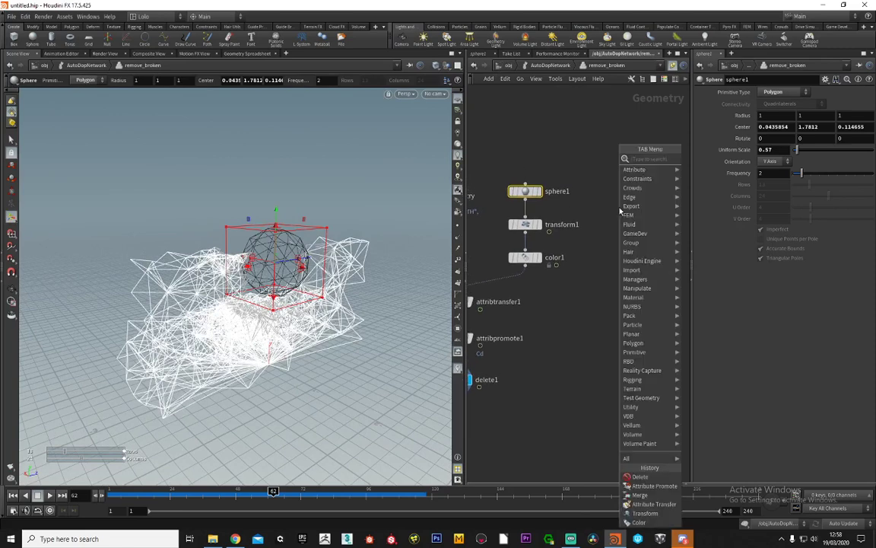
pyautogui.write('obj')
pyautogui.press('Return')
pyautogui.click(620, 210)
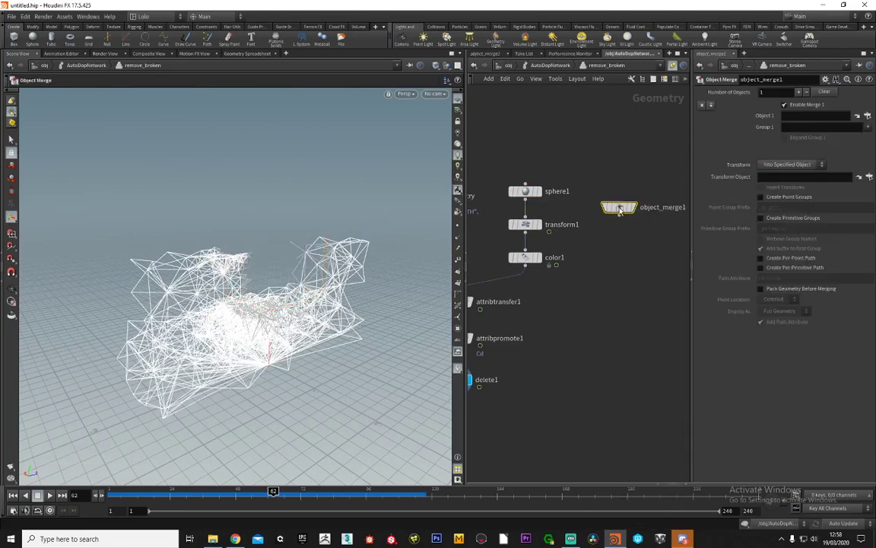
# Set object_merge1's Object 1 to dopimport1 inside impact_obj and its Transform to Into This Object
pyautogui.click(866, 116)
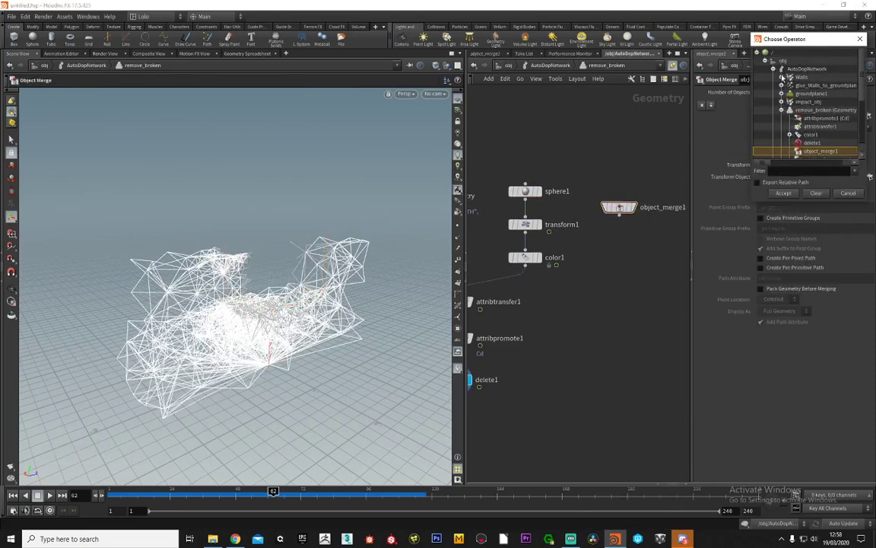
pyautogui.click(774, 69)
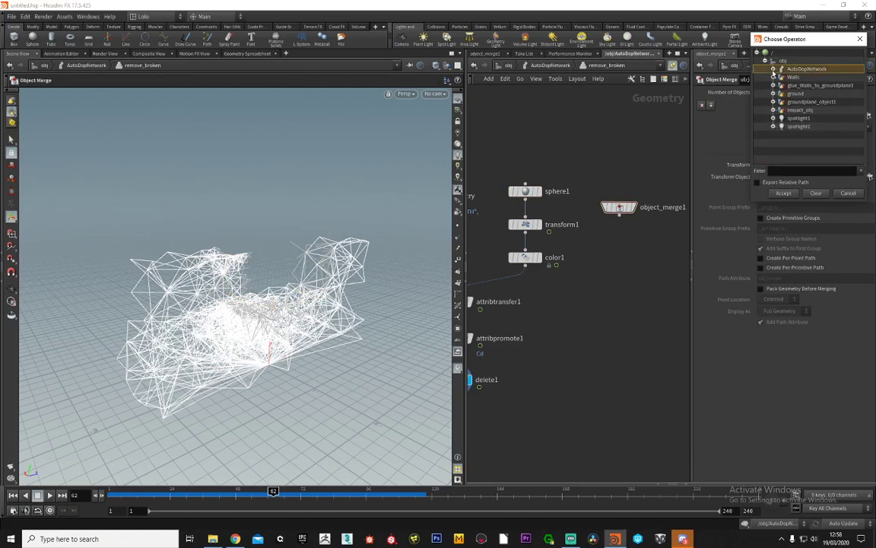
pyautogui.click(774, 110)
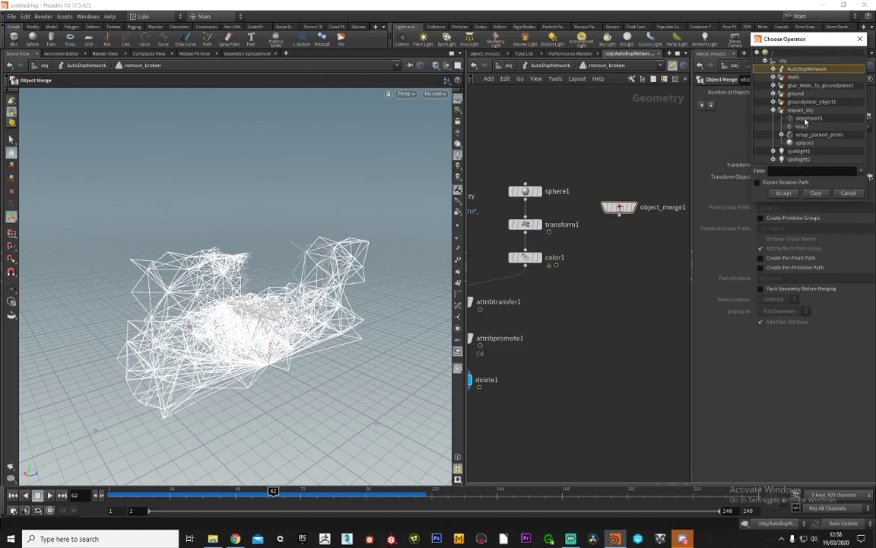
pyautogui.click(806, 119)
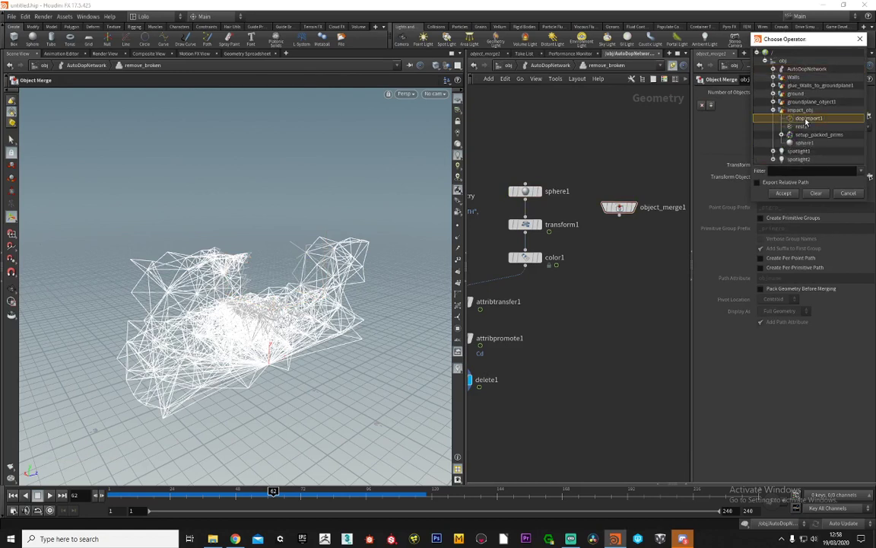
pyautogui.click(783, 194)
pyautogui.click(791, 164)
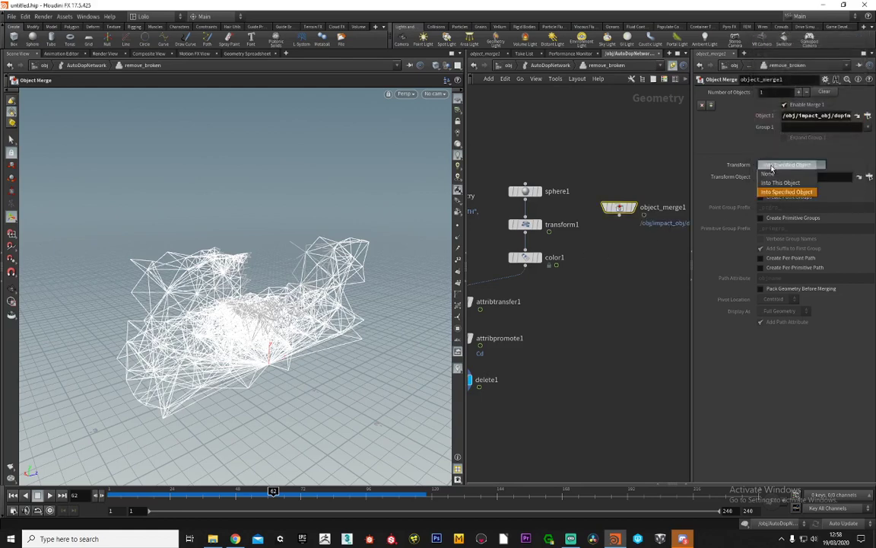
pyautogui.click(788, 155)
# Display object_merge1 and return to the first frame to inspect the imported impact object
pyautogui.moveTo(548, 248); pyautogui.dragTo(563, 212, button='middle')
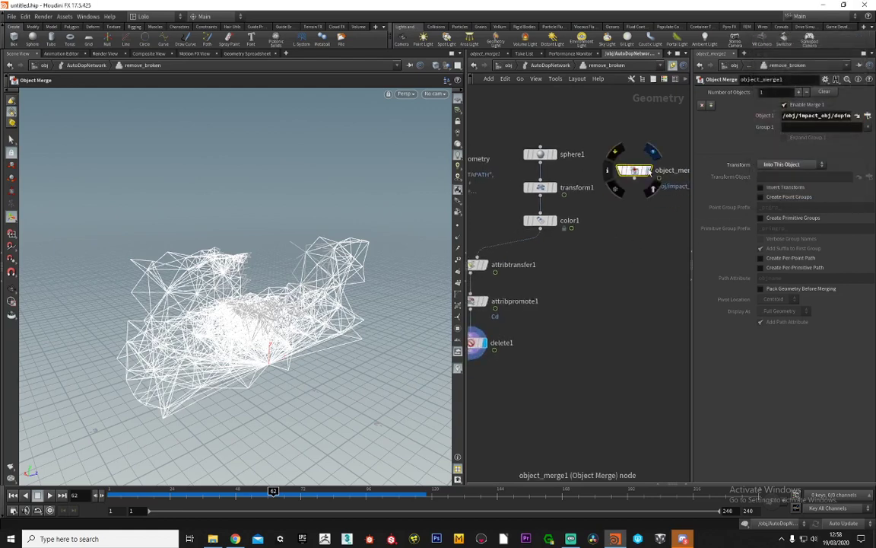
pyautogui.click(650, 171)
pyautogui.keyDown('alt'); pyautogui.moveTo(313, 264); pyautogui.dragTo(295, 265); pyautogui.keyUp('alt')
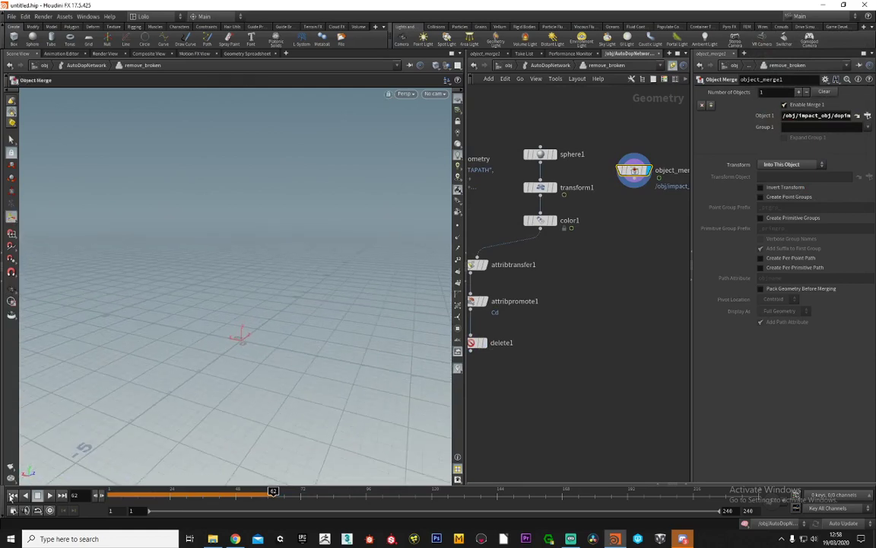
pyautogui.click(12, 495)
pyautogui.moveTo(205, 301)
pyautogui.keyDown('alt'); pyautogui.mouseDown()
pyautogui.moveTo(225, 317)
pyautogui.moveTo(206, 307)
pyautogui.mouseUp(); pyautogui.keyUp('alt')
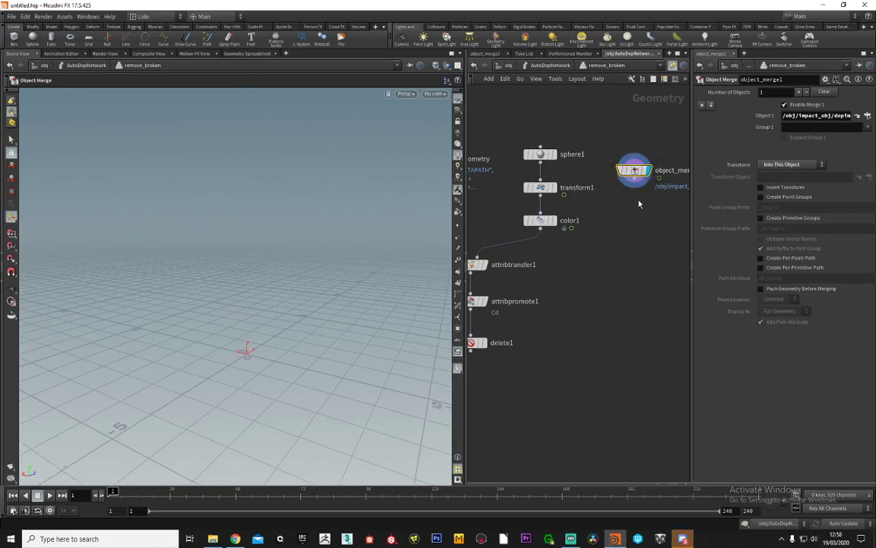
# Feed object_merge1 into transform1 in place of sphere1, reconnect impact_obj to merge3 in AutoDopNetwork, and reopen remove_broken
pyautogui.moveTo(636, 179); pyautogui.dragTo(556, 188)
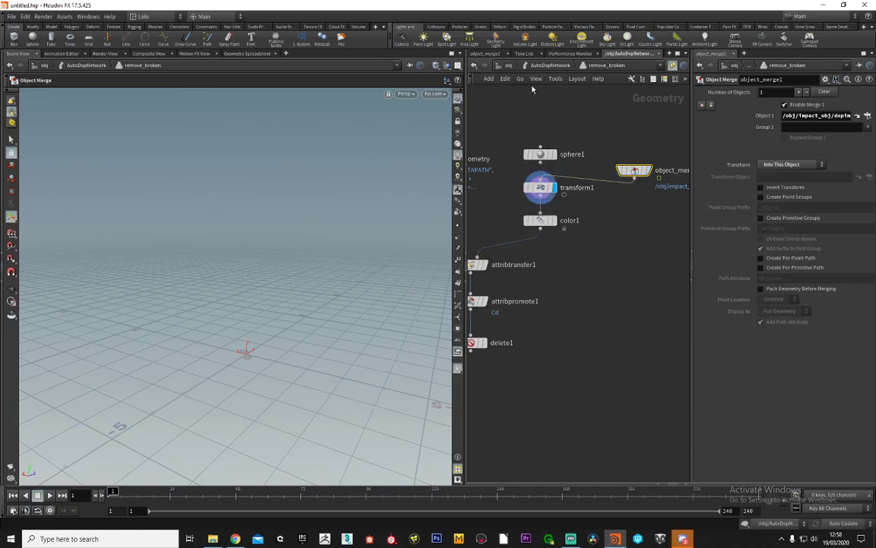
pyautogui.click(550, 65)
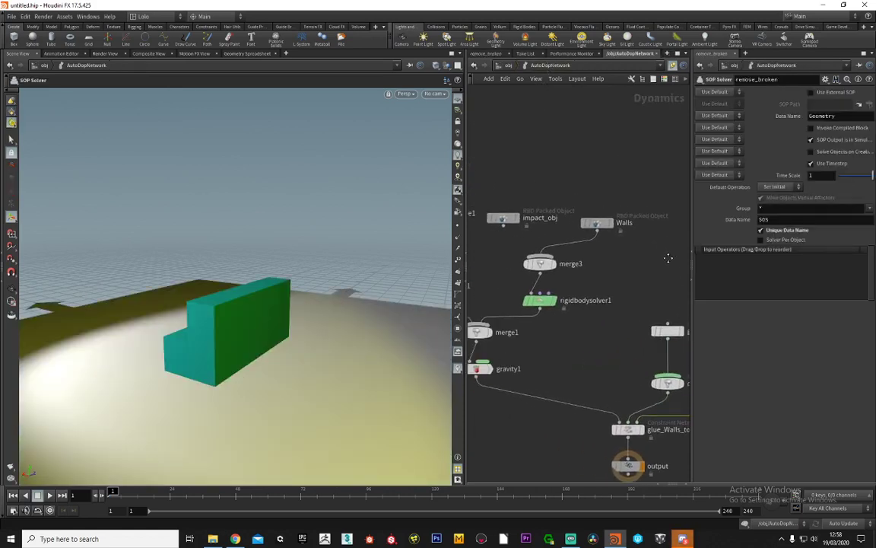
pyautogui.moveTo(506, 226); pyautogui.dragTo(542, 259)
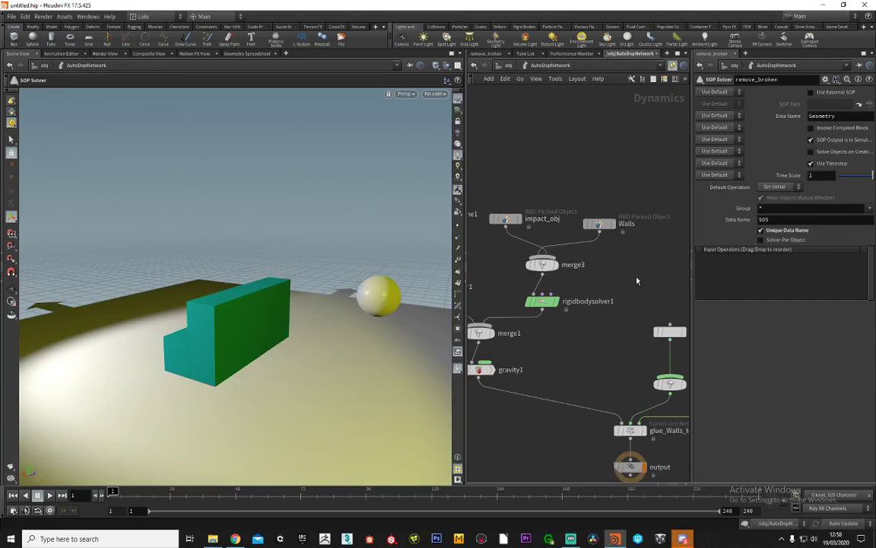
pyautogui.moveTo(670, 395); pyautogui.dragTo(565, 288, button='middle')
pyautogui.doubleClick(667, 296)
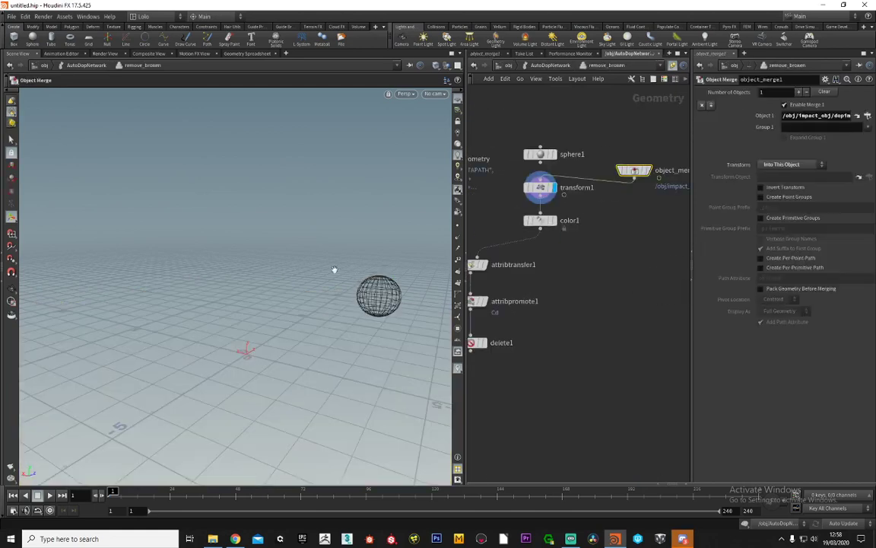
# Display delete1, play and scrub the simulation to examine the imported impact object against the constraints, and return to the first frame
pyautogui.keyDown('alt'); pyautogui.moveTo(342, 258); pyautogui.dragTo(293, 234); pyautogui.keyUp('alt')
pyautogui.moveTo(568, 263); pyautogui.dragTo(626, 260, button='middle')
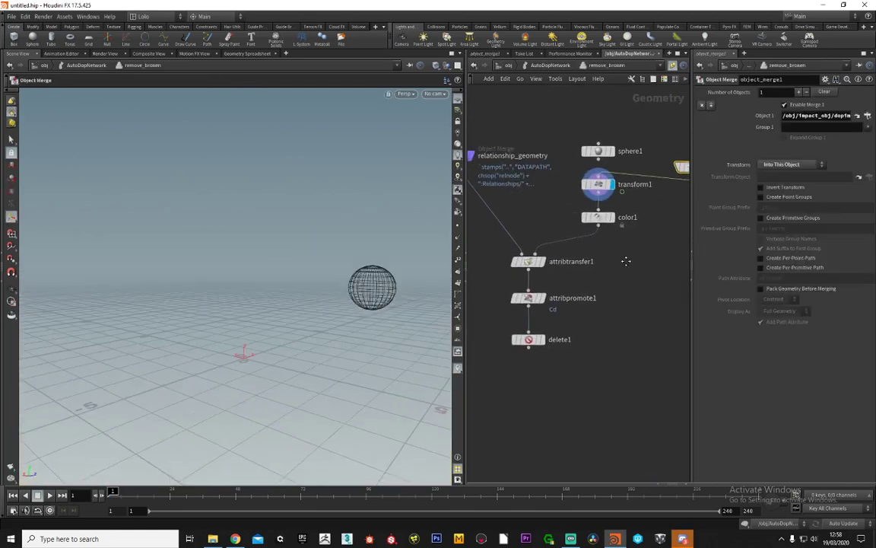
pyautogui.click(543, 339)
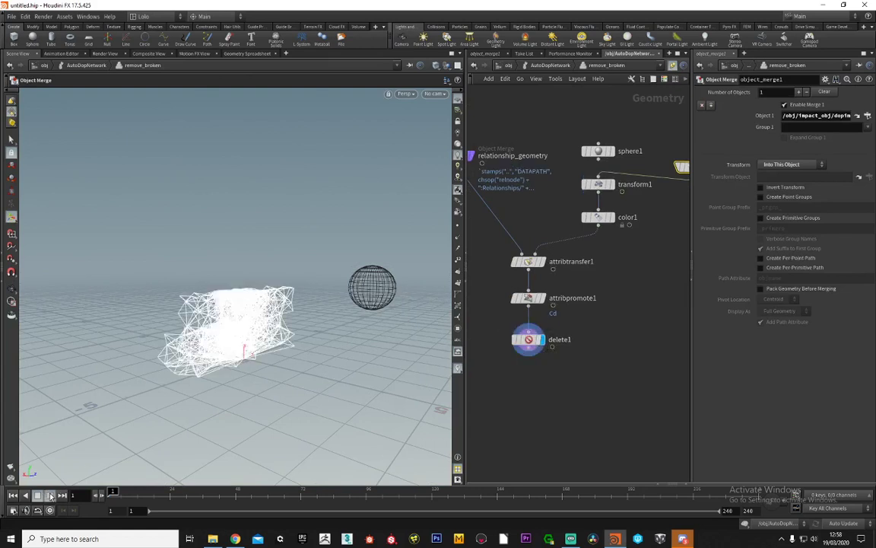
pyautogui.click(49, 495)
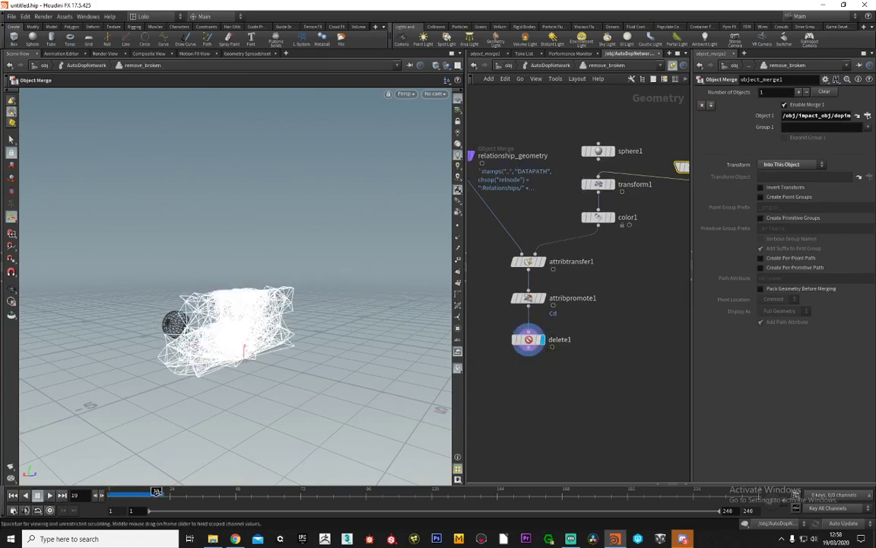
pyautogui.moveTo(156, 492); pyautogui.dragTo(131, 492)
pyautogui.scroll(2, 256, 300)
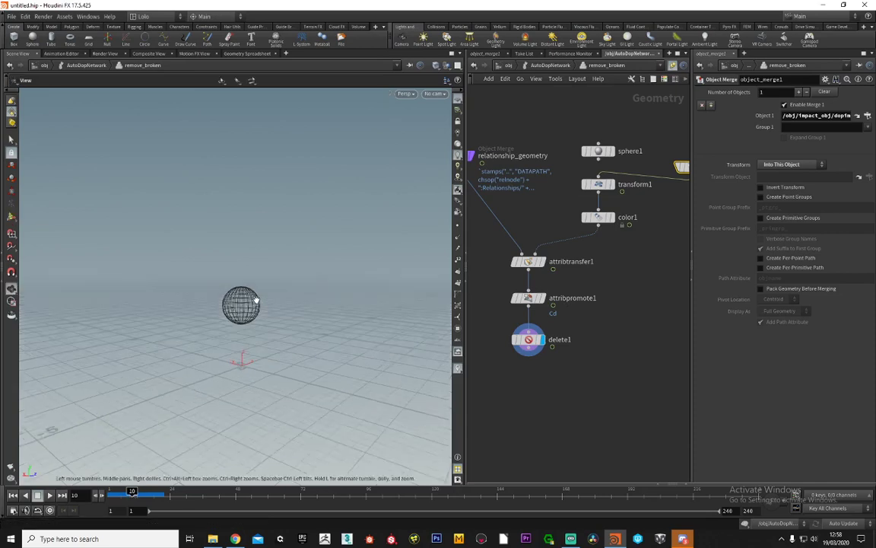
pyautogui.scroll(5, 257, 301)
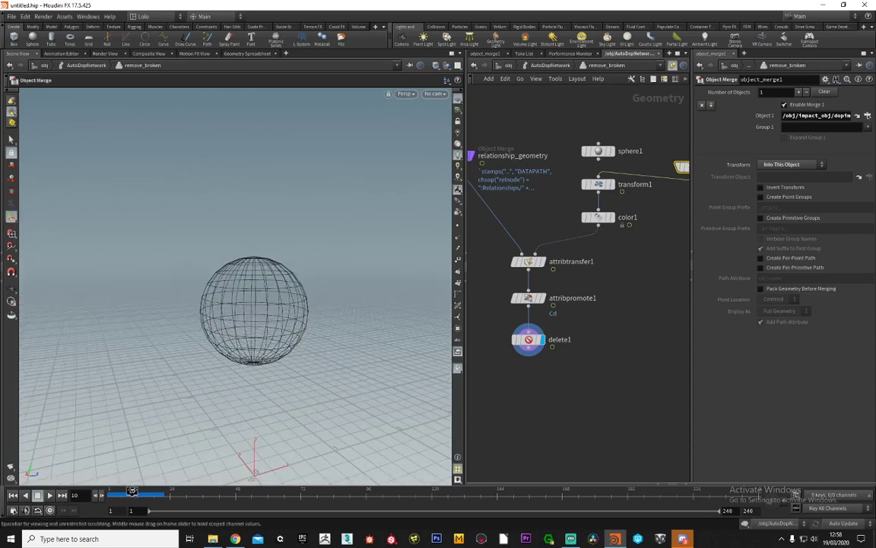
pyautogui.moveTo(132, 493); pyautogui.dragTo(99, 418)
# Delete object_merge1 and connect sphere1 back to transform1
pyautogui.moveTo(626, 251); pyautogui.dragTo(547, 284, button='middle')
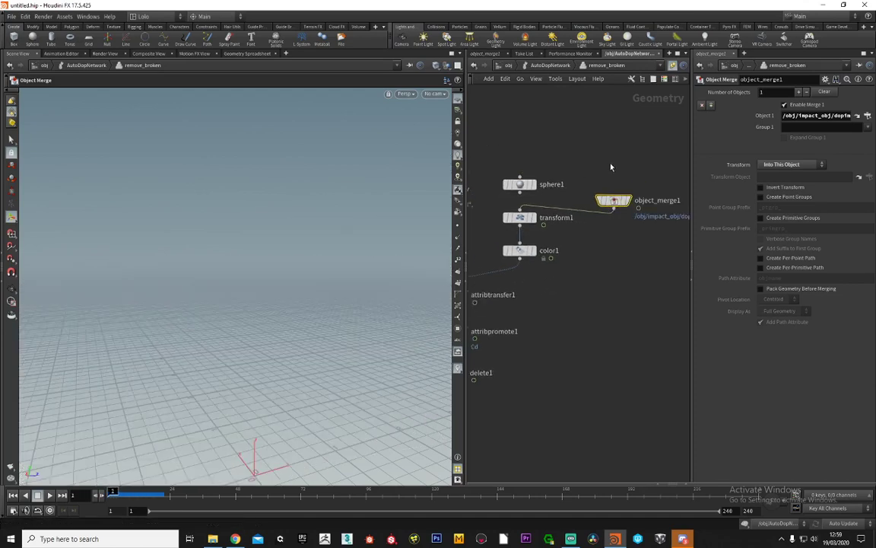
pyautogui.press('Delete')
pyautogui.moveTo(520, 192); pyautogui.dragTo(519, 210)
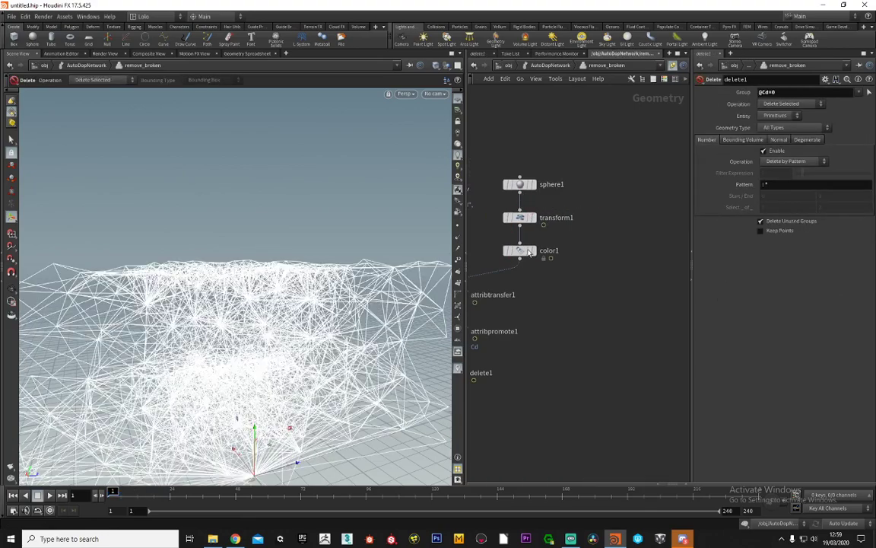
pyautogui.keyDown('alt'); pyautogui.moveTo(336, 291); pyautogui.dragTo(319, 237, button='middle'); pyautogui.keyUp('alt')
pyautogui.keyDown('alt'); pyautogui.moveTo(320, 237); pyautogui.dragTo(261, 242, button='right'); pyautogui.keyUp('alt')
pyautogui.keyDown('alt'); pyautogui.moveTo(260, 242); pyautogui.dragTo(292, 243); pyautogui.keyUp('alt')
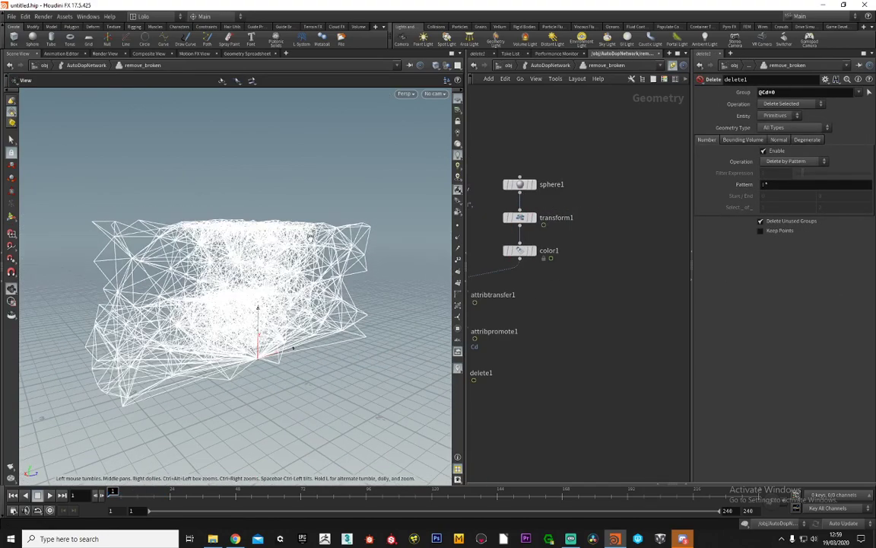
# Review the glue_constraint settings in AutoDopNetwork and go back inside remove_broken
pyautogui.moveTo(505, 136); pyautogui.dragTo(639, 168, button='middle')
pyautogui.moveTo(564, 241); pyautogui.dragTo(544, 261, button='middle')
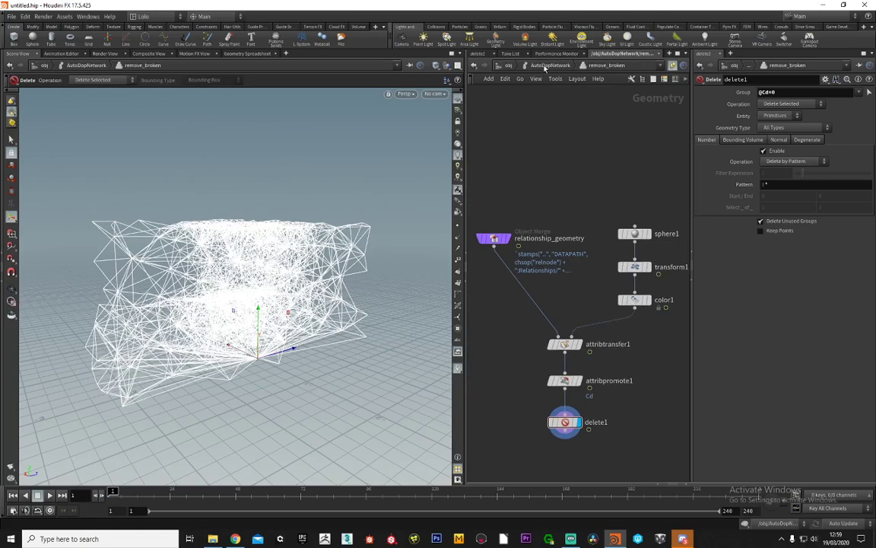
pyautogui.click(544, 66)
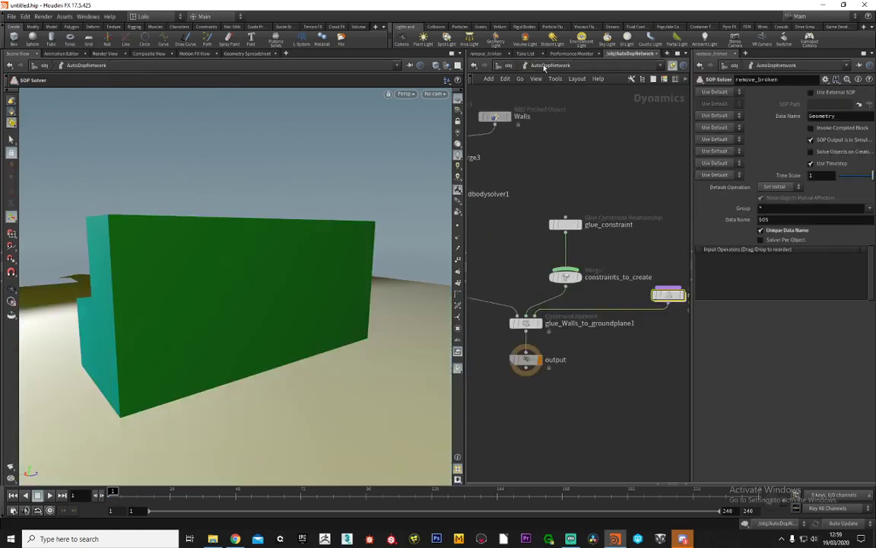
pyautogui.click(566, 225)
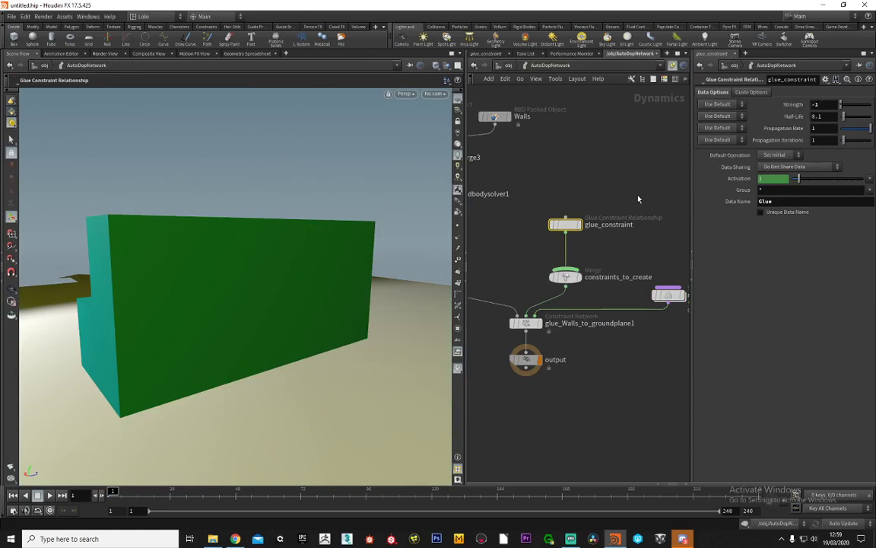
pyautogui.moveTo(638, 198); pyautogui.dragTo(575, 187, button='middle')
pyautogui.doubleClick(605, 289)
pyautogui.moveTo(562, 219); pyautogui.dragTo(562, 177, button='middle')
pyautogui.moveTo(496, 199); pyautogui.dragTo(496, 195)
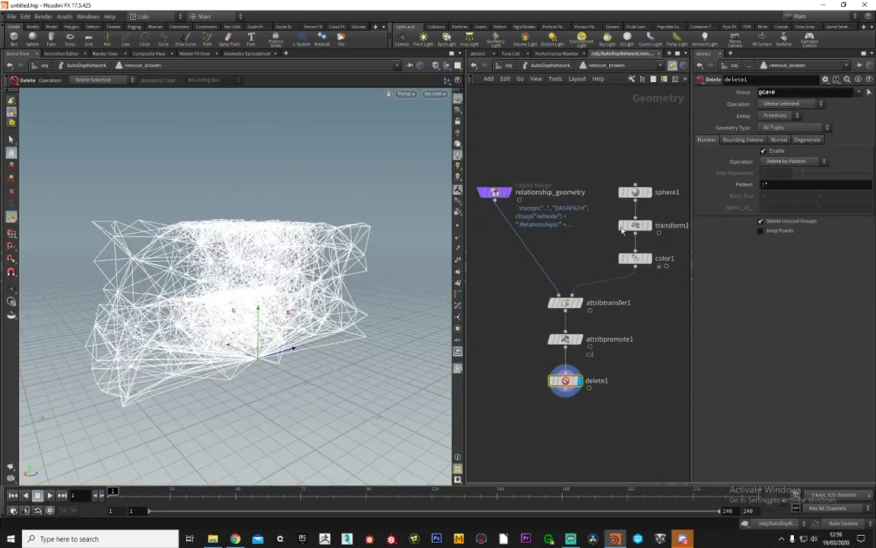
# Compare relationship_geometry with delete1 and examine the remaining constraints at frame 26
pyautogui.click(494, 193)
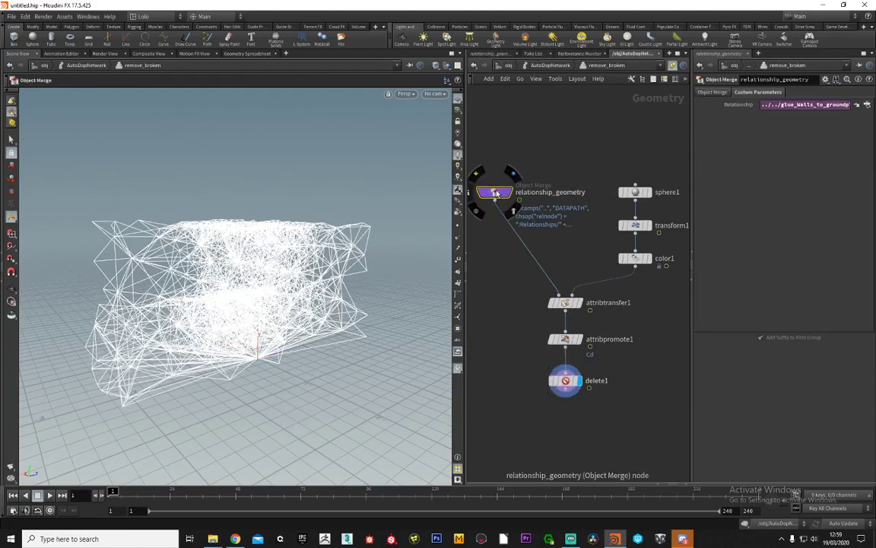
pyautogui.click(511, 193)
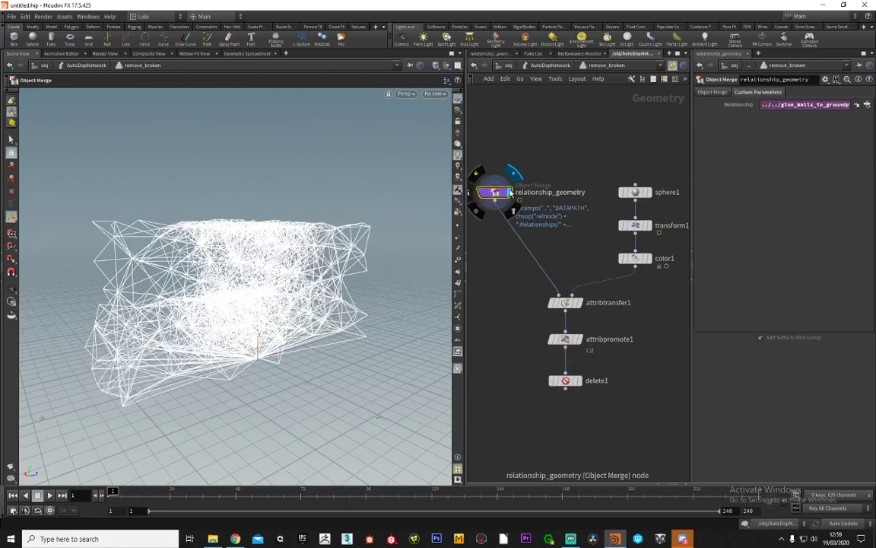
pyautogui.click(579, 376)
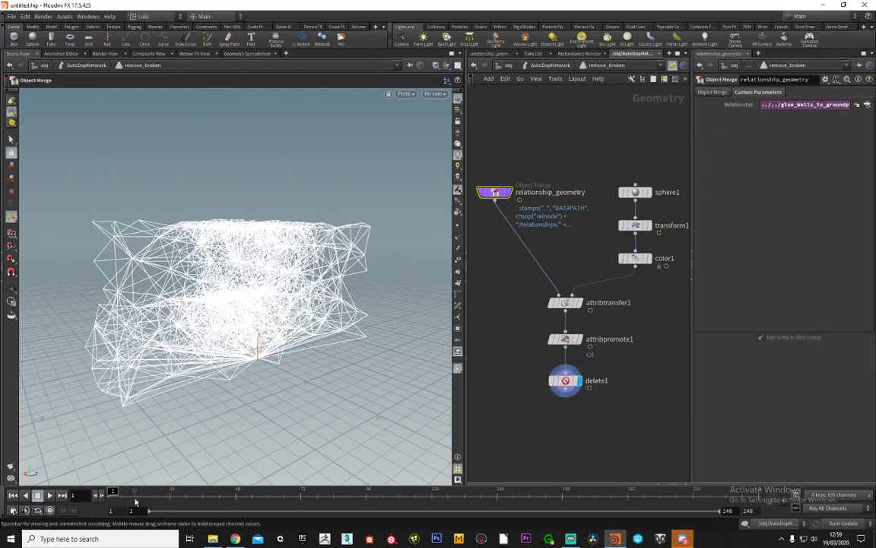
pyautogui.click(176, 492)
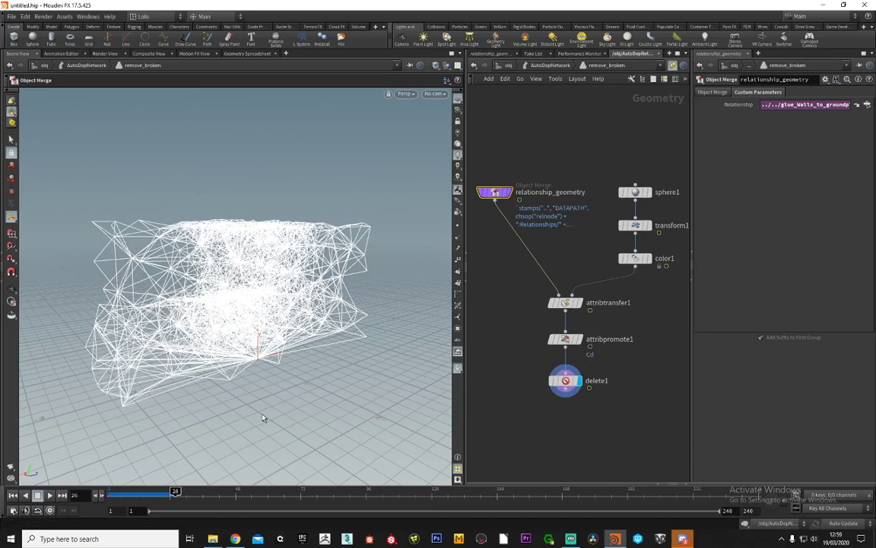
pyautogui.click(575, 384)
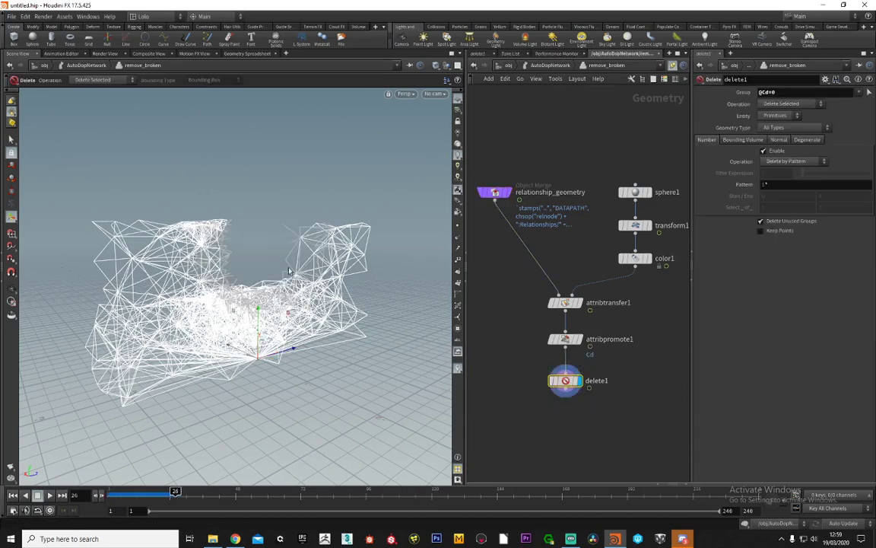
# Go to AutoDopNetwork and disconnect impact_obj from merge3
pyautogui.click(508, 65)
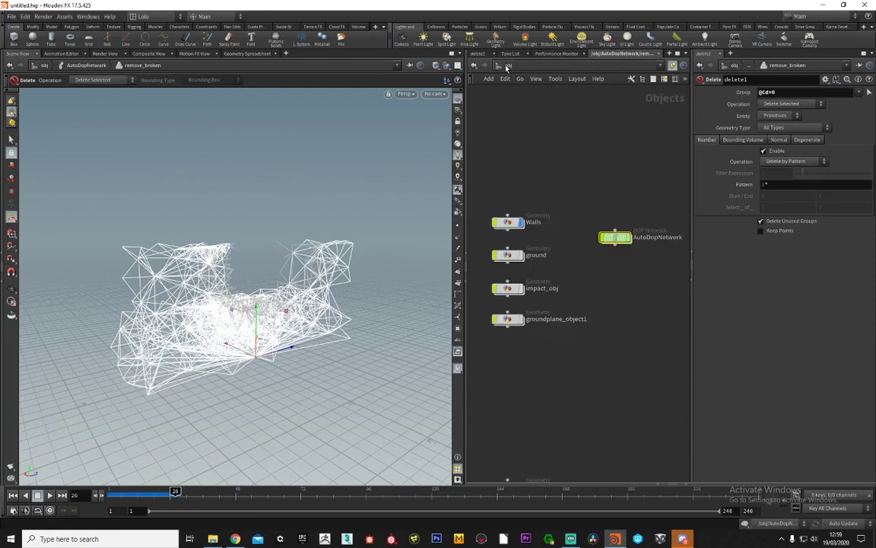
pyautogui.doubleClick(620, 241)
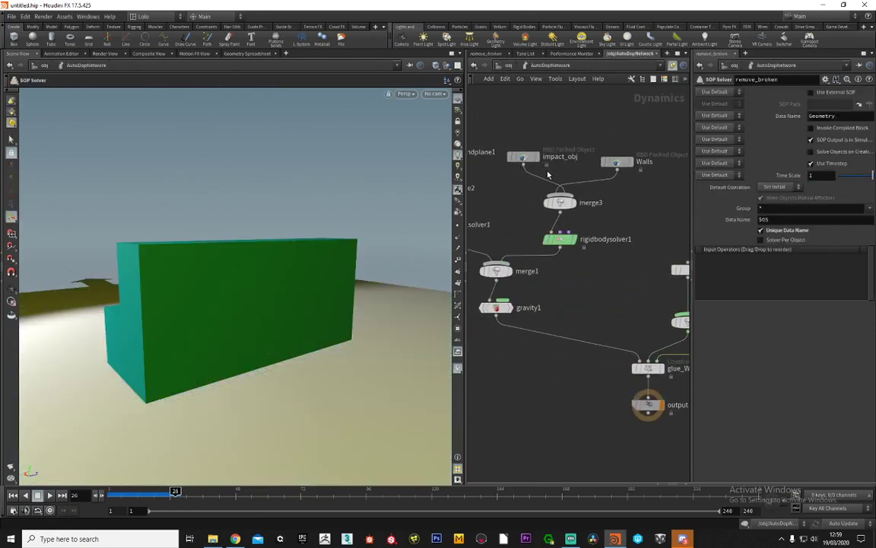
pyautogui.press('y')
pyautogui.moveTo(527, 196); pyautogui.dragTo(538, 162)
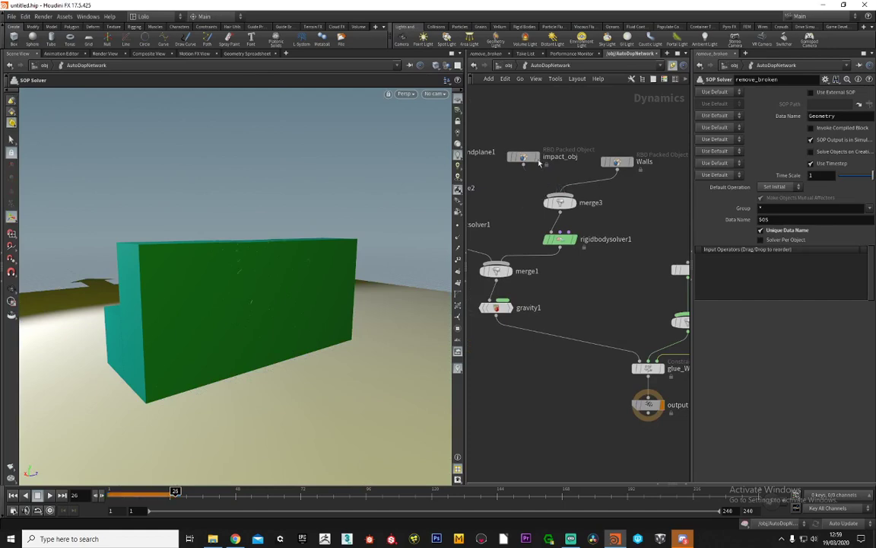
# Play the simulation from the first frame to frame 137 at object level and inspect the broken wall and debris
pyautogui.click(508, 66)
pyautogui.moveTo(274, 243); pyautogui.dragTo(275, 292)
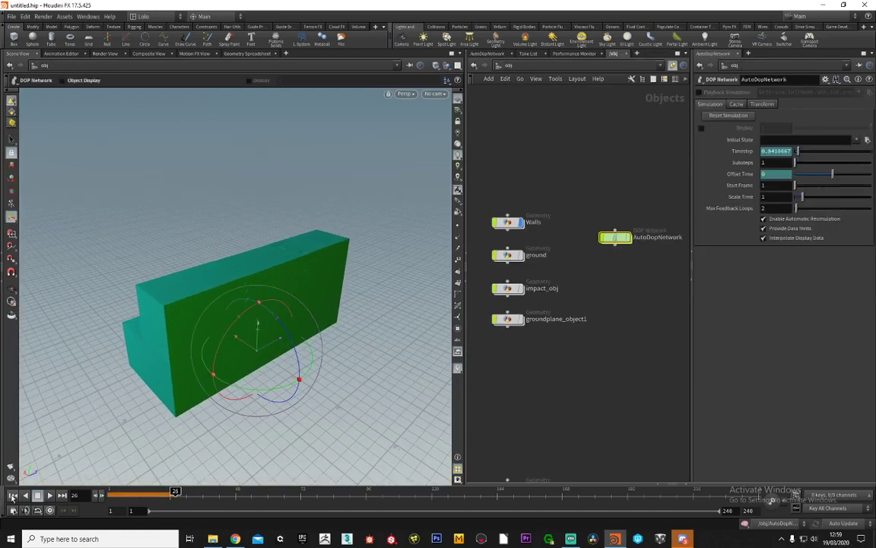
pyautogui.moveTo(187, 374); pyautogui.dragTo(264, 284)
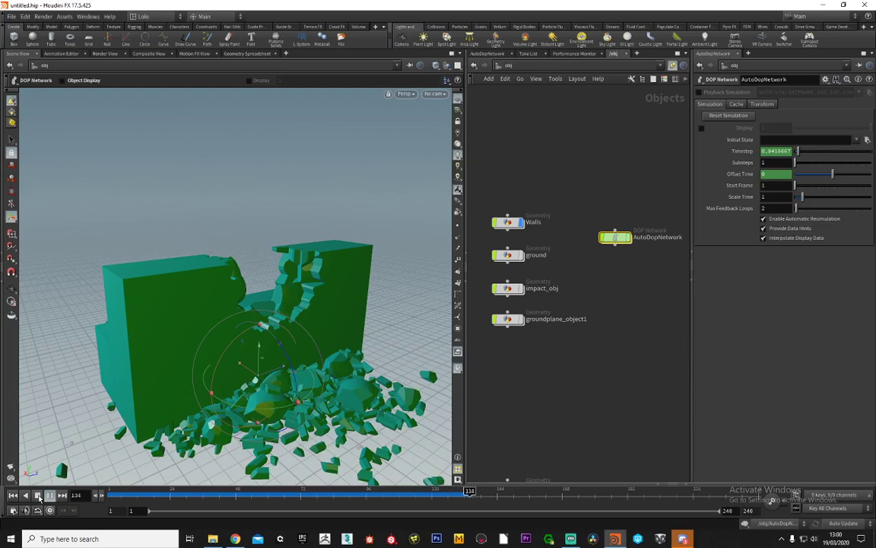
pyautogui.keyDown('alt'); pyautogui.moveTo(225, 362); pyautogui.dragTo(237, 318); pyautogui.keyUp('alt')
pyautogui.scroll(4, 261, 363)
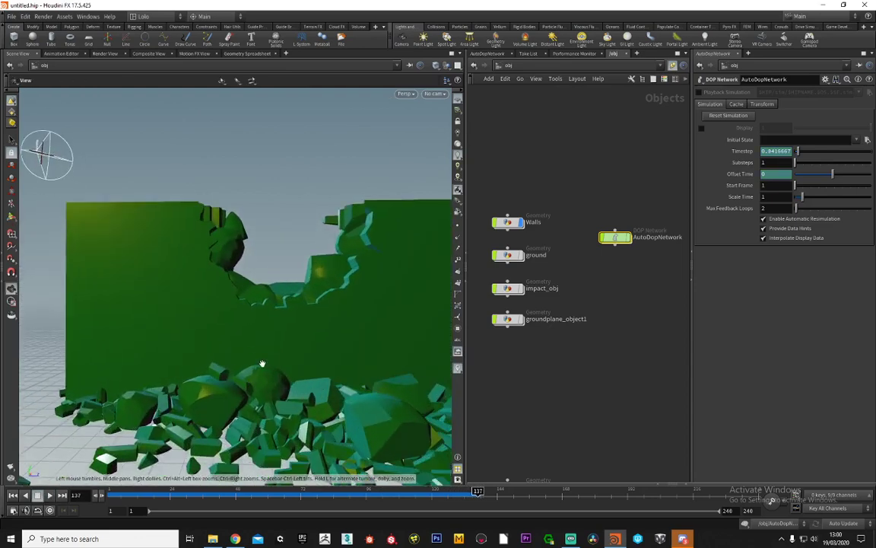
pyautogui.keyDown('alt'); pyautogui.moveTo(262, 363); pyautogui.dragTo(185, 328); pyautogui.keyUp('alt')
pyautogui.keyDown('alt'); pyautogui.moveTo(108, 342); pyautogui.dragTo(133, 356); pyautogui.keyUp('alt')
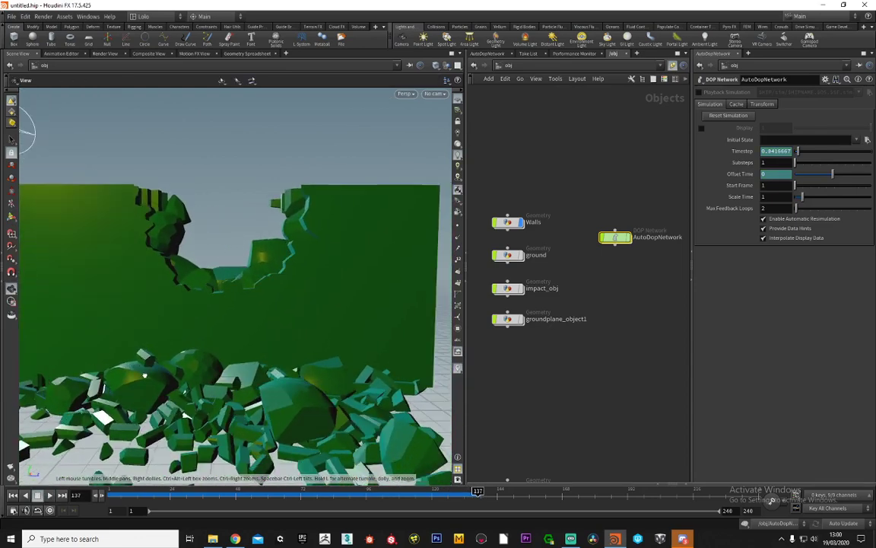
pyautogui.keyDown('alt'); pyautogui.moveTo(342, 356); pyautogui.dragTo(180, 299); pyautogui.keyUp('alt')
pyautogui.keyDown('alt'); pyautogui.moveTo(219, 336); pyautogui.dragTo(348, 329); pyautogui.keyUp('alt')
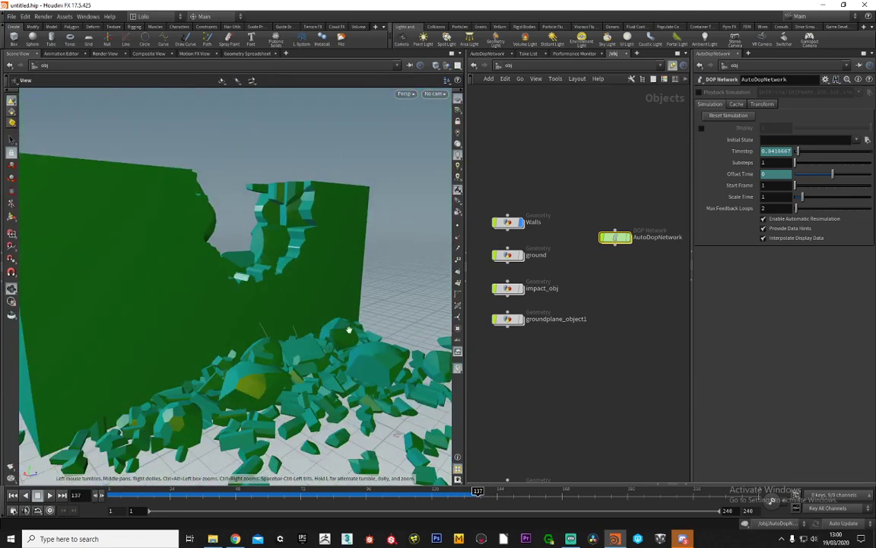
# Open the Walls network and examine the voronoifracture1, merge2 and scatter2 nodes against the broken wall
pyautogui.doubleClick(510, 223)
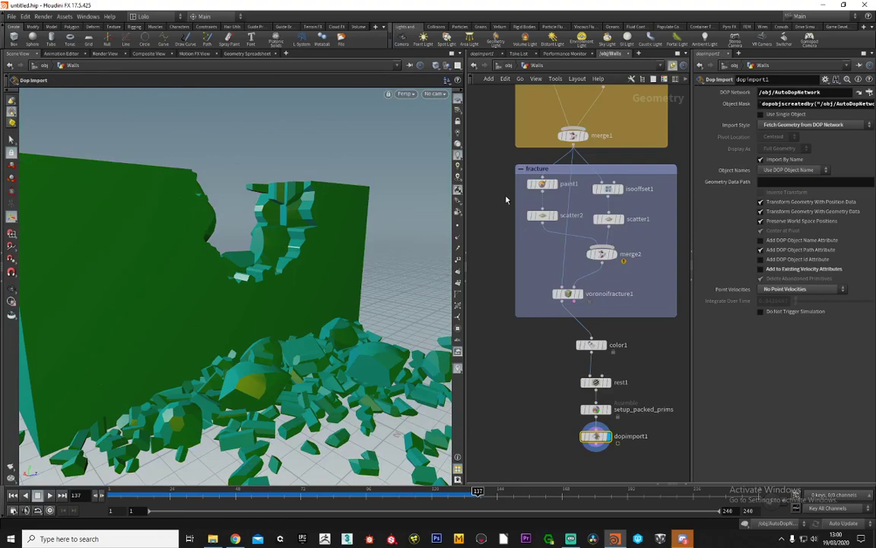
pyautogui.keyDown('alt'); pyautogui.moveTo(275, 286); pyautogui.dragTo(257, 278); pyautogui.keyUp('alt')
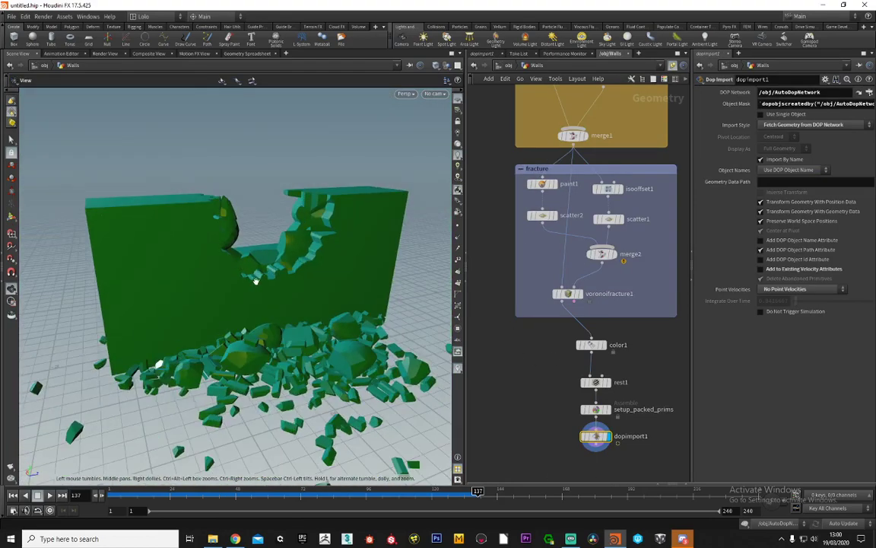
pyautogui.scroll(2, 521, 163)
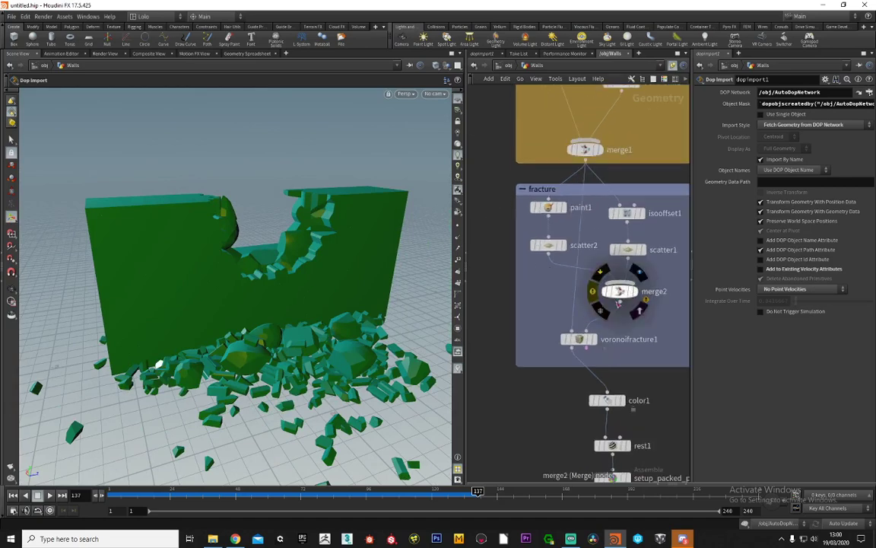
pyautogui.click(583, 340)
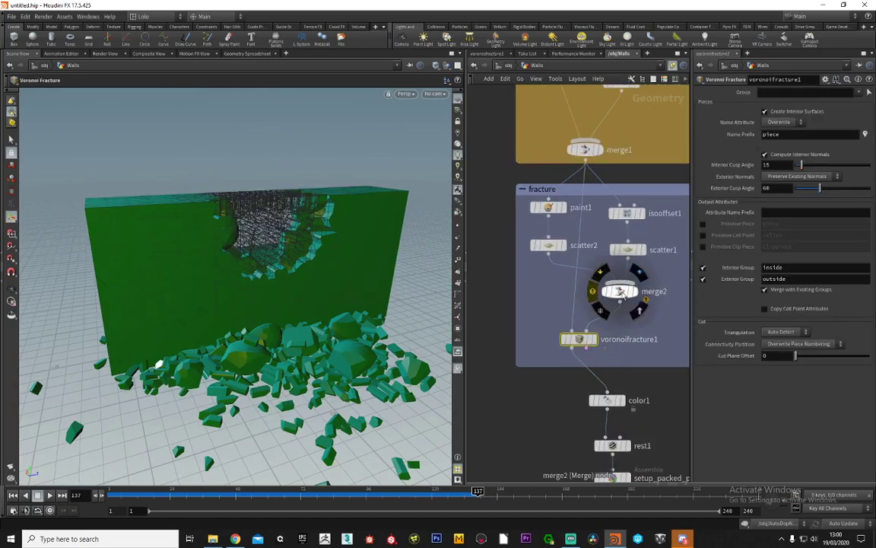
pyautogui.click(622, 294)
pyautogui.moveTo(561, 283); pyautogui.dragTo(516, 310, button='middle')
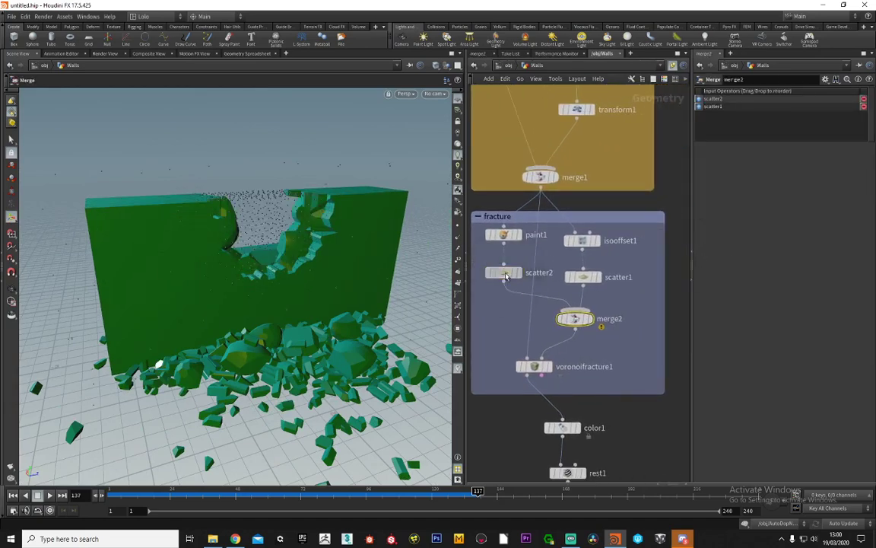
pyautogui.click(505, 274)
pyautogui.keyDown('alt'); pyautogui.moveTo(240, 260); pyautogui.dragTo(260, 277); pyautogui.keyUp('alt')
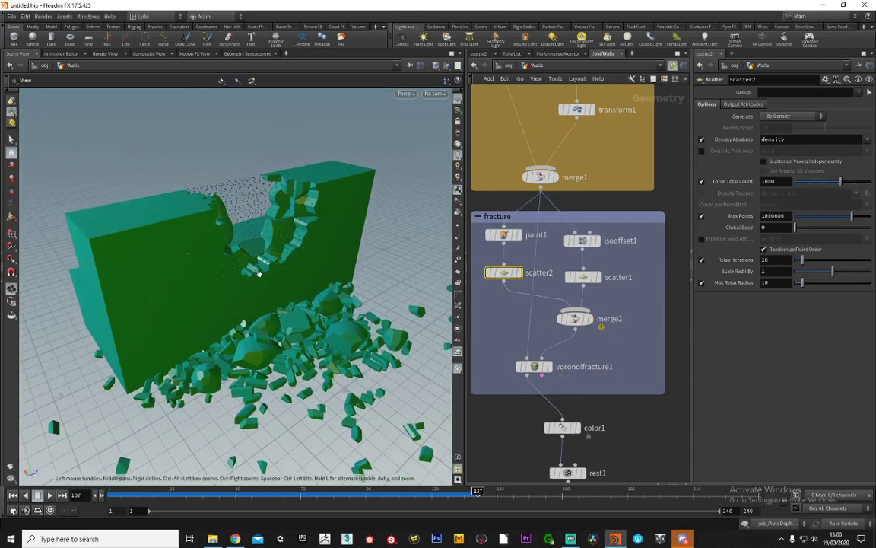
# Add a Box node beside the fracture nodes and wire it into voronoifracture1's cell points input in place of merge2
pyautogui.moveTo(624, 312); pyautogui.dragTo(598, 286, button='middle')
pyautogui.press('Tab')
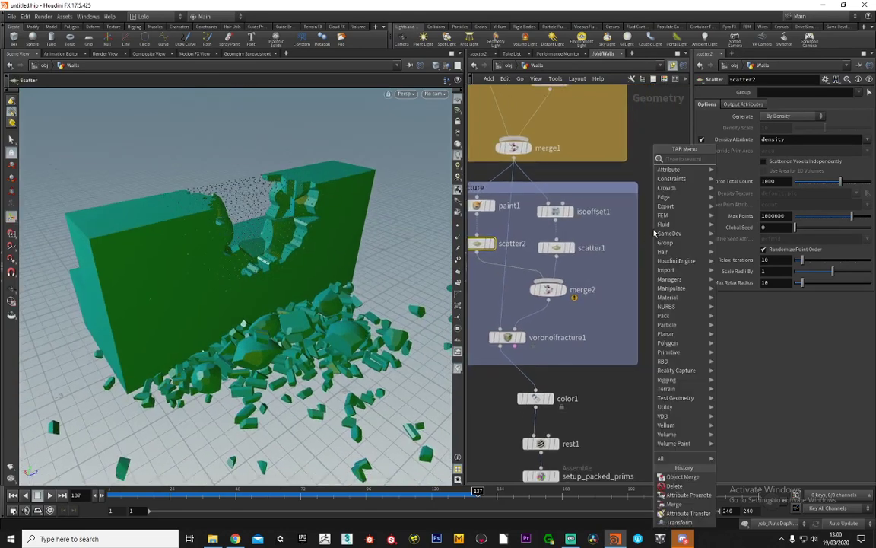
pyautogui.write('box')
pyautogui.press('Return')
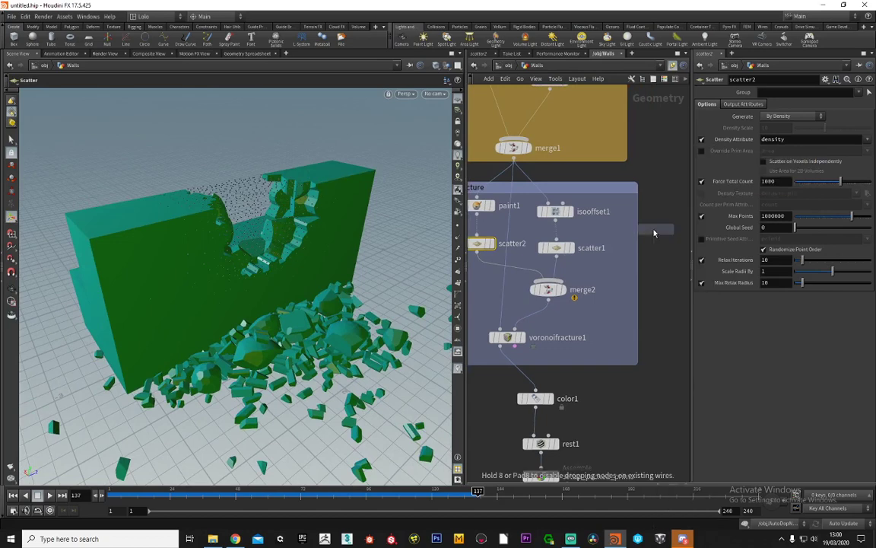
pyautogui.click(655, 228)
pyautogui.moveTo(657, 237); pyautogui.dragTo(522, 335)
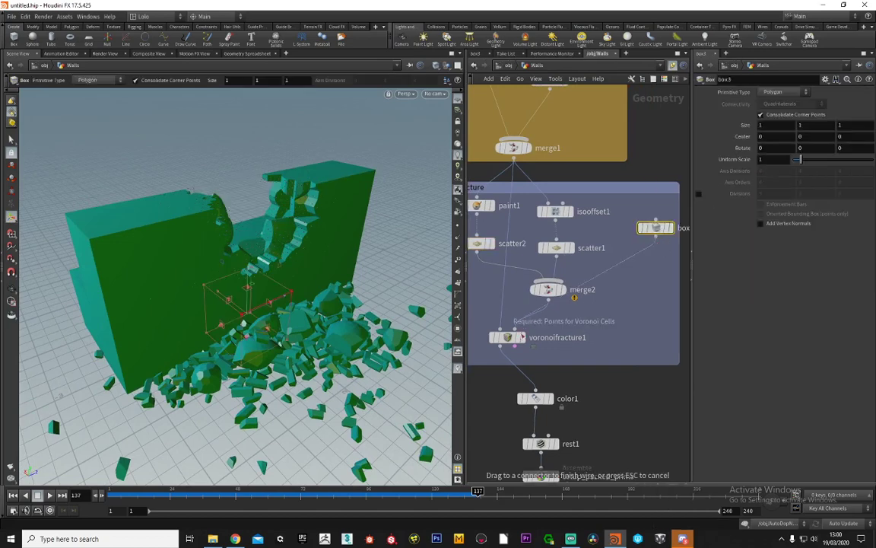
pyautogui.click(520, 328)
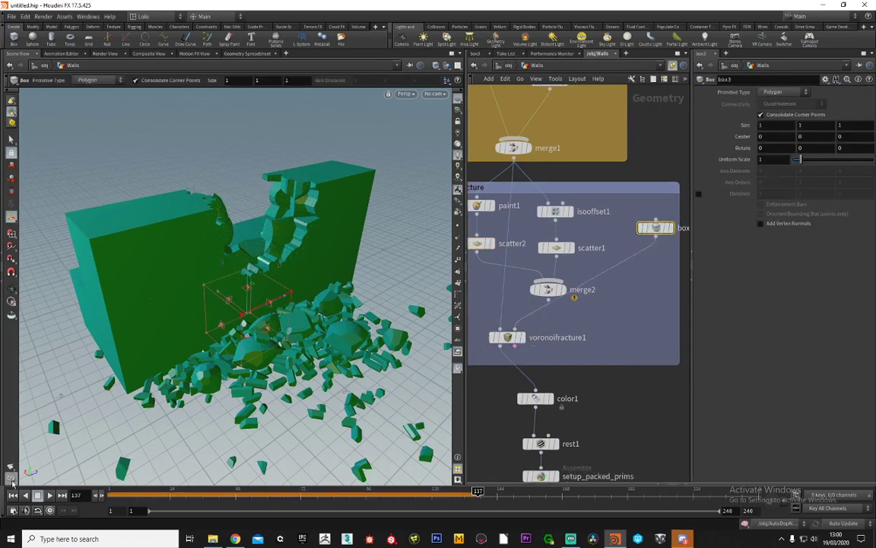
# Return to the first frame, display voronoifracture1 with the box as a template, and inspect the wall pieces from several angles
pyautogui.click(13, 495)
pyautogui.click(508, 337)
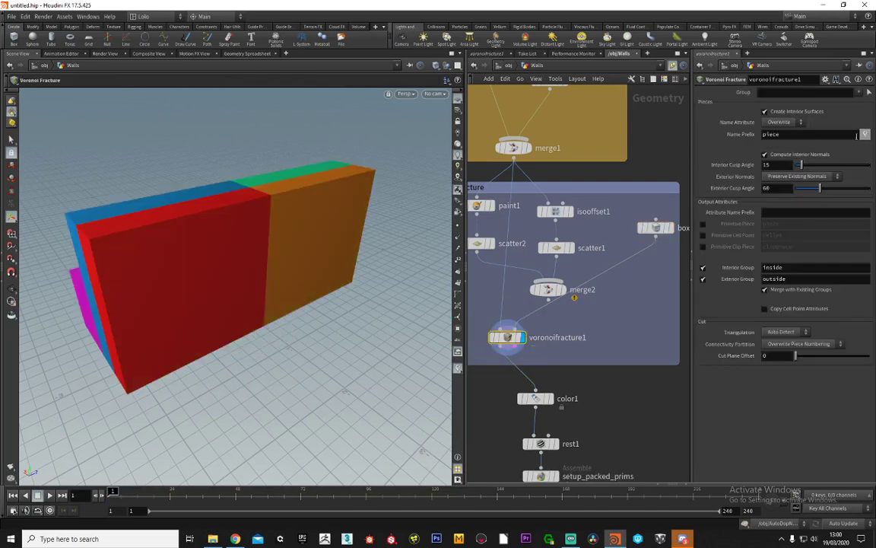
pyautogui.press('Escape')
pyautogui.moveTo(247, 270); pyautogui.dragTo(190, 270)
pyautogui.moveTo(673, 230)
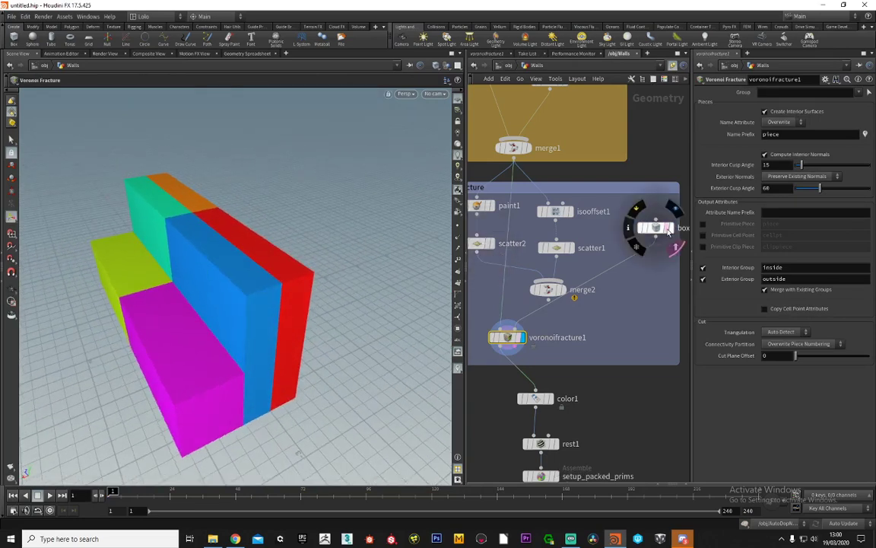
pyautogui.moveTo(276, 260); pyautogui.dragTo(310, 292)
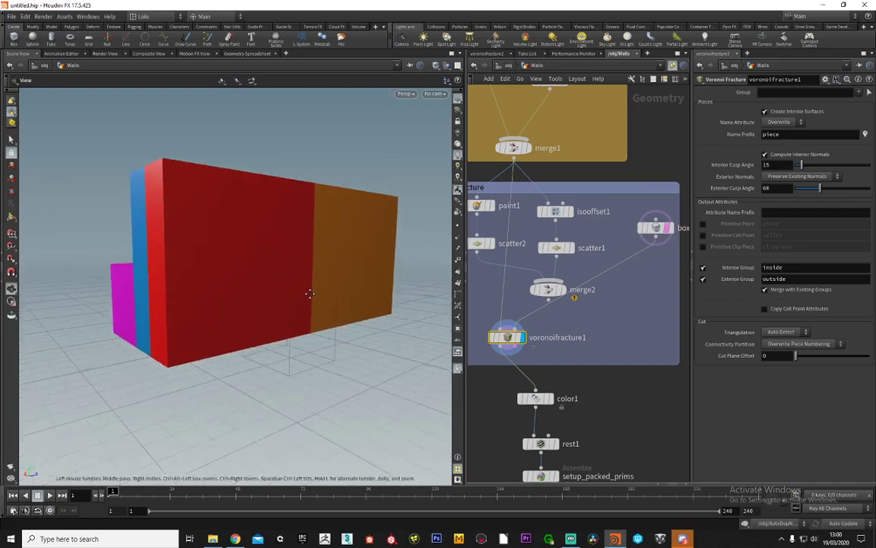
pyautogui.scroll(5, 310, 293)
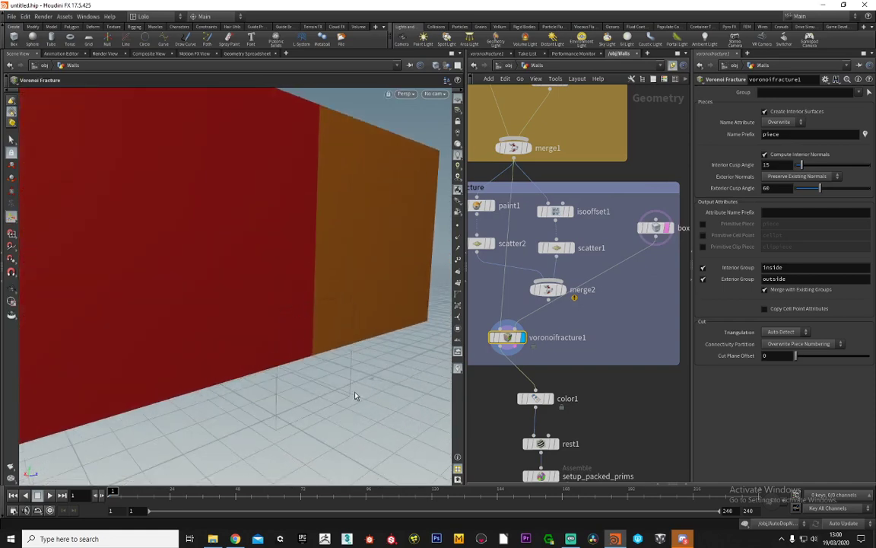
pyautogui.press('Escape')
pyautogui.moveTo(250, 302)
pyautogui.mouseDown()
pyautogui.moveTo(248, 339)
pyautogui.moveTo(227, 309)
pyautogui.moveTo(310, 309)
pyautogui.moveTo(250, 307)
pyautogui.mouseUp()
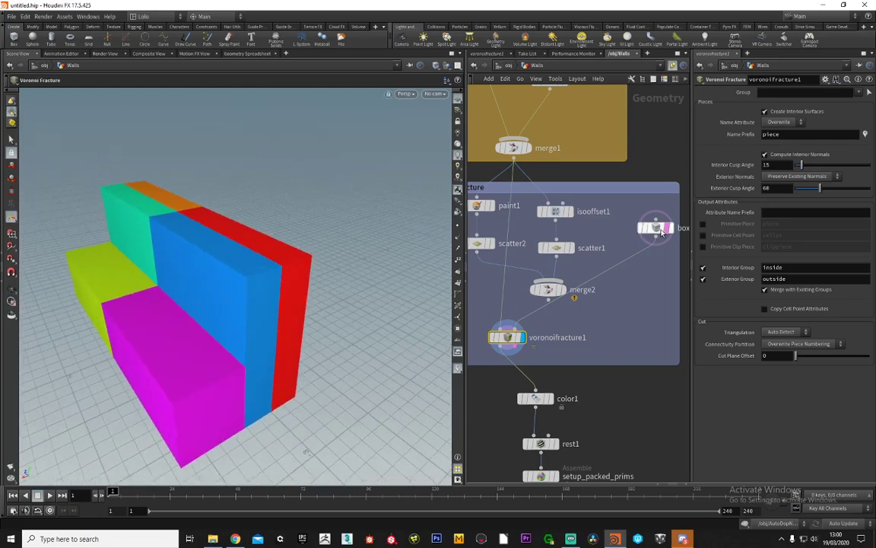
# Change box3 to a Polygon Mesh and set its axis divisions to 10, 13 and 46
pyautogui.click(656, 230)
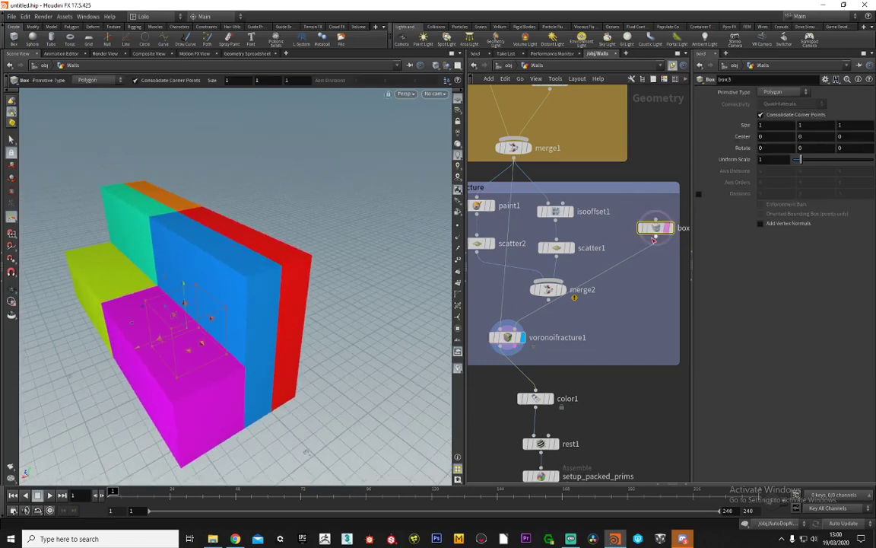
pyautogui.click(771, 91)
pyautogui.click(774, 102)
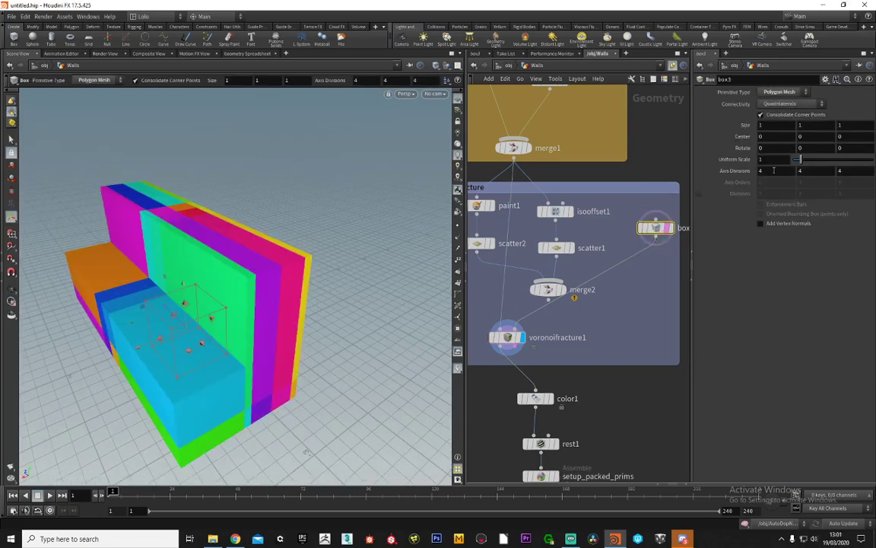
pyautogui.moveTo(775, 170); pyautogui.dragTo(18, 170, button='middle')
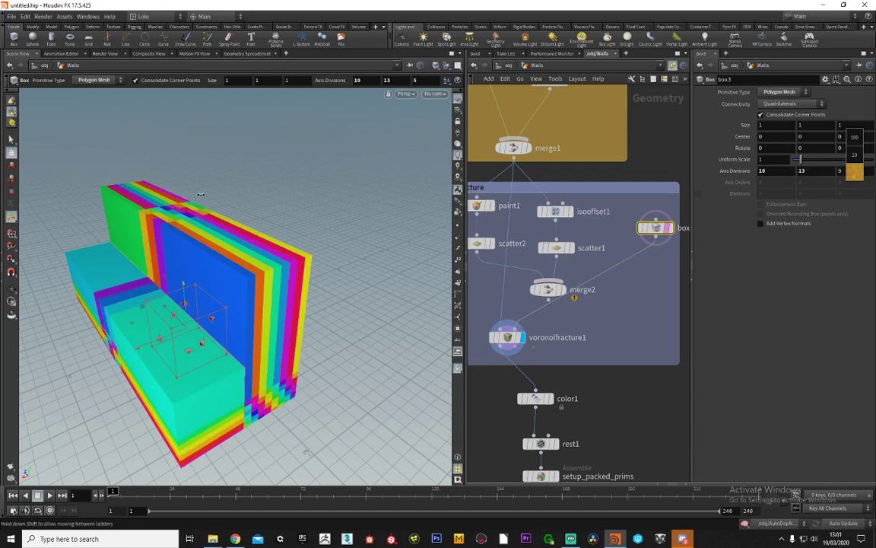
pyautogui.moveTo(201, 195); pyautogui.dragTo(180, 212, button='middle')
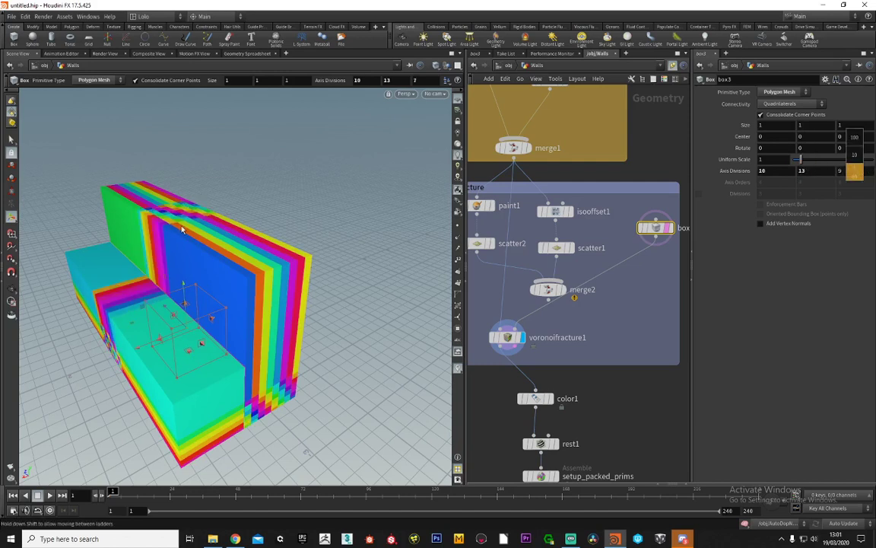
pyautogui.moveTo(135, 298); pyautogui.dragTo(736, 4, button='middle')
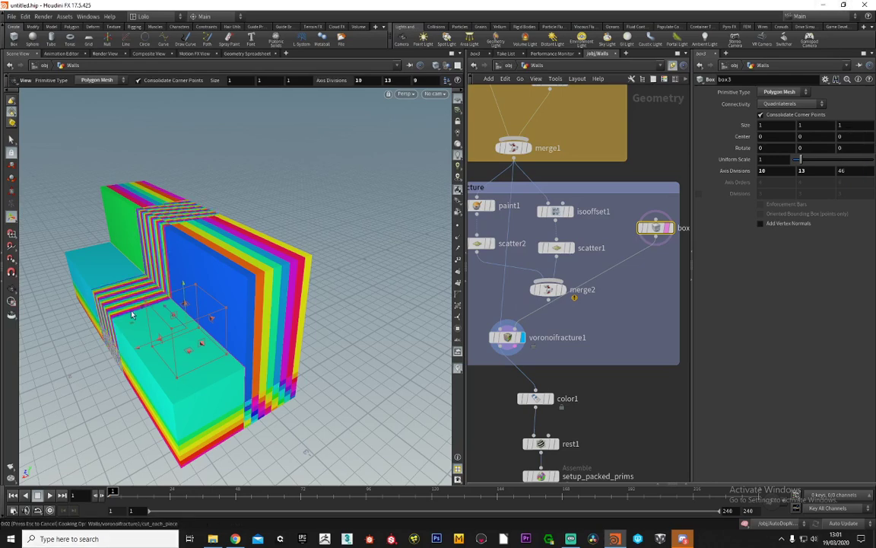
pyautogui.press('Escape')
pyautogui.moveTo(131, 313); pyautogui.dragTo(217, 217)
pyautogui.scroll(-3, 192, 225)
pyautogui.moveTo(608, 395); pyautogui.dragTo(609, 357, button='middle')
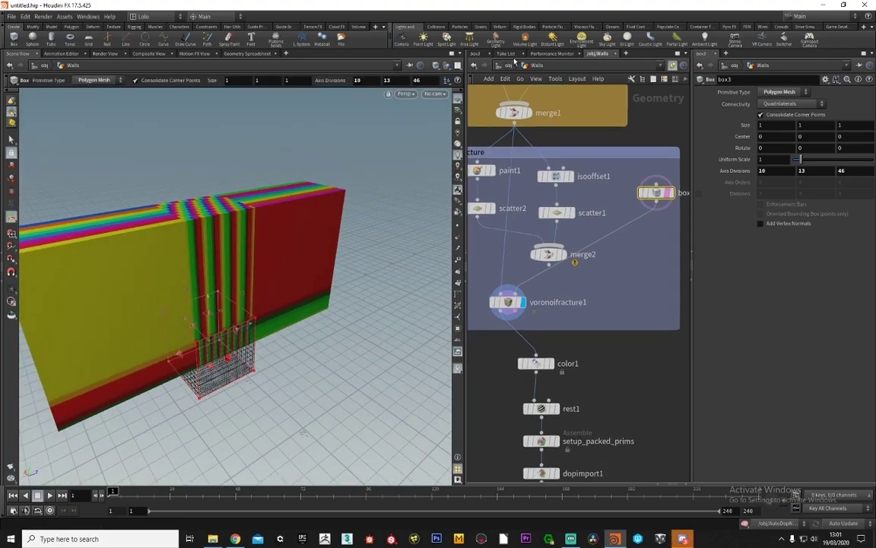
# Try to play the simulation at object level with the fracture node still displayed
pyautogui.click(504, 67)
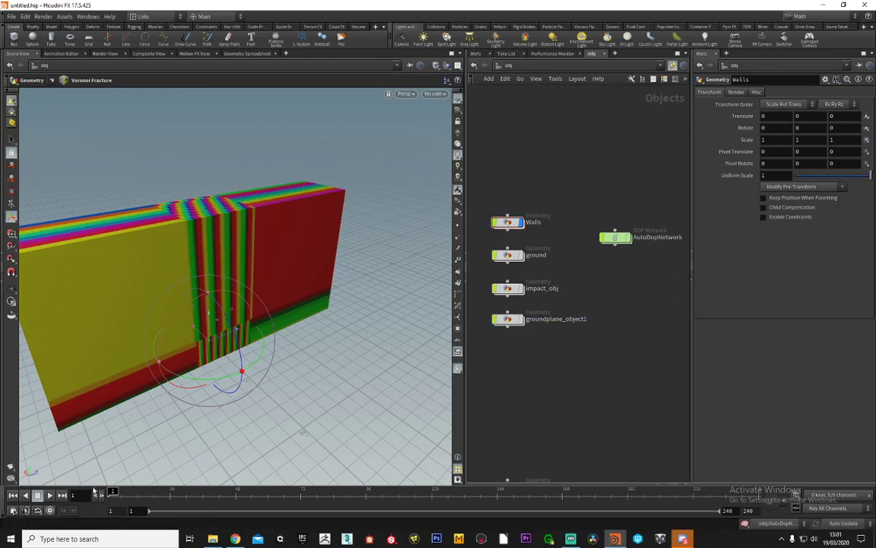
pyautogui.click(49, 495)
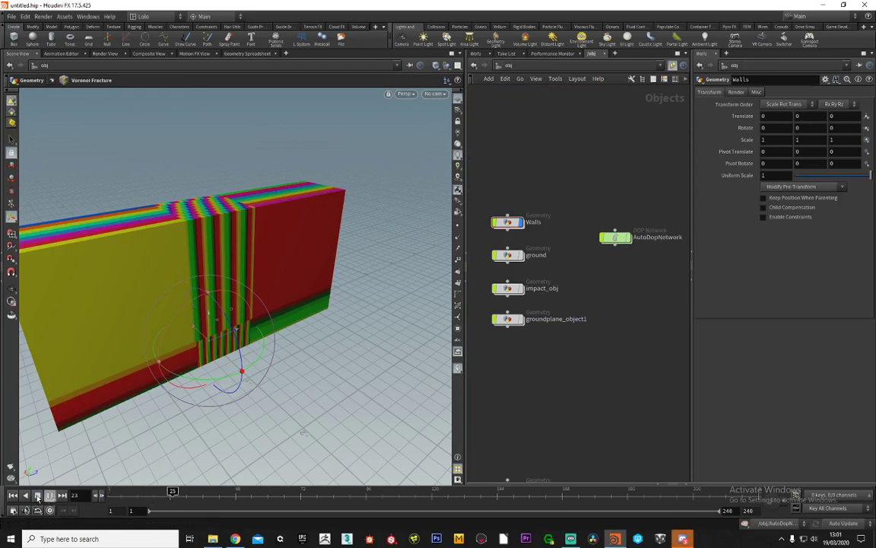
pyautogui.click(37, 495)
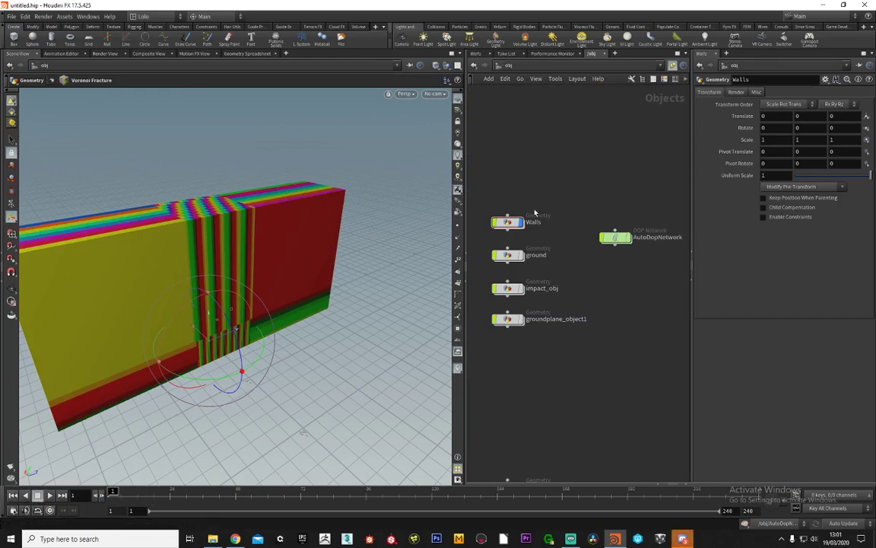
# Display dopimport1 in the Walls network and play the simulation at object level to frame 223
pyautogui.doubleClick(510, 226)
pyautogui.moveTo(576, 448); pyautogui.dragTo(579, 332, button='middle')
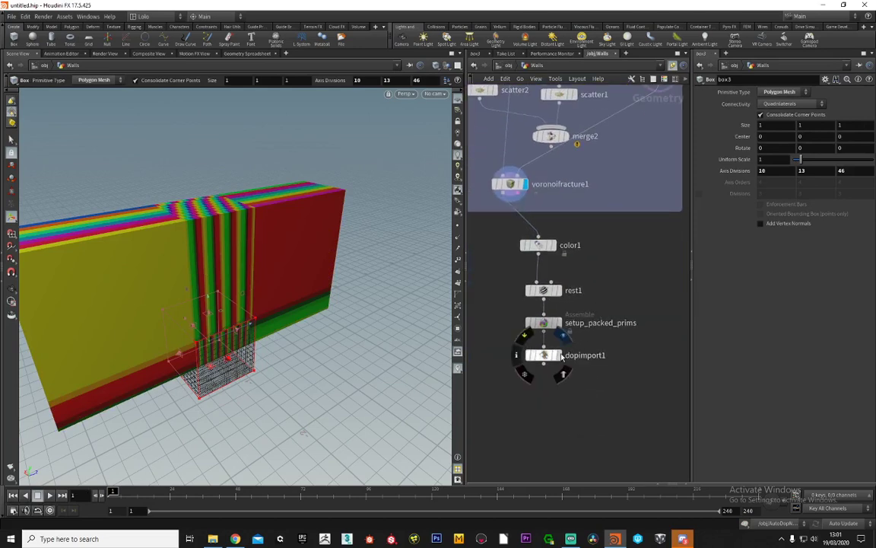
pyautogui.click(560, 355)
pyautogui.click(502, 65)
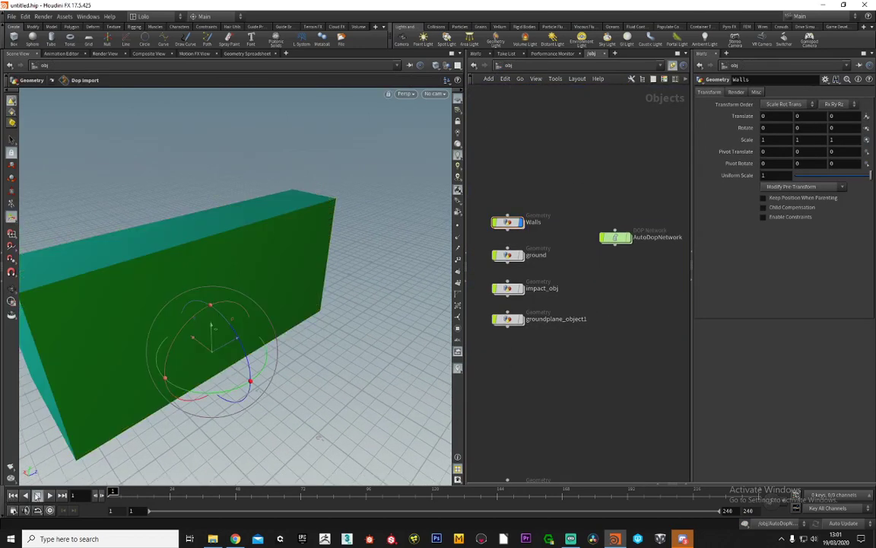
pyautogui.click(50, 495)
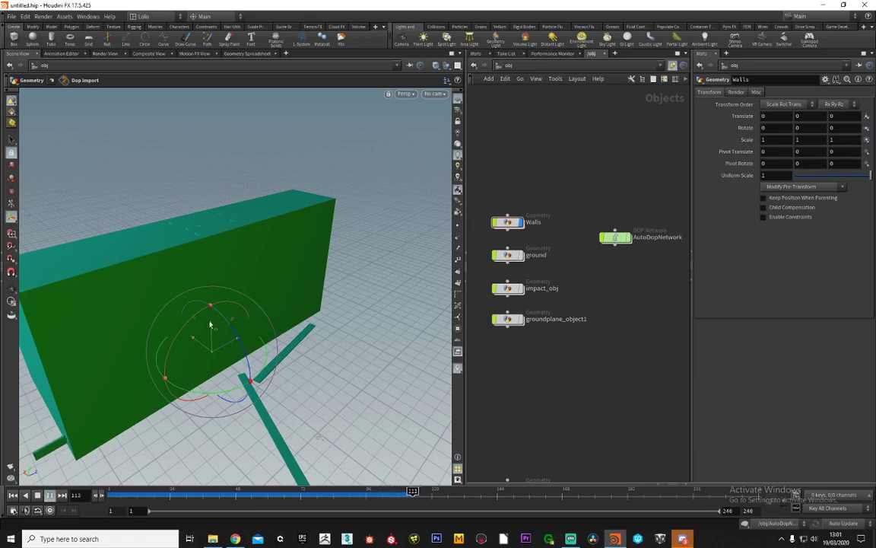
pyautogui.keyDown('alt'); pyautogui.moveTo(210, 304); pyautogui.dragTo(290, 297); pyautogui.keyUp('alt')
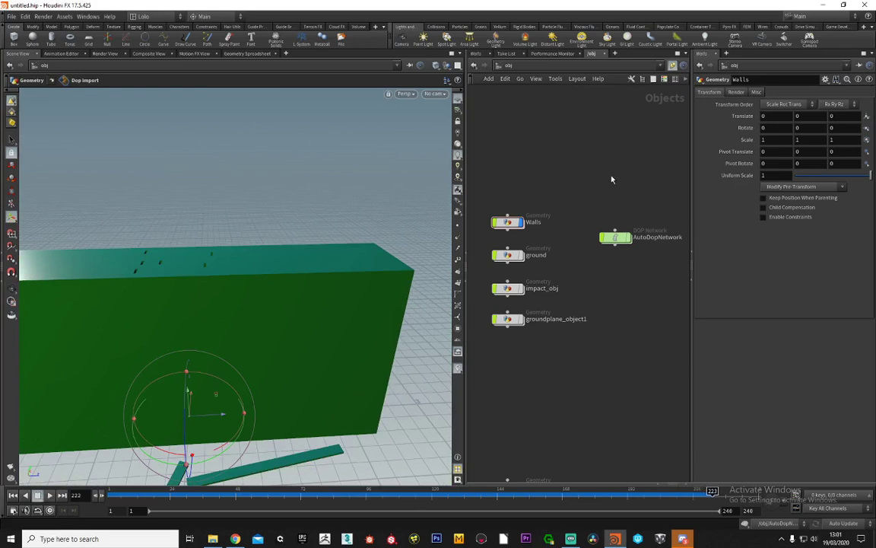
# Reconnect impact_obj to merge3 in AutoDopNetwork
pyautogui.doubleClick(616, 237)
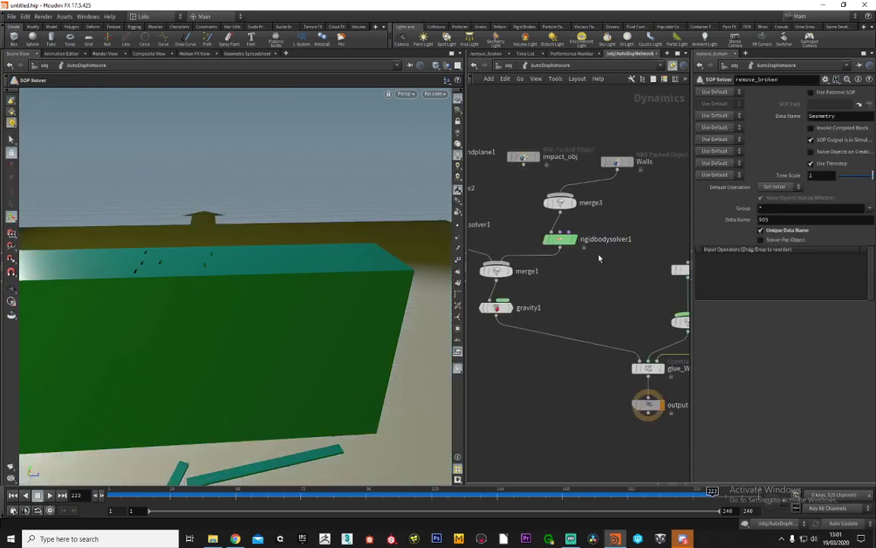
pyautogui.moveTo(525, 166); pyautogui.dragTo(561, 195)
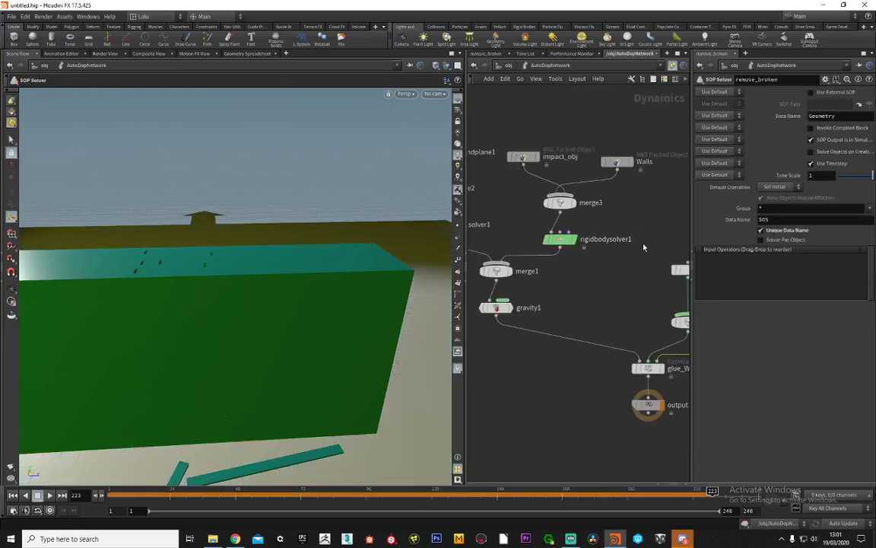
# Delete sphere1, transform1, color1, attribtransfer1 and attribpromote1 inside remove_broken, keeping relationship_geometry wired to delete1
pyautogui.moveTo(643, 246); pyautogui.dragTo(478, 196, button='middle')
pyautogui.moveTo(558, 221); pyautogui.dragTo(511, 206, button='middle')
pyautogui.doubleClick(578, 276)
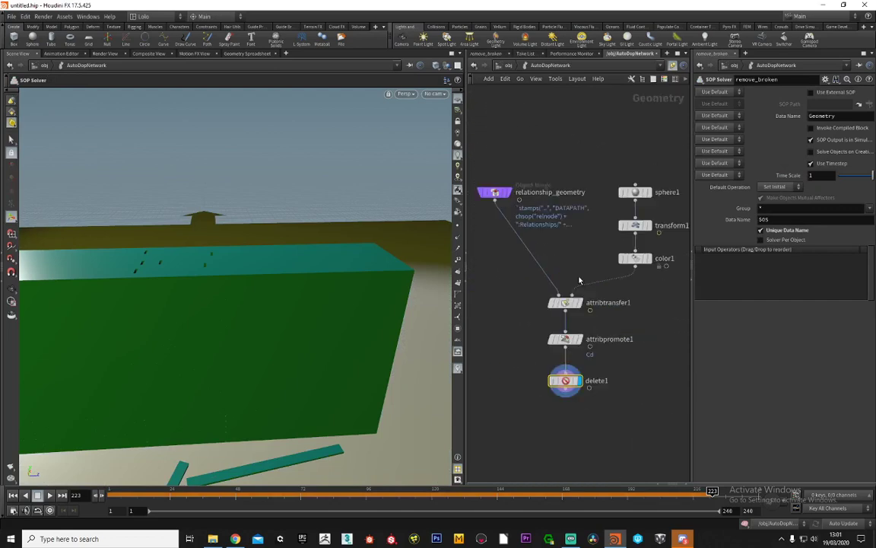
pyautogui.scroll(-2, 569, 247)
pyautogui.moveTo(600, 226); pyautogui.dragTo(617, 302)
pyautogui.press('Delete')
pyautogui.moveTo(532, 280); pyautogui.dragTo(514, 255)
pyautogui.press('Delete')
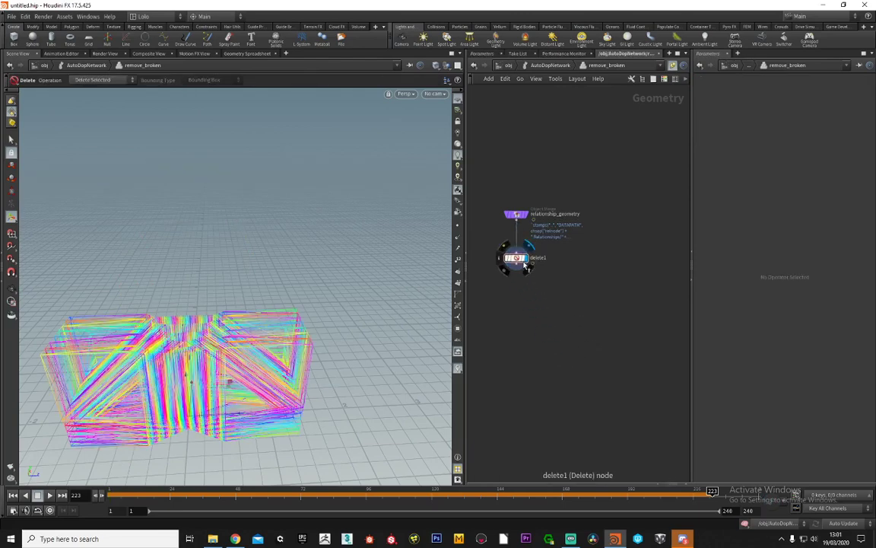
pyautogui.scroll(4, 529, 270)
pyautogui.moveTo(531, 268); pyautogui.dragTo(629, 337, button='middle')
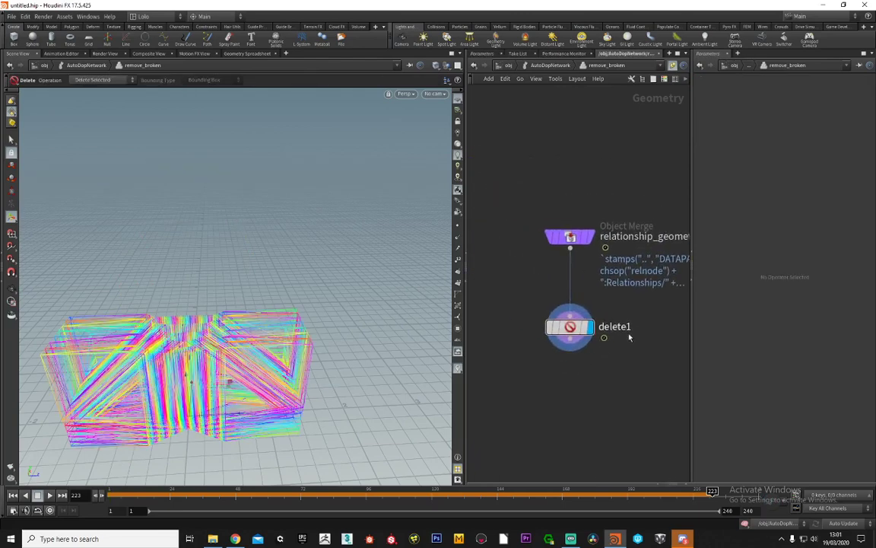
# Go back to AutoDopNetwork and set the glue_constraint strength to 1000
pyautogui.click(546, 65)
pyautogui.press('h')
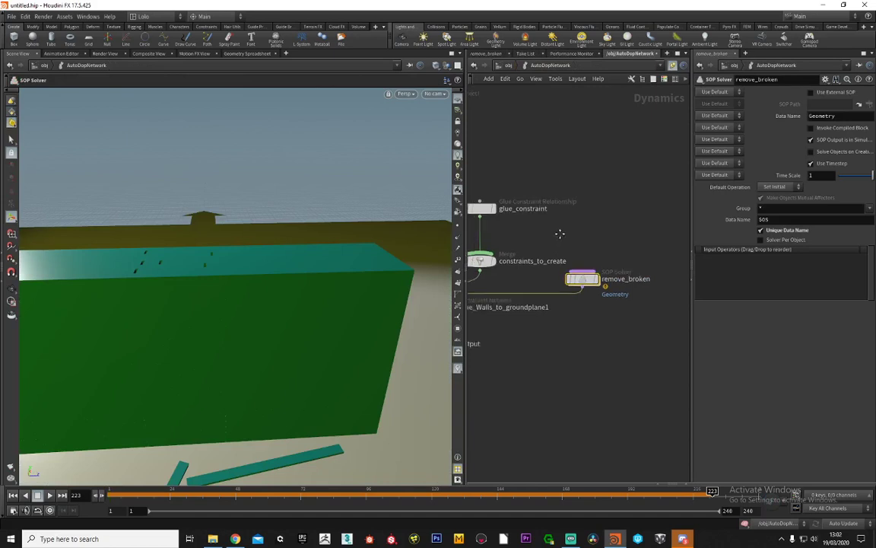
pyautogui.click(622, 247)
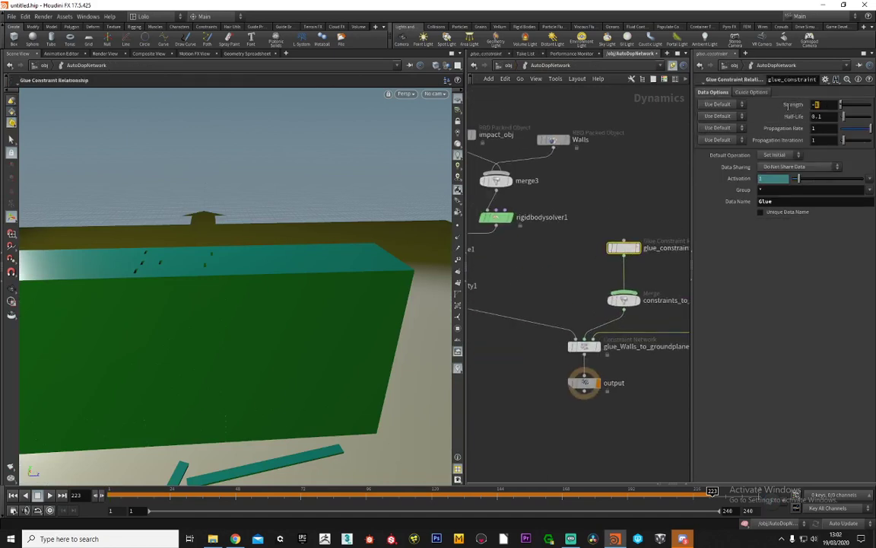
pyautogui.write('1000')
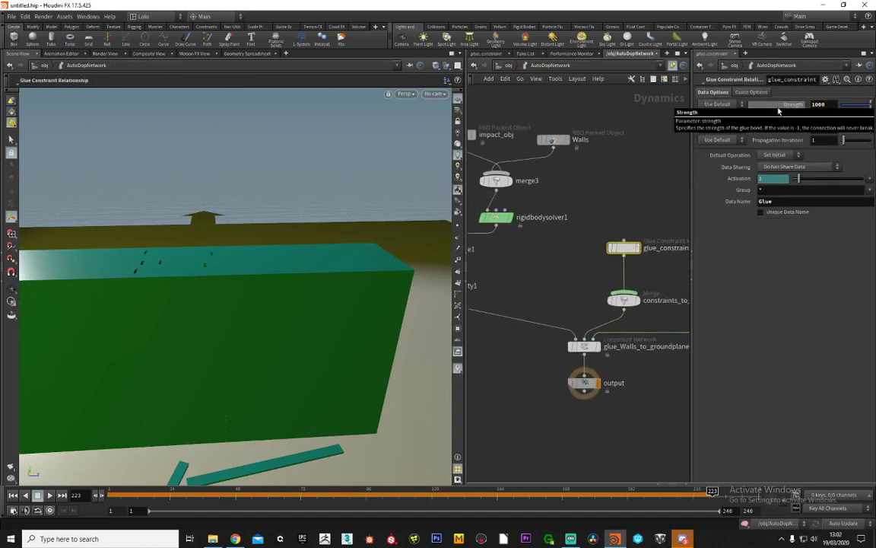
# Play the simulation from the first frame to frame 135 and inspect the wall splitting into slabs and splinters around the impact
pyautogui.keyDown('alt'); pyautogui.moveTo(117, 231); pyautogui.dragTo(266, 250); pyautogui.keyUp('alt')
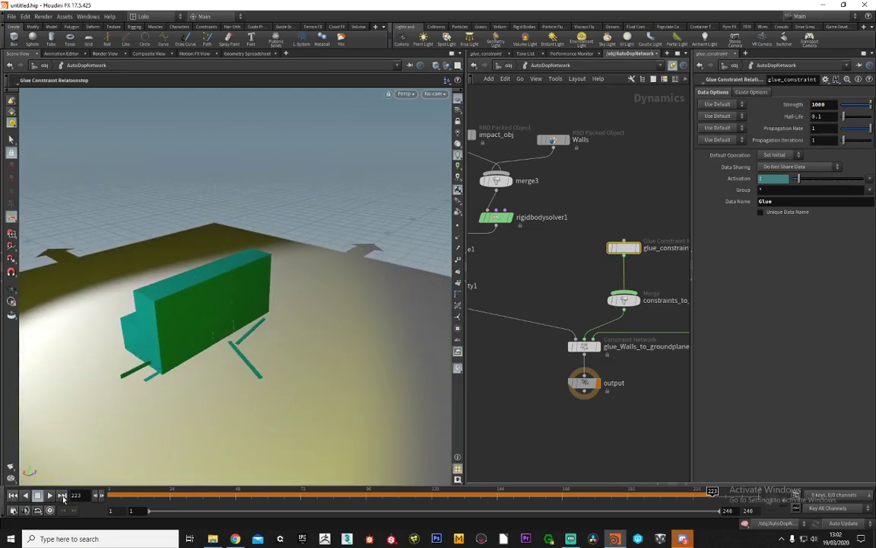
pyautogui.hotkey('ctrl', 'Up')
pyautogui.click(50, 496)
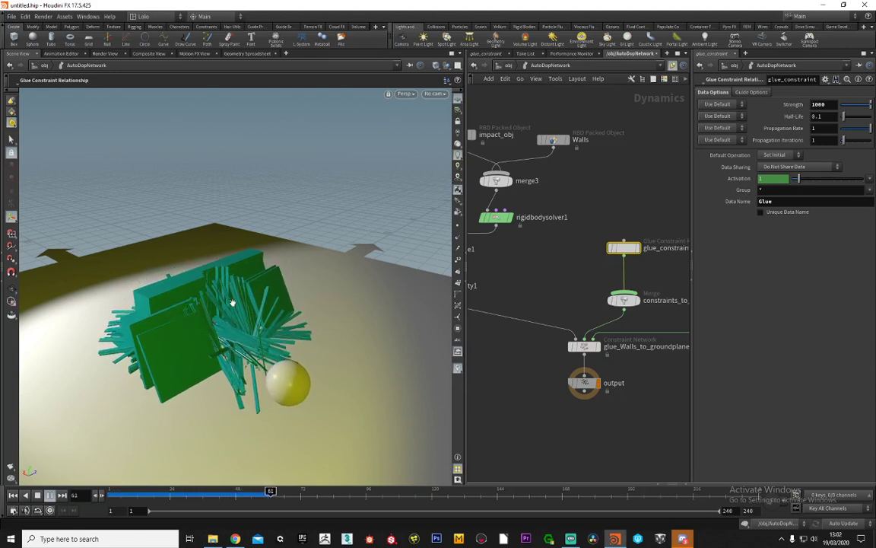
pyautogui.keyDown('alt'); pyautogui.moveTo(235, 308); pyautogui.dragTo(250, 305, button='middle'); pyautogui.keyUp('alt')
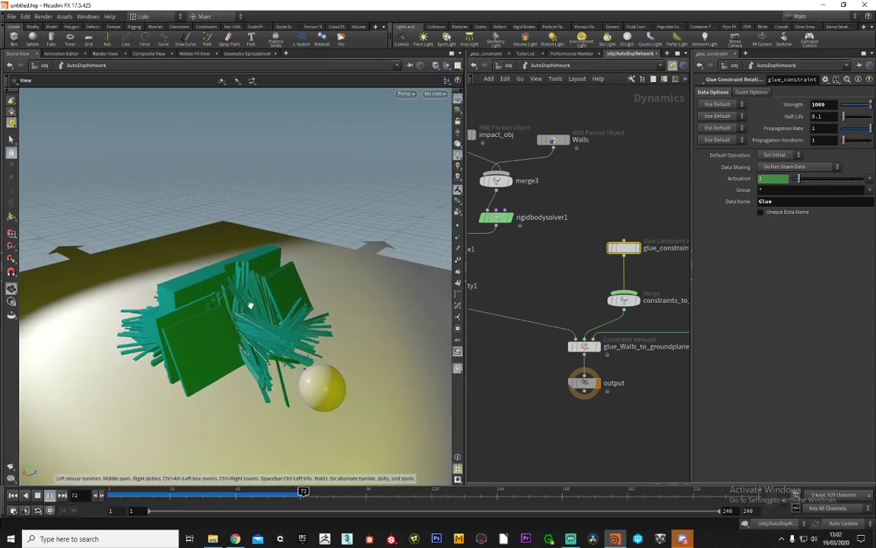
pyautogui.scroll(4, 250, 305)
pyautogui.moveTo(236, 319)
pyautogui.mouseDown()
pyautogui.moveTo(157, 328)
pyautogui.moveTo(92, 303)
pyautogui.moveTo(168, 304)
pyautogui.moveTo(205, 352)
pyautogui.moveTo(240, 332)
pyautogui.moveTo(229, 332)
pyautogui.mouseUp()
pyautogui.moveTo(230, 333); pyautogui.dragTo(244, 335, button='middle')
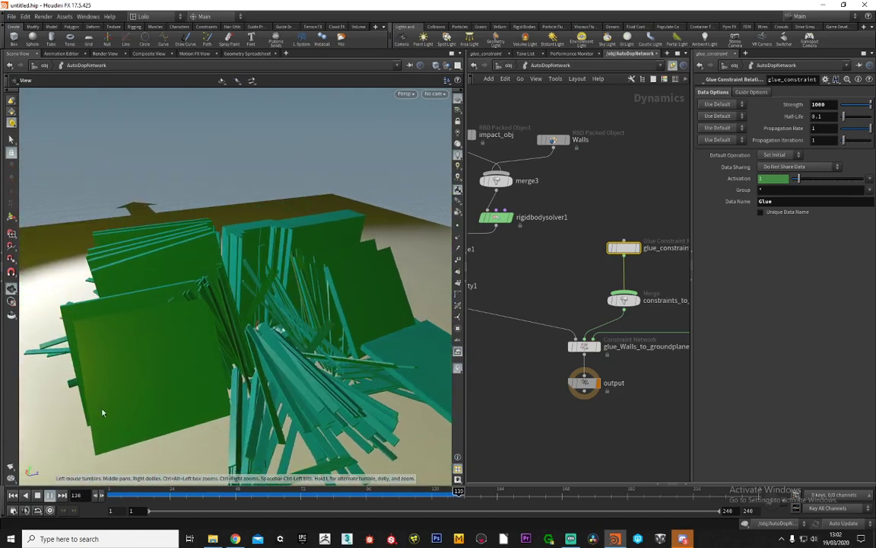
pyautogui.click(38, 495)
pyautogui.moveTo(111, 383); pyautogui.dragTo(213, 288)
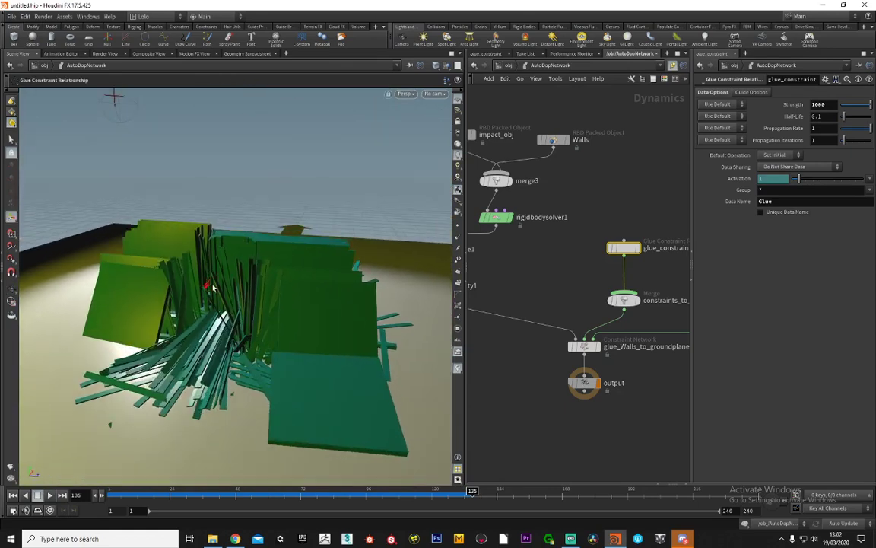
# Inside Walls, reconnect merge2 to the second input of voronoifracture1 in place of box3 and return to the first frame
pyautogui.scroll(-3, 580, 202)
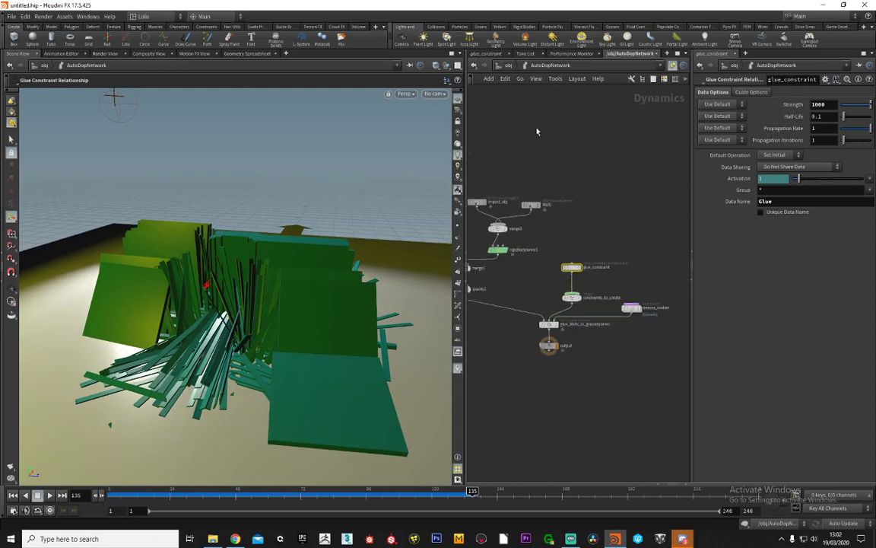
pyautogui.click(507, 66)
pyautogui.doubleClick(514, 224)
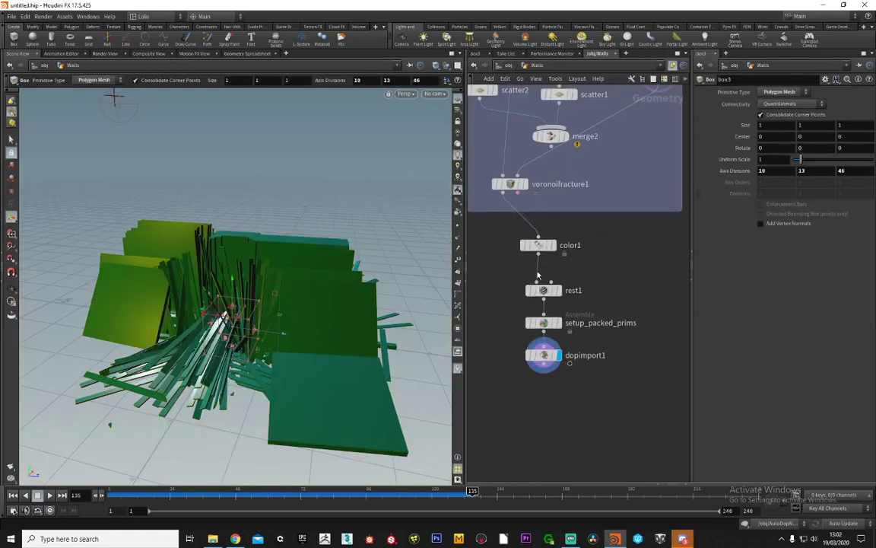
pyautogui.moveTo(600, 238); pyautogui.dragTo(614, 357, button='middle')
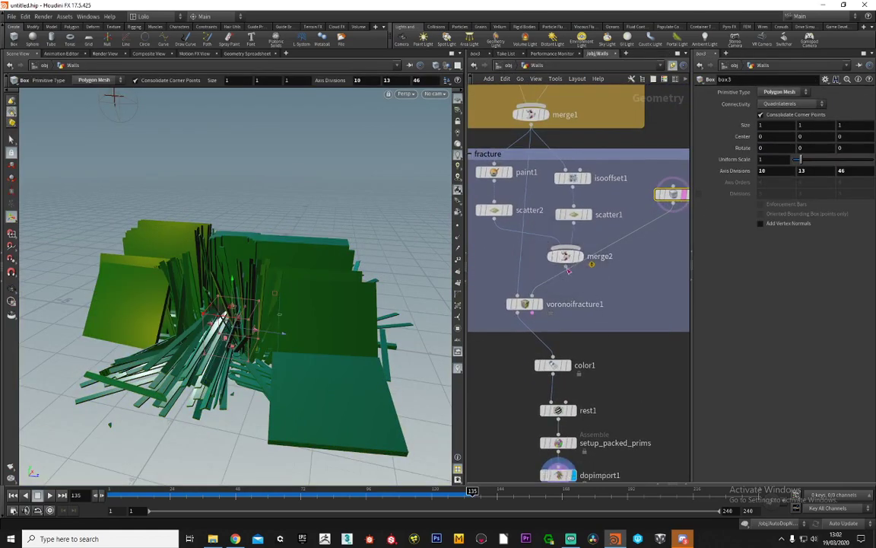
pyautogui.moveTo(566, 267); pyautogui.dragTo(541, 302)
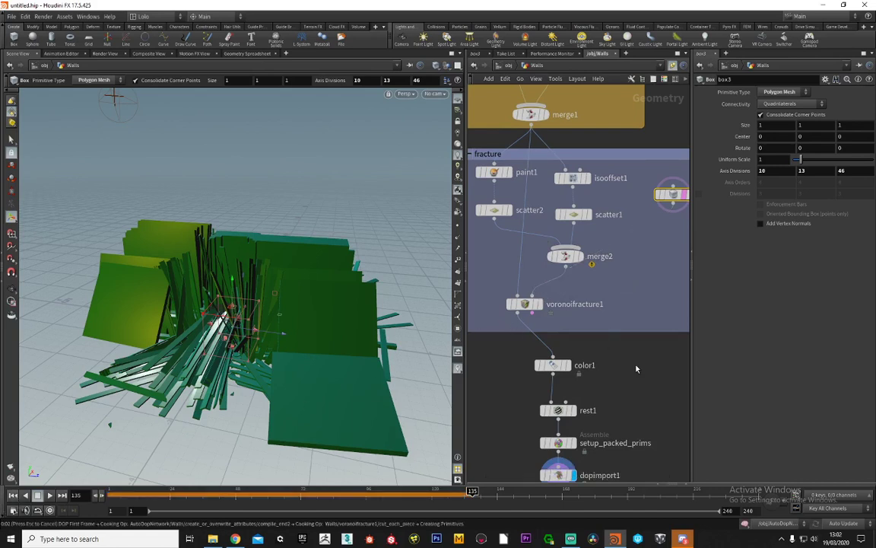
pyautogui.hotkey('ctrl', 'Up')
# Delete the unused box3 node from the fracture network and go back up to the obj level
pyautogui.moveTo(641, 177); pyautogui.dragTo(559, 208, button='middle')
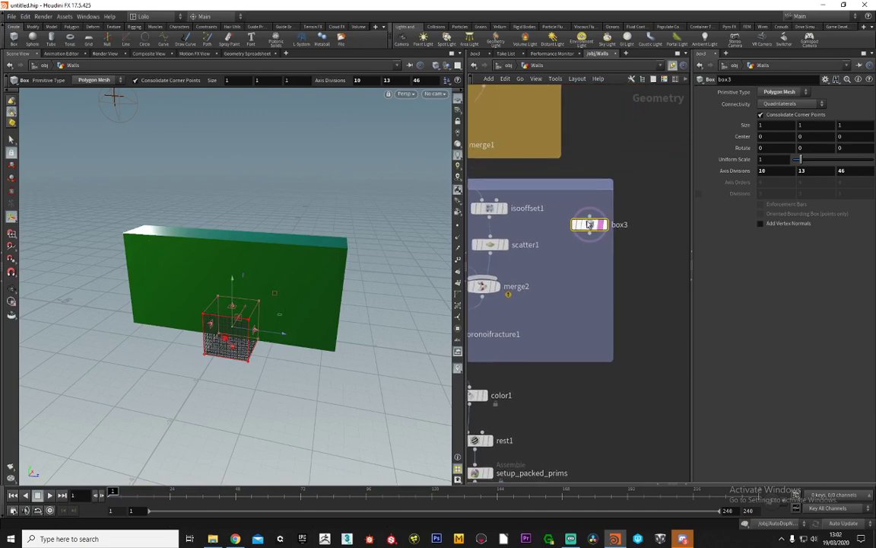
pyautogui.press('Delete')
pyautogui.moveTo(597, 145); pyautogui.dragTo(643, 225, button='middle')
pyautogui.scroll(-4, 647, 178)
pyautogui.click(499, 66)
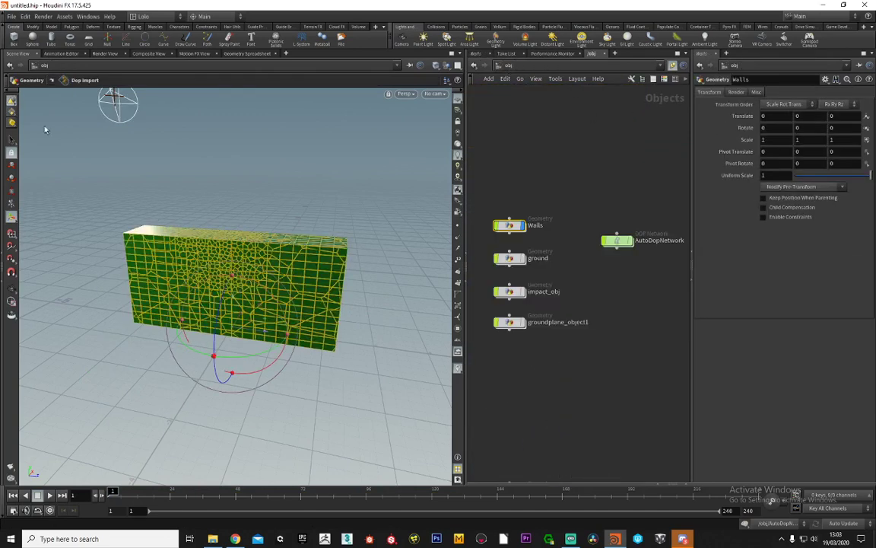
# Start saving the scene under a new name and create a Cours_BKR folder on the Desktop as its location
pyautogui.click(11, 16)
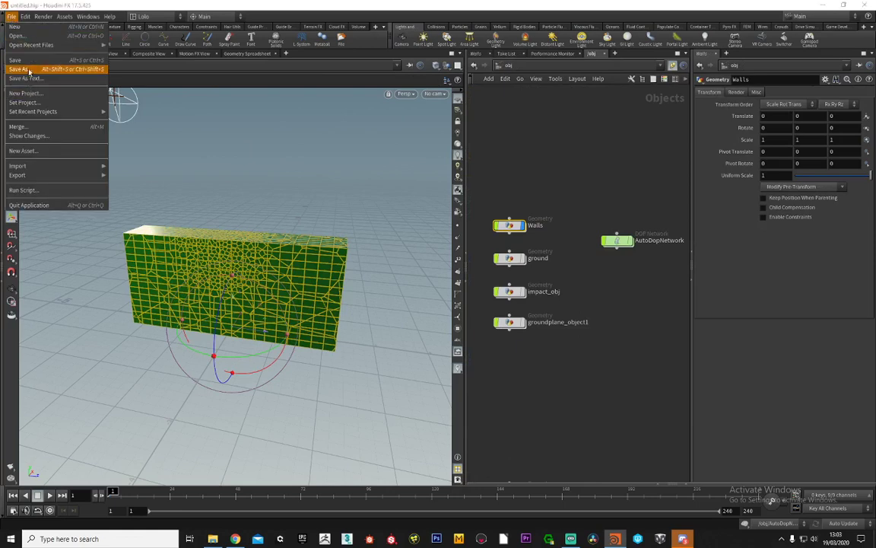
pyautogui.click(28, 70)
pyautogui.moveTo(118, 18); pyautogui.dragTo(401, 114)
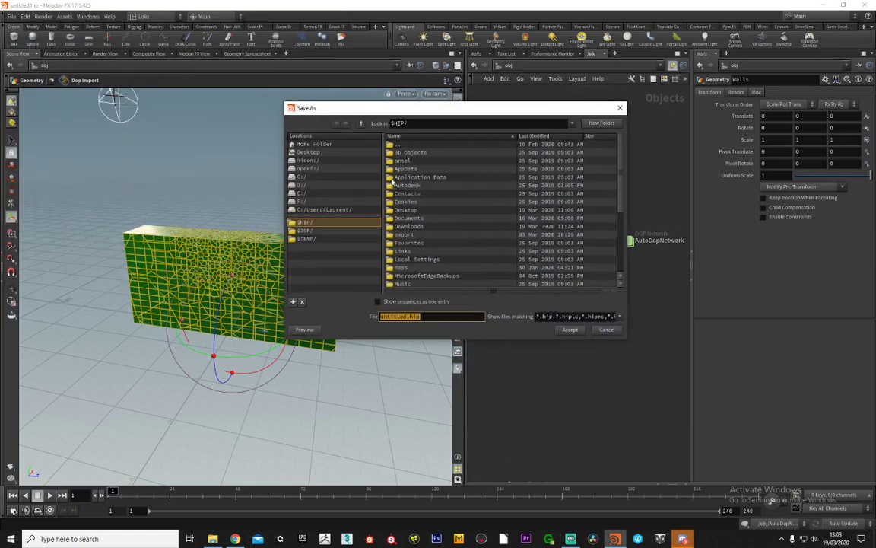
pyautogui.click(302, 185)
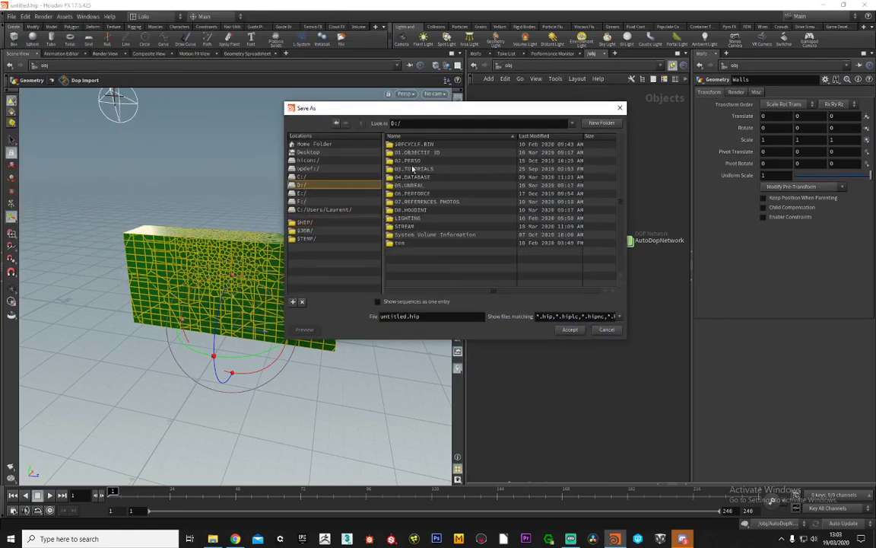
pyautogui.click(308, 152)
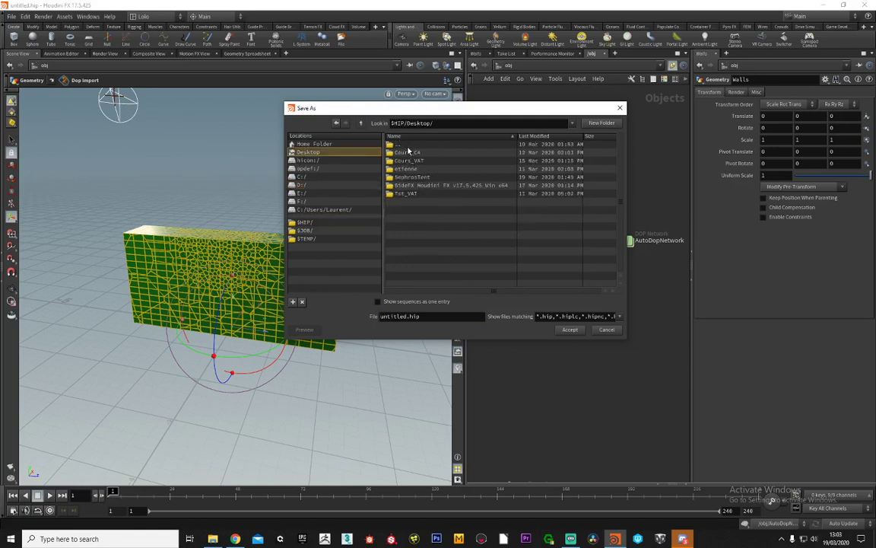
pyautogui.click(408, 162)
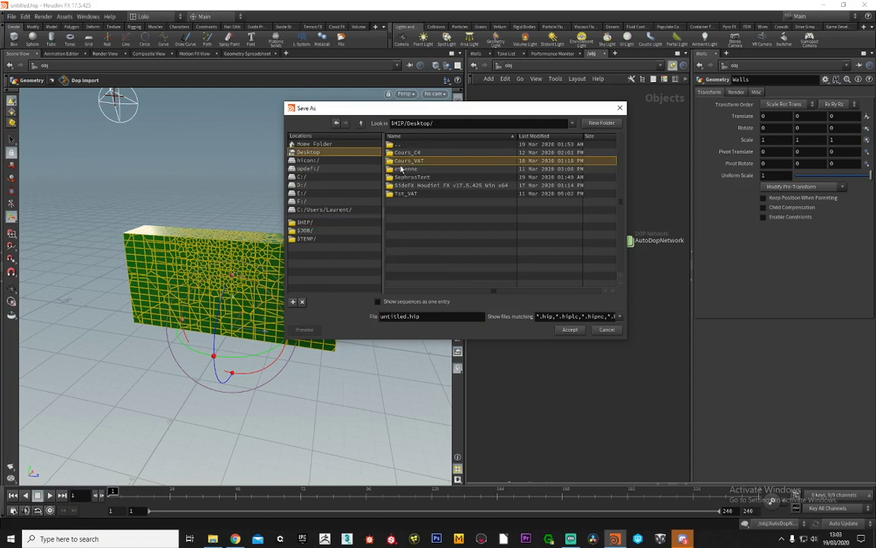
pyautogui.click(597, 124)
pyautogui.write('Cours')
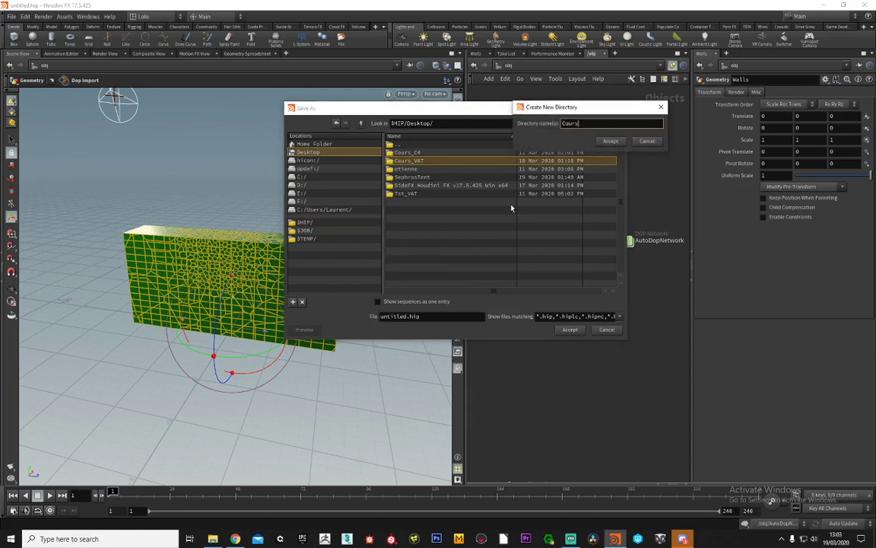
pyautogui.write('_BKR')
pyautogui.press('Return')
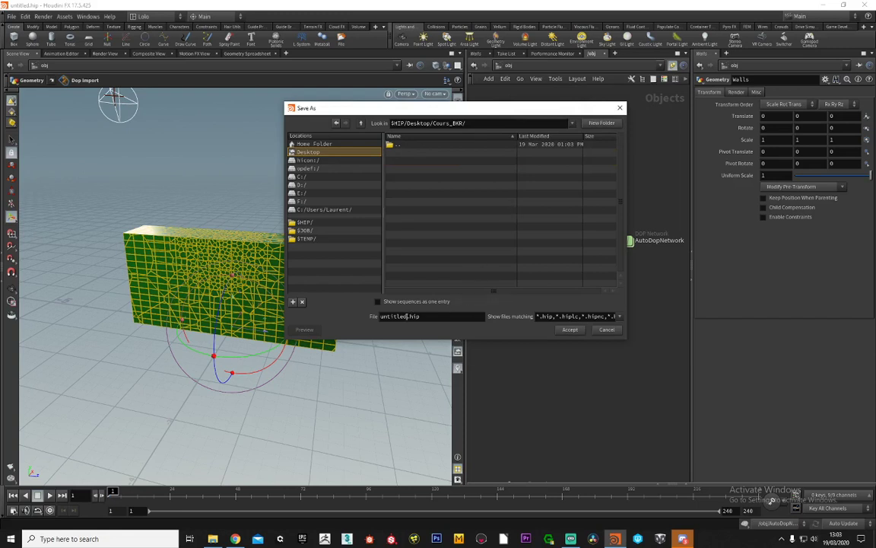
# Name the scene file Wall_Brk.hip and save it in the Cours_BKR folder
pyautogui.write('Wall_')
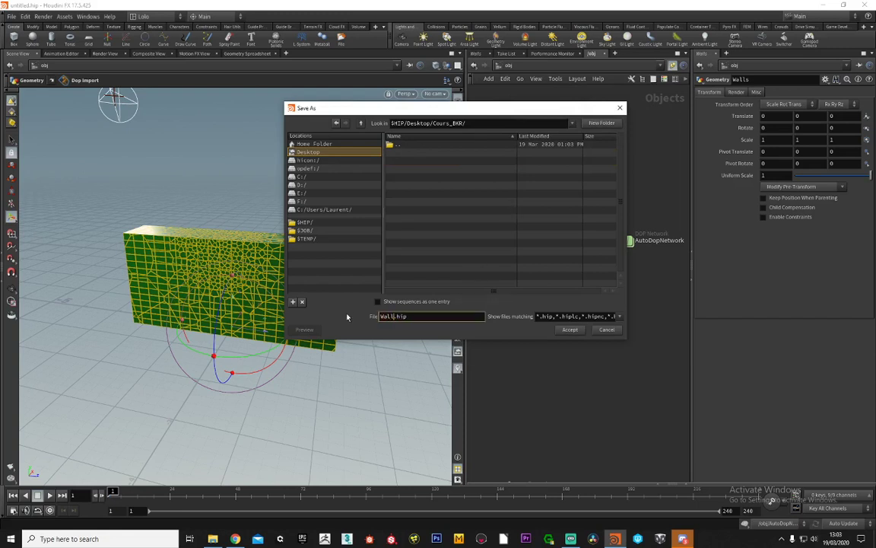
pyautogui.write('Brk')
pyautogui.click(569, 329)
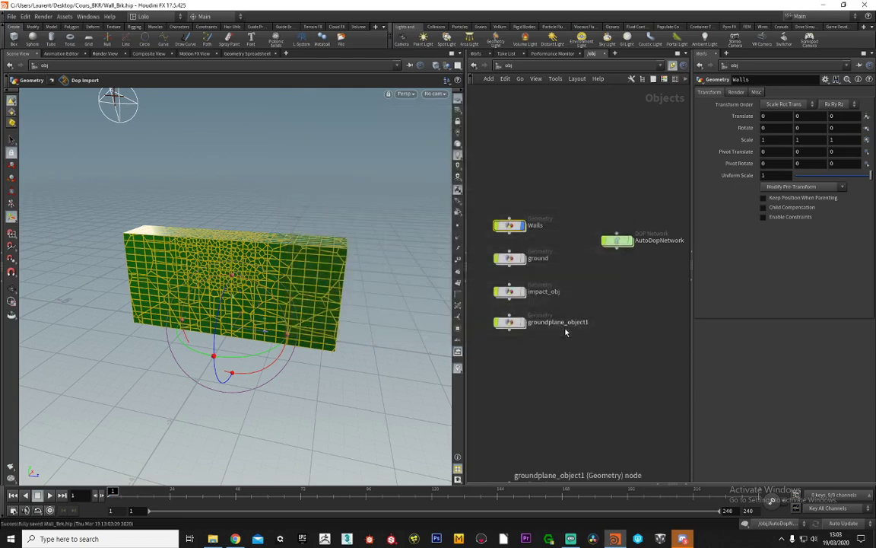
pyautogui.press('Escape')
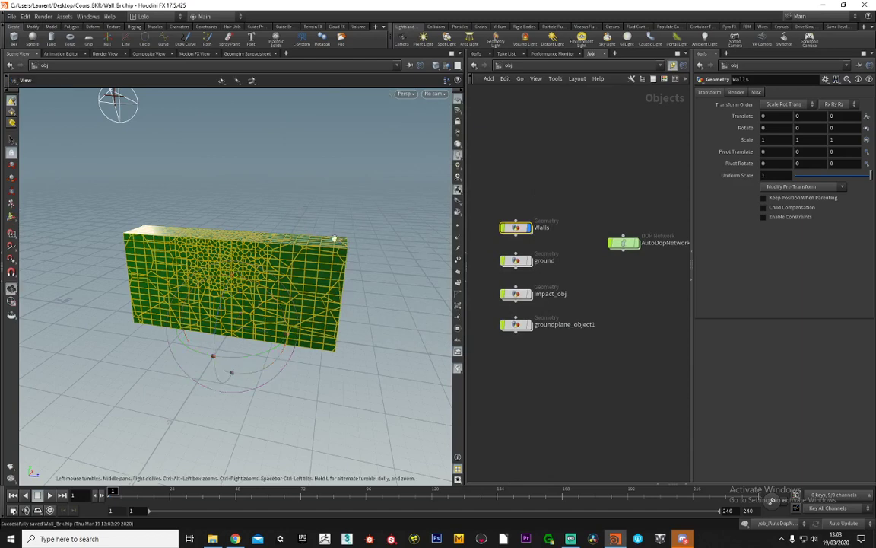
pyautogui.moveTo(332, 237); pyautogui.dragTo(135, 229)
pyautogui.moveTo(269, 235); pyautogui.dragTo(199, 238)
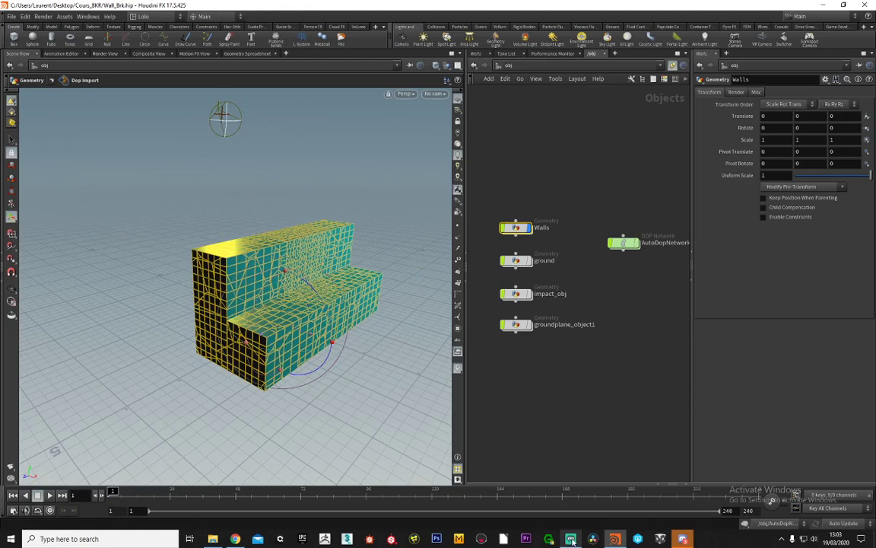
pyautogui.moveTo(572, 540)
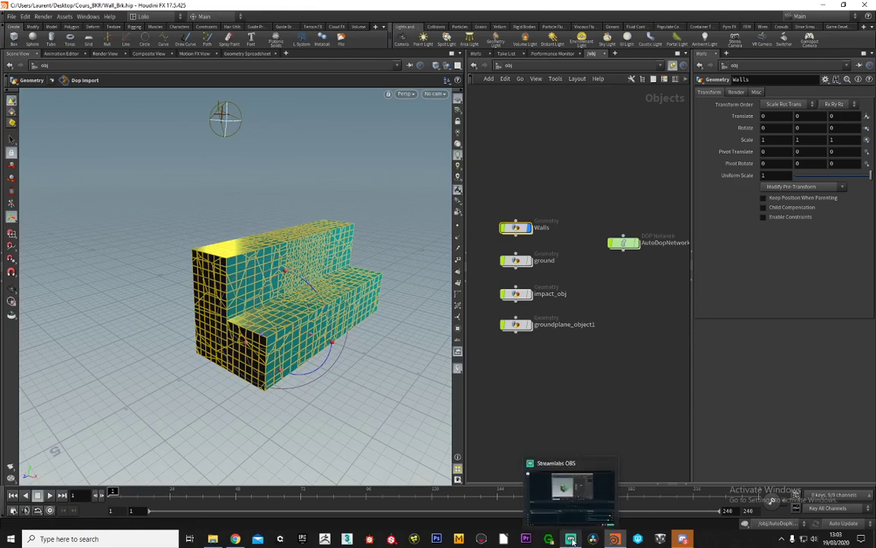